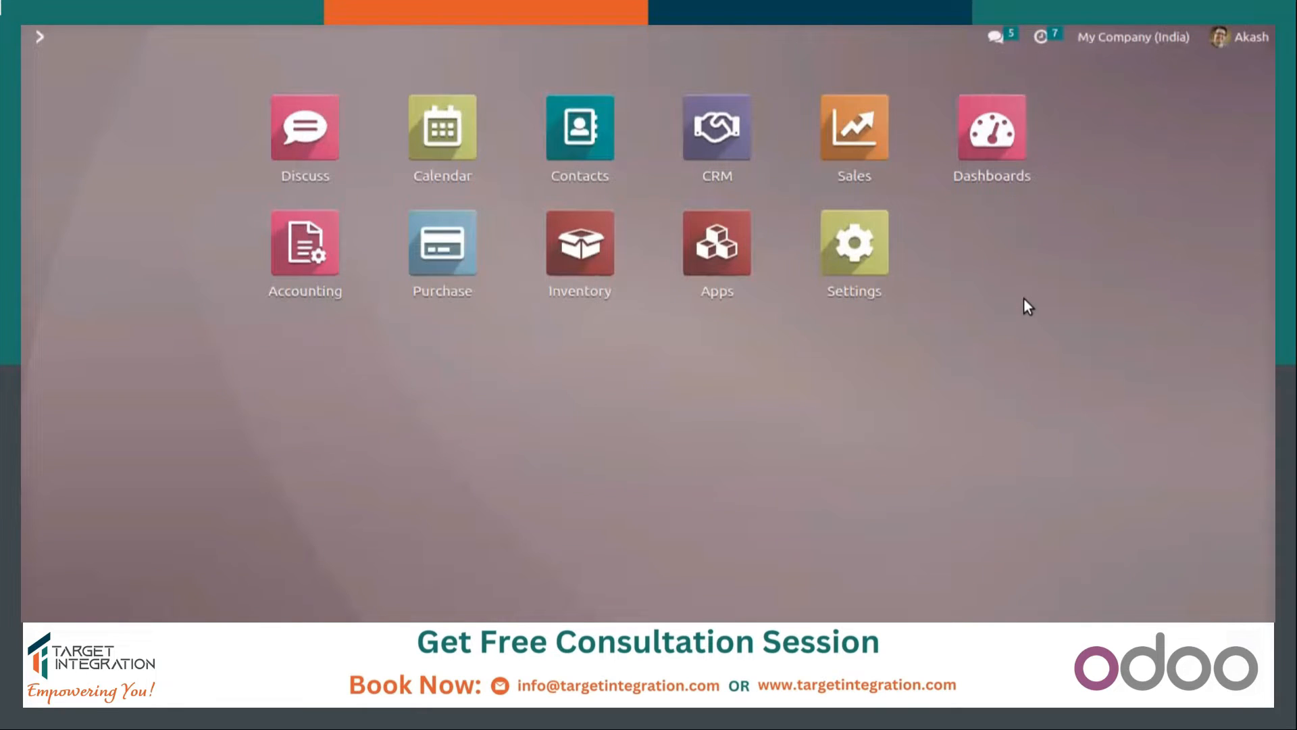
text(lea)
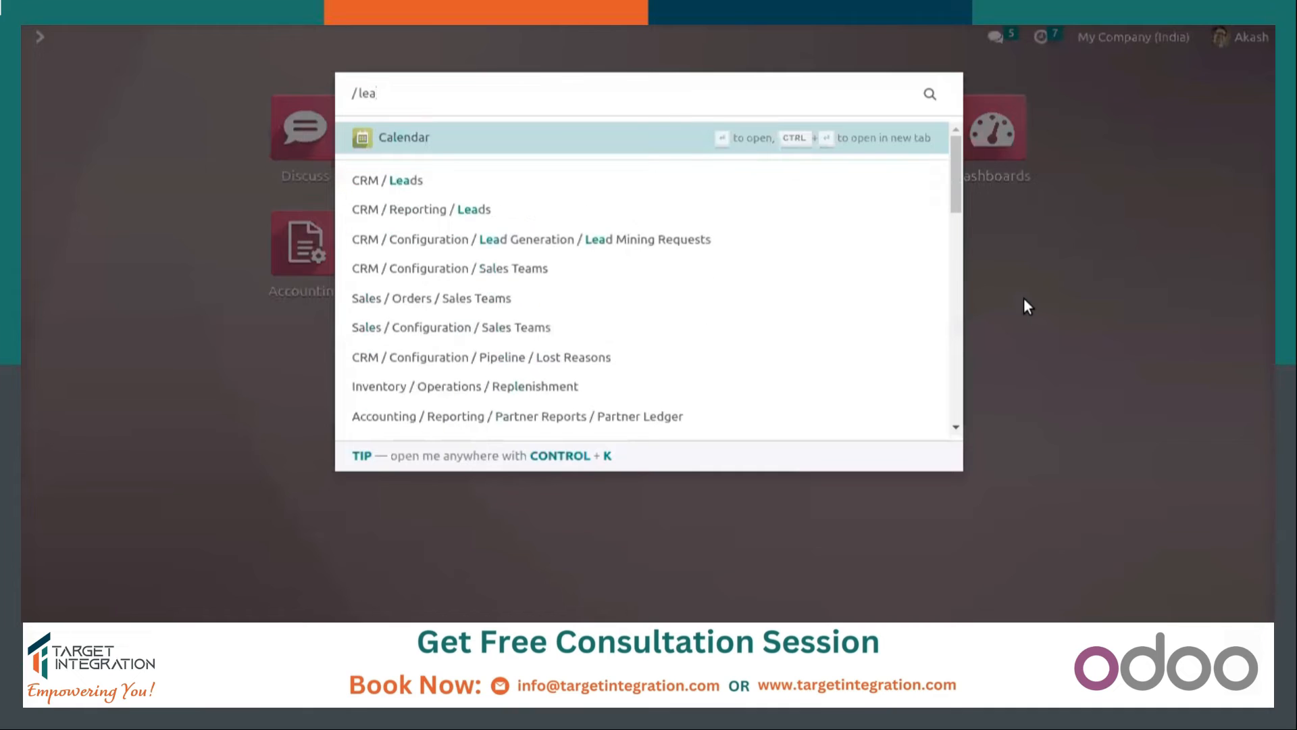
text(ds)
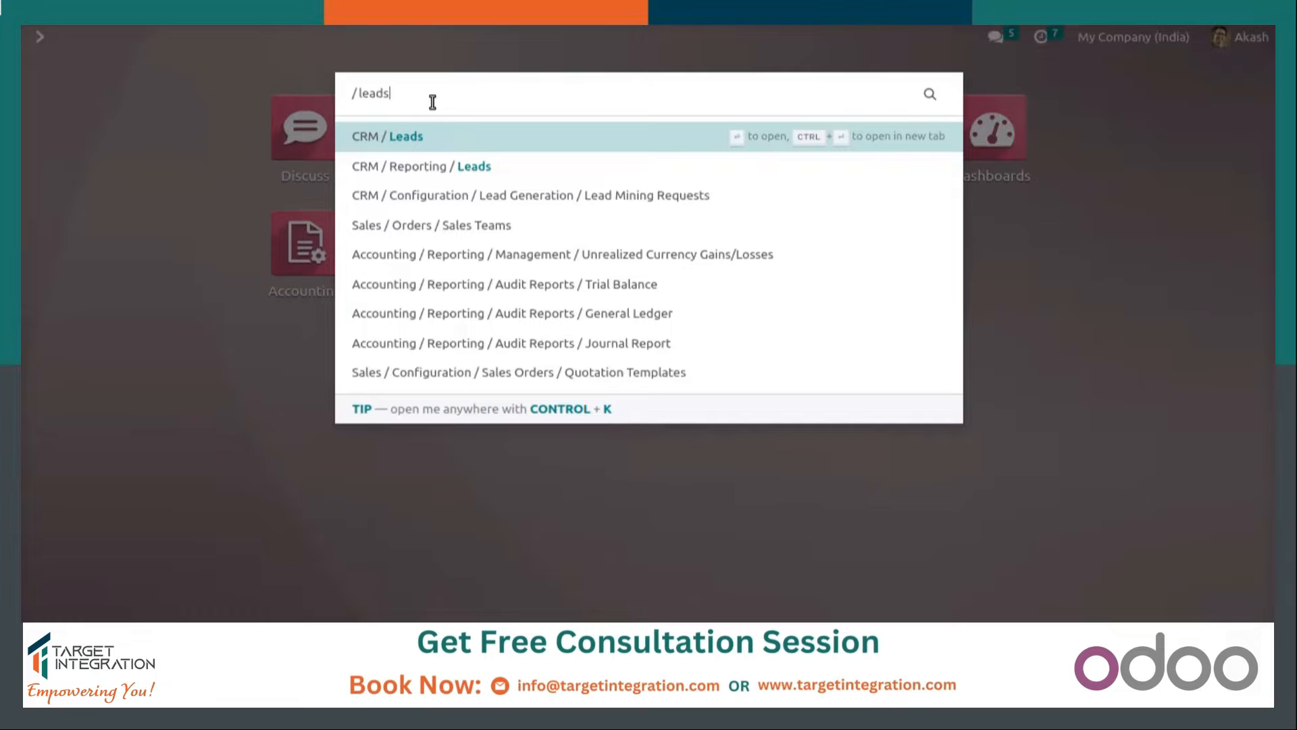
key(BackSpace)
click(1034, 287)
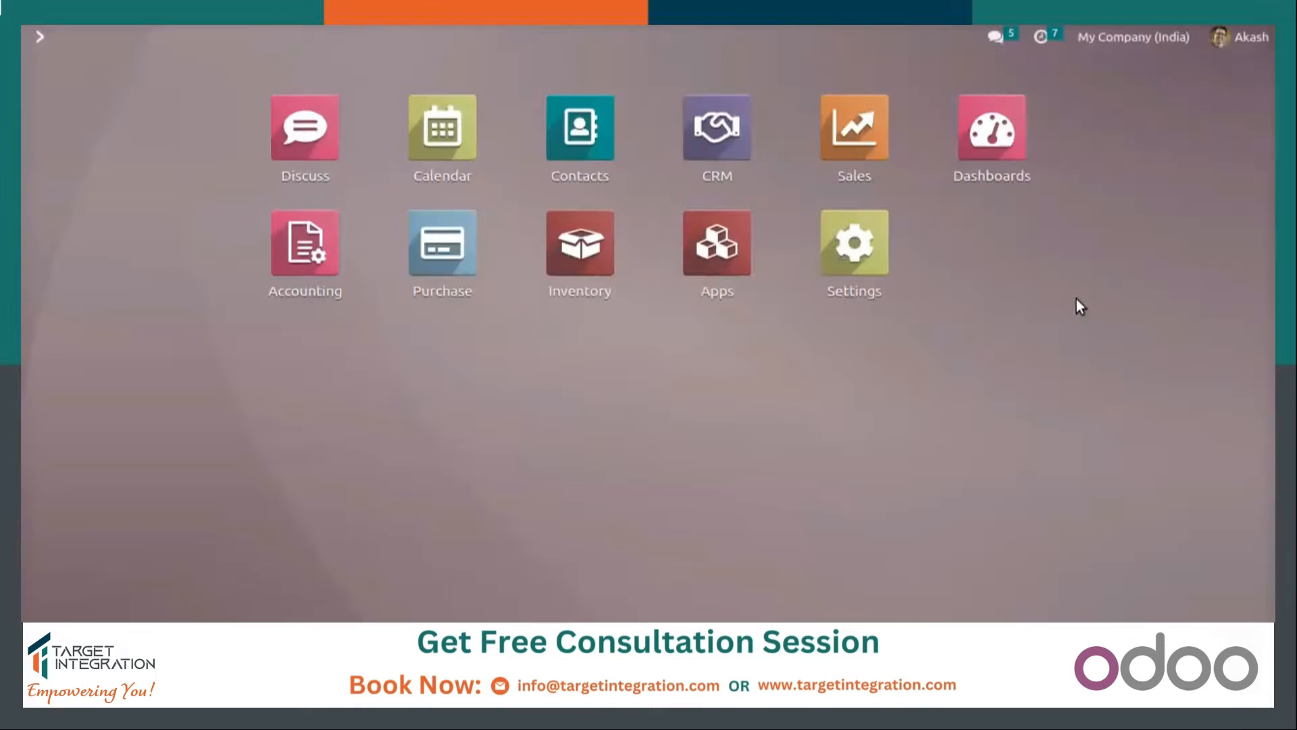
Open the Leads list in CRM and hide its Company column
click(718, 128)
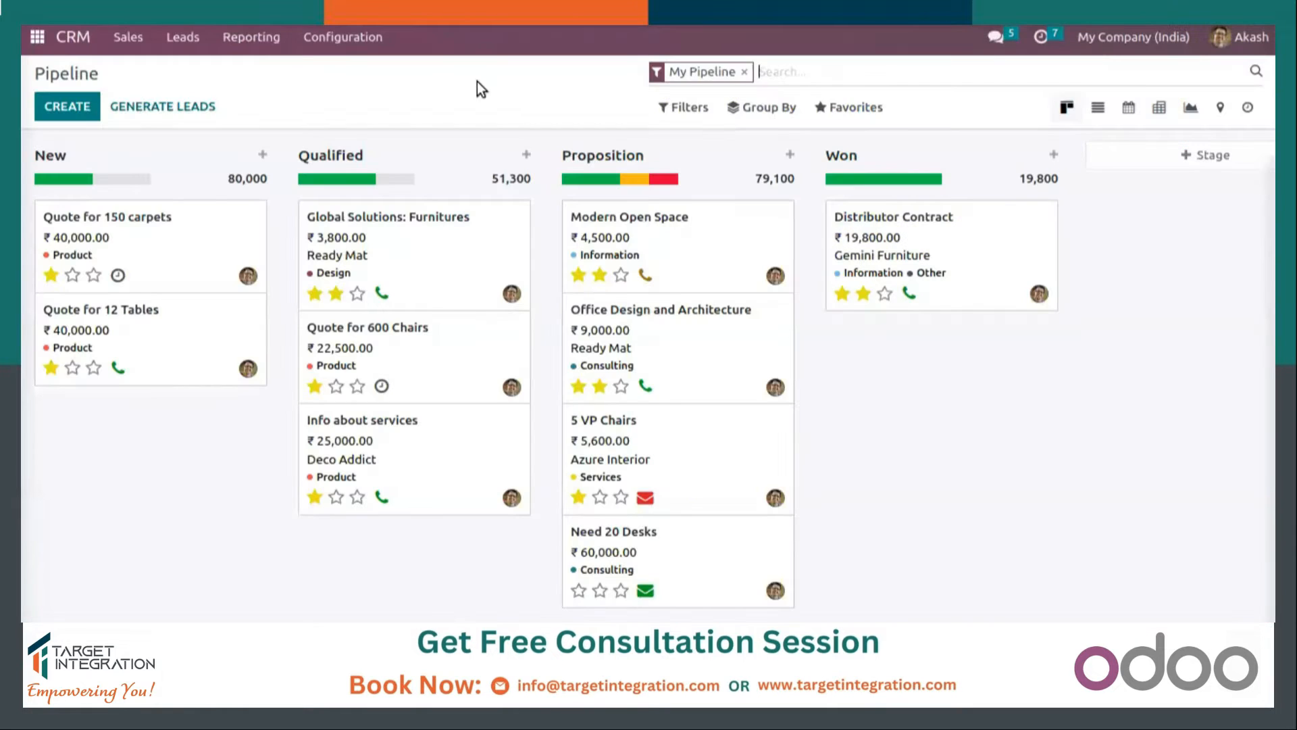
click(184, 38)
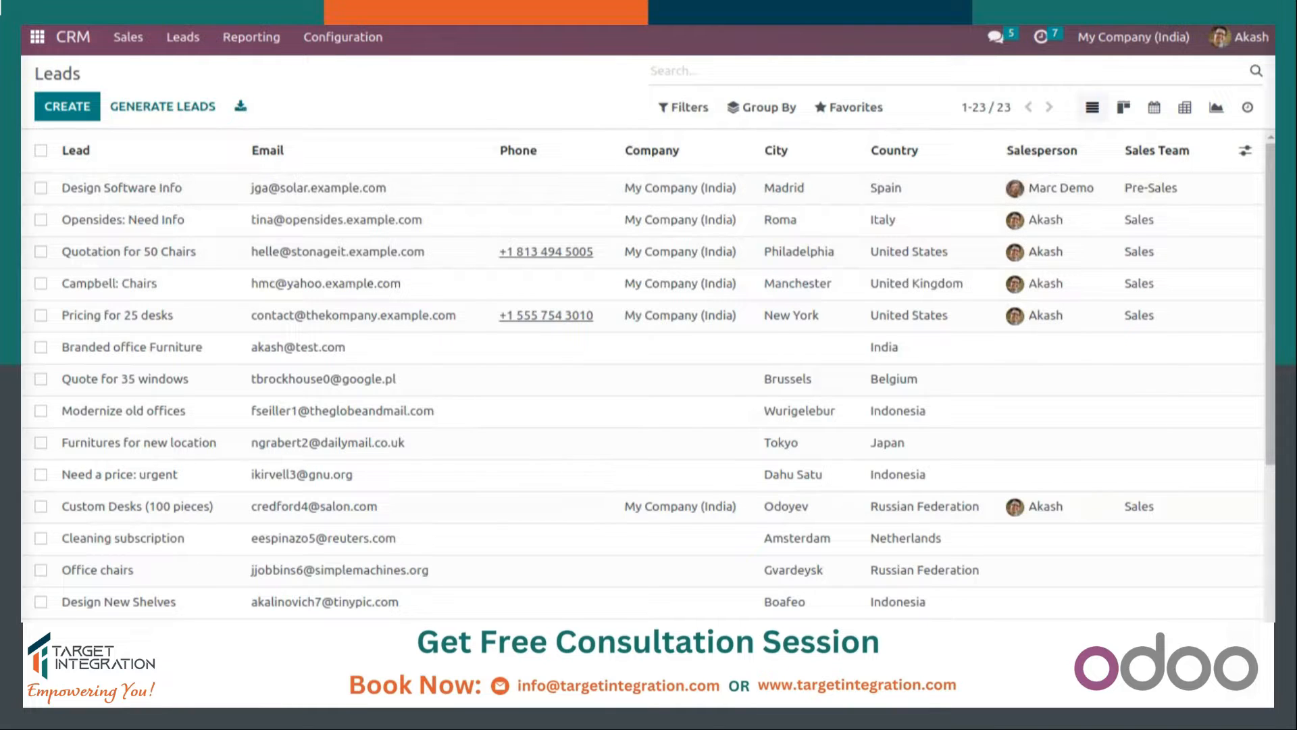
click(1247, 154)
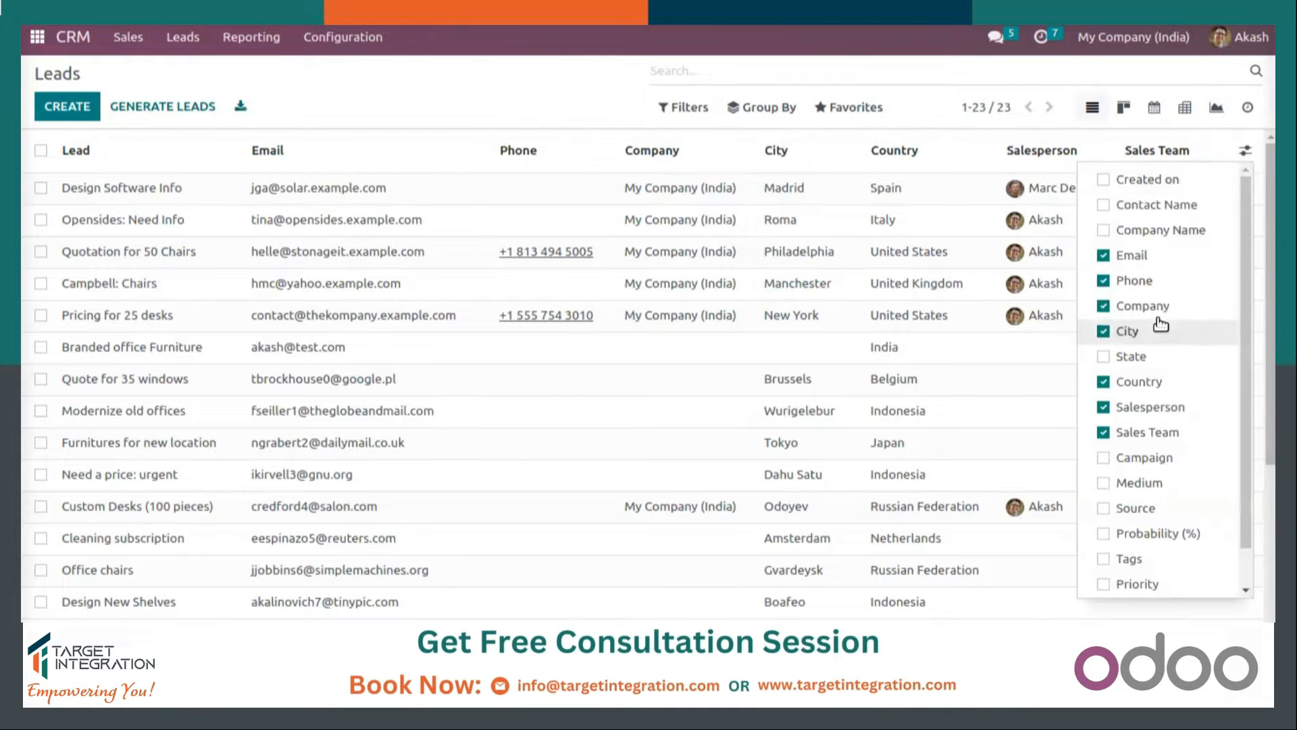
scroll(1142, 337, down, 1)
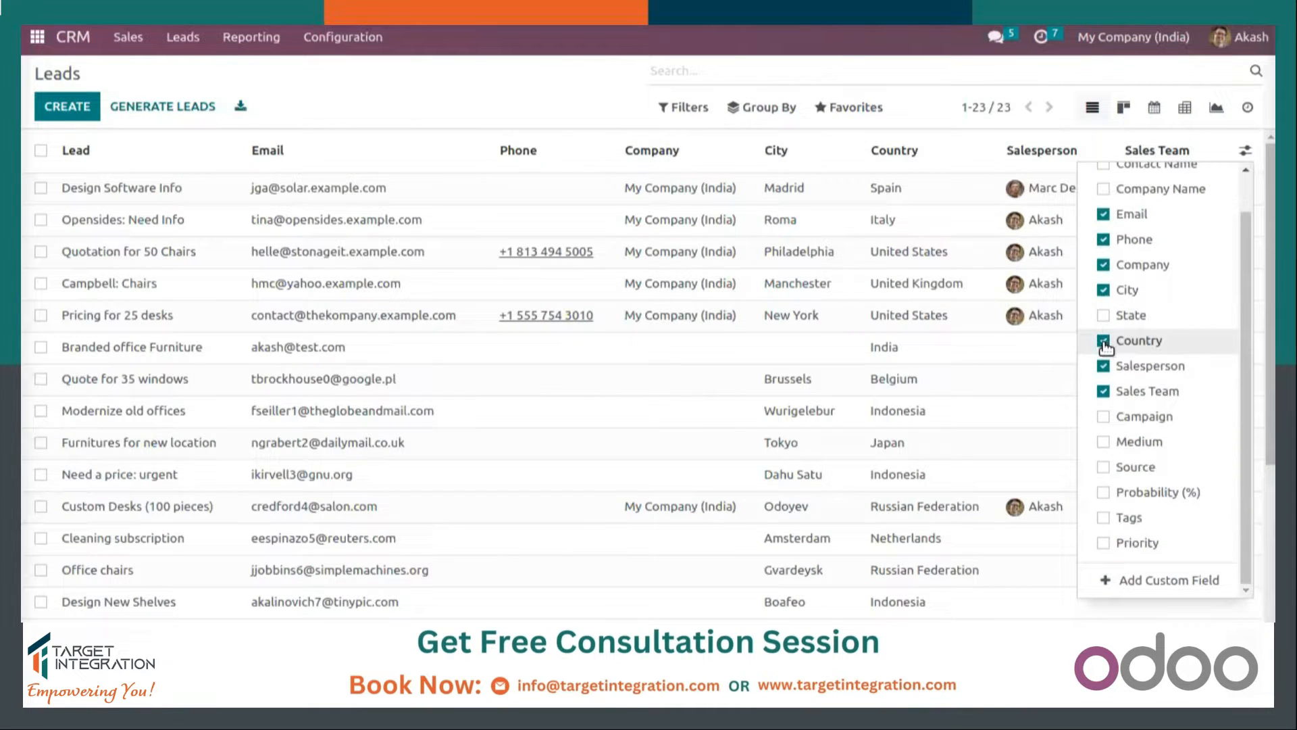
scroll(1106, 346, up, 1)
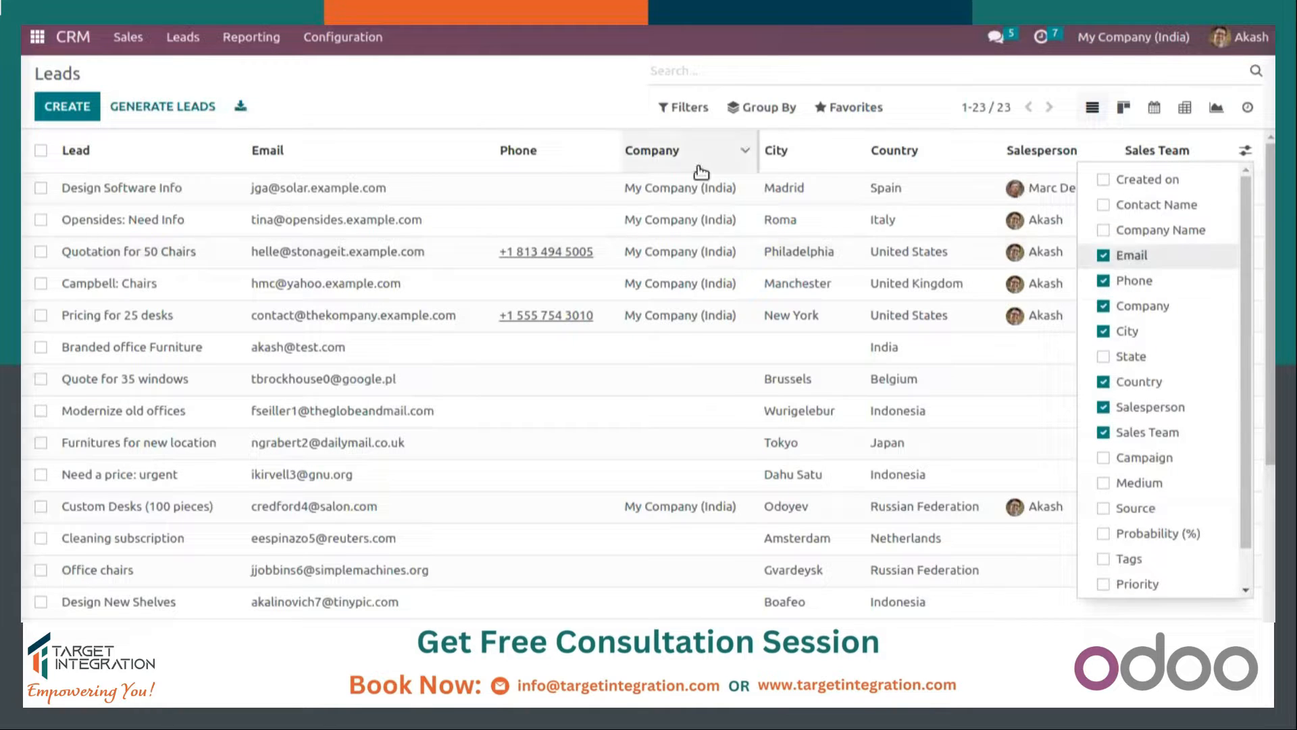
click(1104, 308)
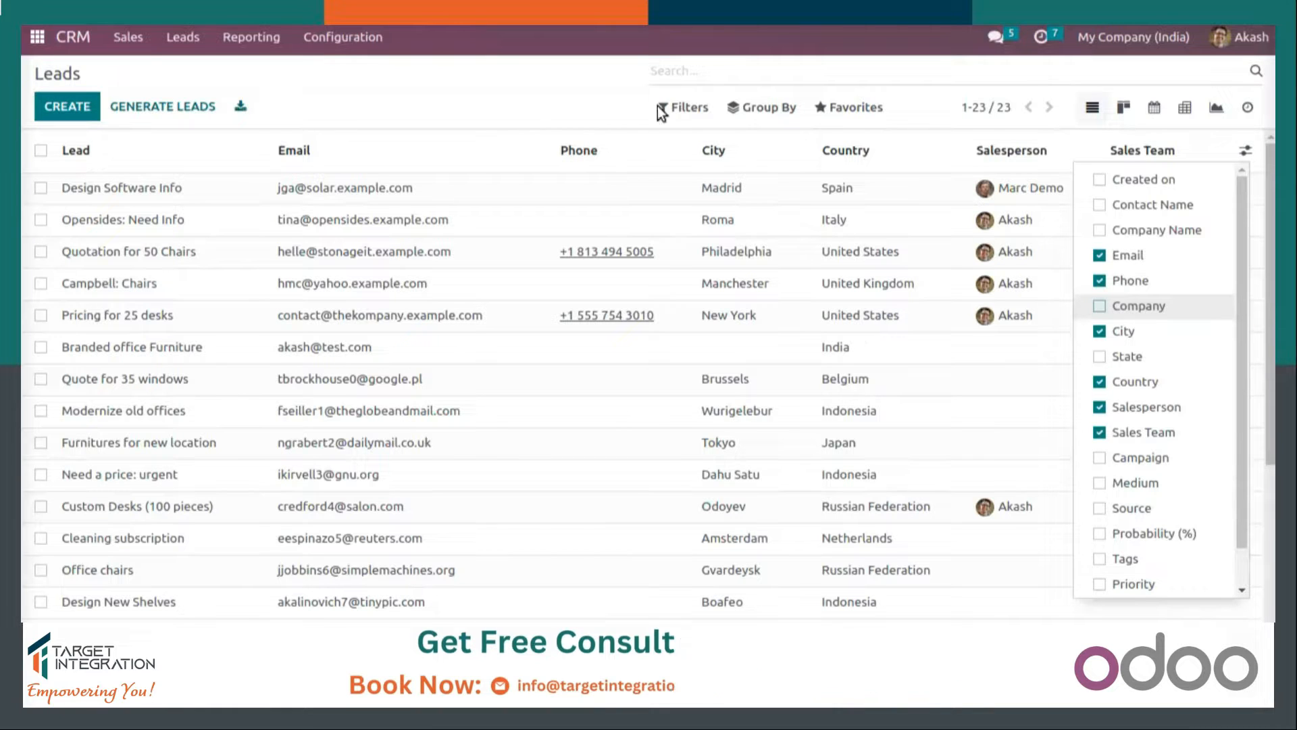
click(547, 108)
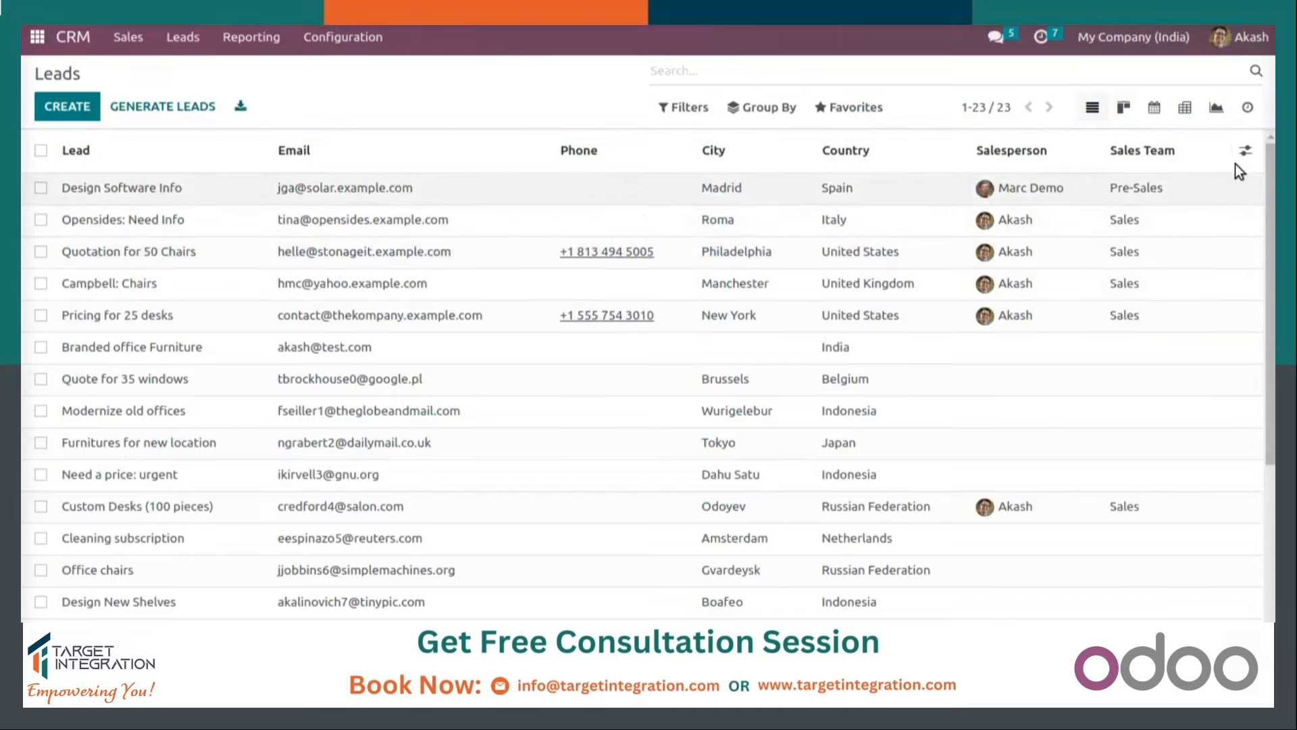
View the leads as Kanban cards, check the available filter and favorites options, and return to the list view
click(1125, 110)
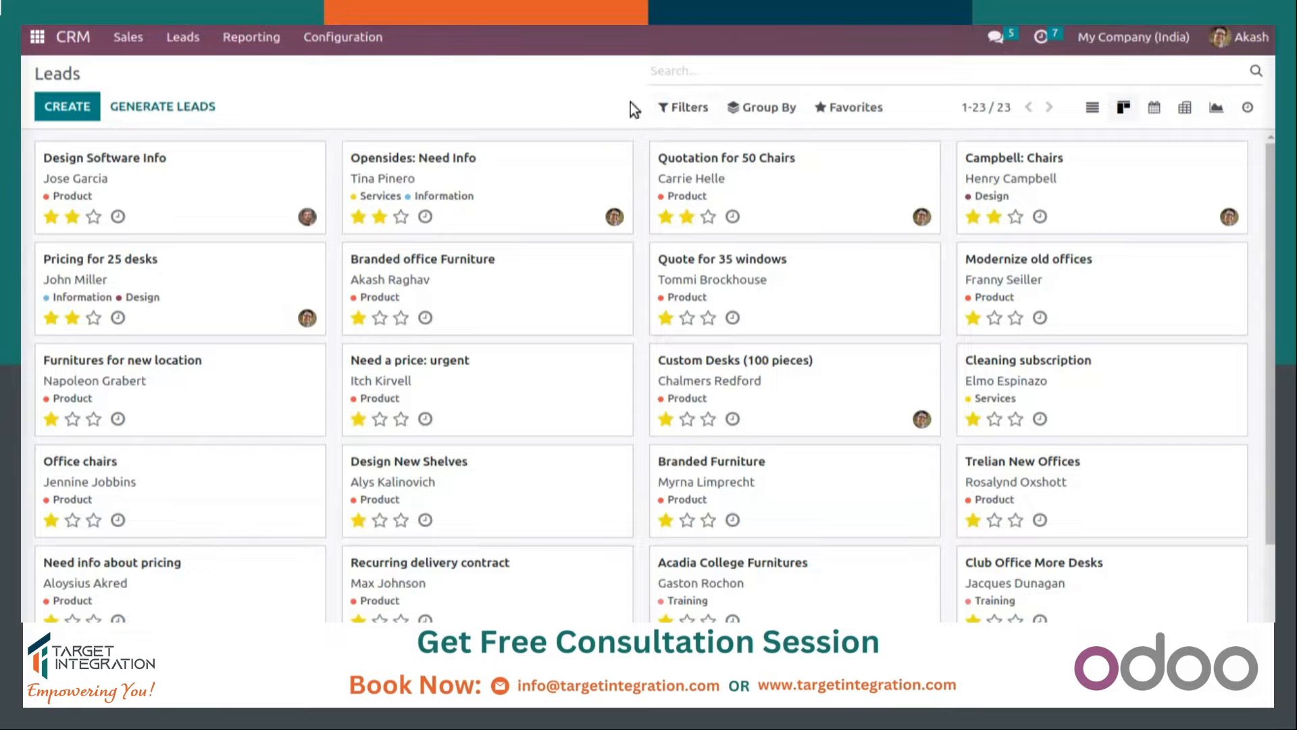
click(666, 110)
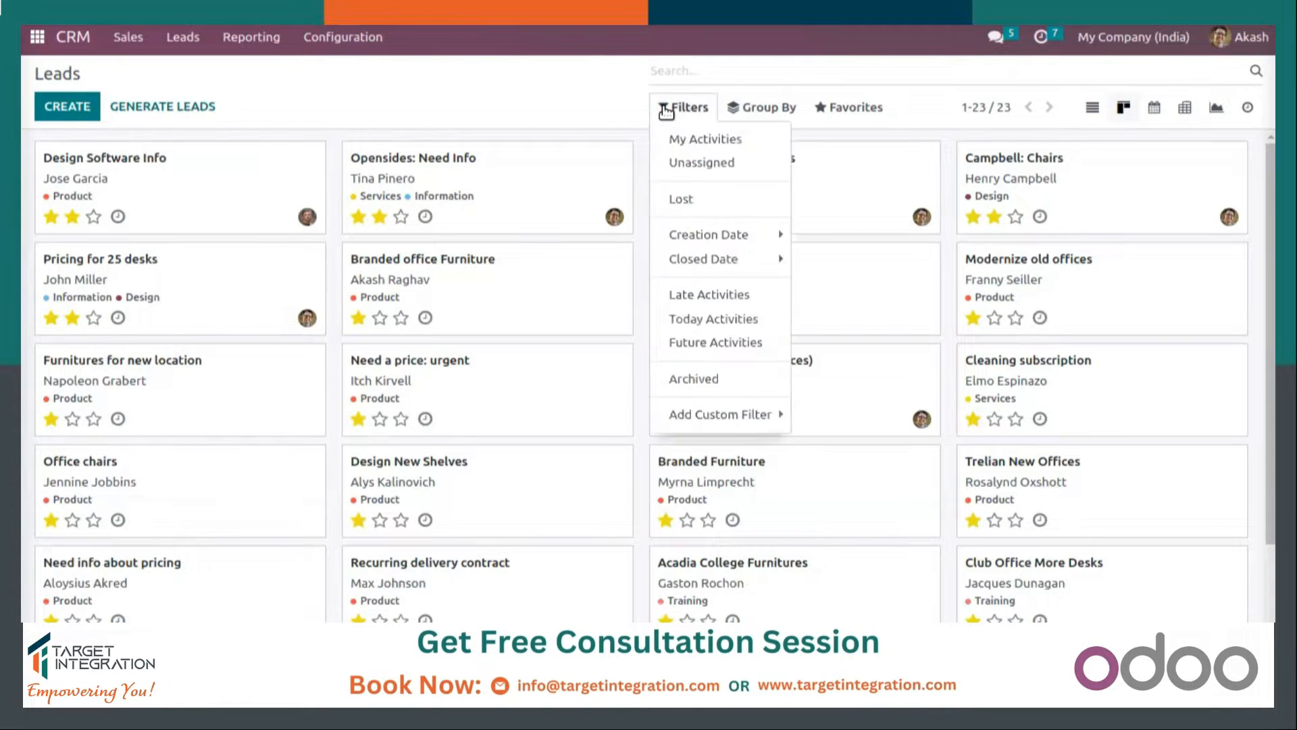
click(848, 107)
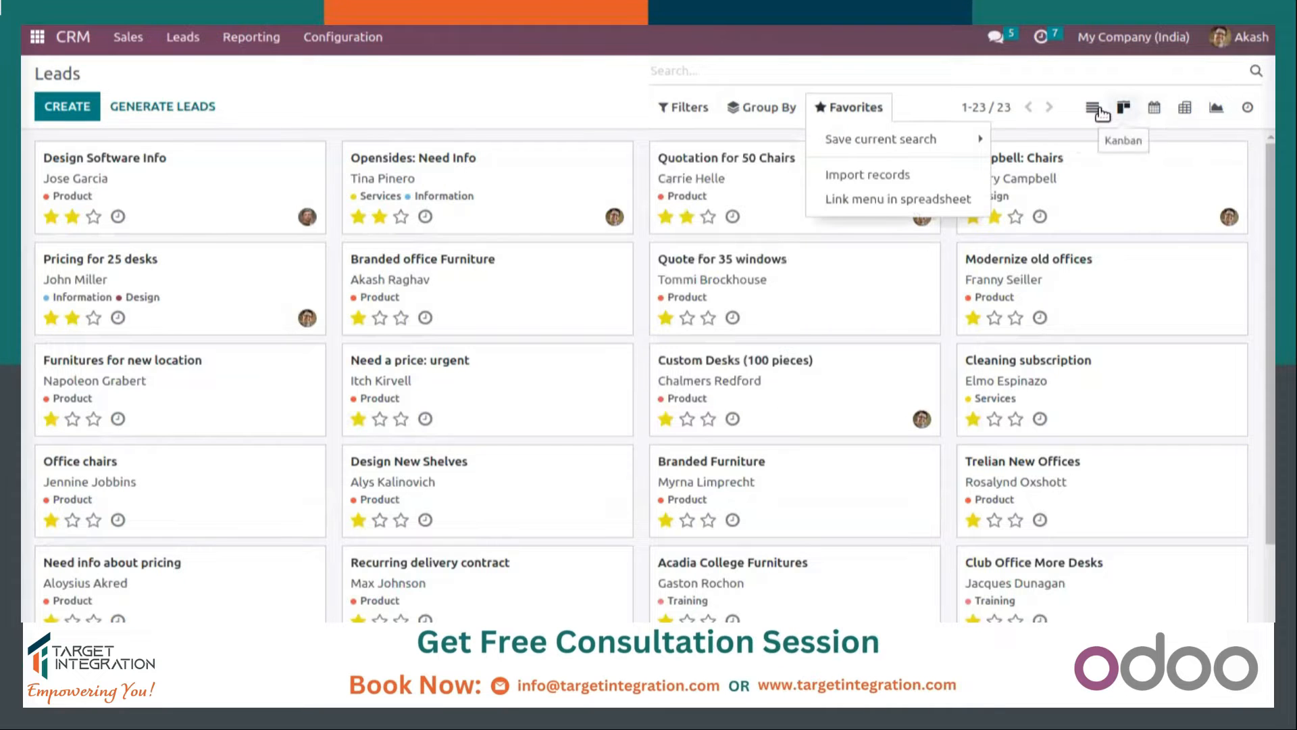
click(1092, 108)
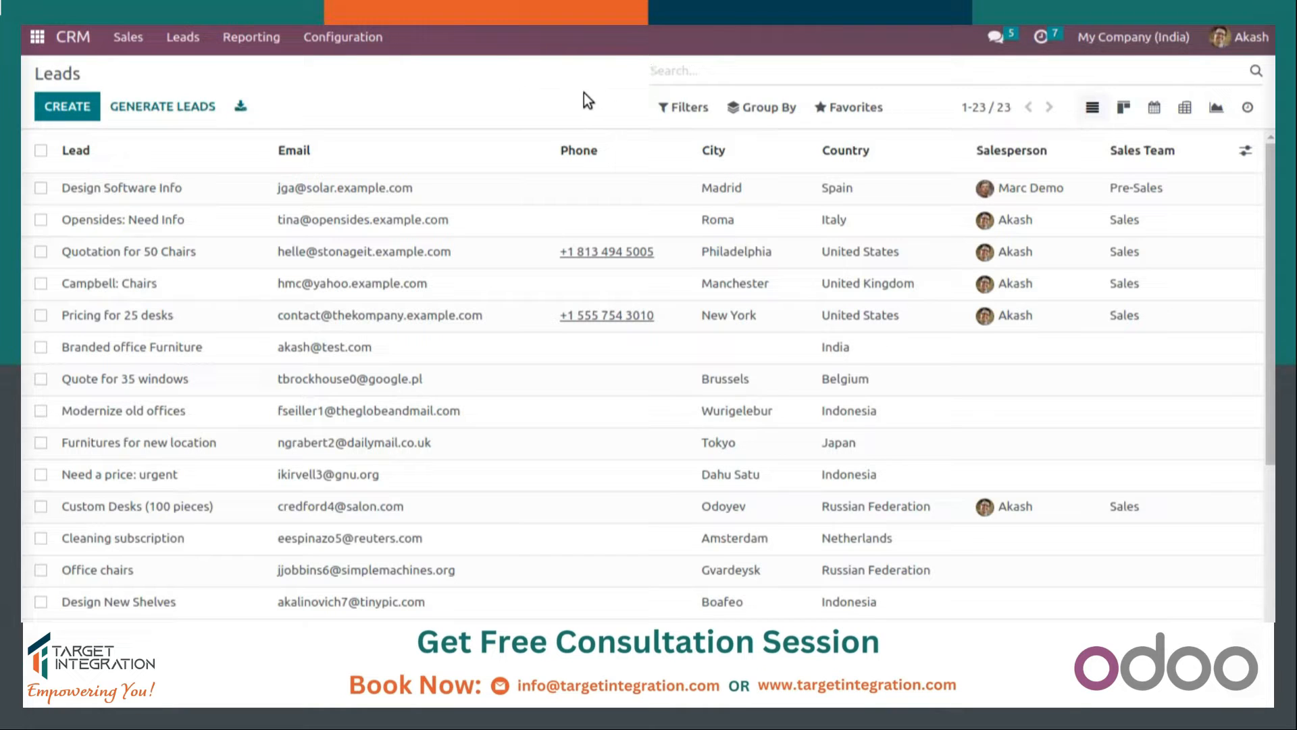
Group the leads by Country and expand the India group
click(756, 108)
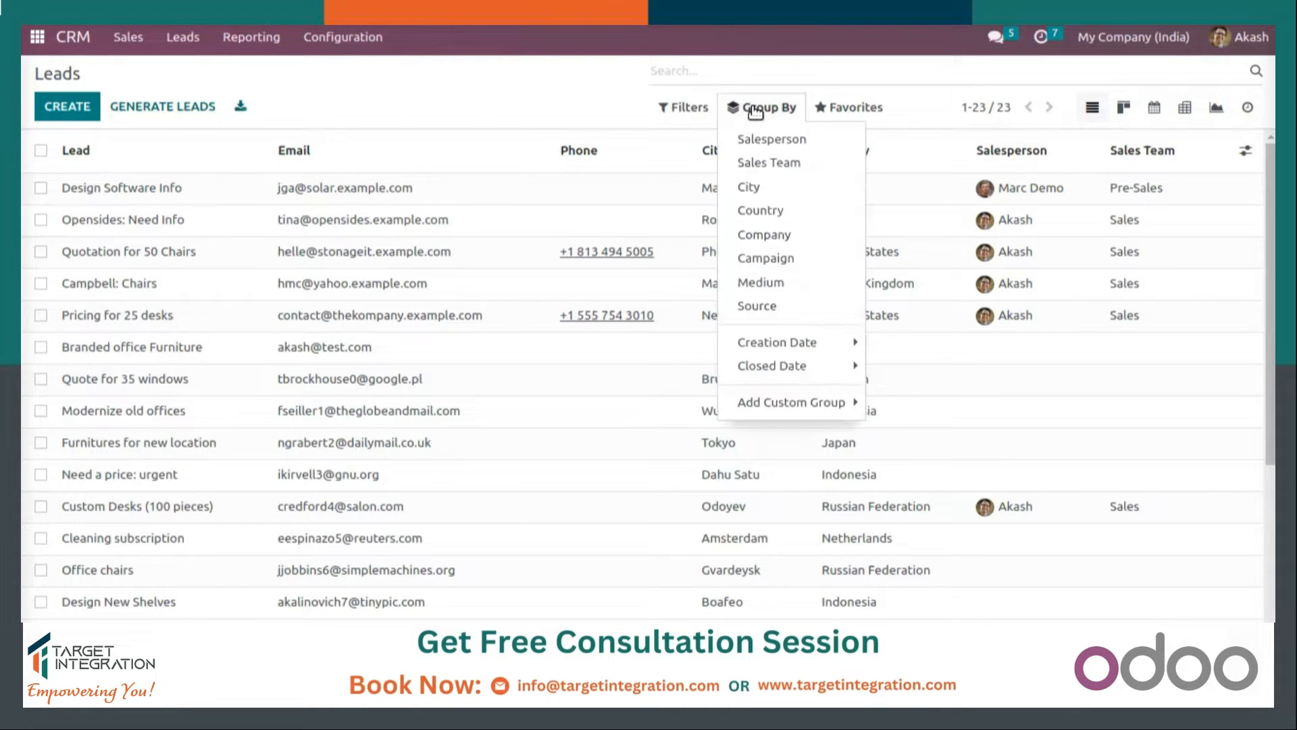
click(758, 213)
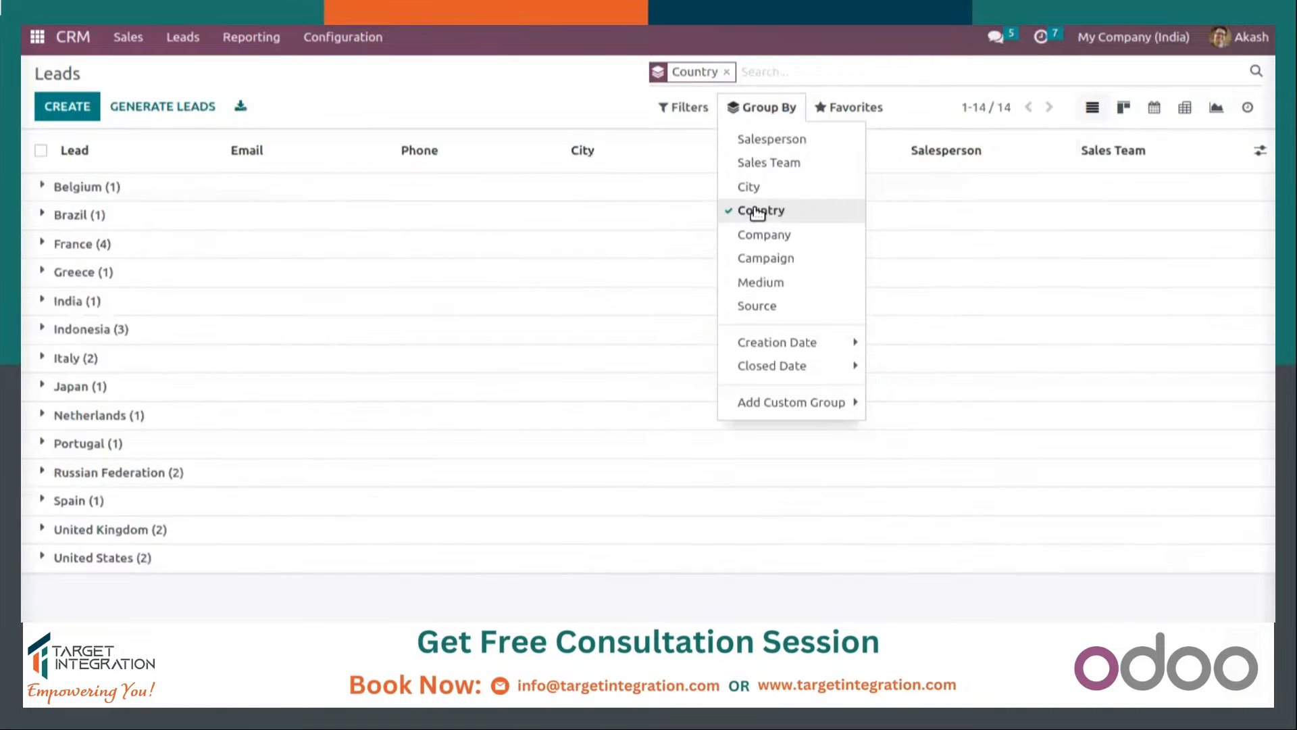
click(472, 102)
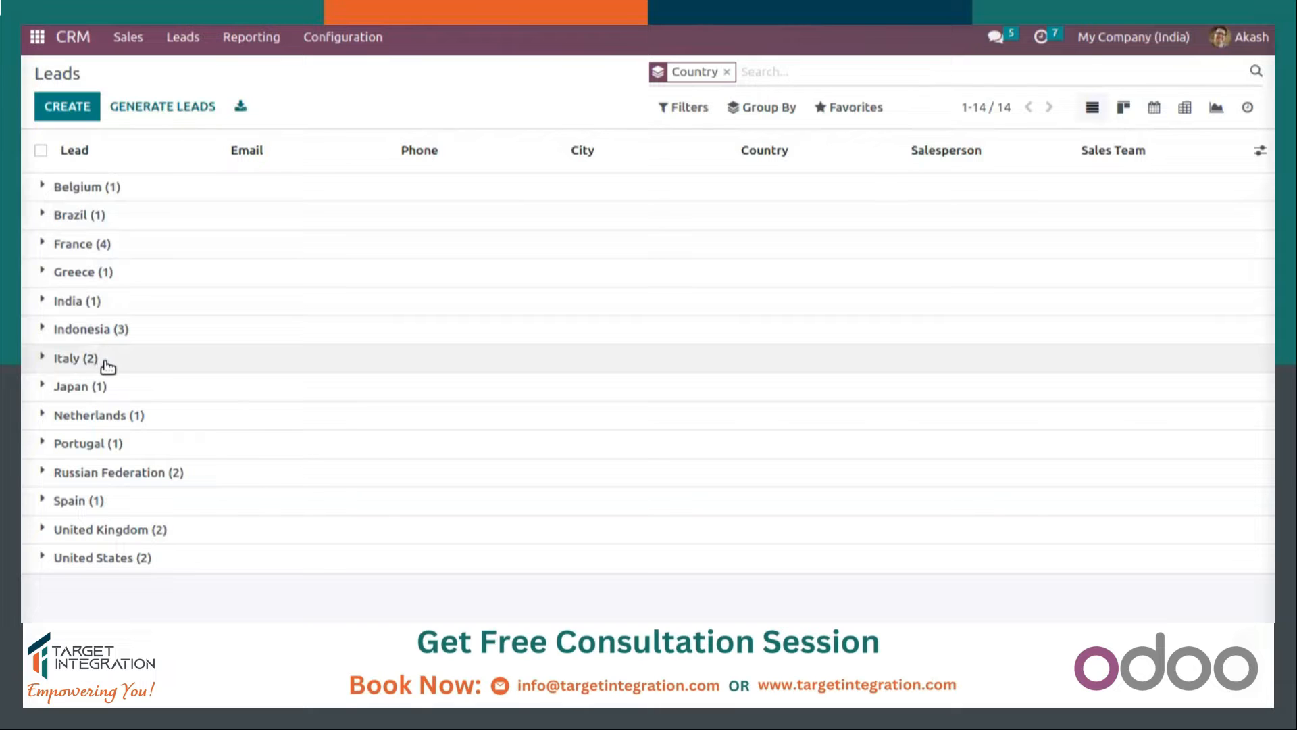
click(79, 302)
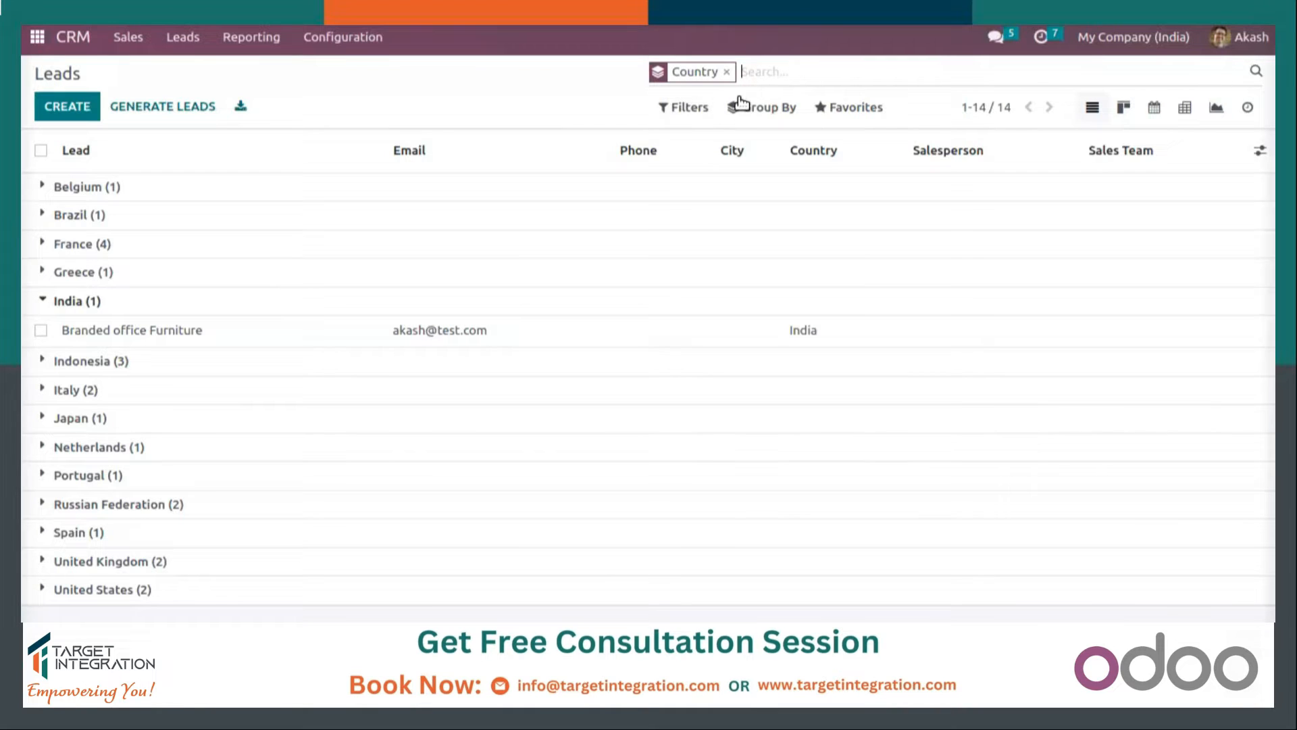
Filter the country-grouped leads to Lost ones, and remove the Lost filter again
click(683, 120)
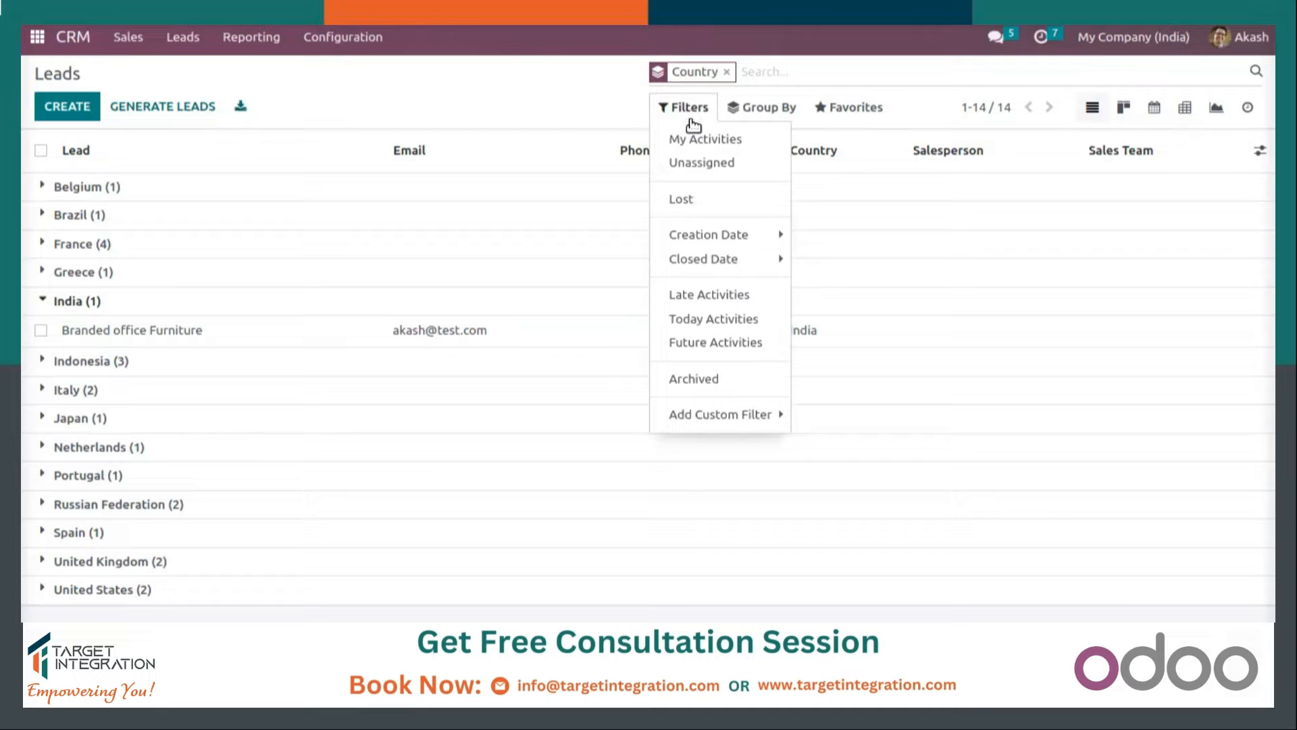
click(693, 202)
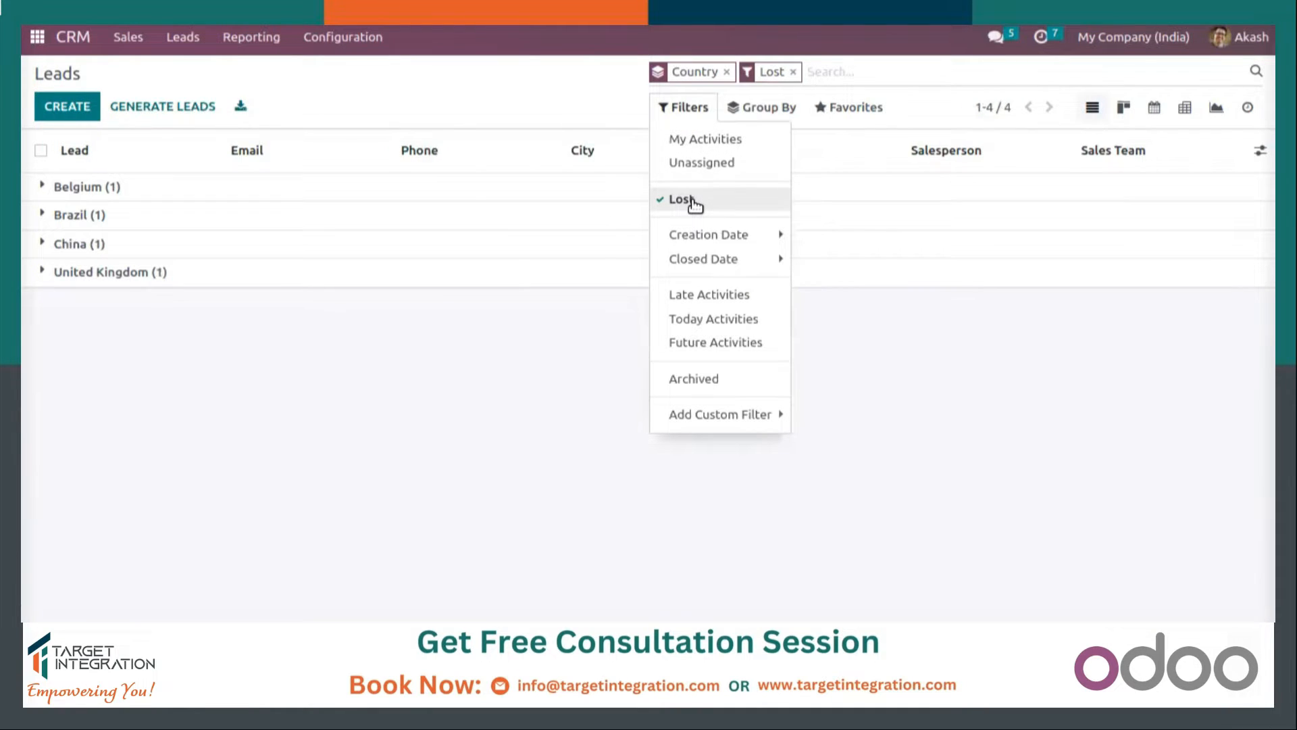
click(515, 68)
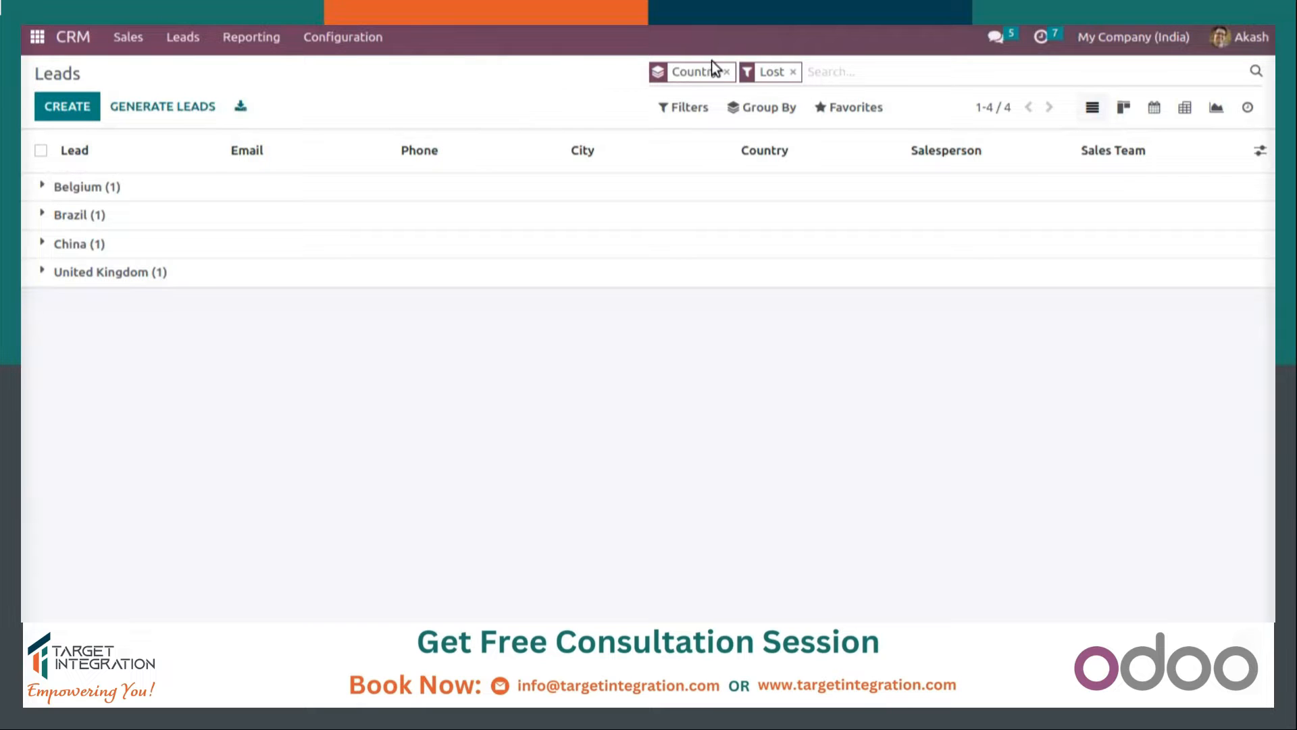
click(794, 71)
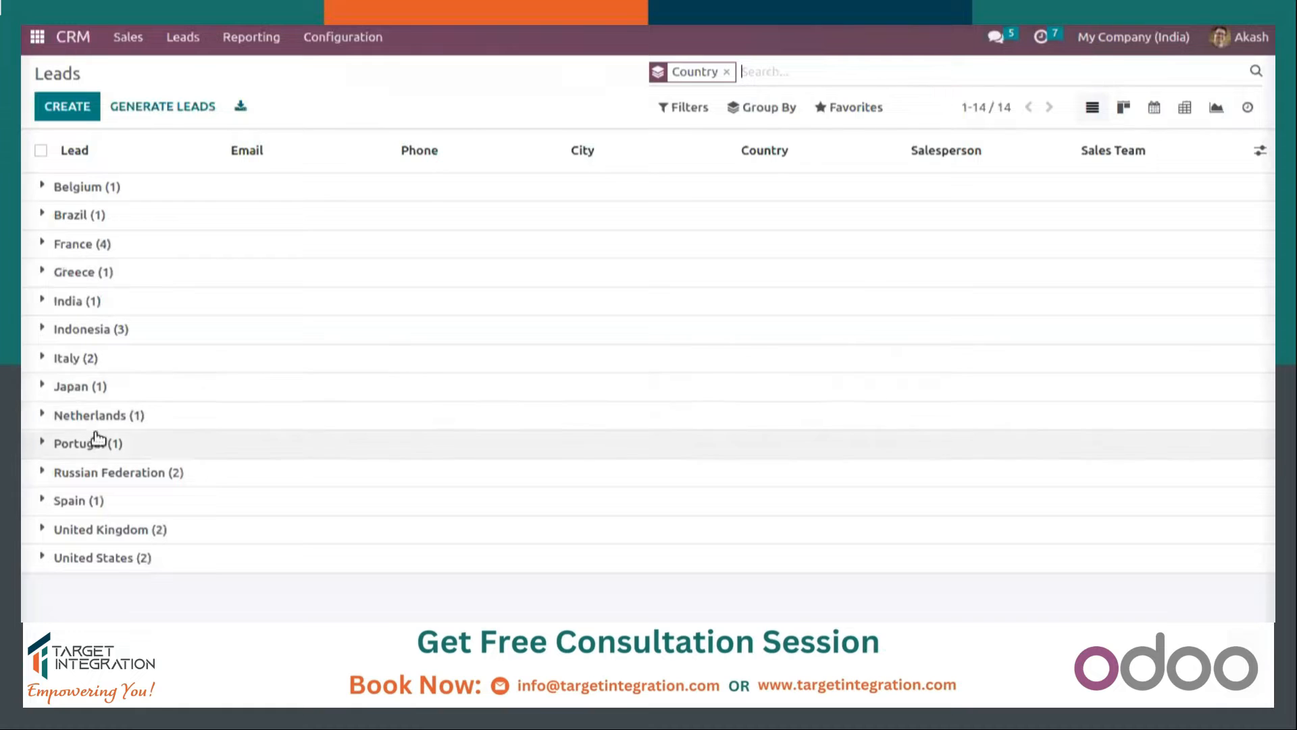
Open the Branded office Furniture lead from the India group
click(99, 301)
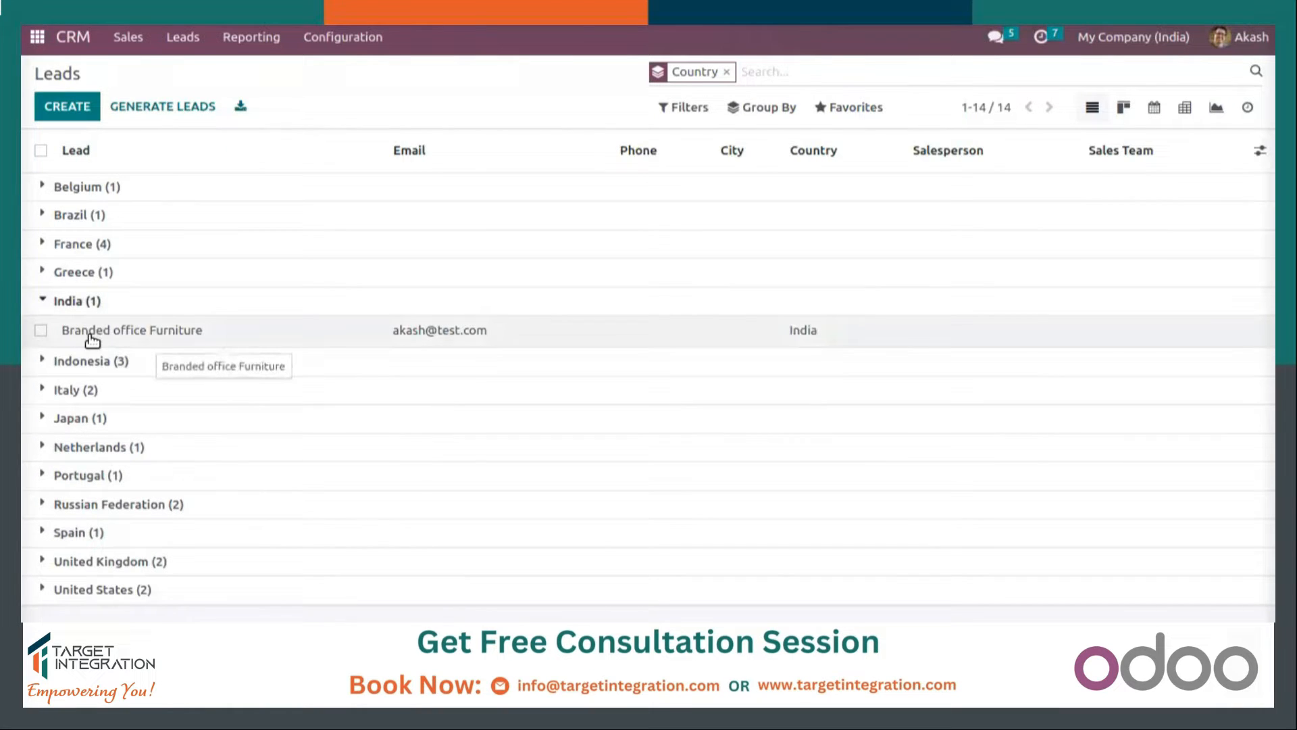
click(91, 337)
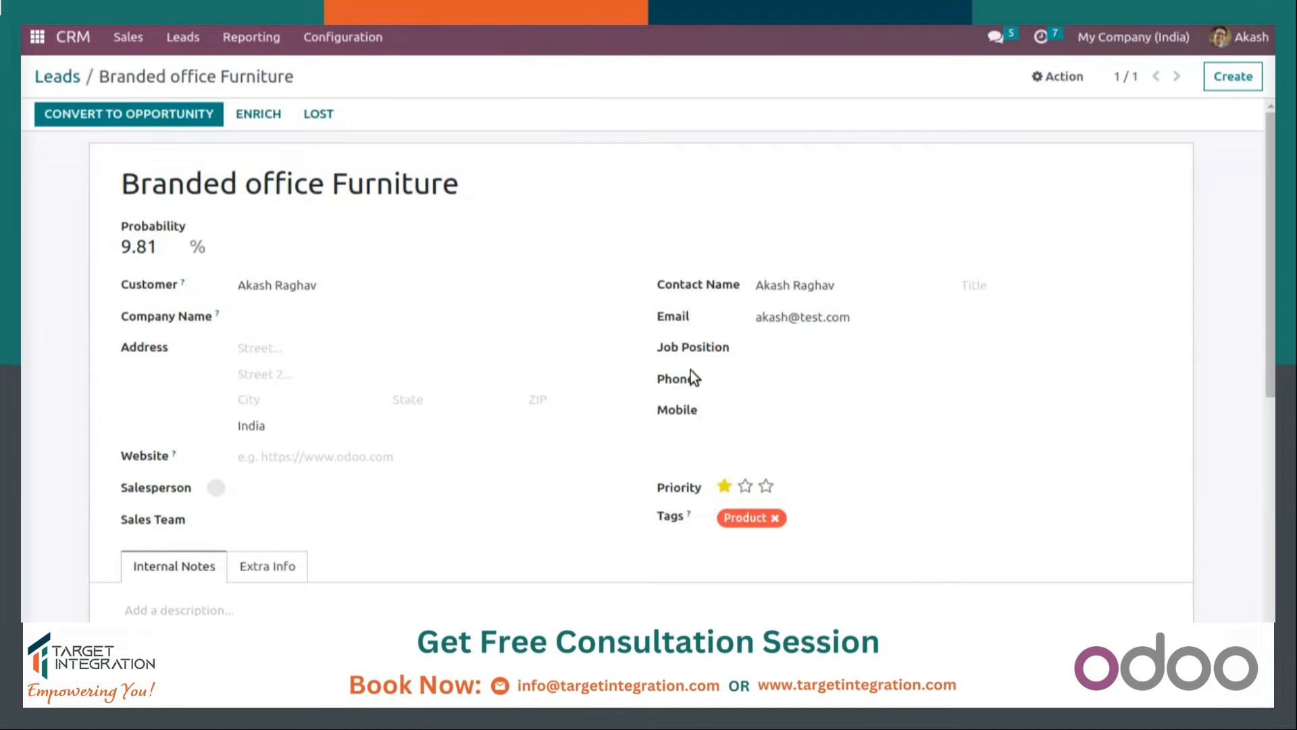
scroll(495, 405, down, 1)
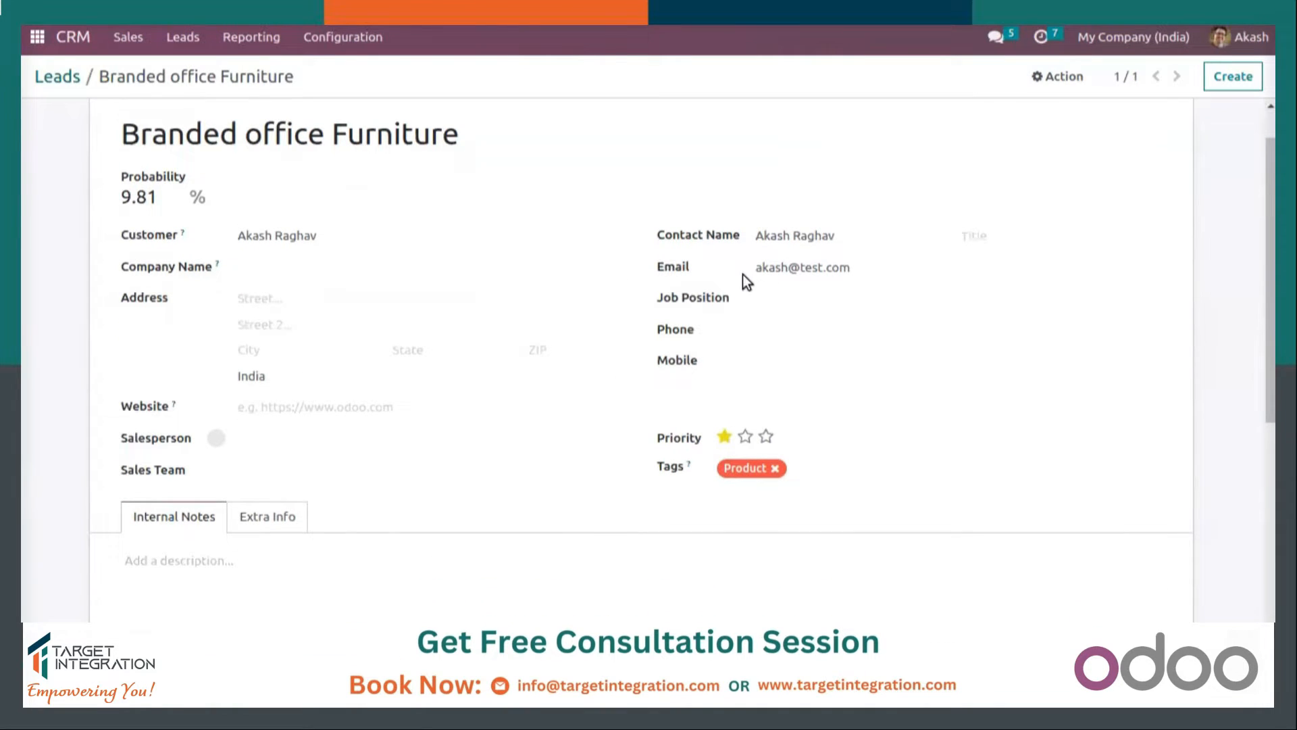
Examine the lead's Job Position, Company Name, Address and Mobile fields without filling them in
click(764, 296)
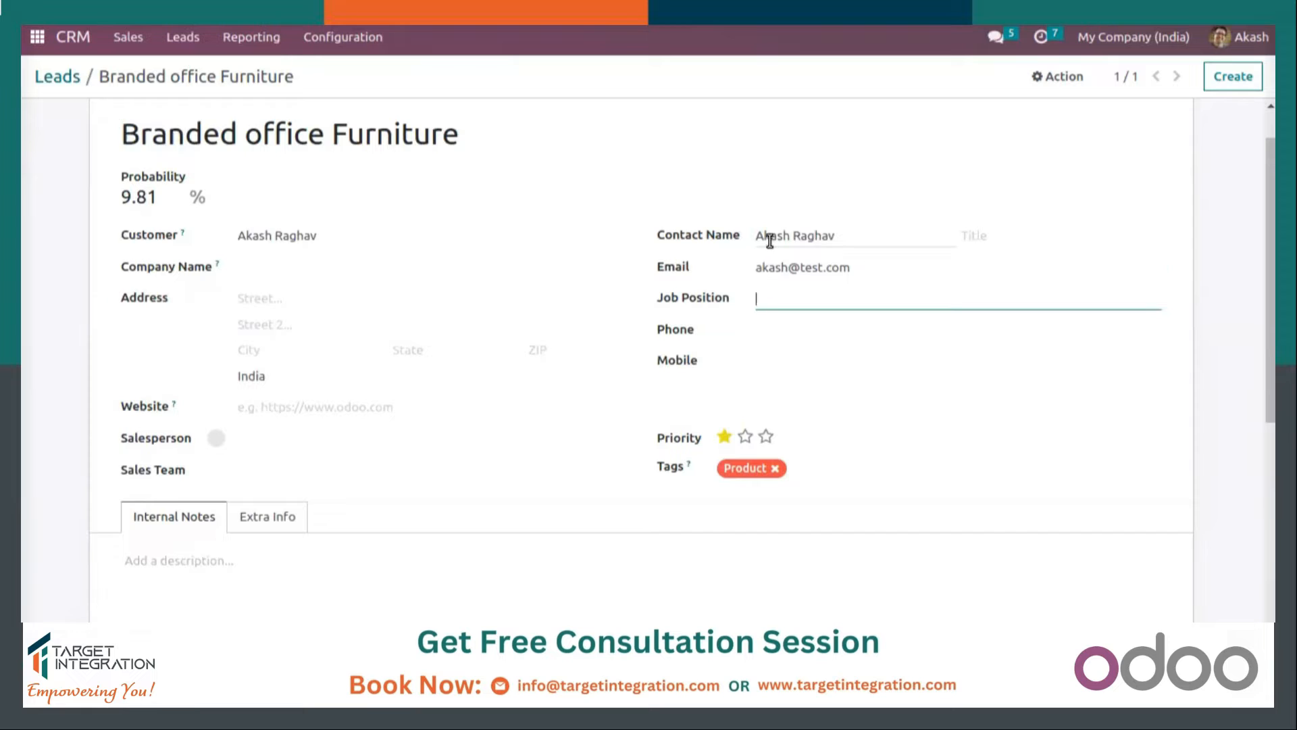
click(265, 267)
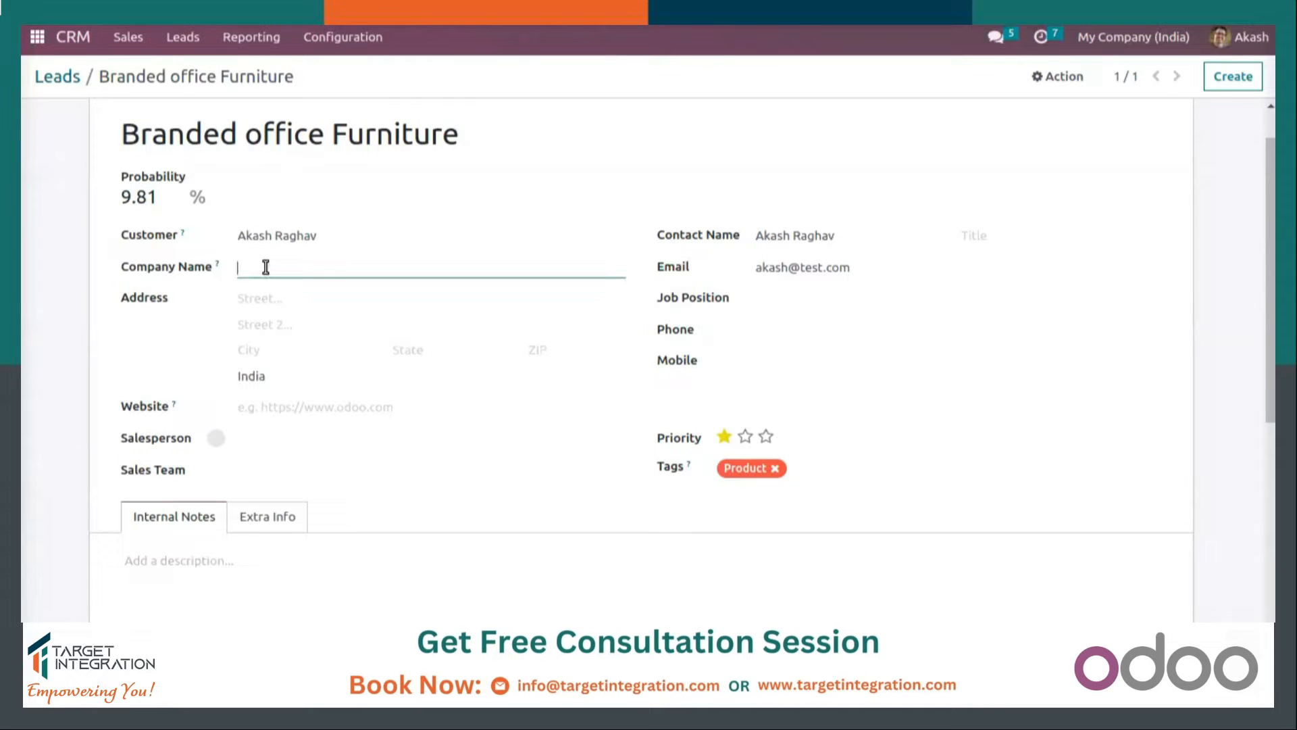
click(260, 298)
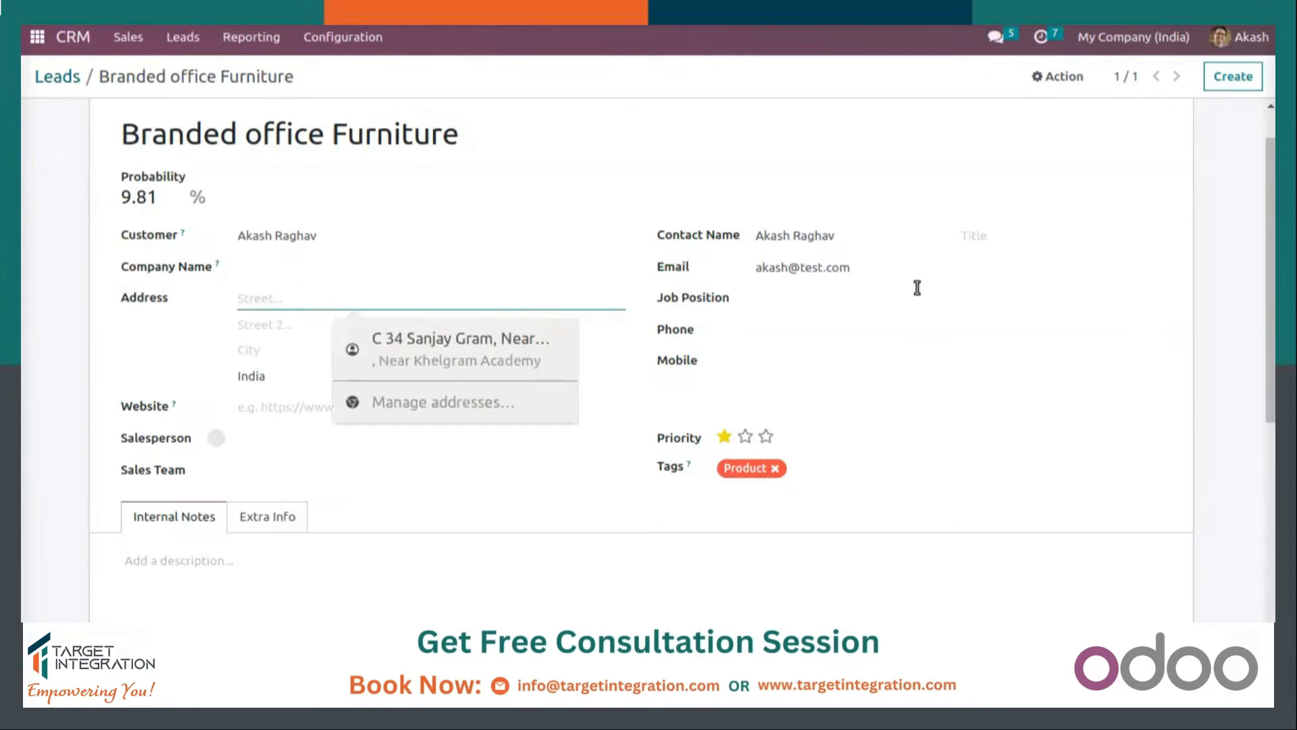
click(839, 297)
click(777, 361)
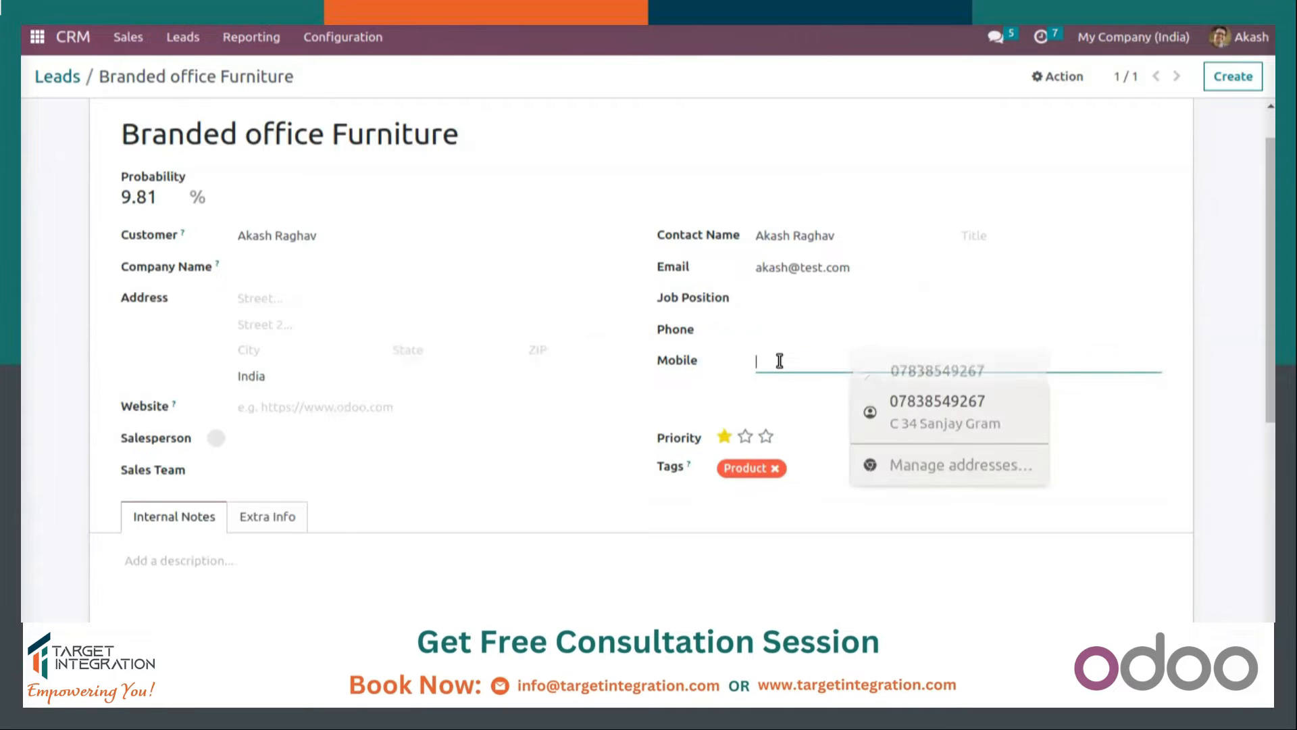
Check which salespersons and sales teams can be assigned to the lead, leaving both fields empty
click(259, 440)
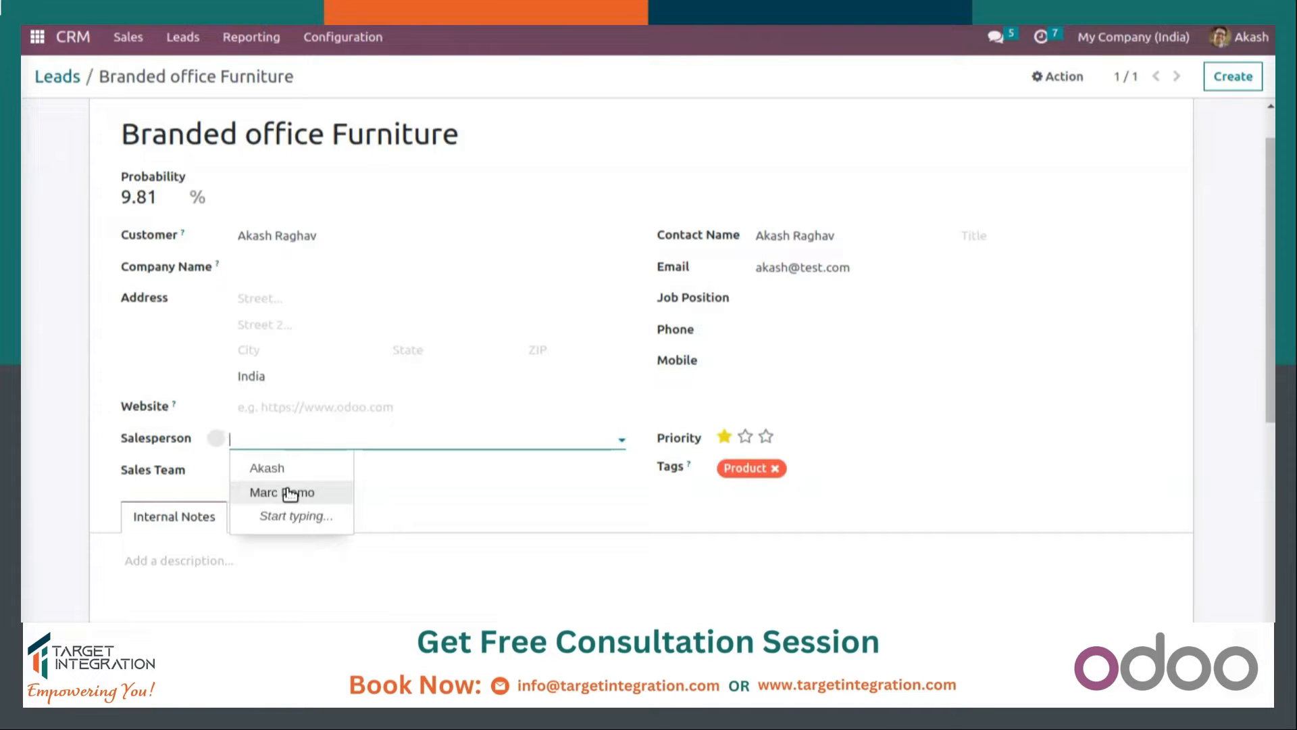
click(318, 436)
click(319, 436)
click(318, 436)
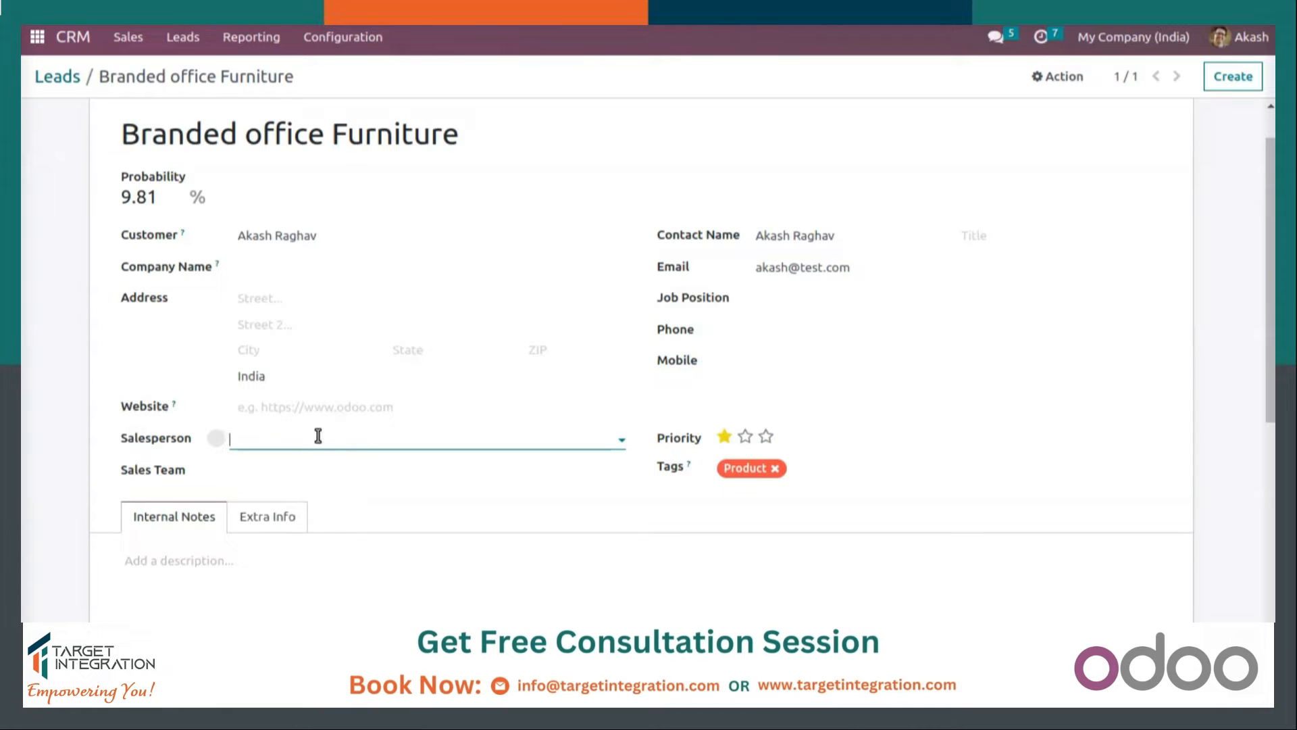
click(298, 470)
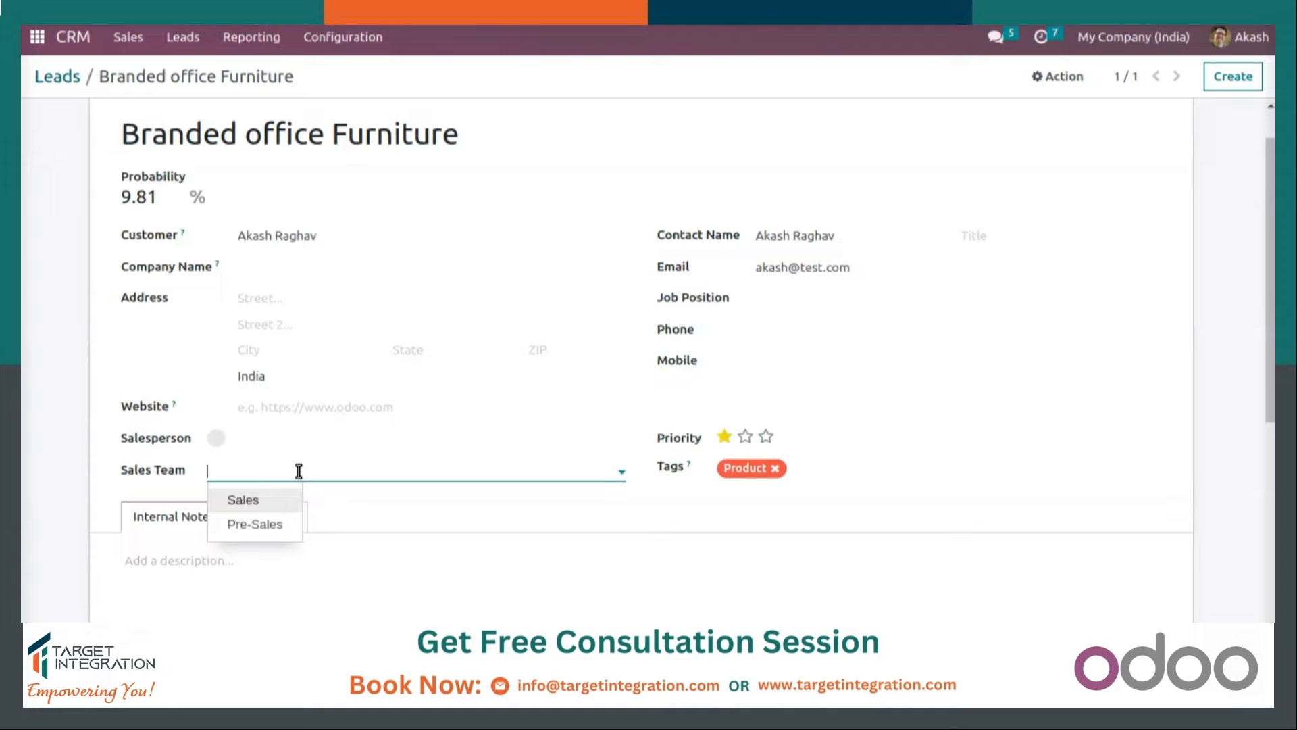
click(399, 500)
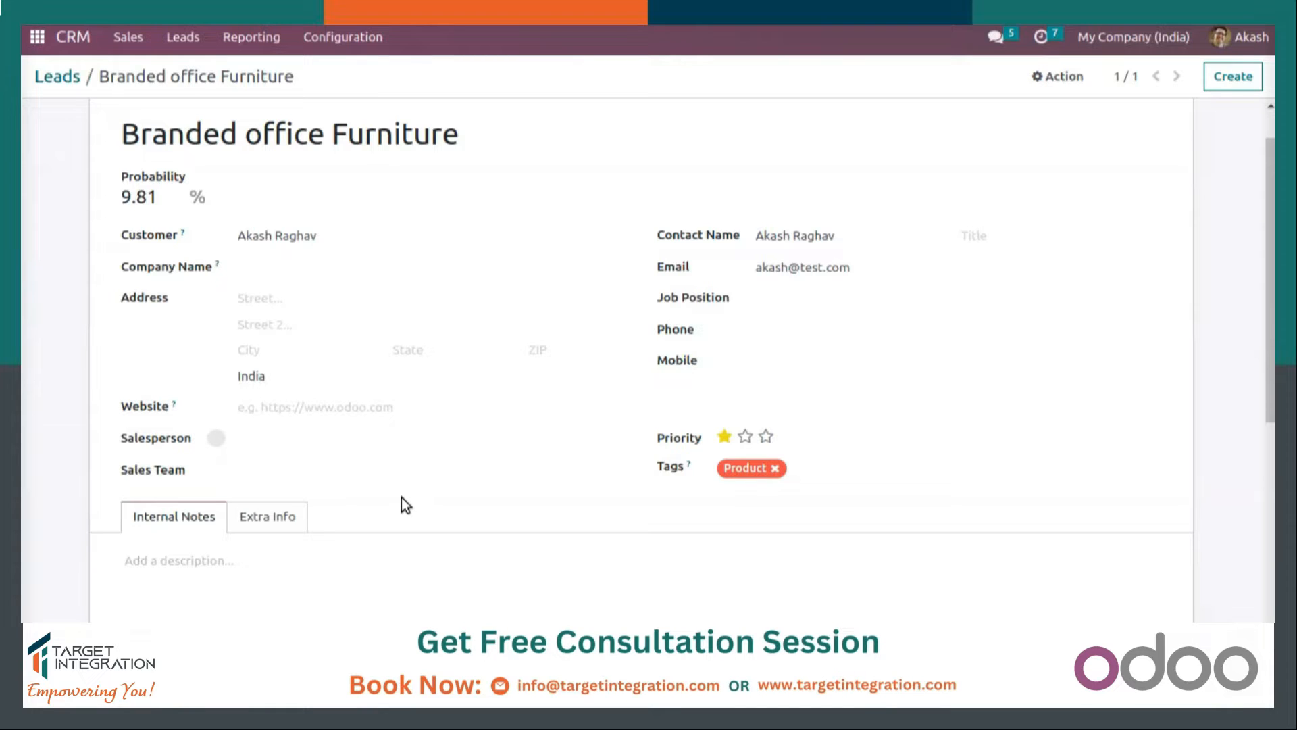
click(276, 469)
click(289, 471)
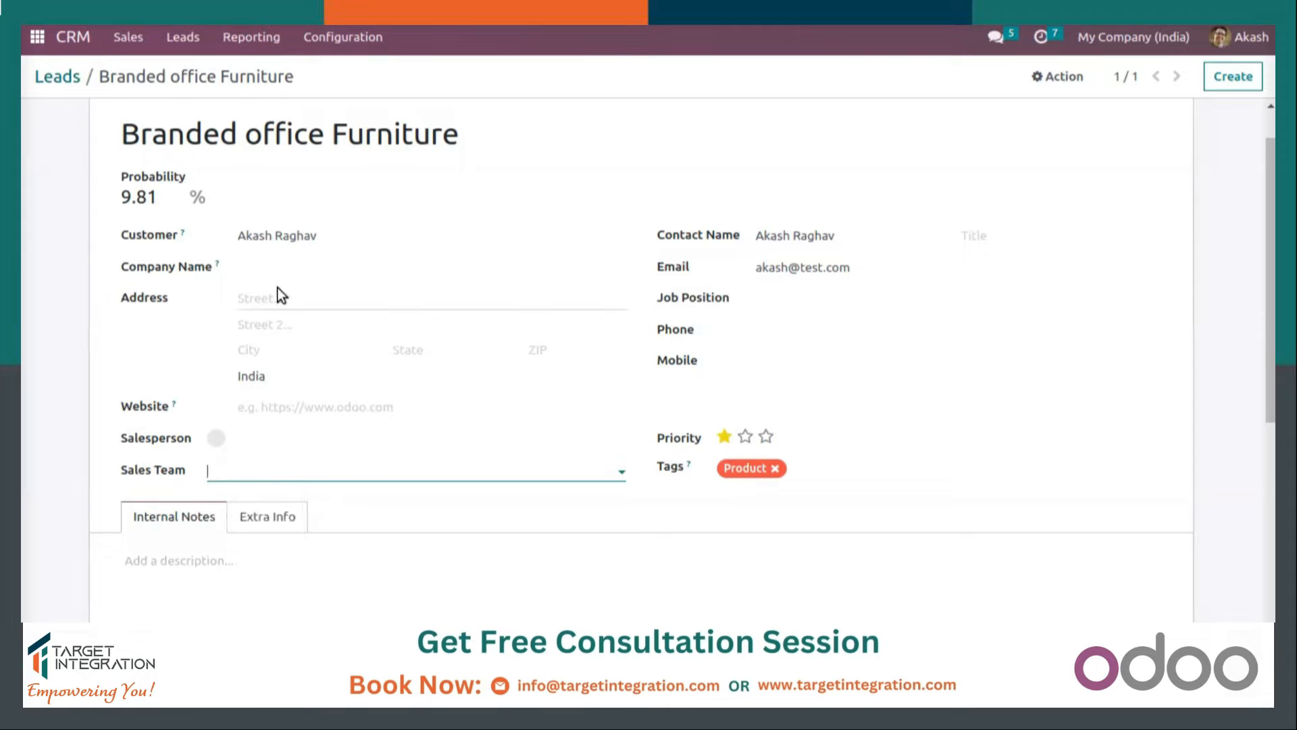
Start a message to the lead's followers that opens with "hello" and the customer's first name on its own line
scroll(169, 330, down, 5)
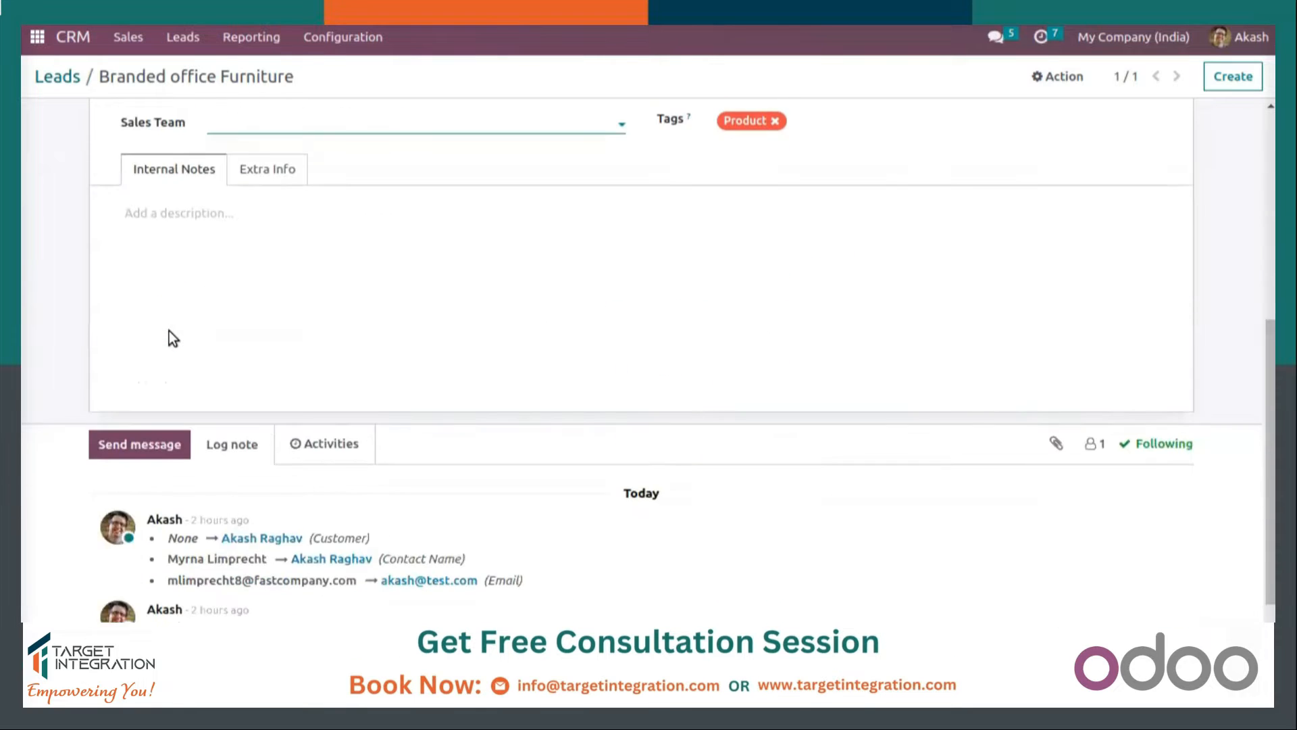
scroll(169, 331, up, 4)
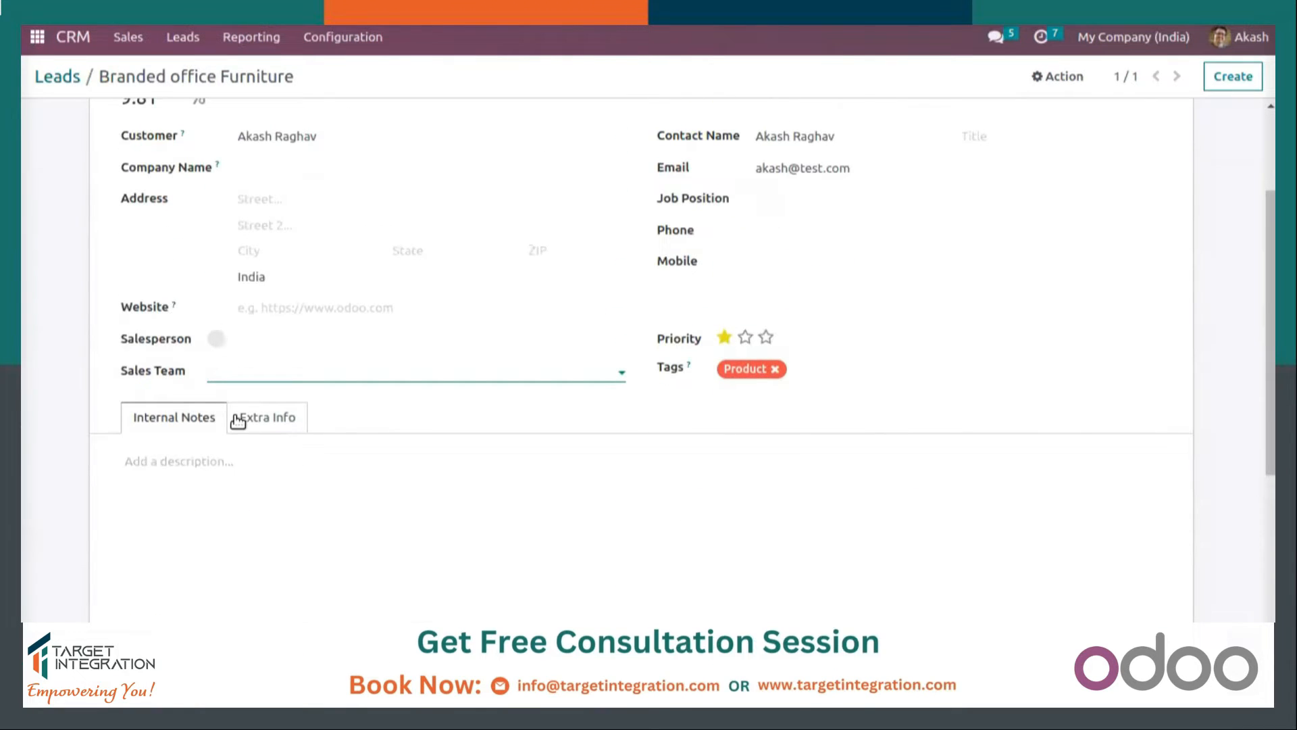
scroll(240, 405, up, 3)
scroll(239, 400, down, 5)
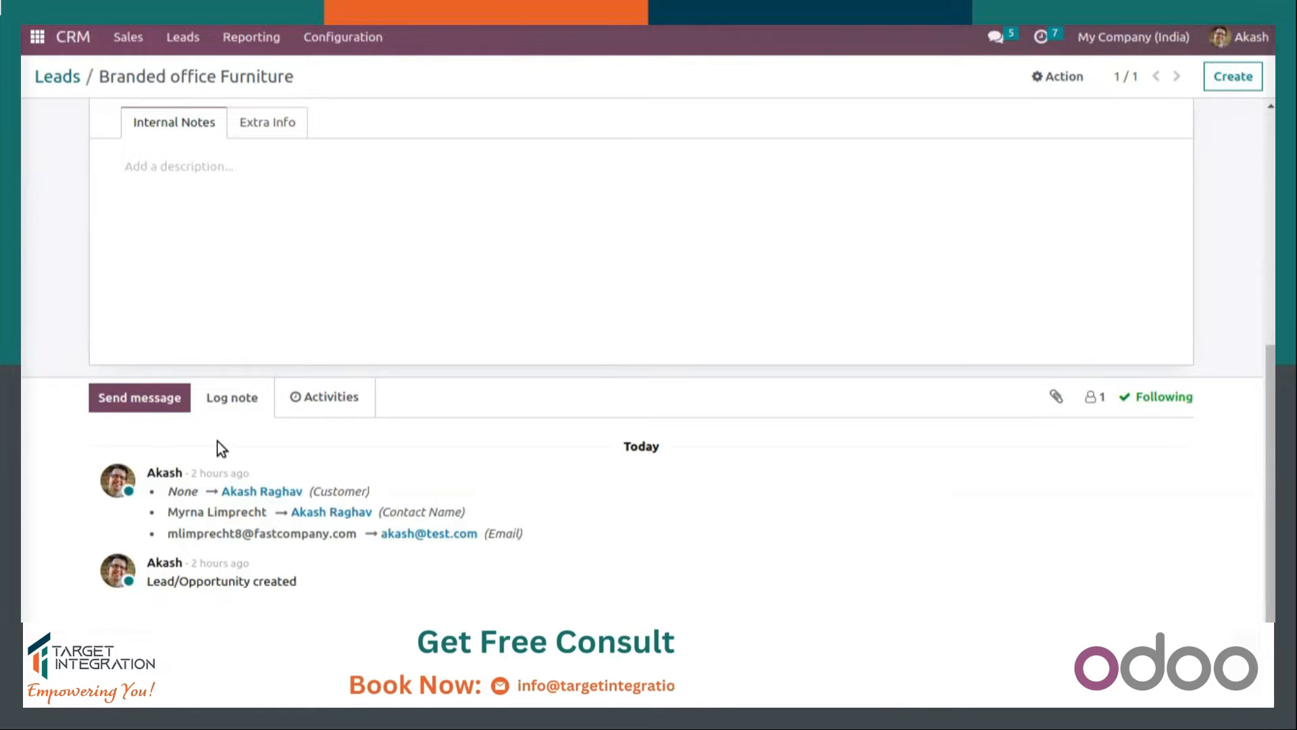
click(119, 408)
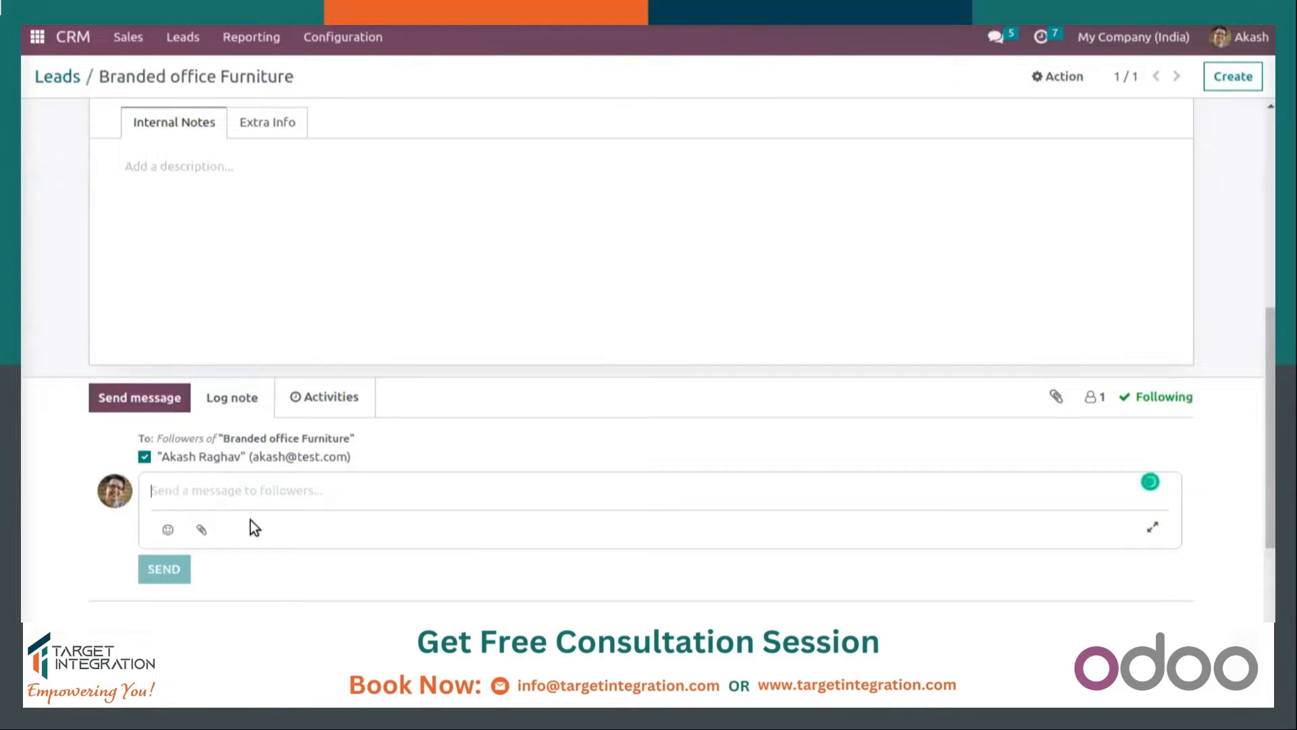
text(hello kal)
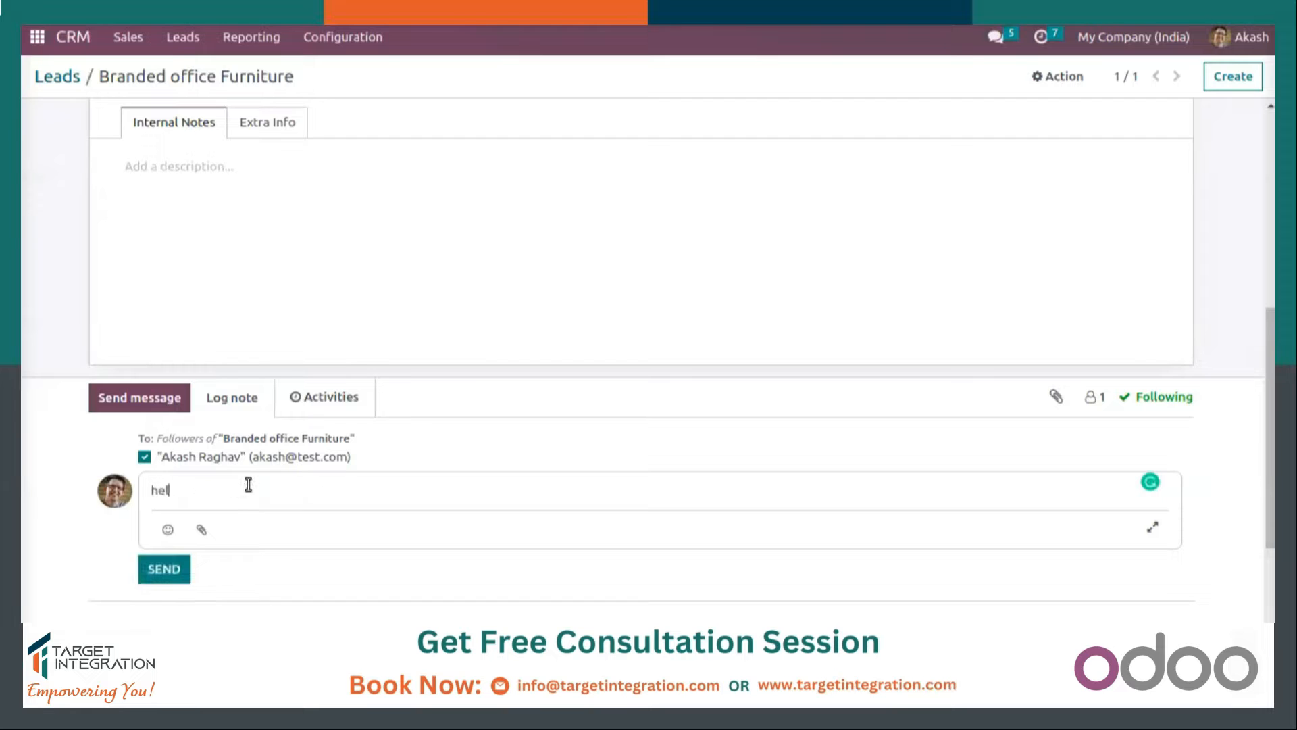
key(BackSpace)
key(BackSpace)
key(BackSpace)
text(akash,)
key(Return)
Add the line "thanks for the enquiry" to the message and send it
text(thans fol)
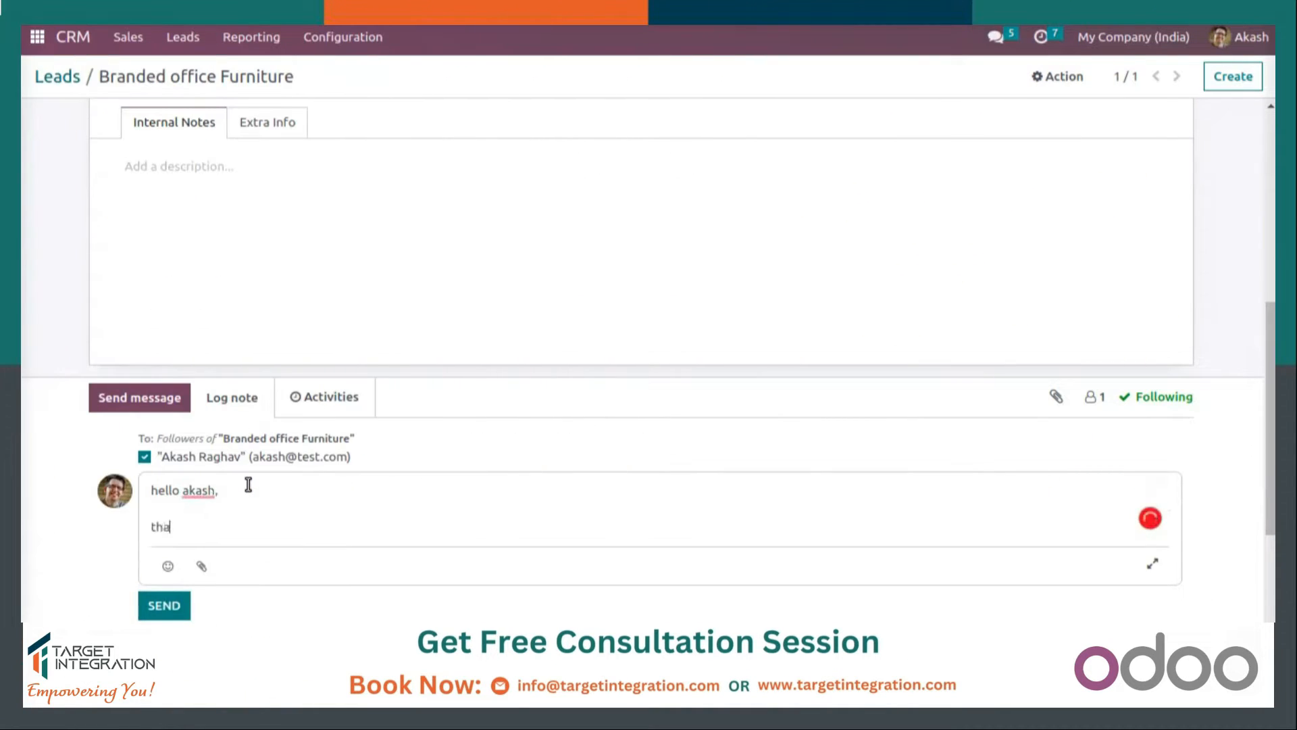
key(BackSpace)
key(BackSpace)
key(BackSpace)
key(BackSpace)
key(BackSpace)
text(ks for the enquiry)
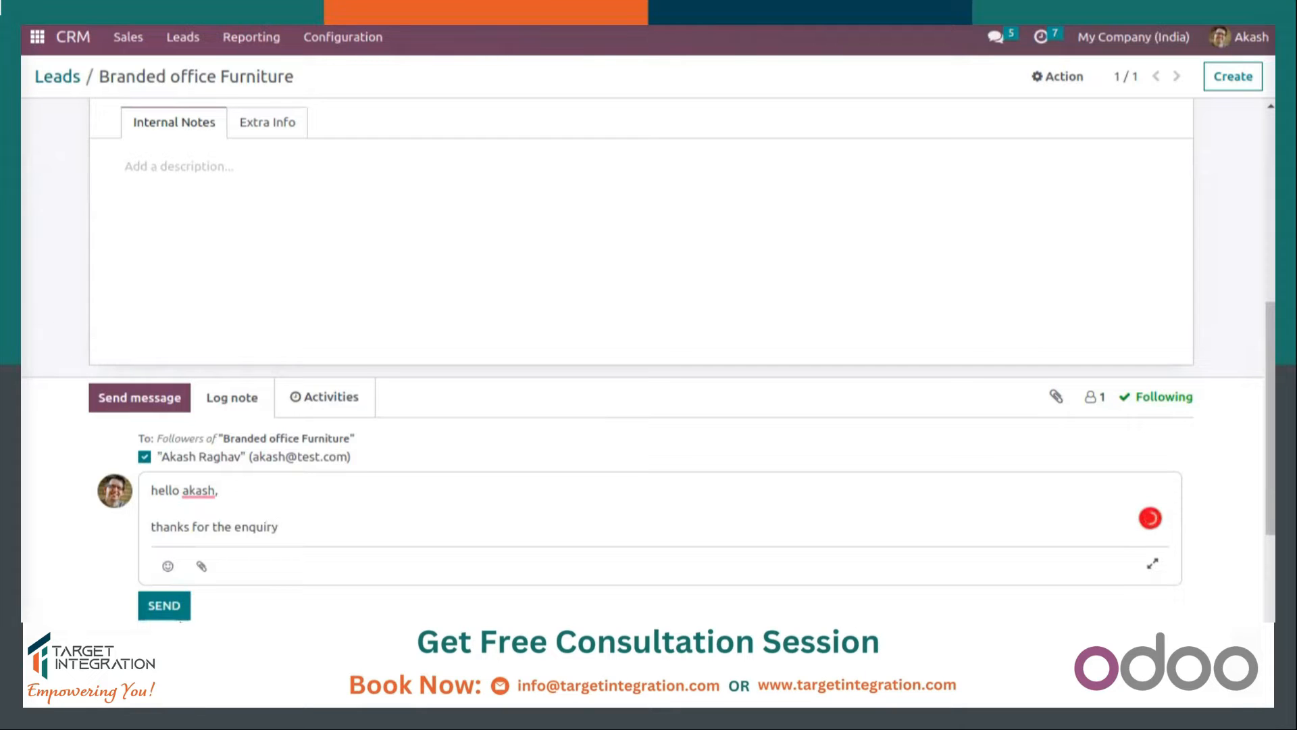
click(164, 606)
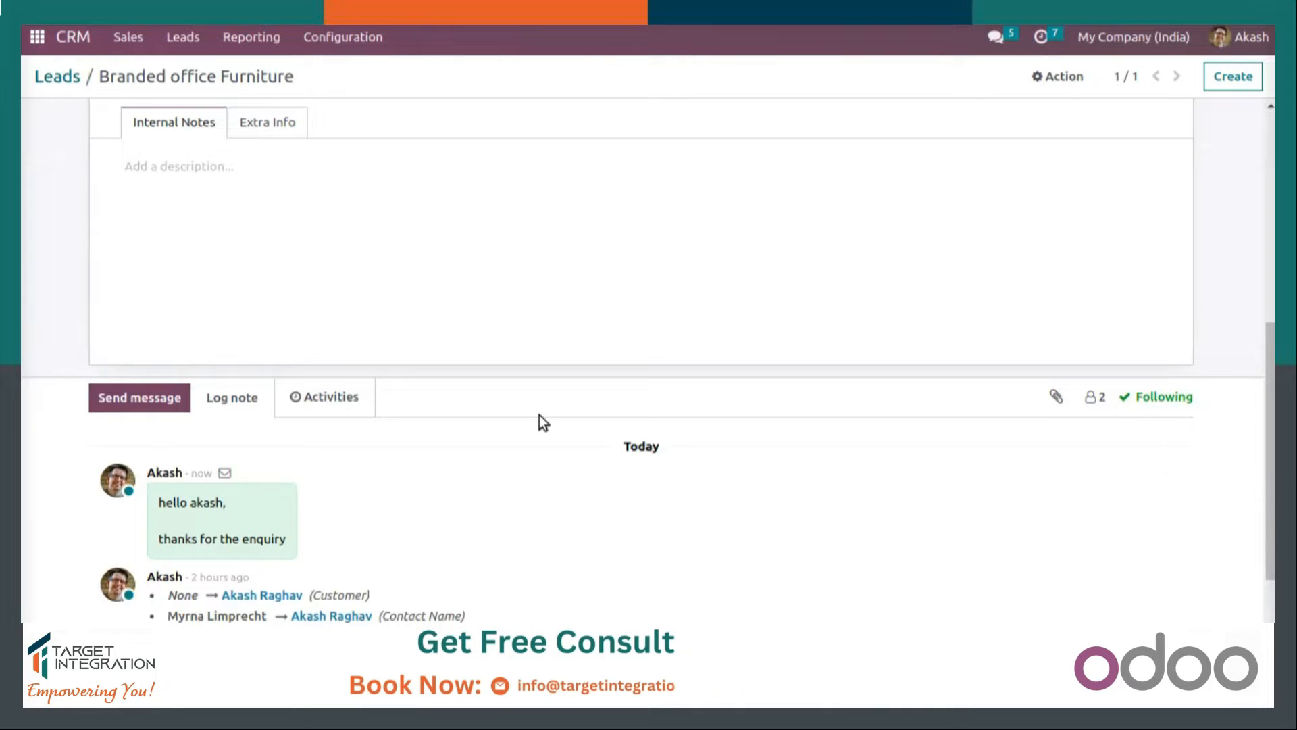
Start scheduling an activity on the lead with the type Call and the due date 01/11/2023
scroll(524, 478, down, 2)
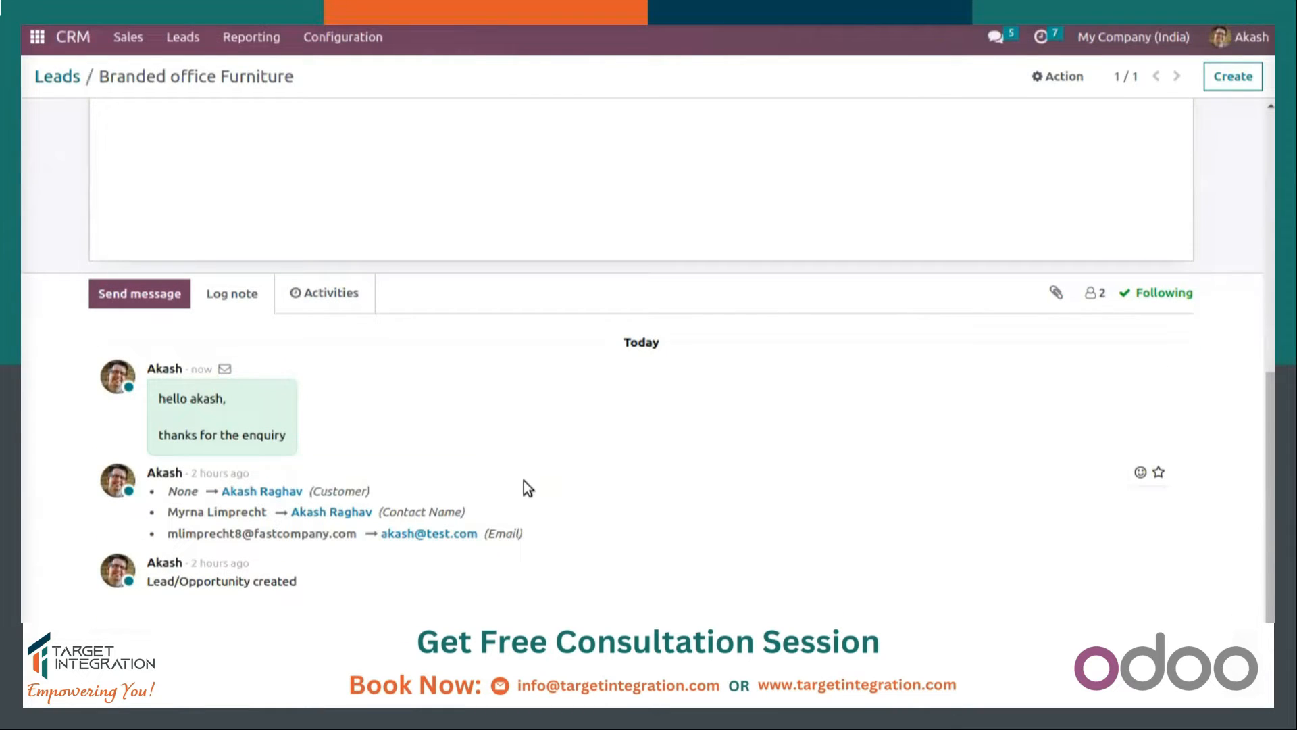
scroll(522, 483, up, 6)
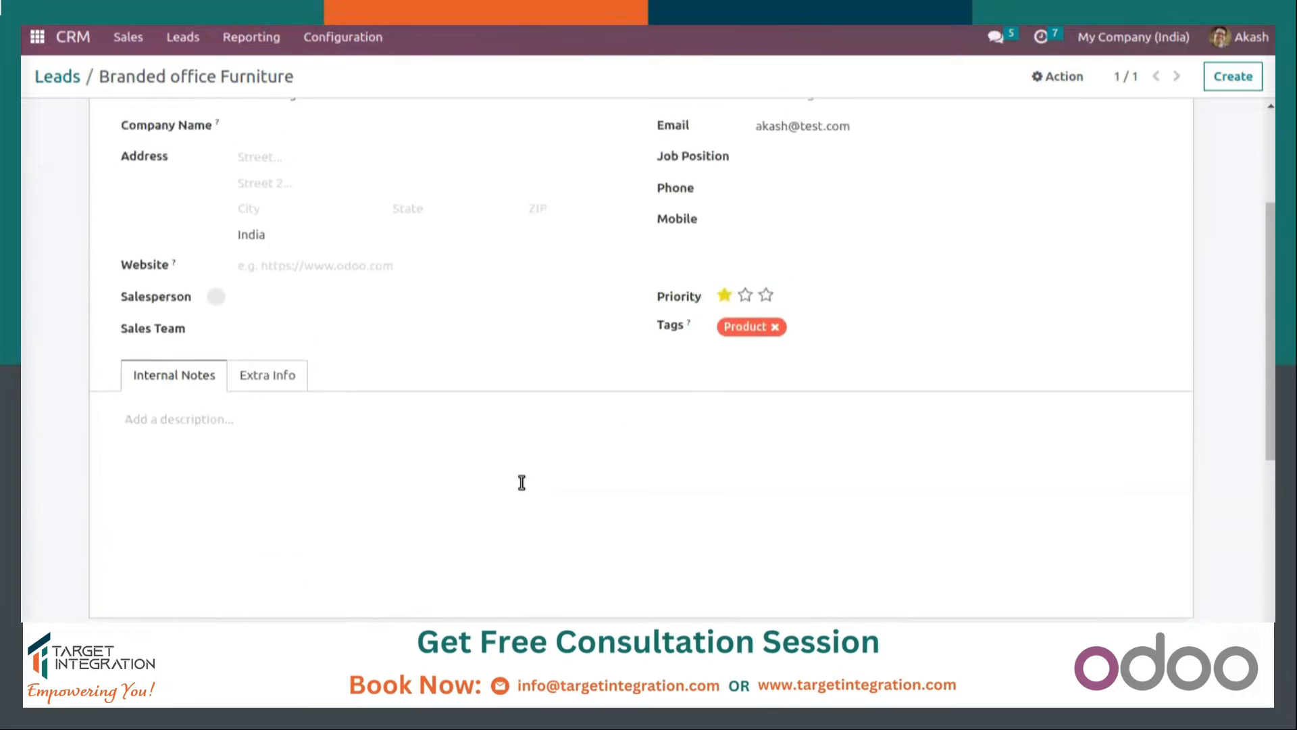
scroll(544, 328, up, 2)
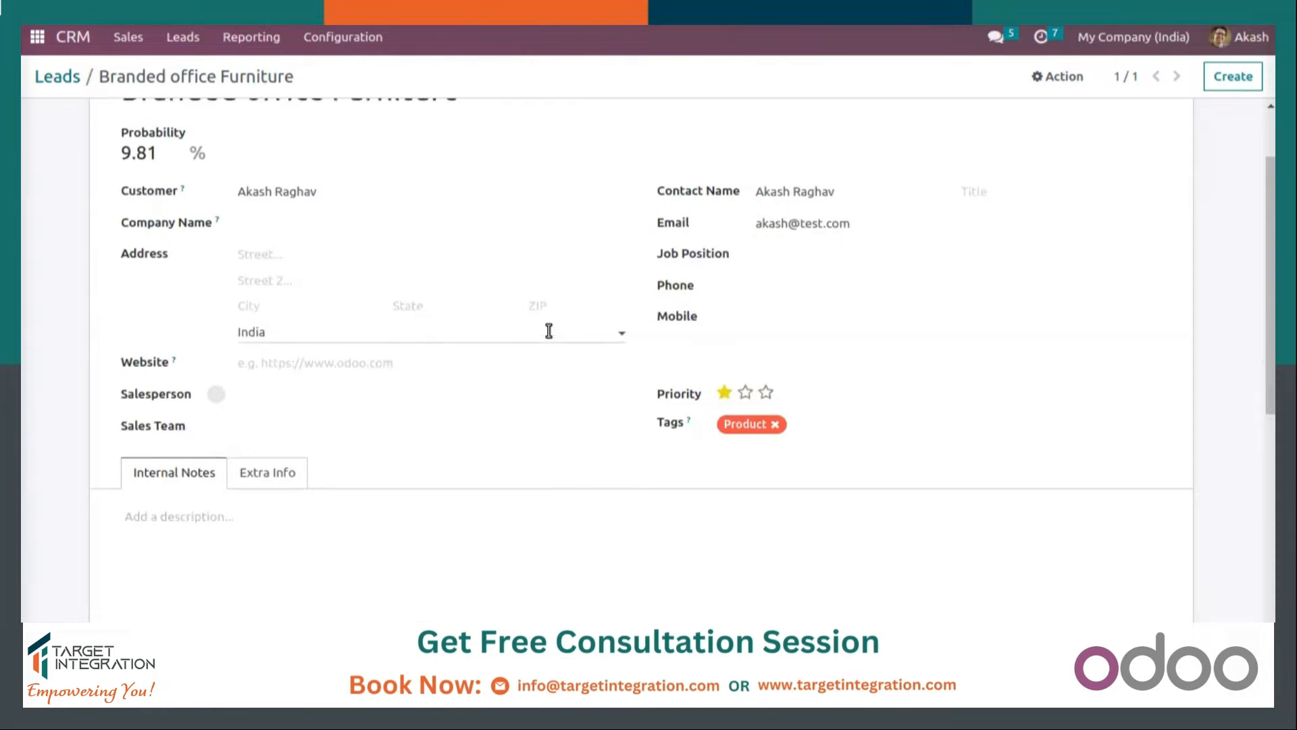
scroll(524, 204, down, 7)
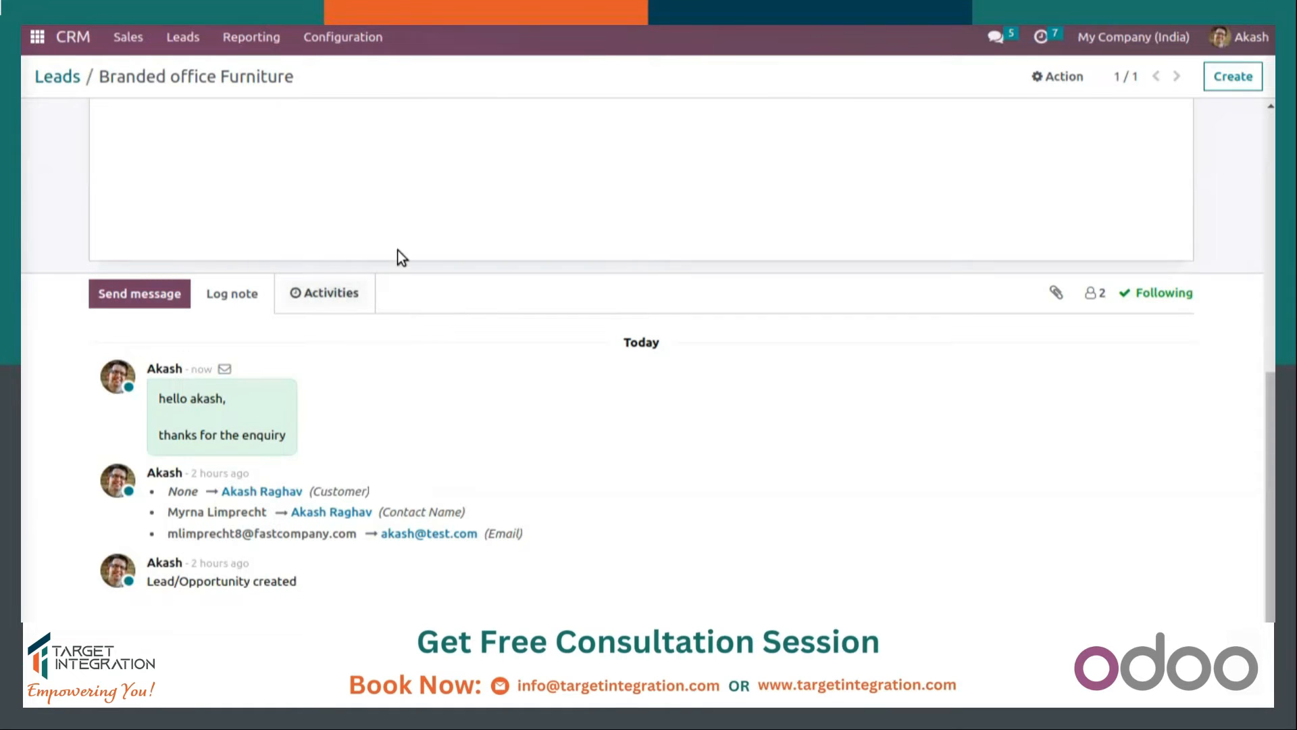
click(331, 298)
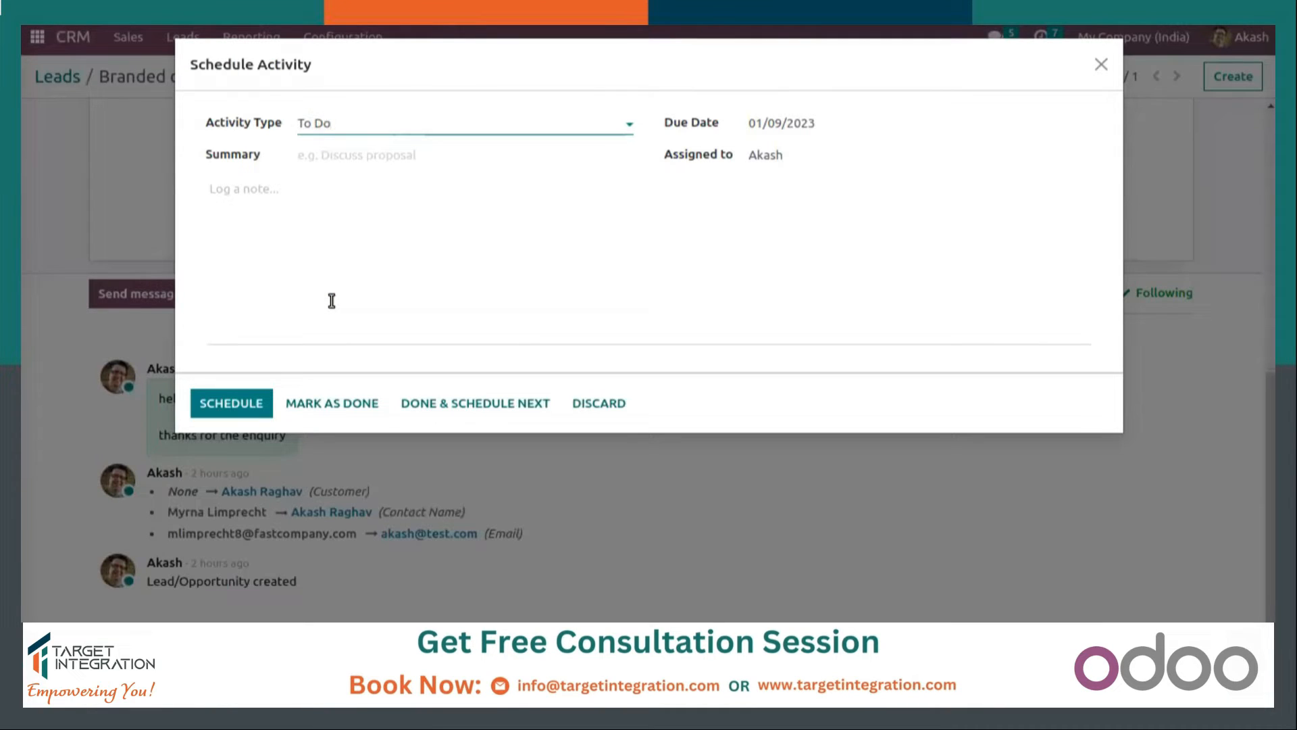
click(319, 122)
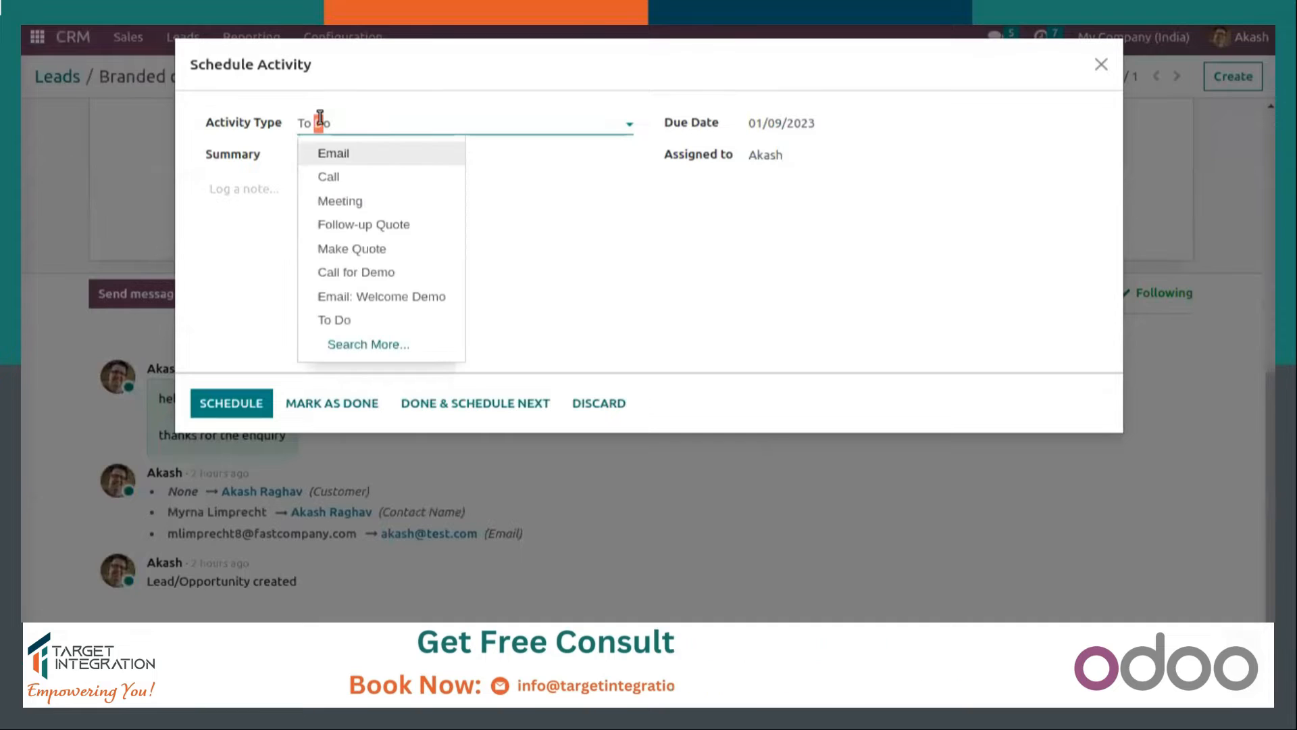
click(327, 177)
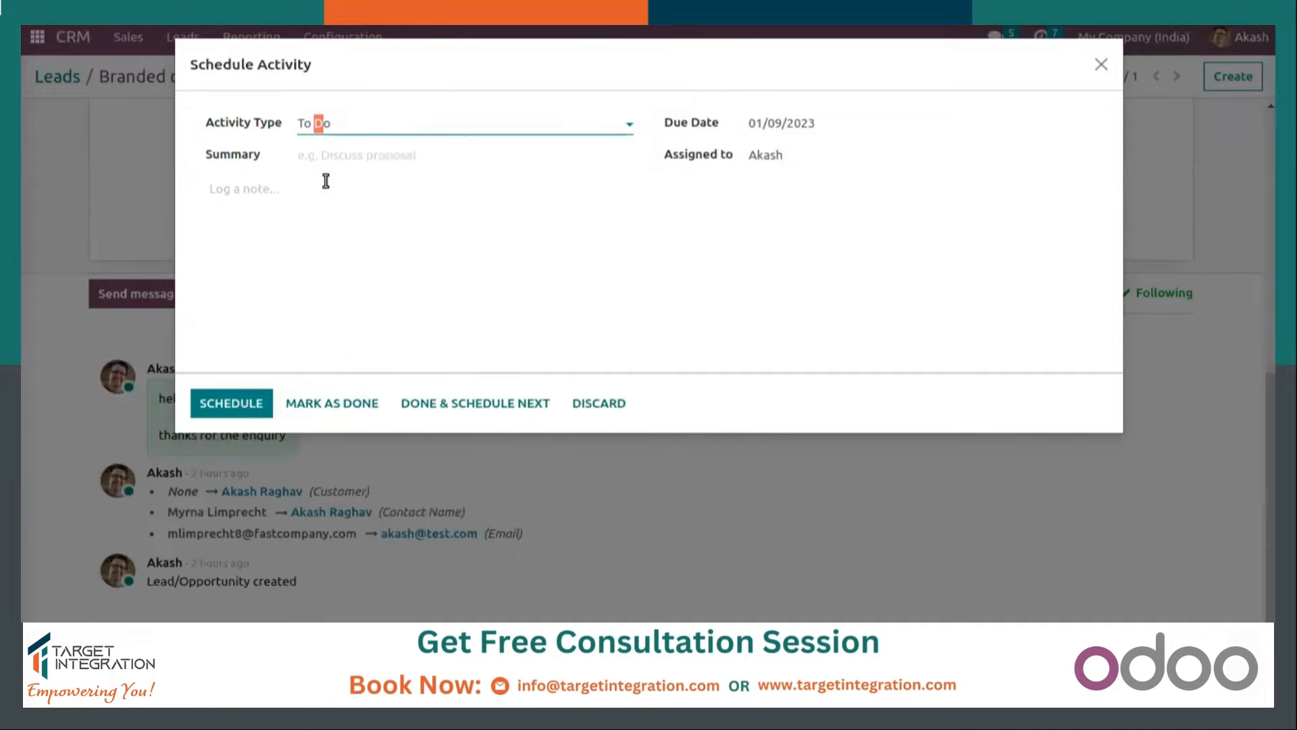
click(820, 123)
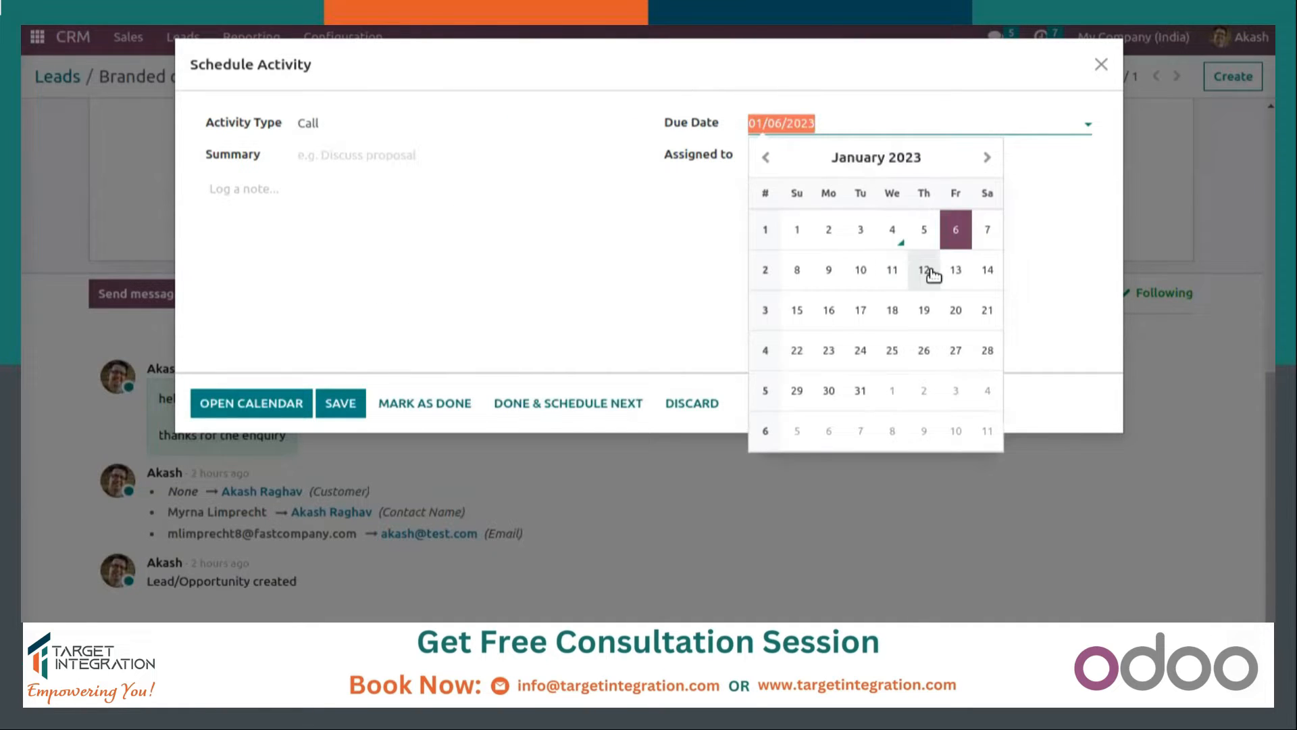
click(892, 277)
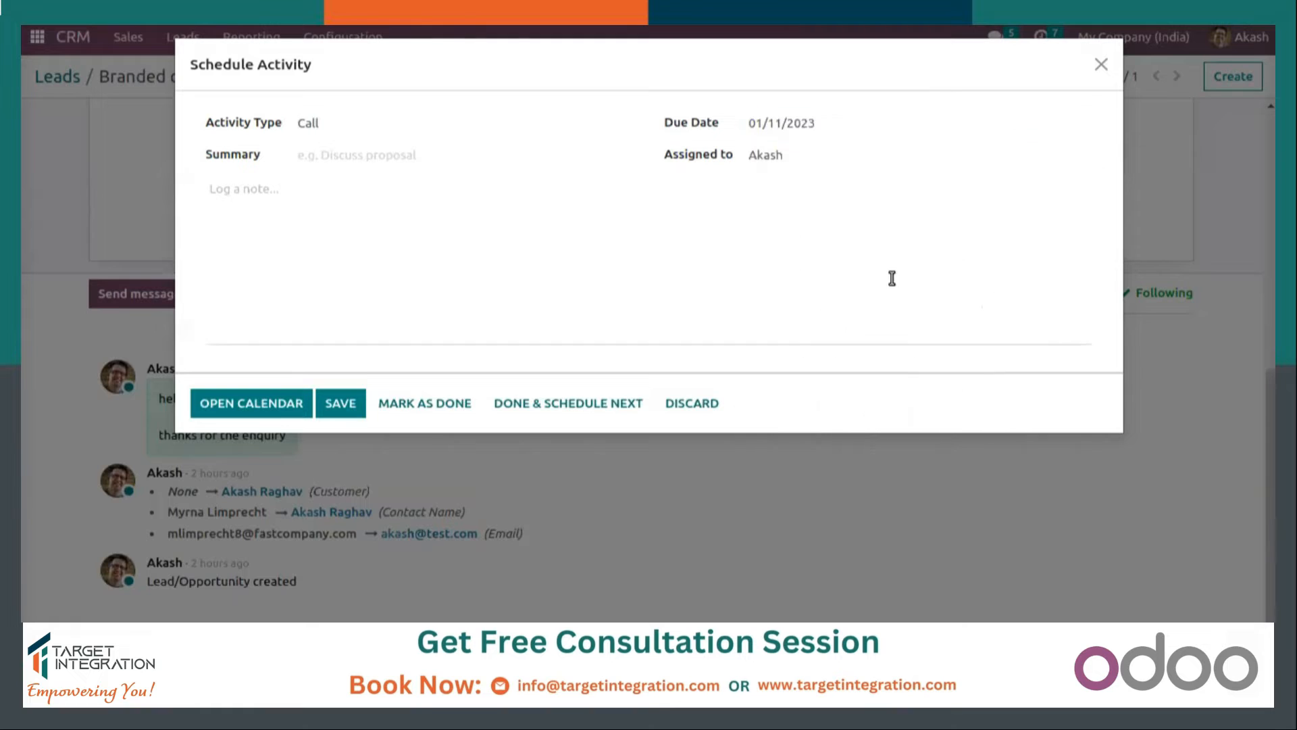
Check which users the call can be assigned to and which activity types are available, keeping the current choices
click(783, 160)
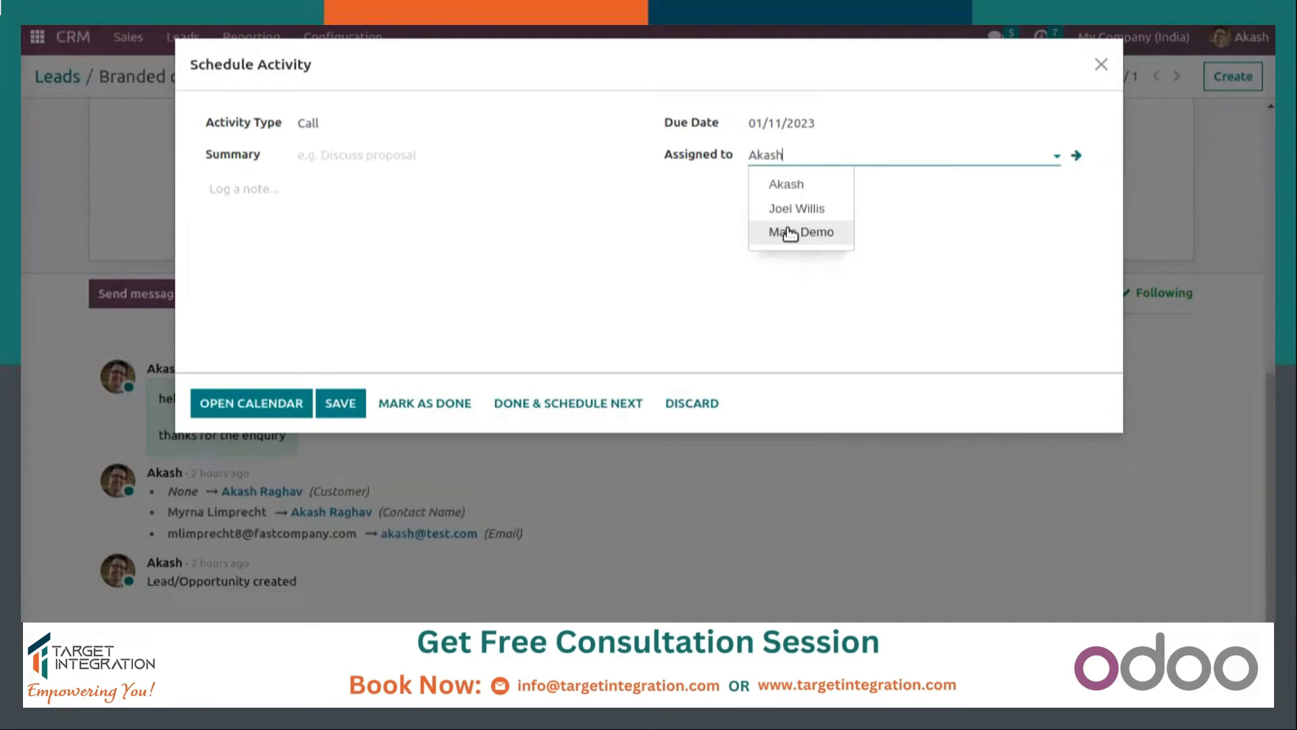
click(365, 120)
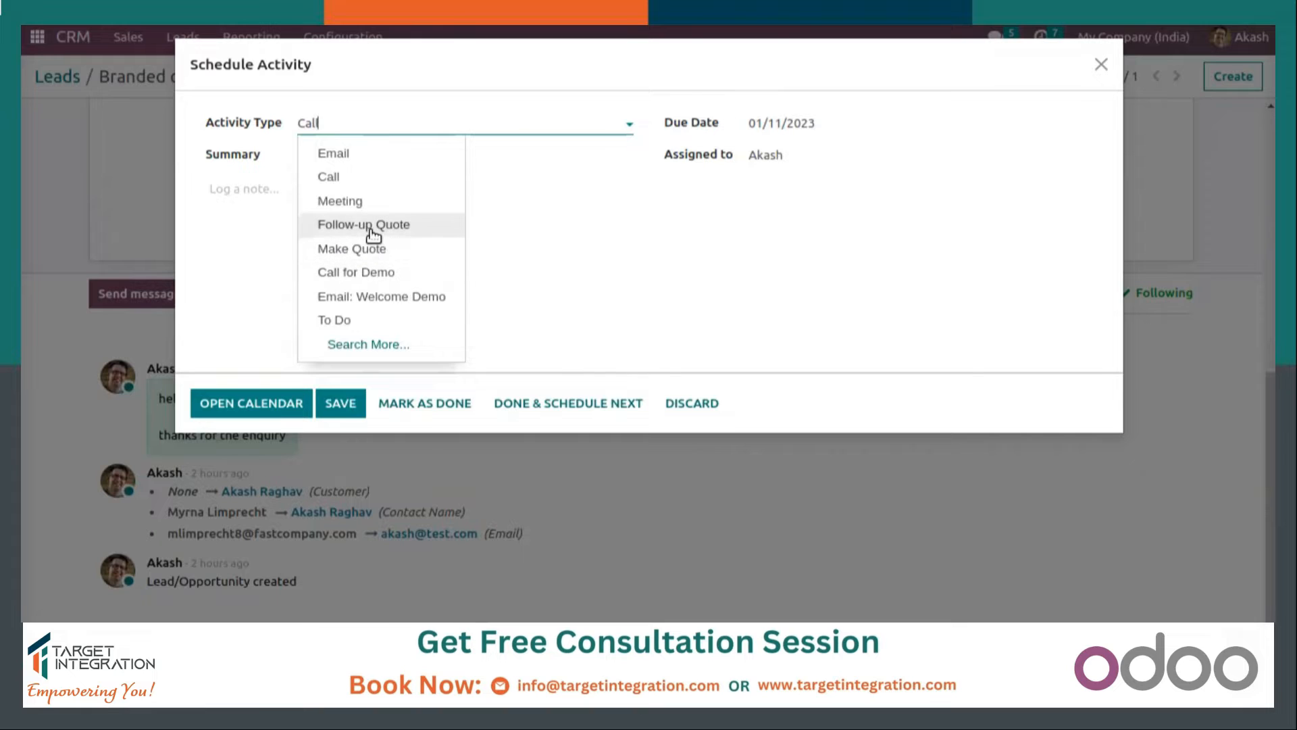
click(573, 255)
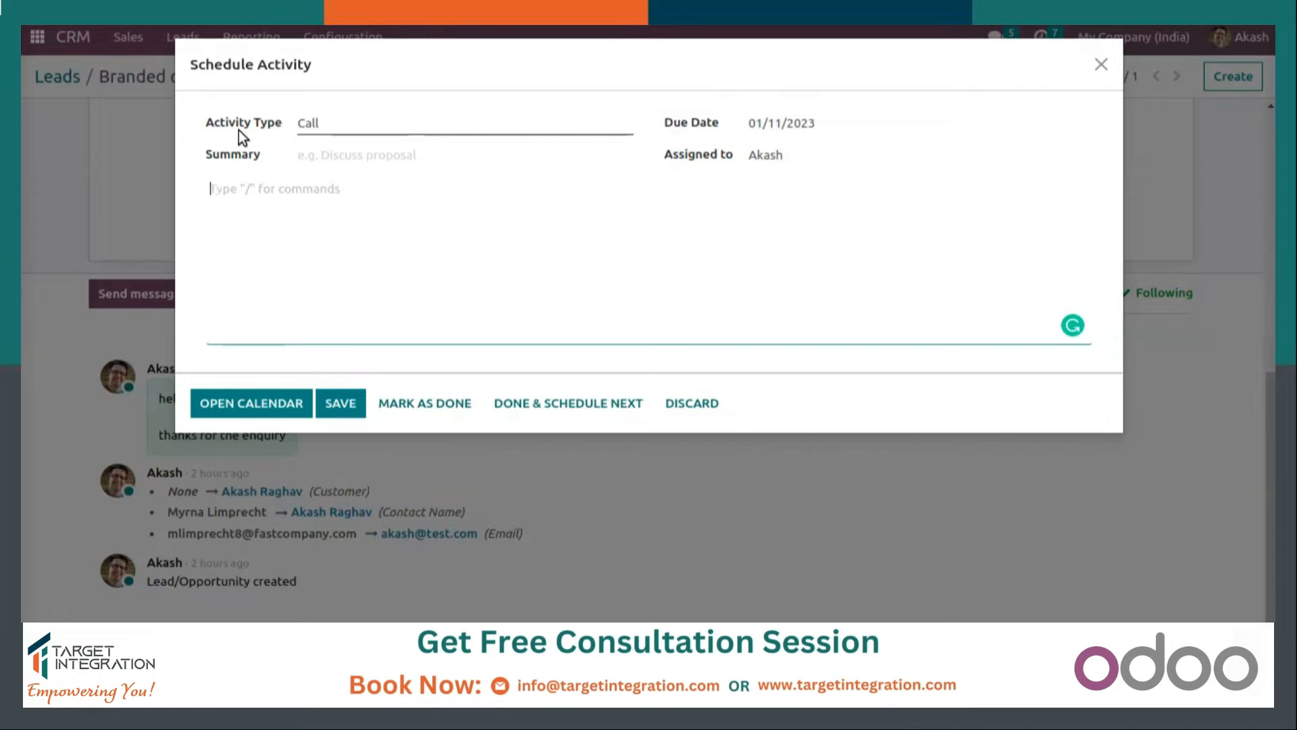
Enter a summary to call the customer by first name "for followup", and save the call activity
click(315, 157)
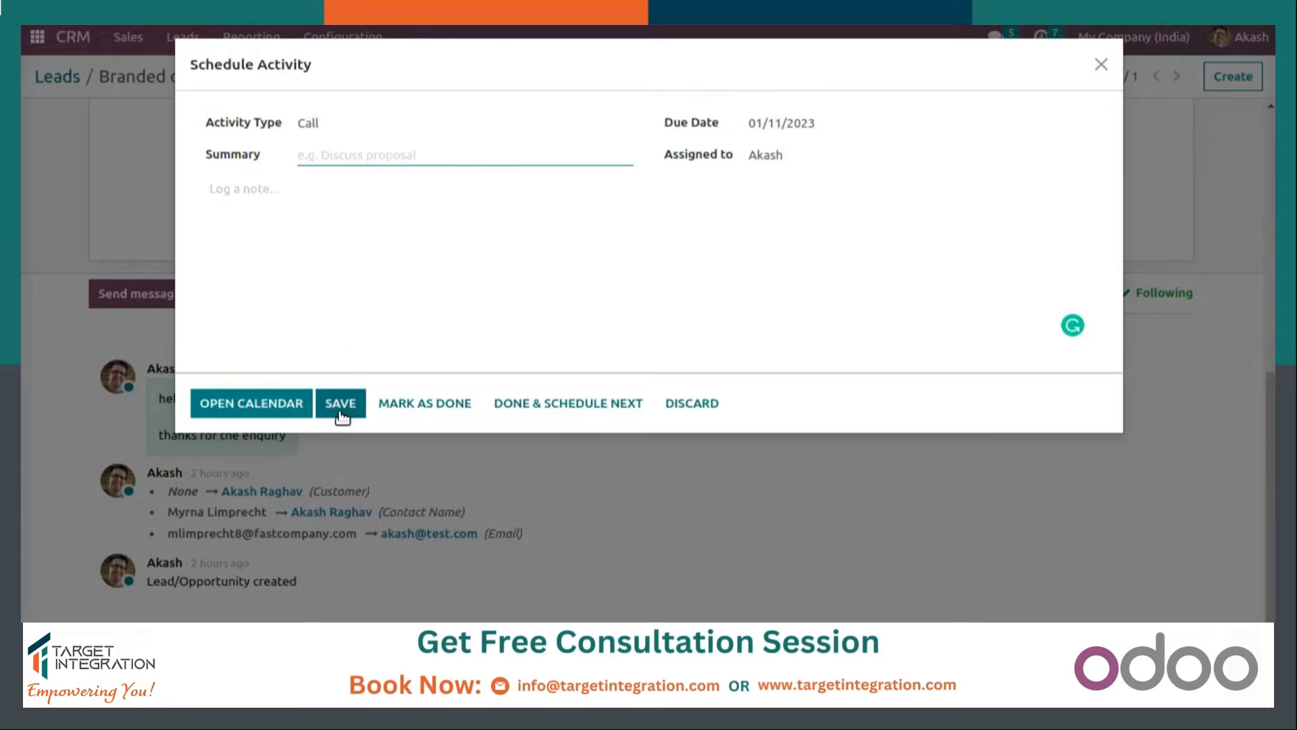
text(call akash)
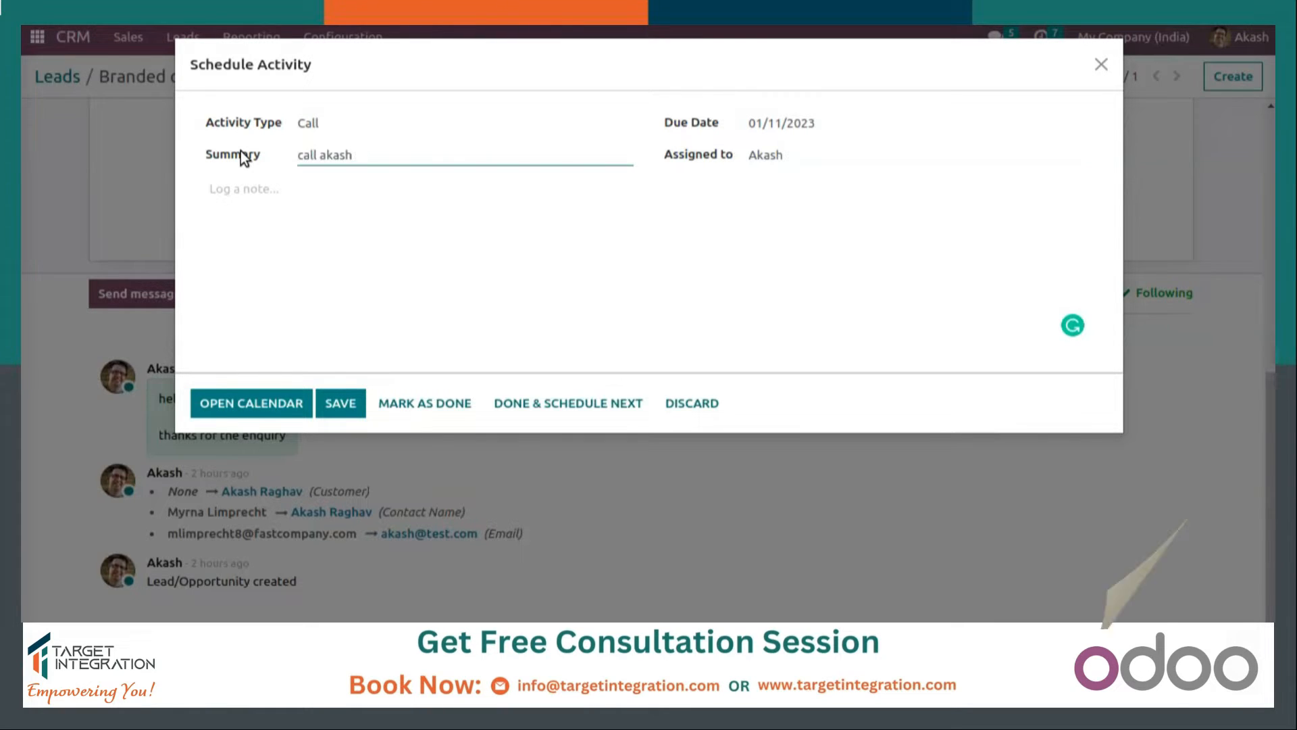
text( for followup)
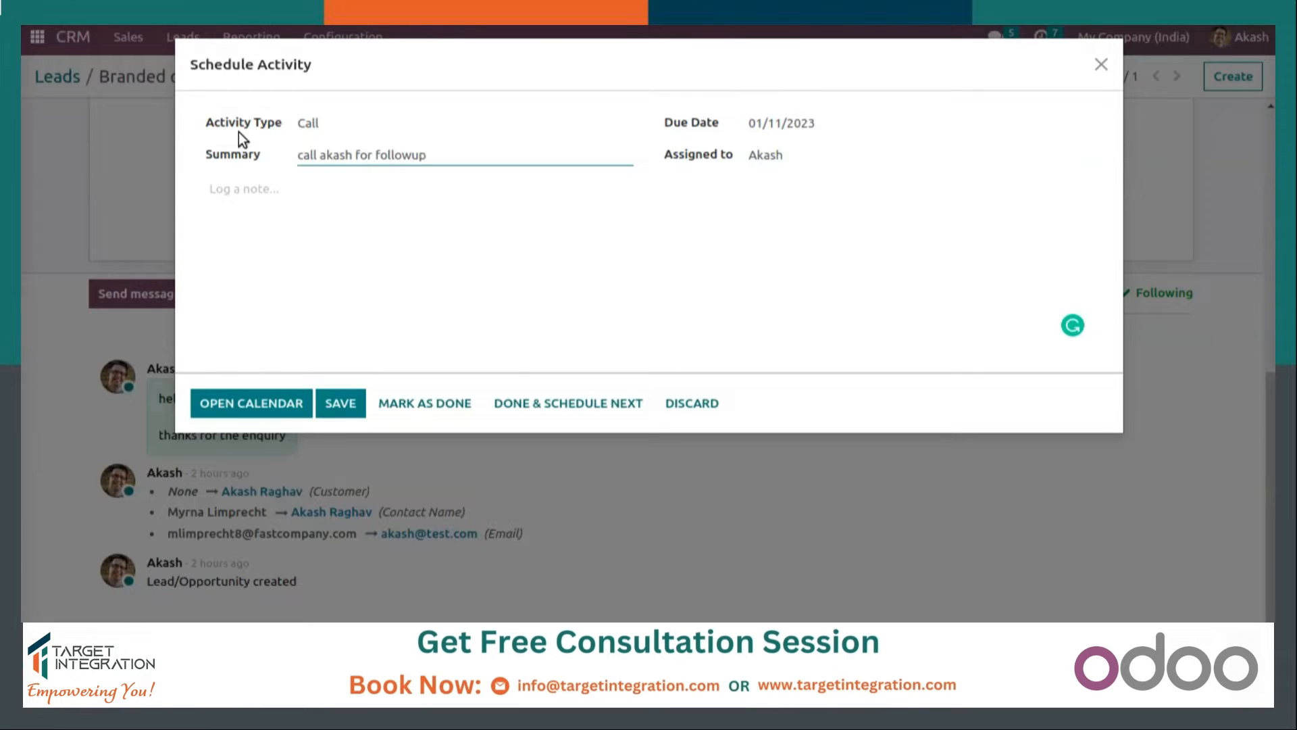
click(342, 408)
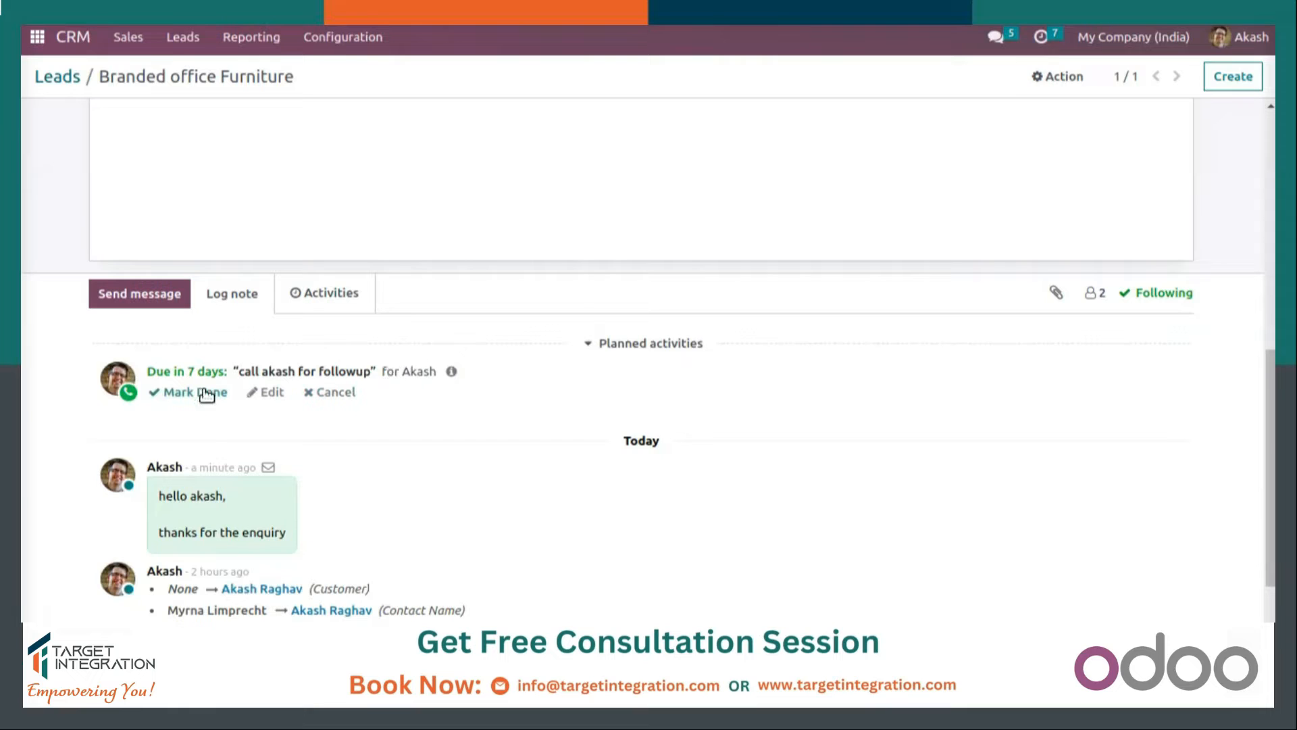
Mark the planned call activity as done with the feedback "discussed abt the project"
click(185, 397)
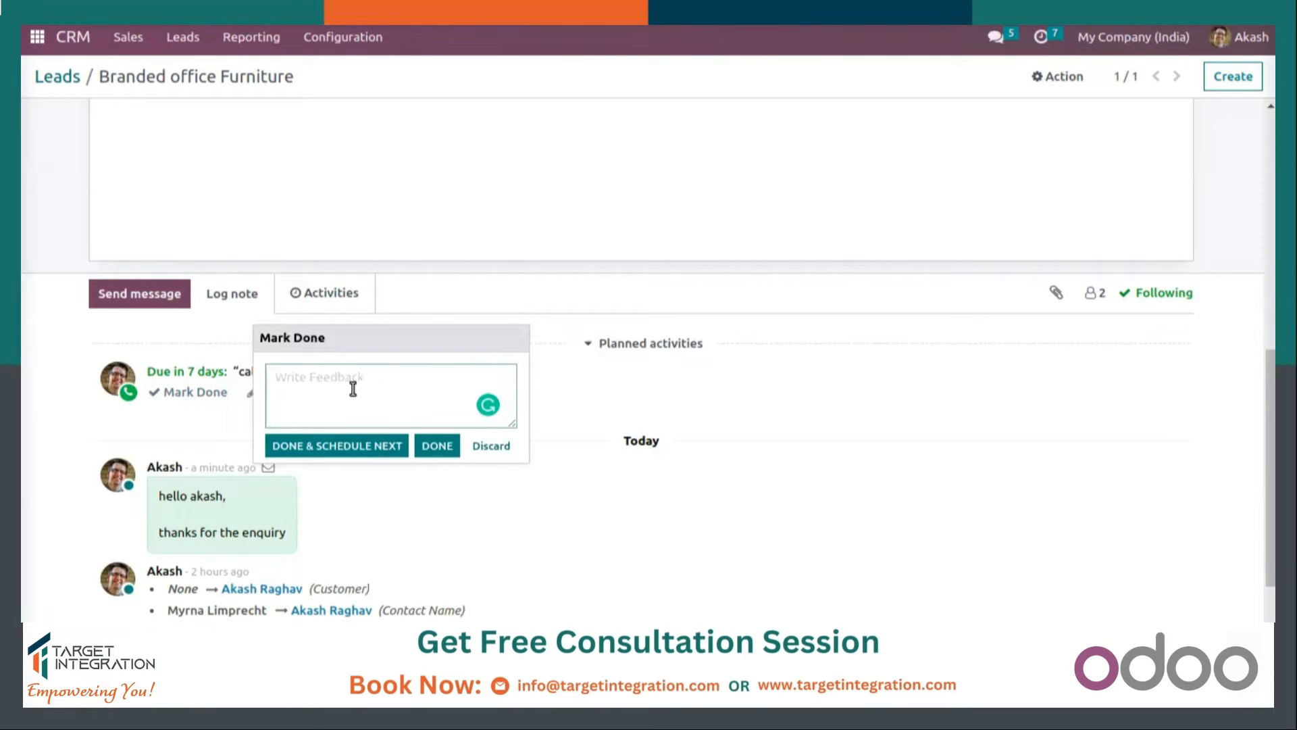
text(discussed about the project)
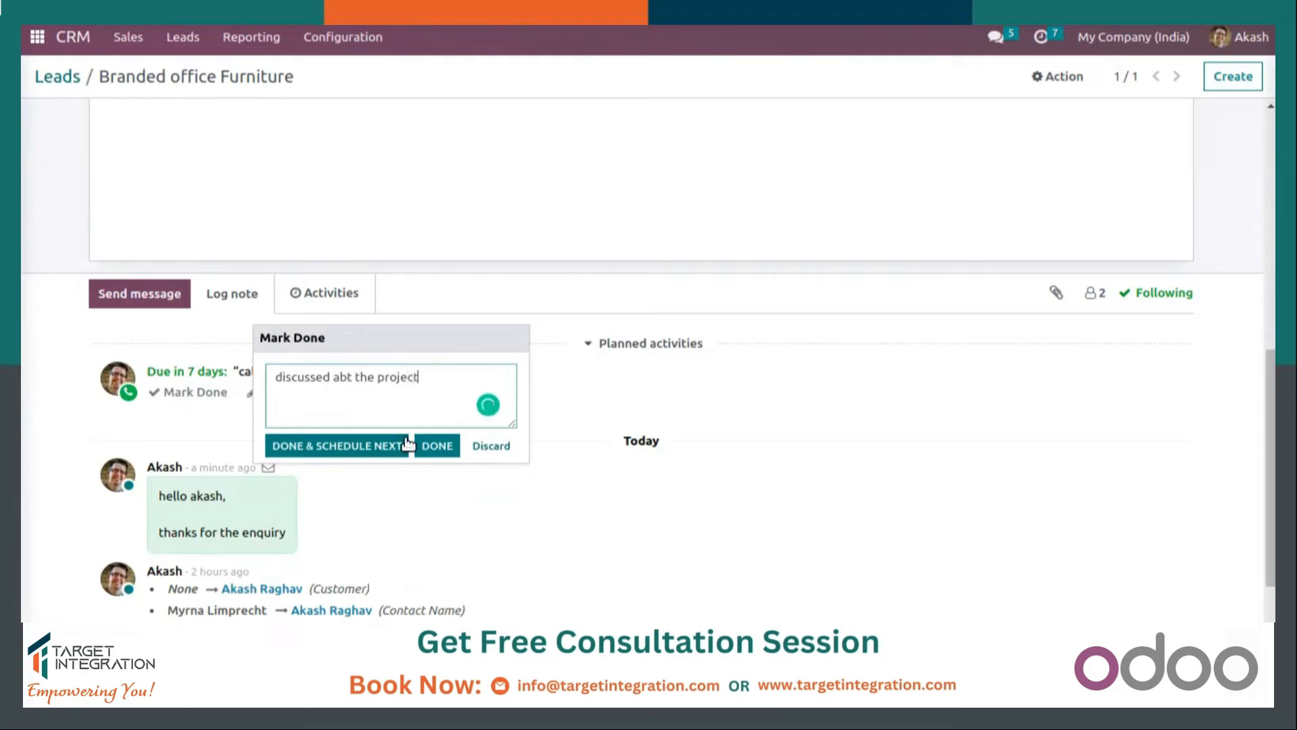
click(436, 446)
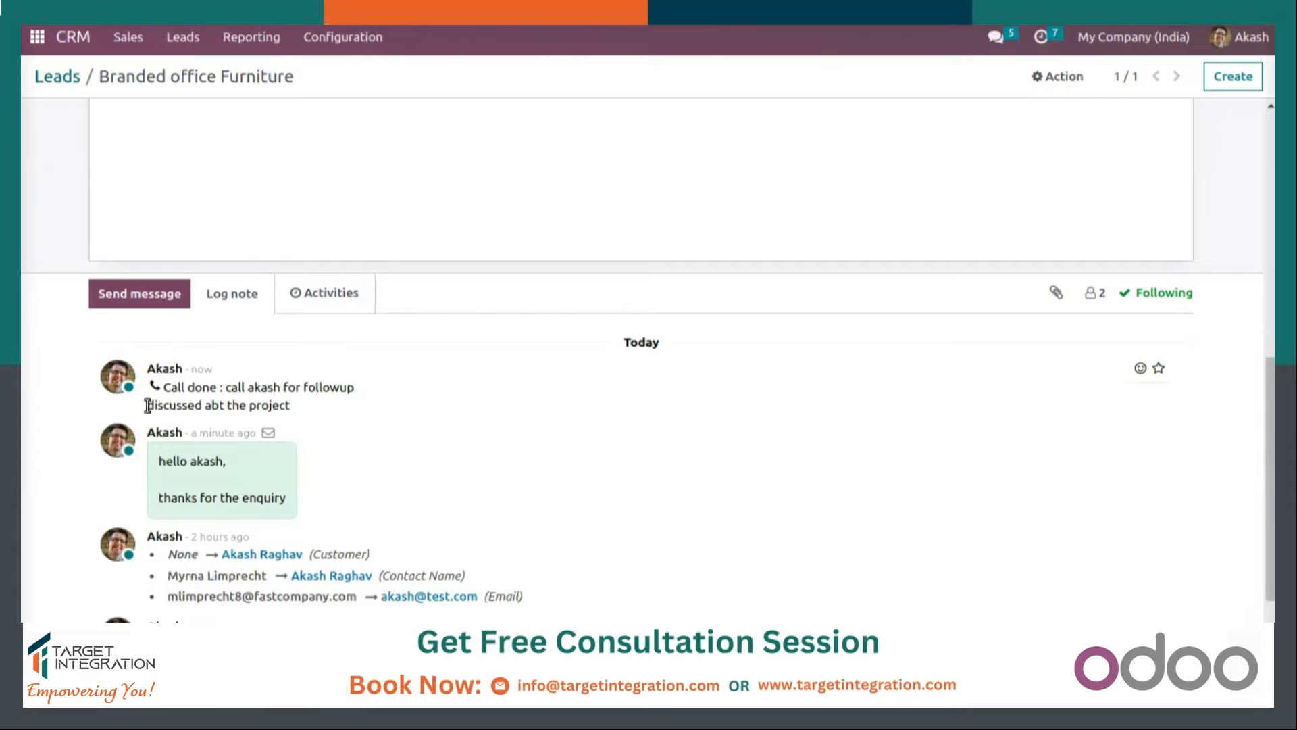
drag(146, 404, 305, 417)
click(533, 337)
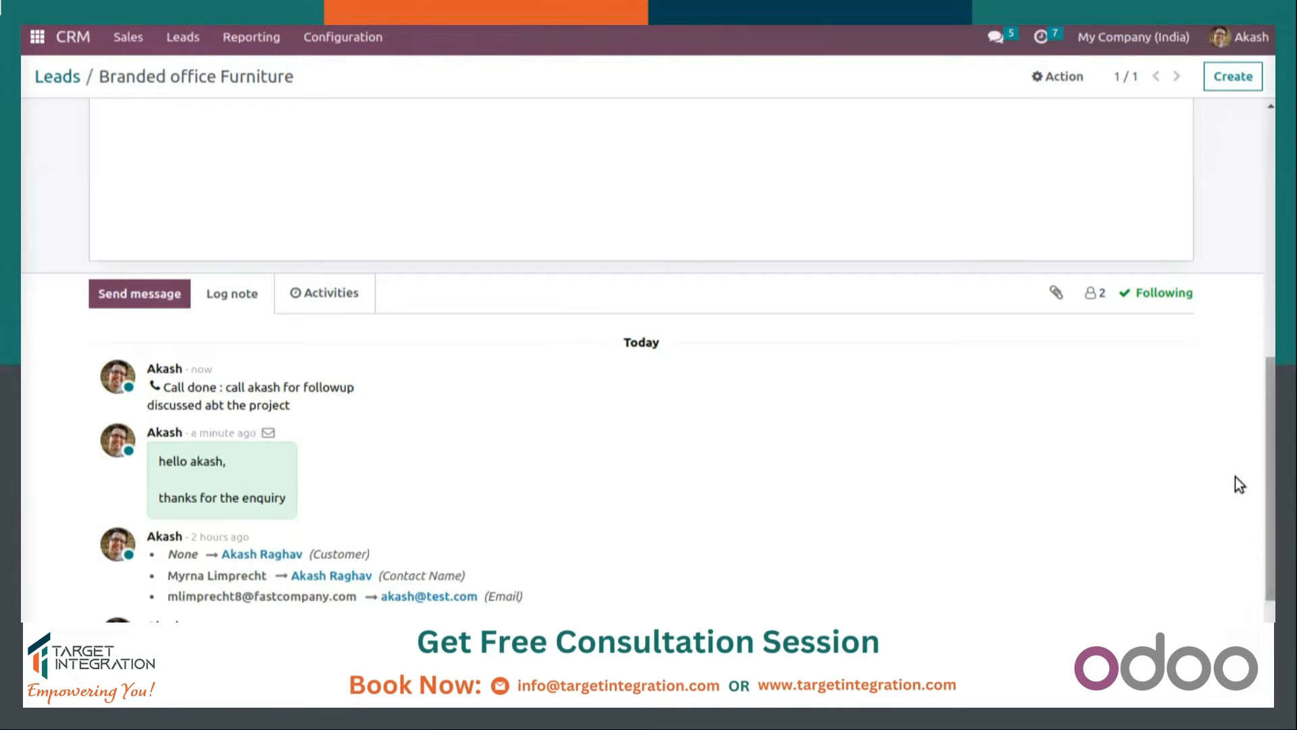
Start converting the lead, check the option to merge with existing opportunities, and keep Convert to opportunity as the conversion action
scroll(692, 317, up, 3)
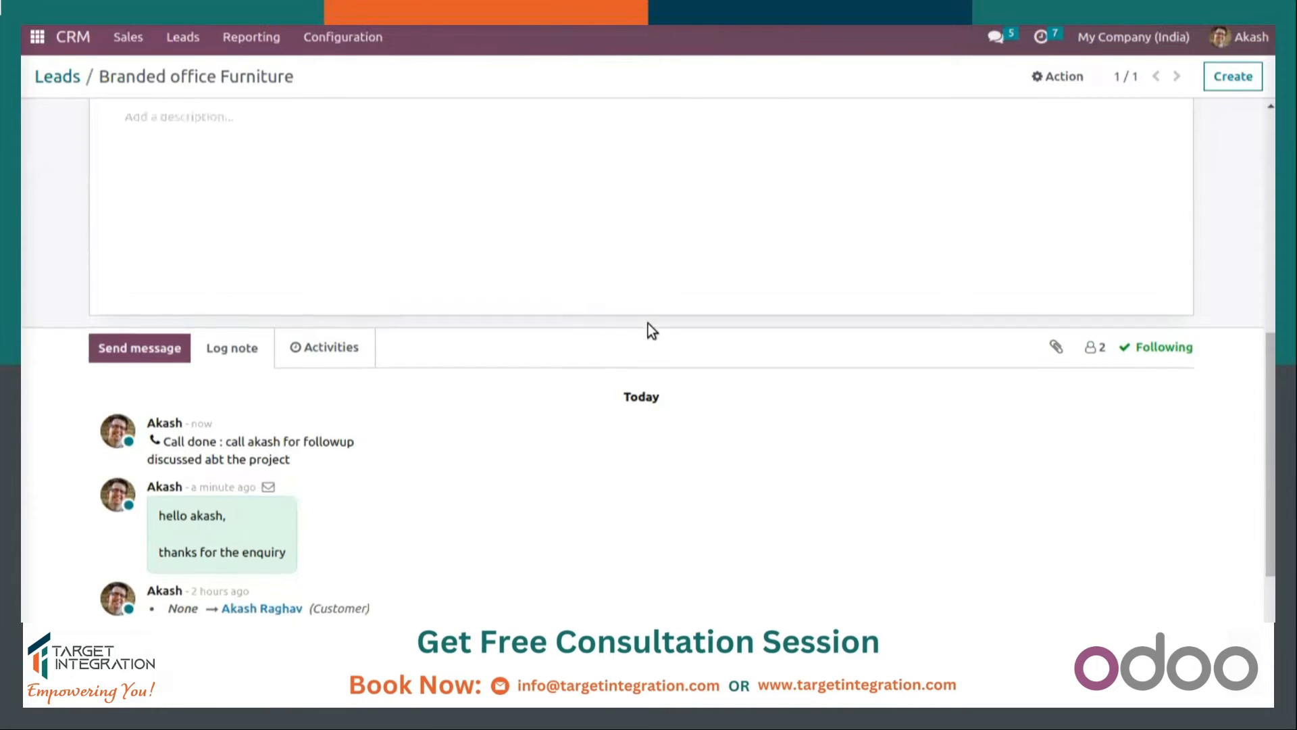
scroll(650, 325, up, 5)
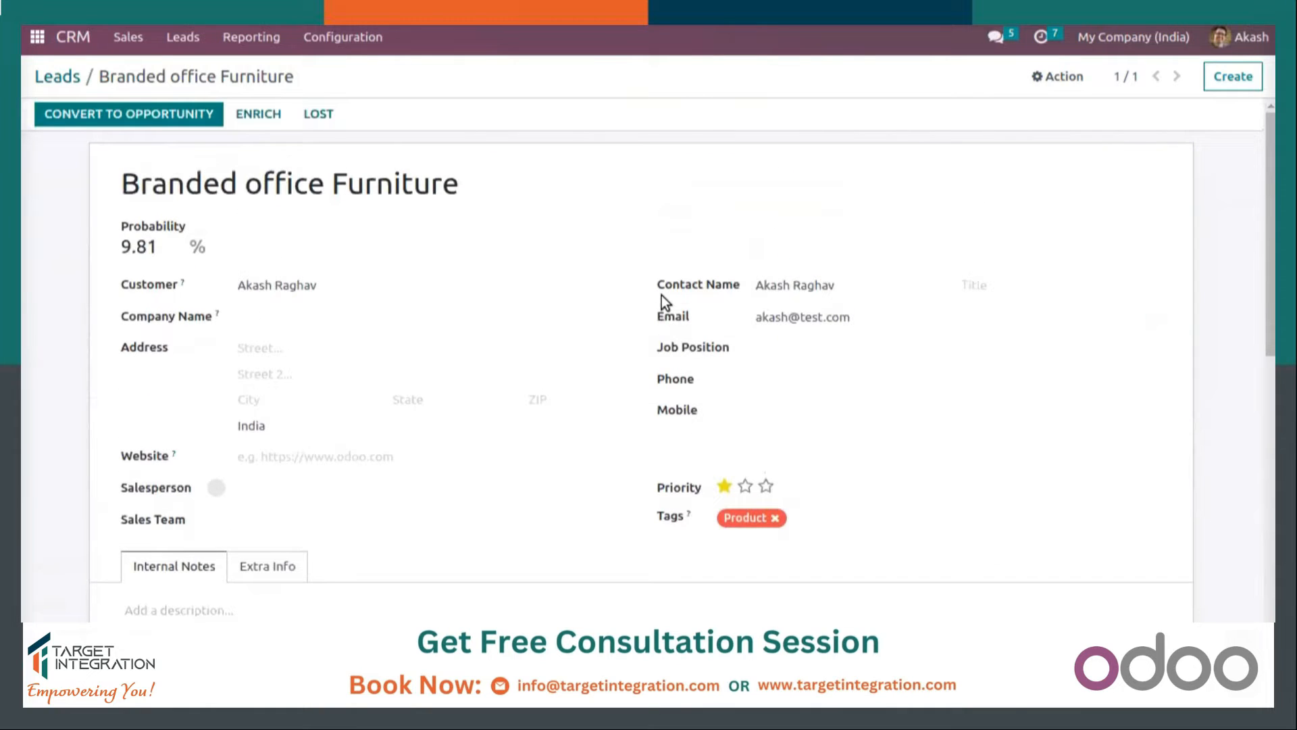
scroll(659, 291, down, 7)
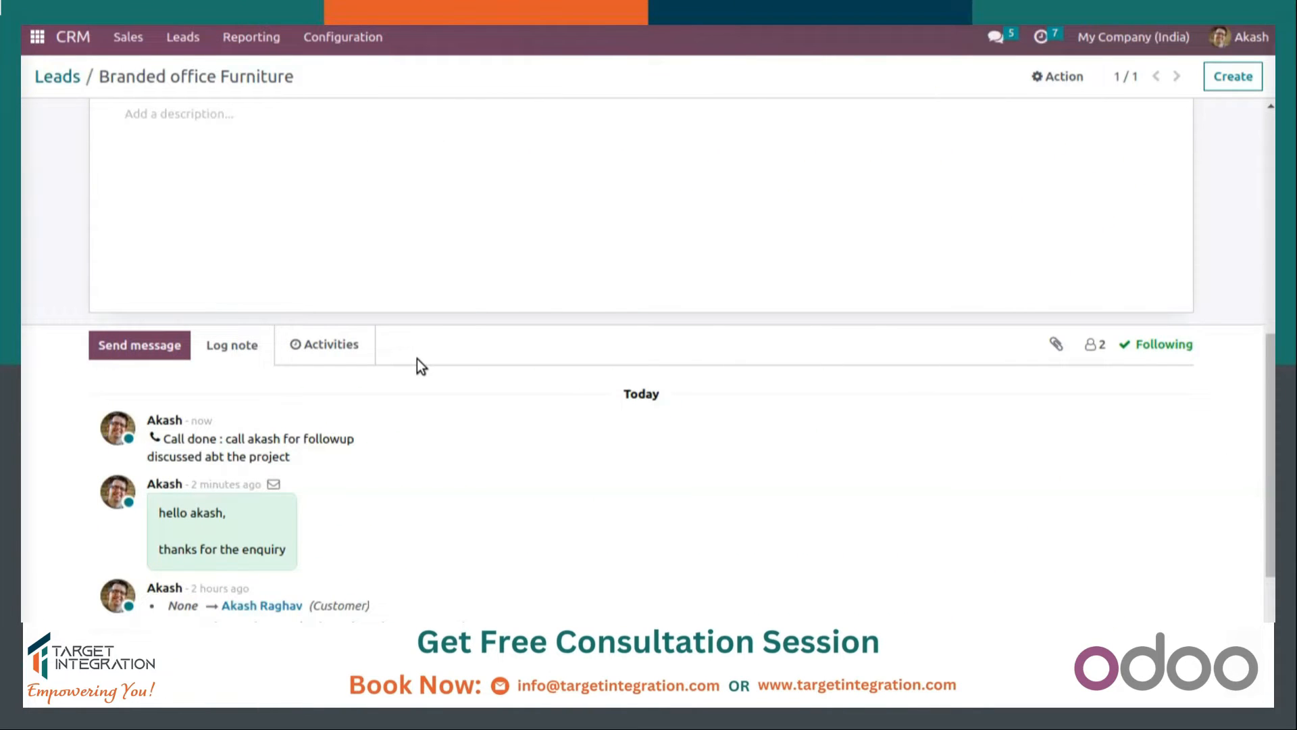
scroll(416, 359, down, 1)
scroll(419, 358, up, 5)
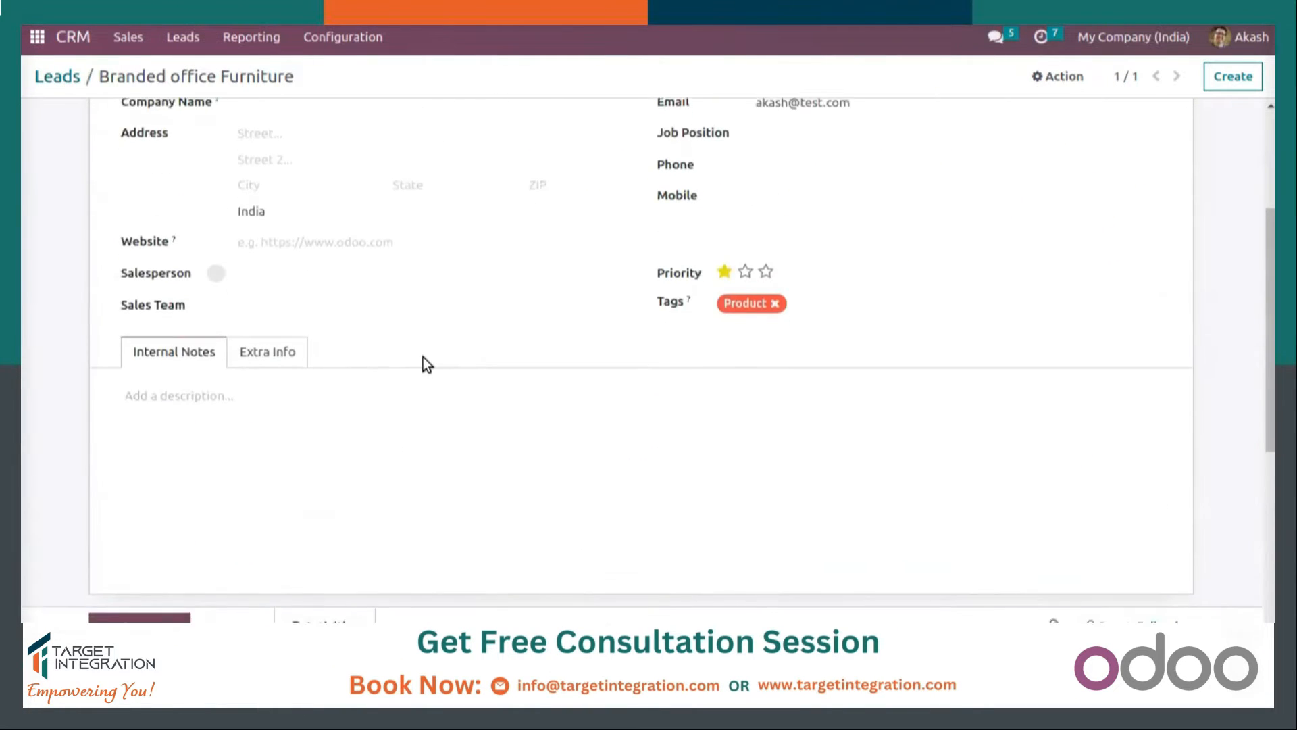
scroll(423, 363, up, 4)
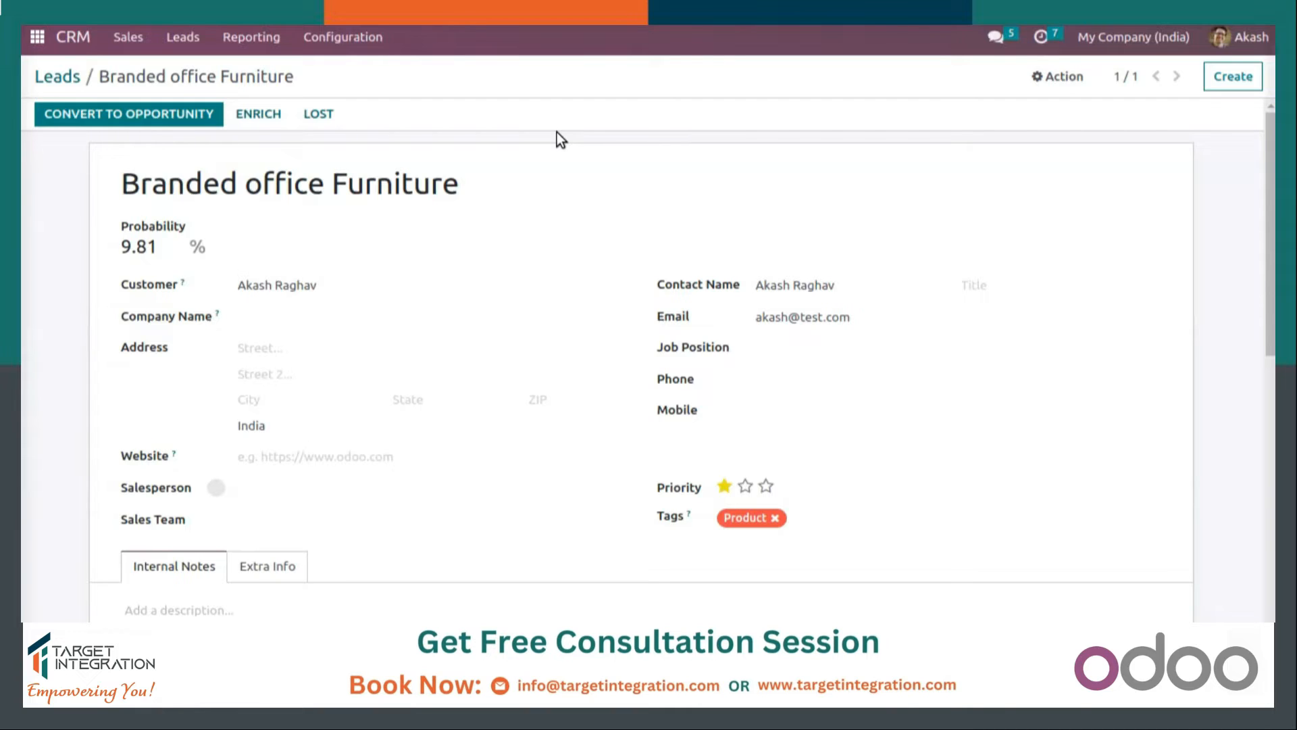
click(94, 122)
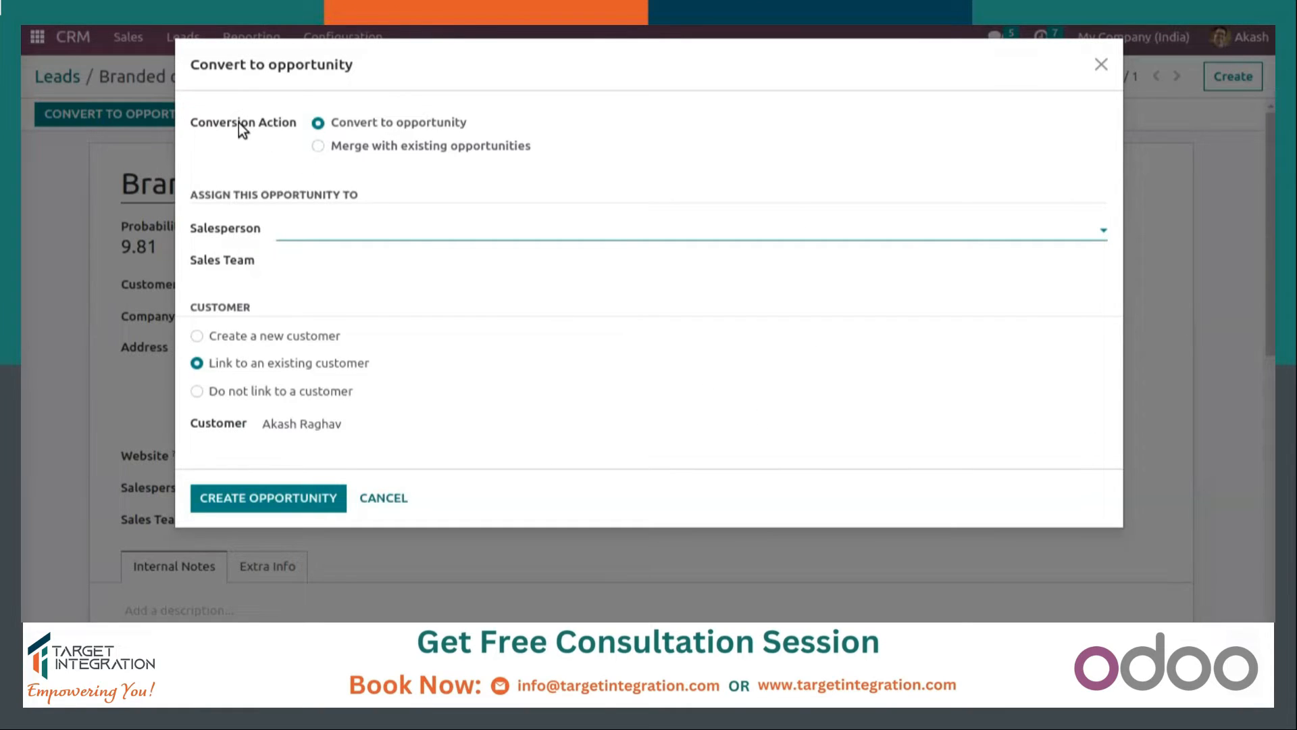
click(368, 150)
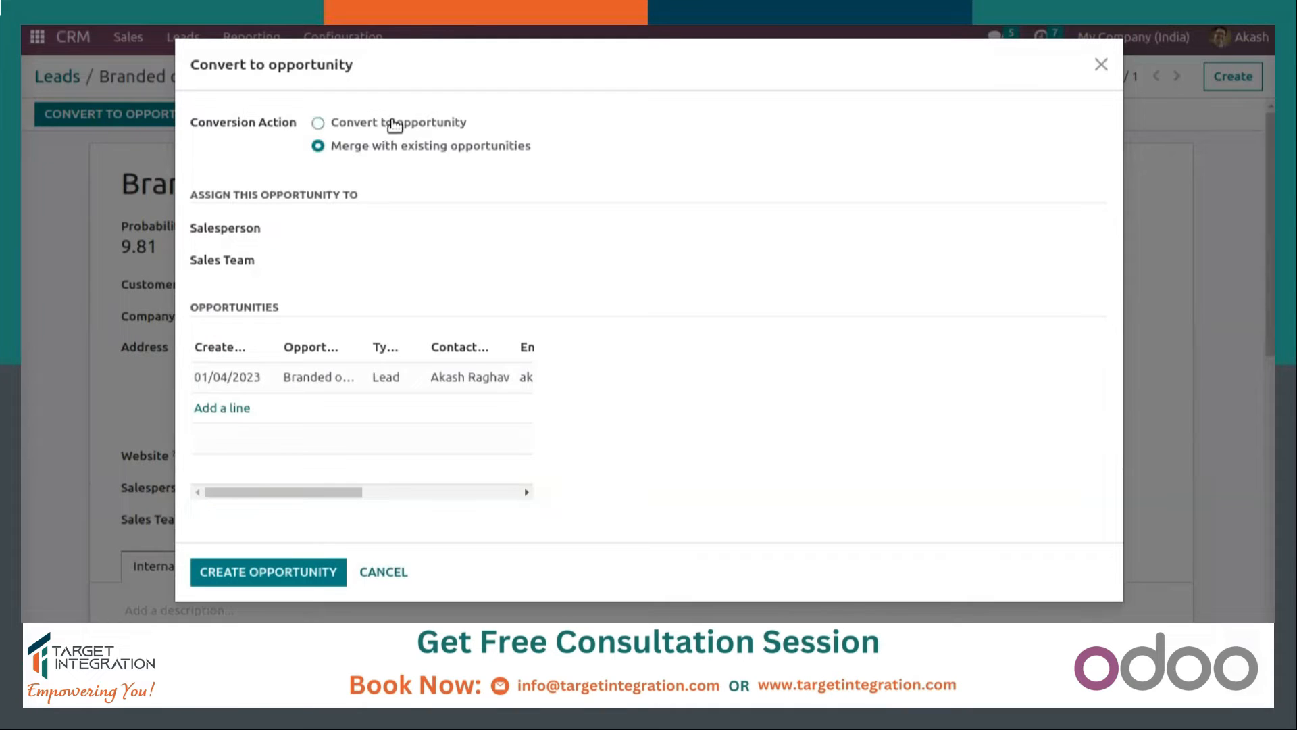
click(317, 125)
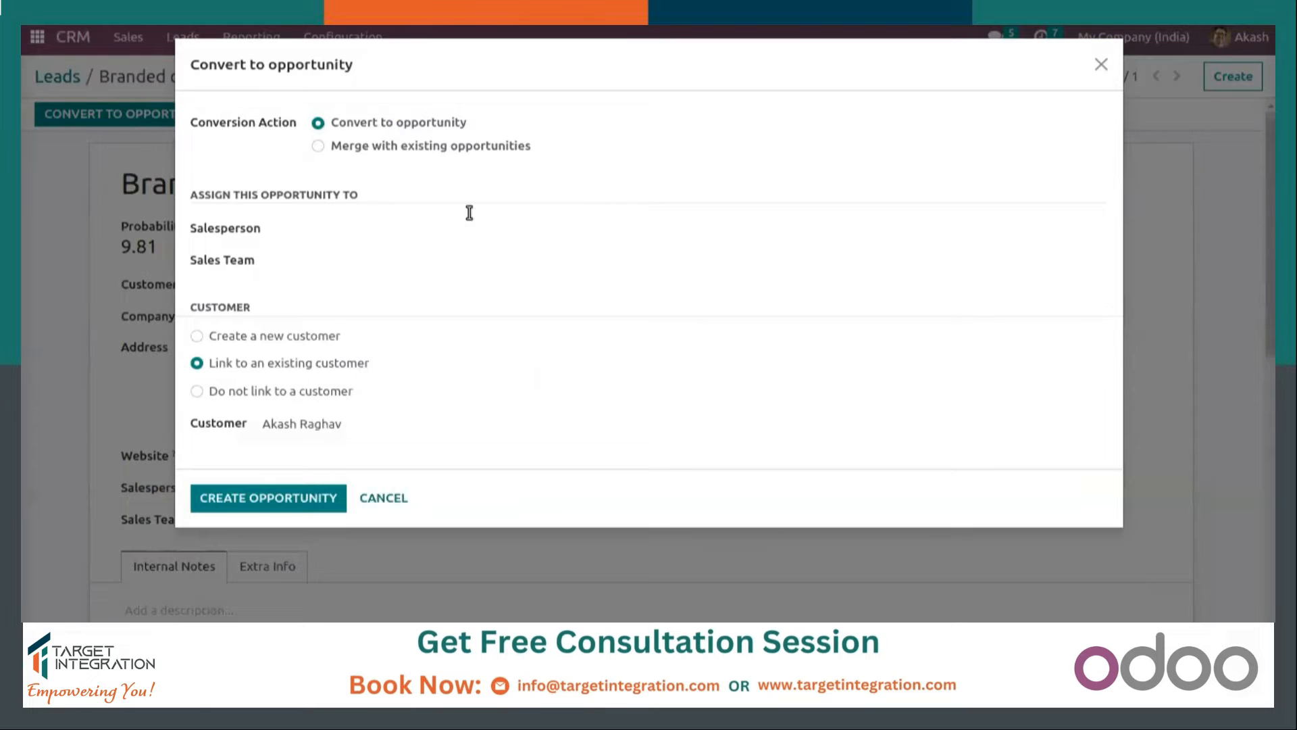
Assign the opportunity to a salesperson and the Sales team in the conversion form
click(373, 228)
click(328, 262)
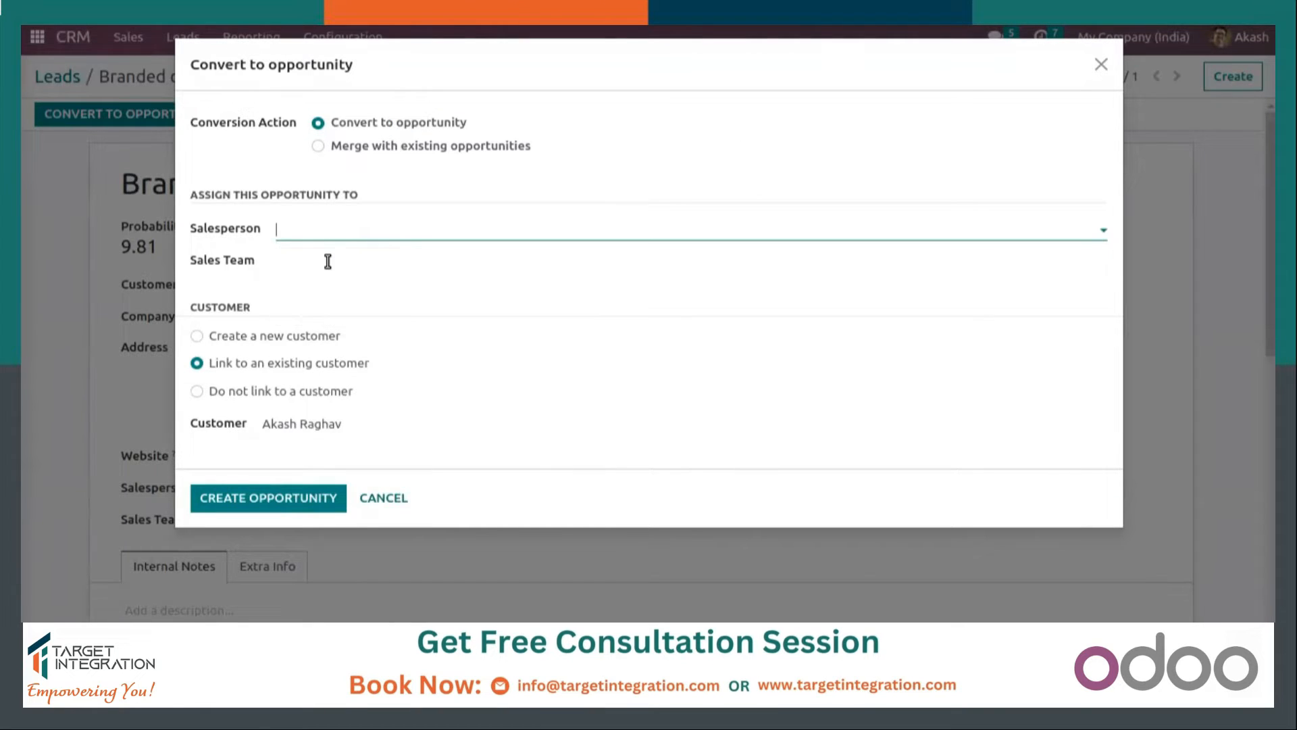
click(327, 261)
click(448, 295)
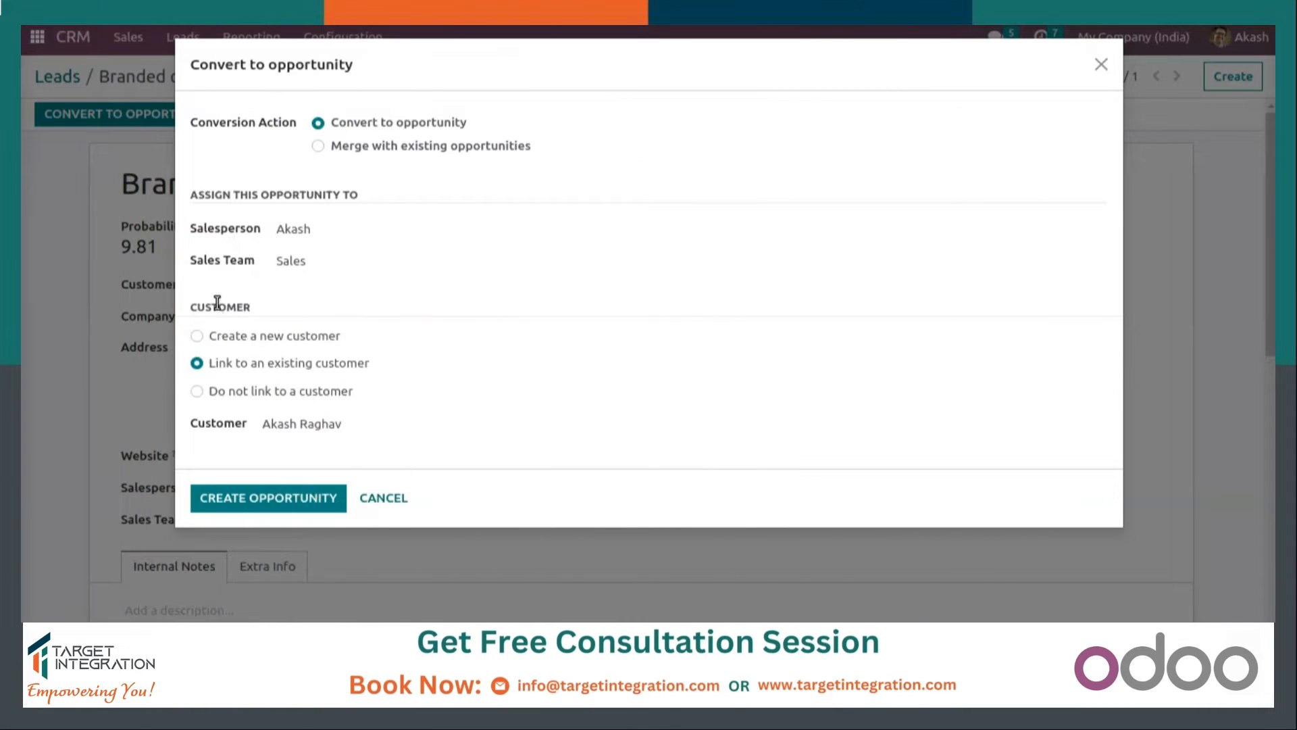
Choose to create a new customer for the conversion and create the opportunity
drag(206, 310, 275, 307)
click(461, 331)
click(198, 338)
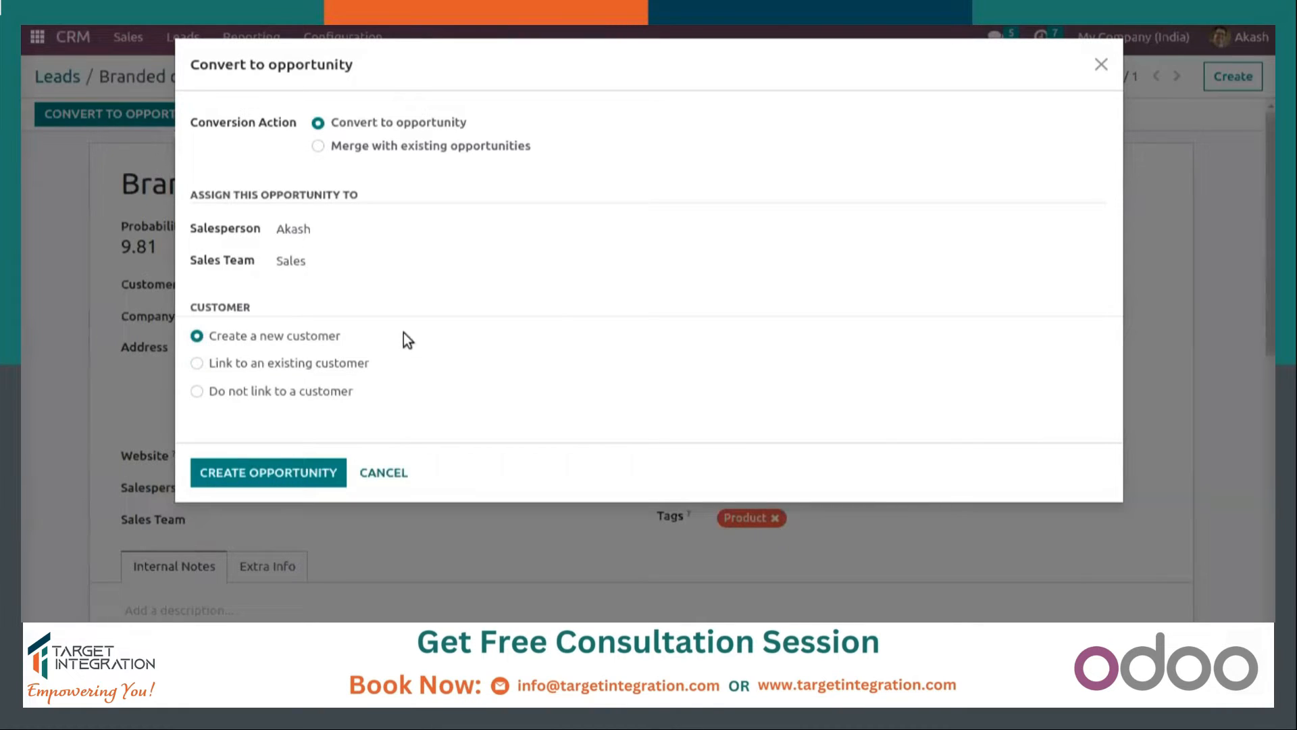
click(261, 475)
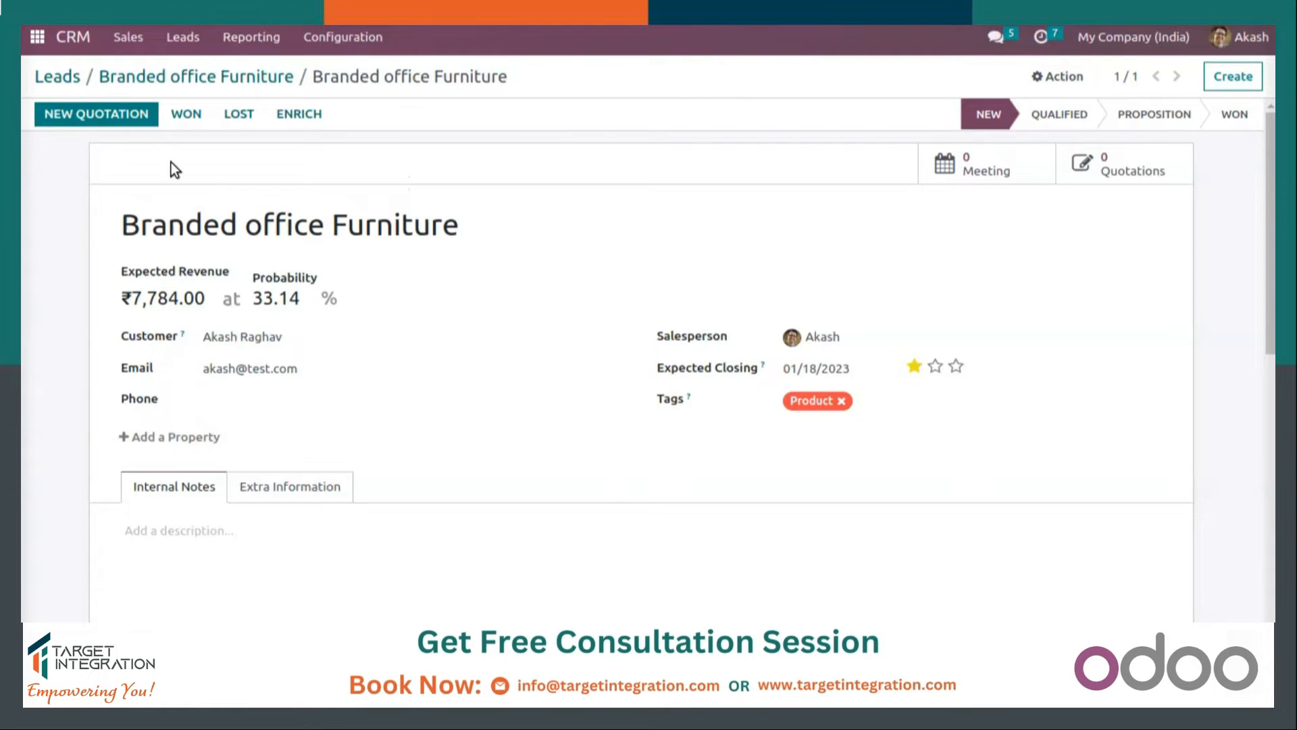
Open the pipeline and set the priority of the Branded office Furniture opportunity to three stars
click(87, 39)
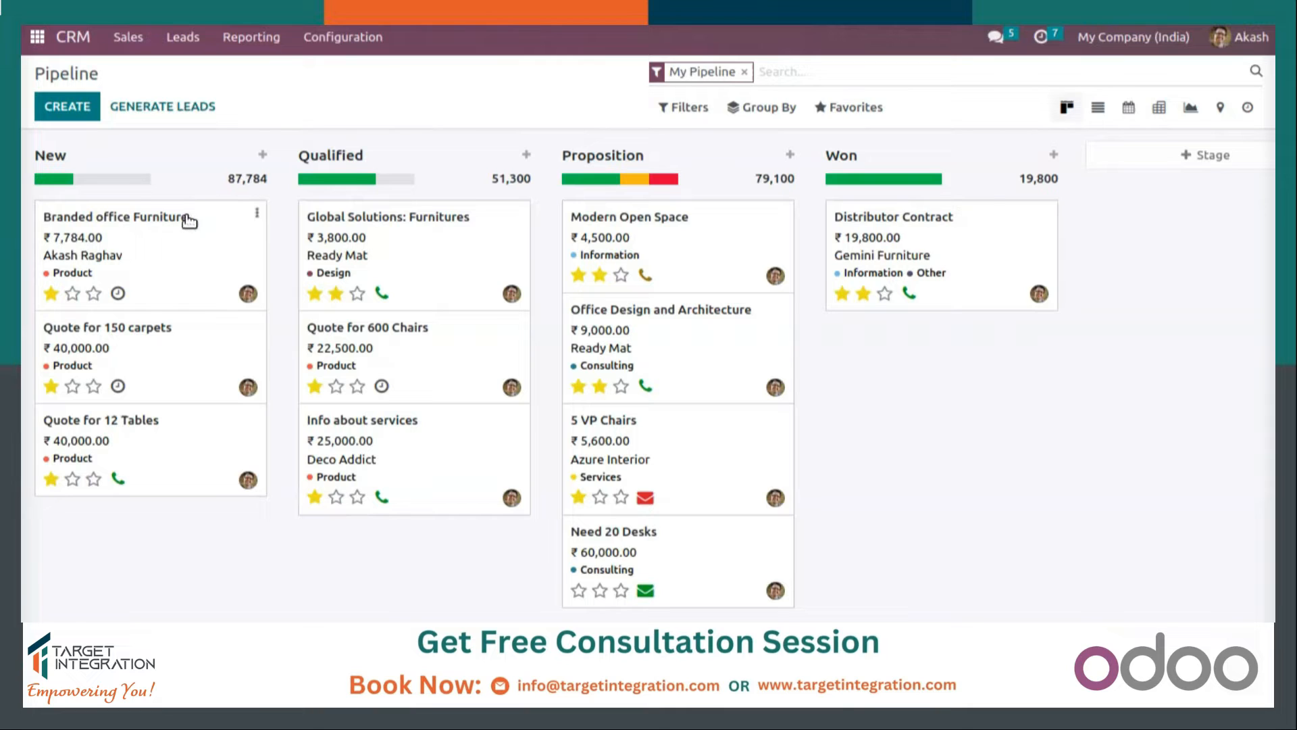
click(93, 293)
click(92, 295)
View the pipeline as a list, return to the kanban view, and open the Branded office Furniture opportunity
click(1098, 110)
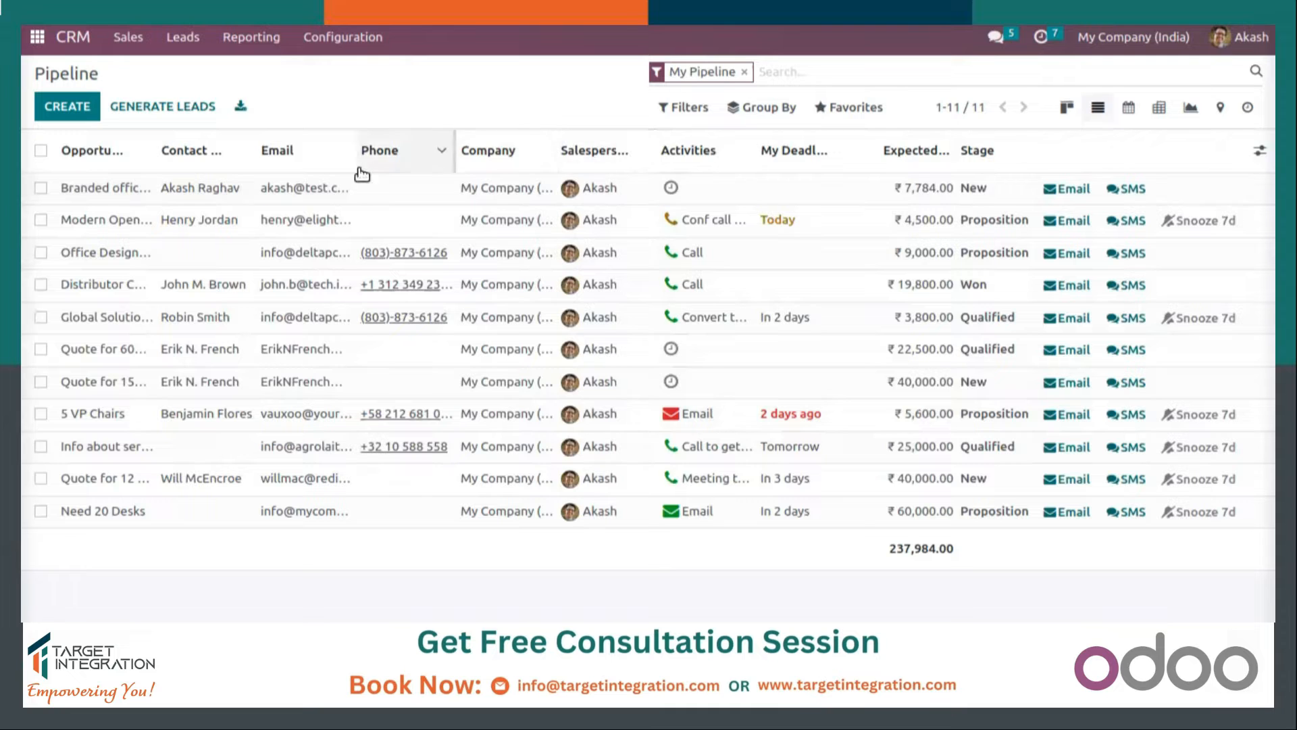
click(1068, 110)
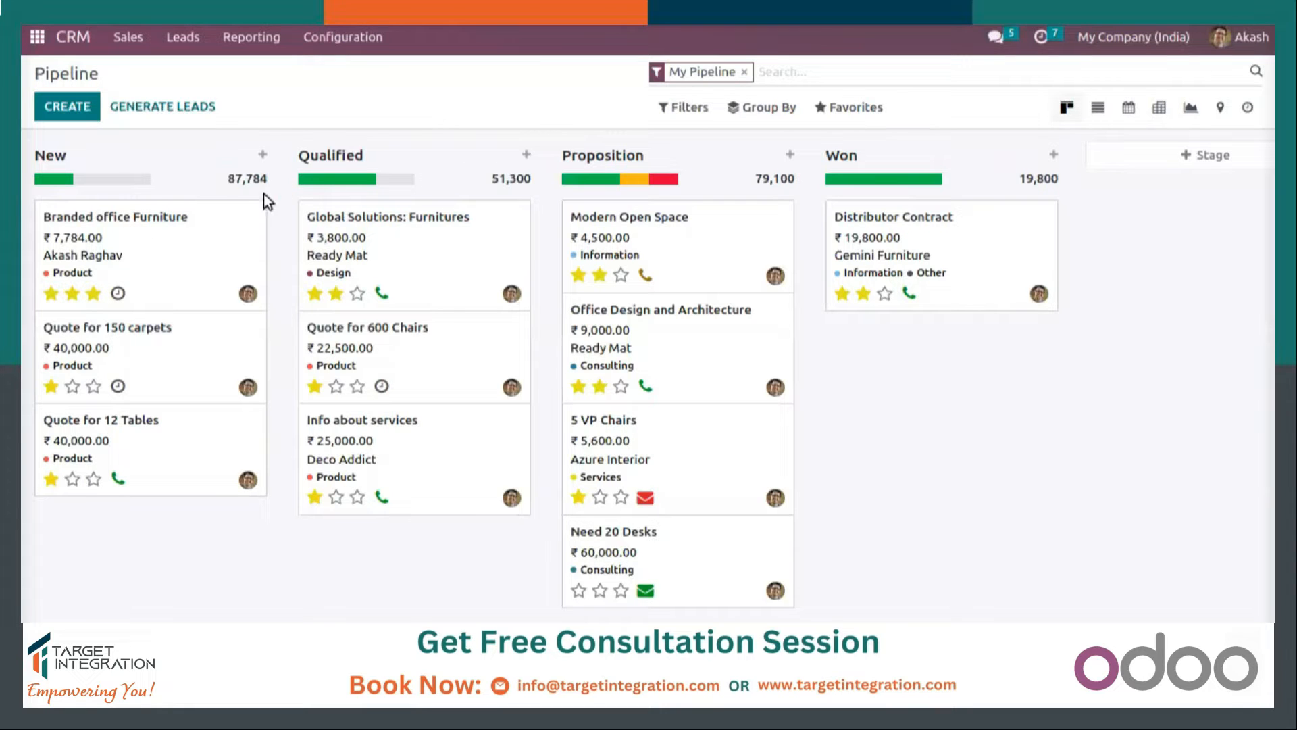
click(106, 230)
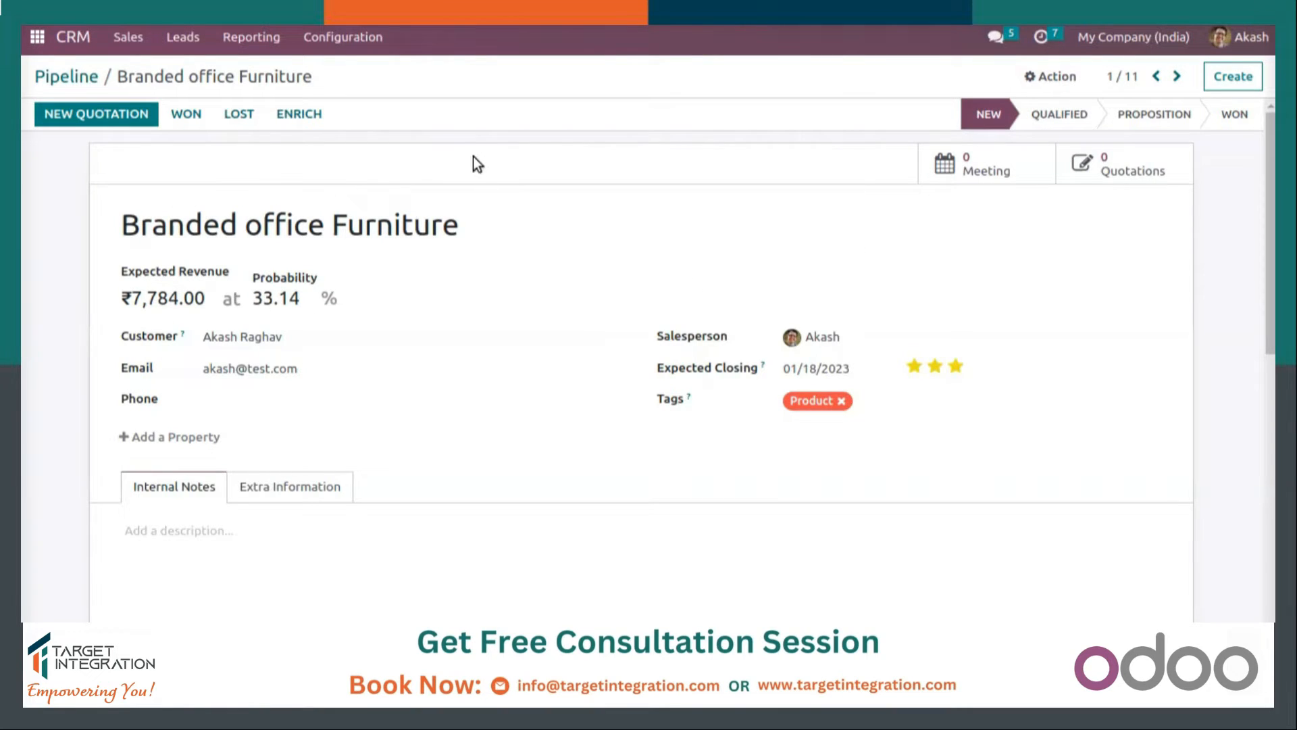
Check the opportunity's phone field and examine its extra contact, marketing and tracking information
click(265, 392)
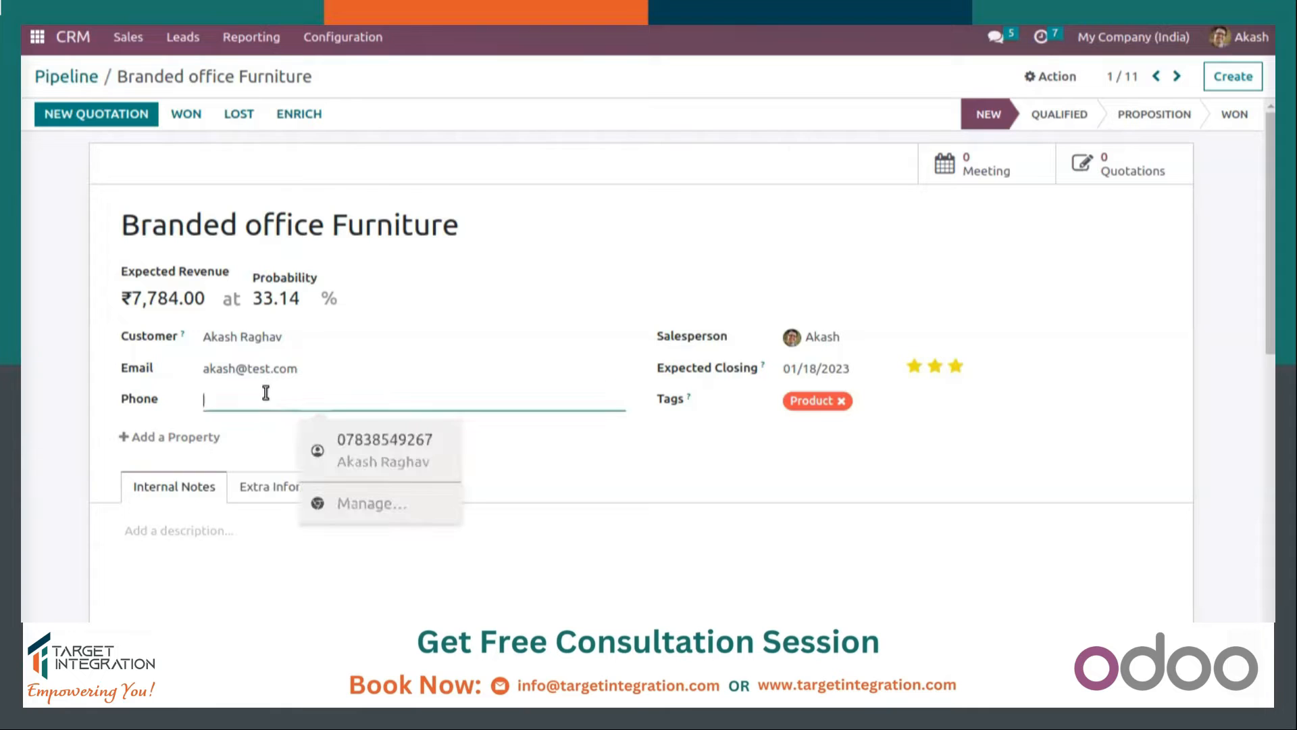
click(244, 483)
scroll(244, 480, down, 3)
scroll(342, 438, up, 2)
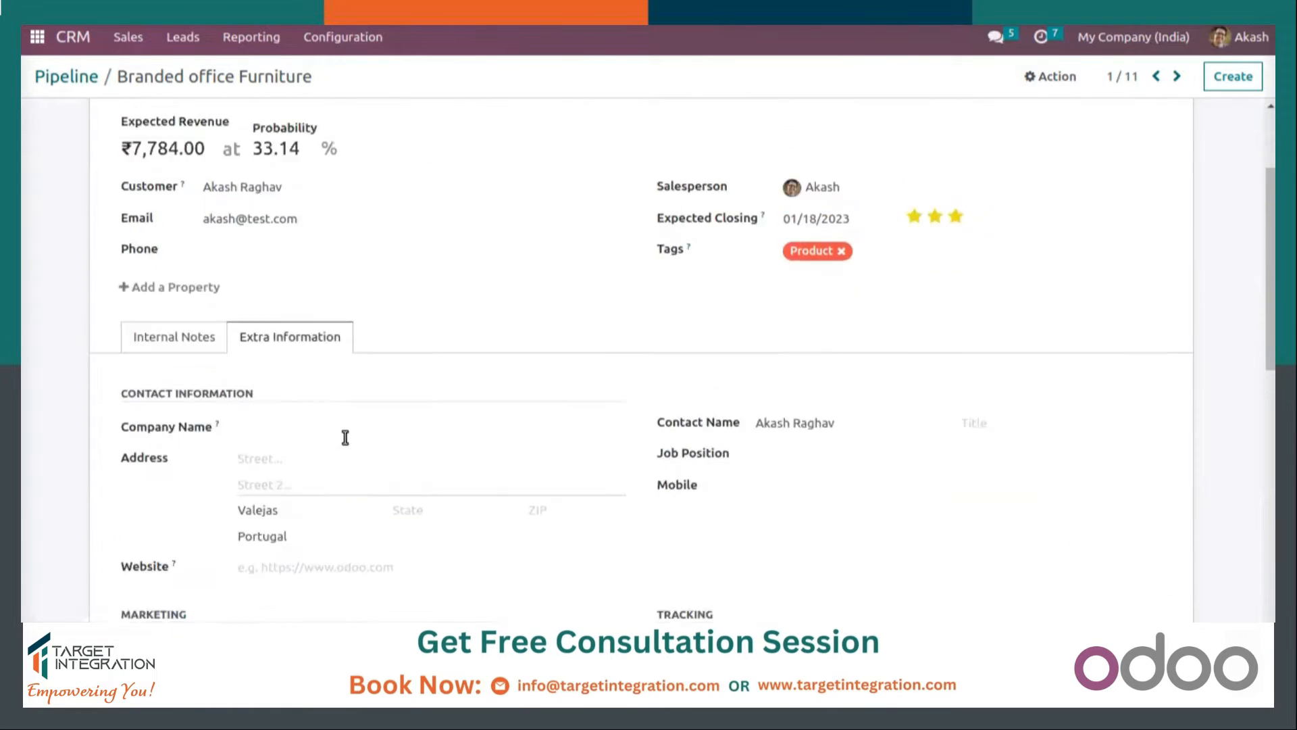
scroll(365, 429, down, 5)
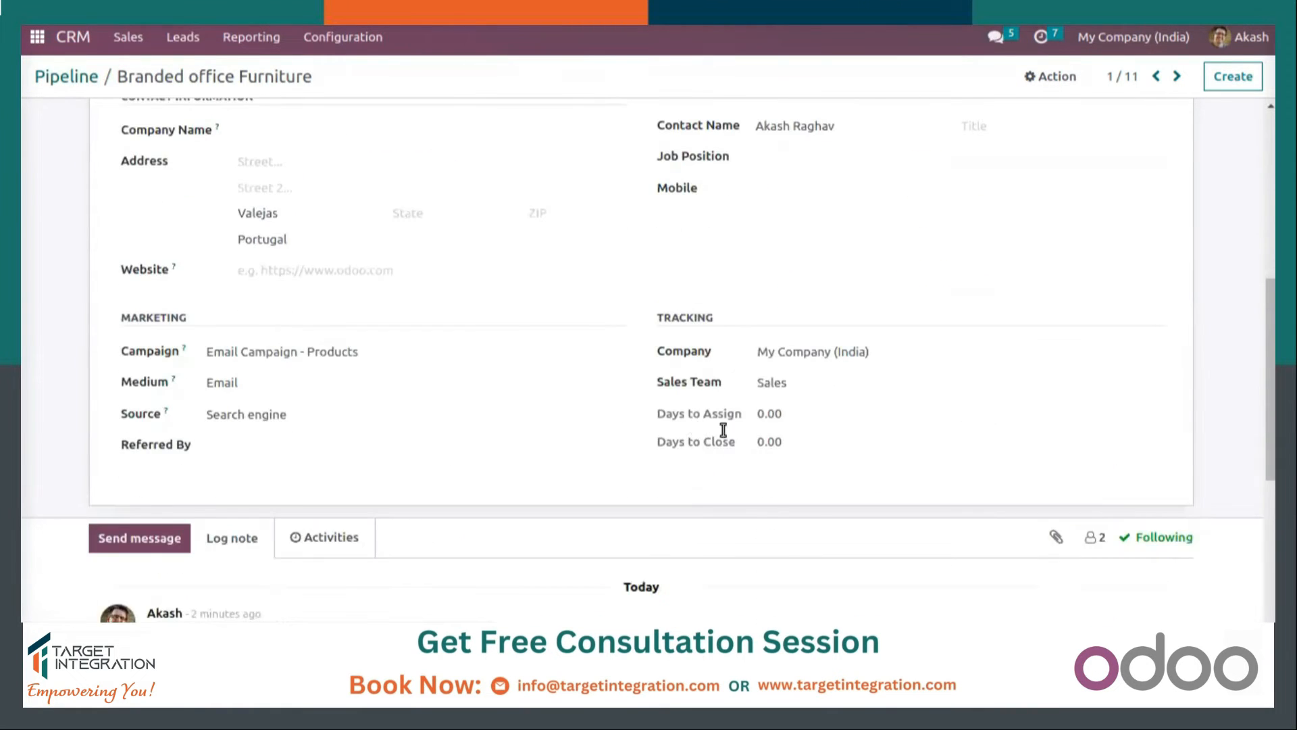
scroll(227, 368, up, 3)
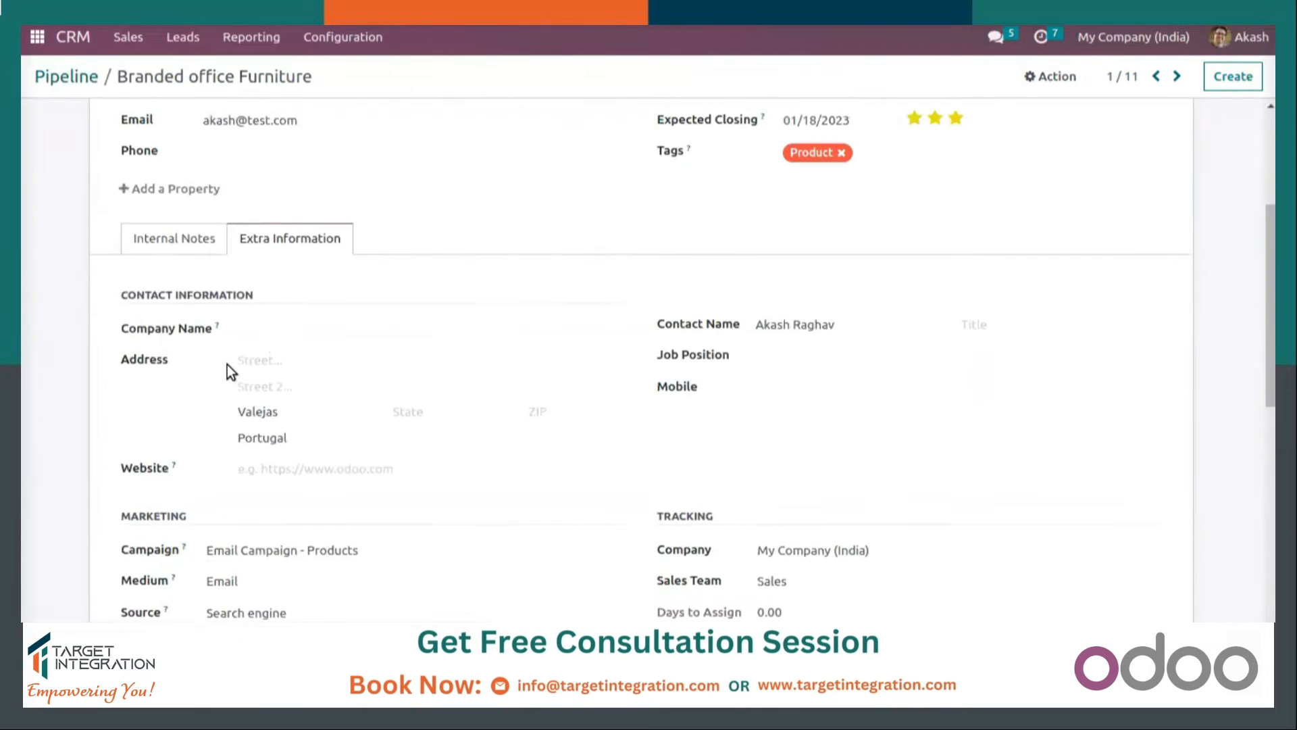
Examine the opportunity's history of changes, calls and messages, and return to its internal notes
scroll(227, 366, down, 6)
scroll(204, 477, down, 1)
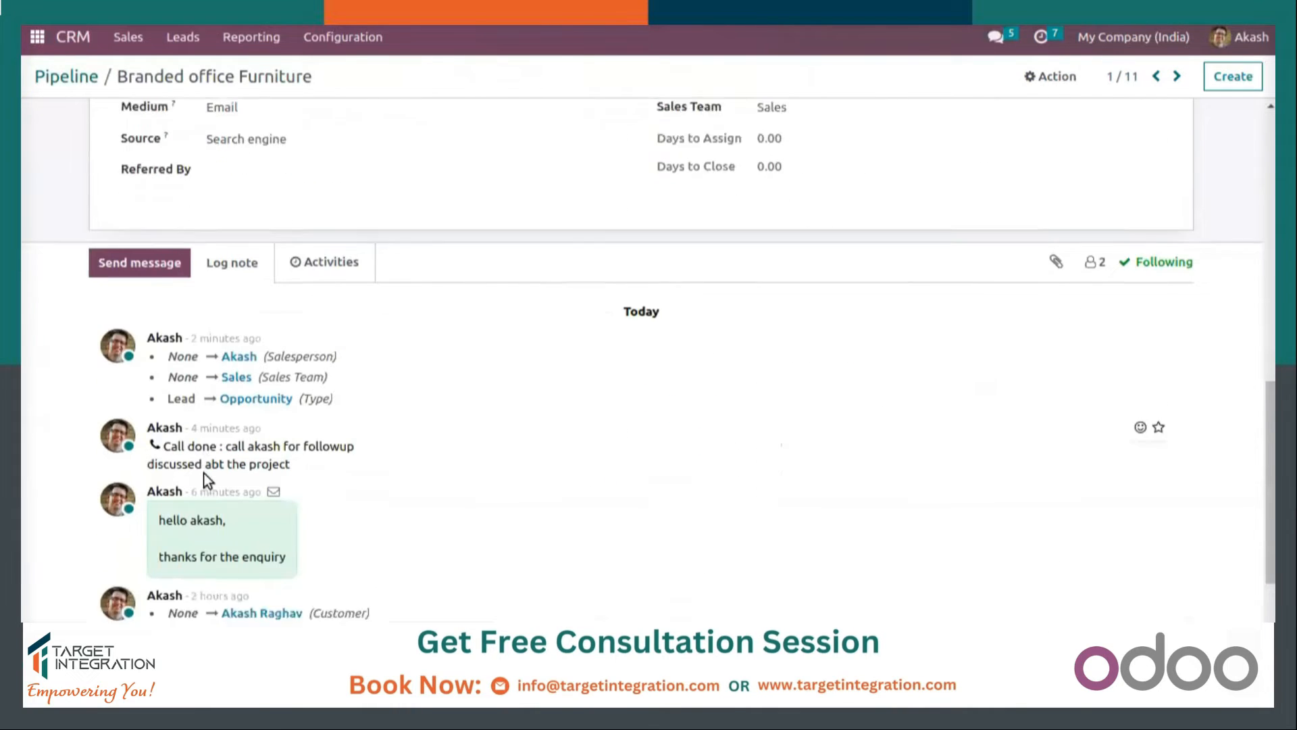
scroll(204, 473, down, 1)
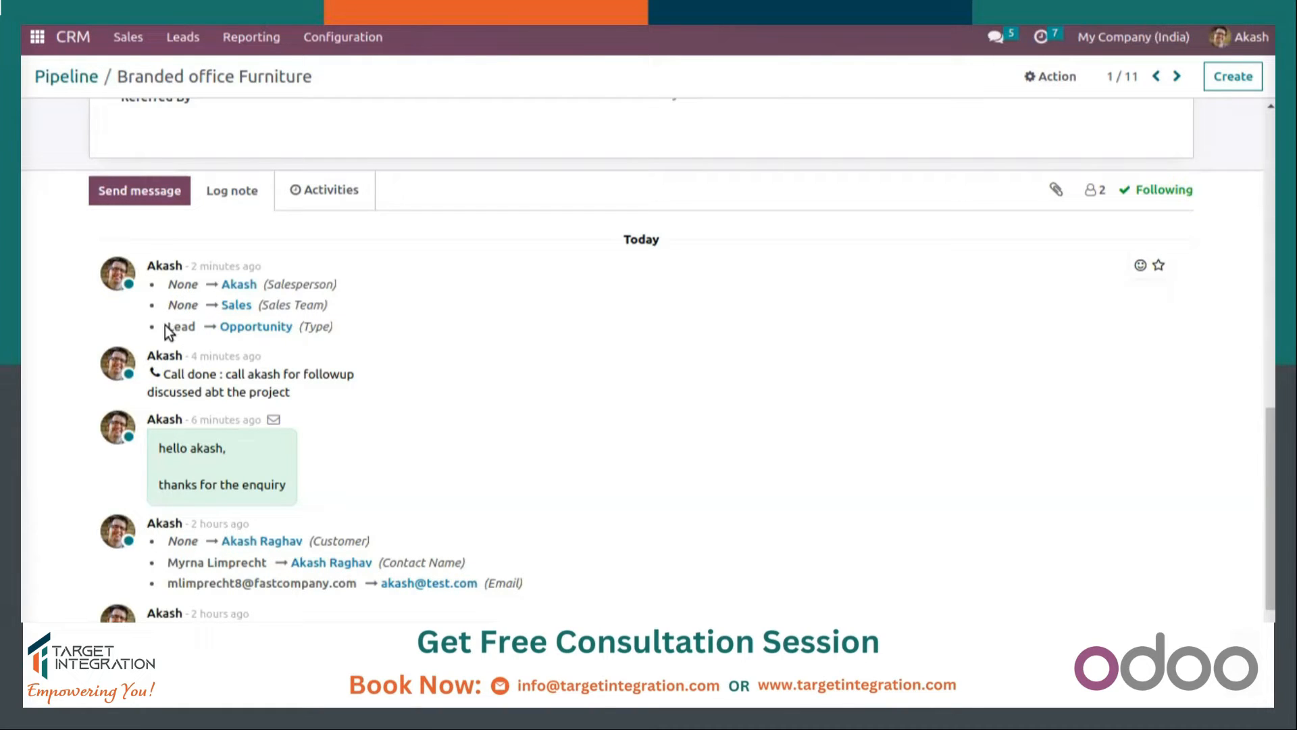
drag(169, 325, 194, 327)
click(435, 241)
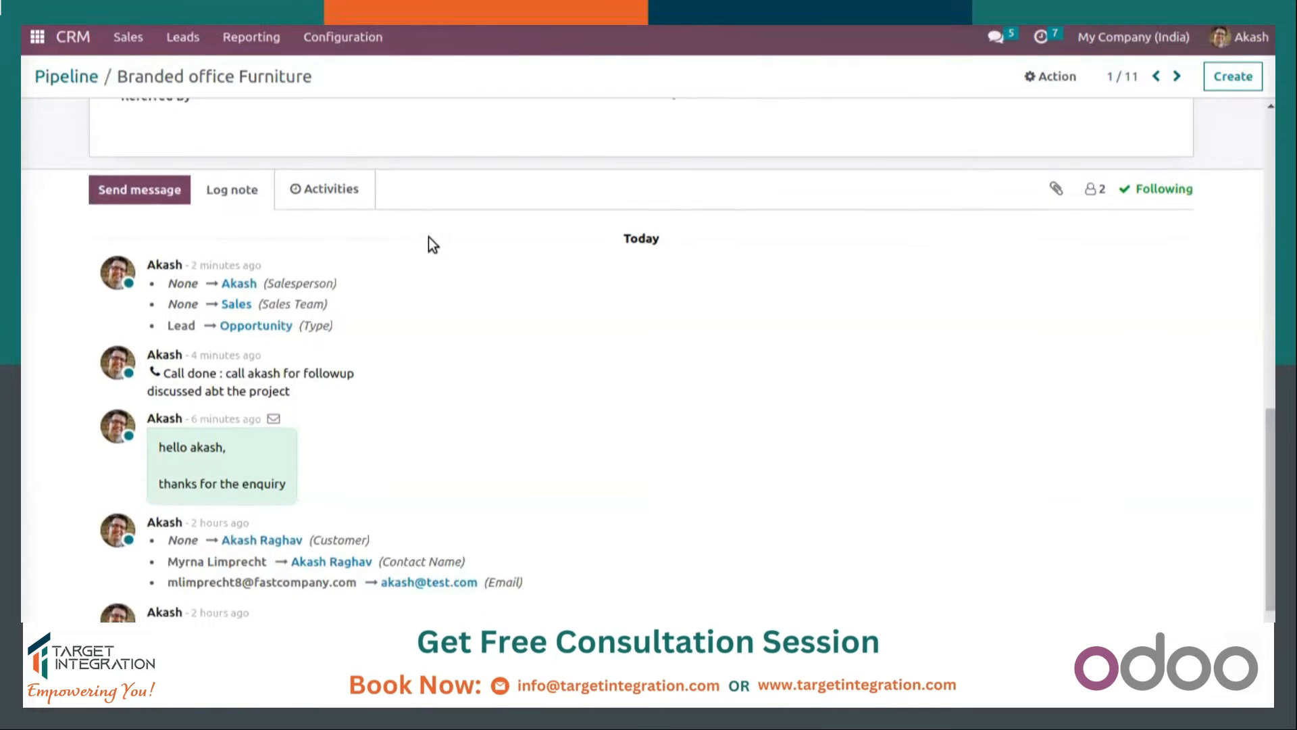
scroll(428, 236, up, 10)
scroll(436, 254, up, 3)
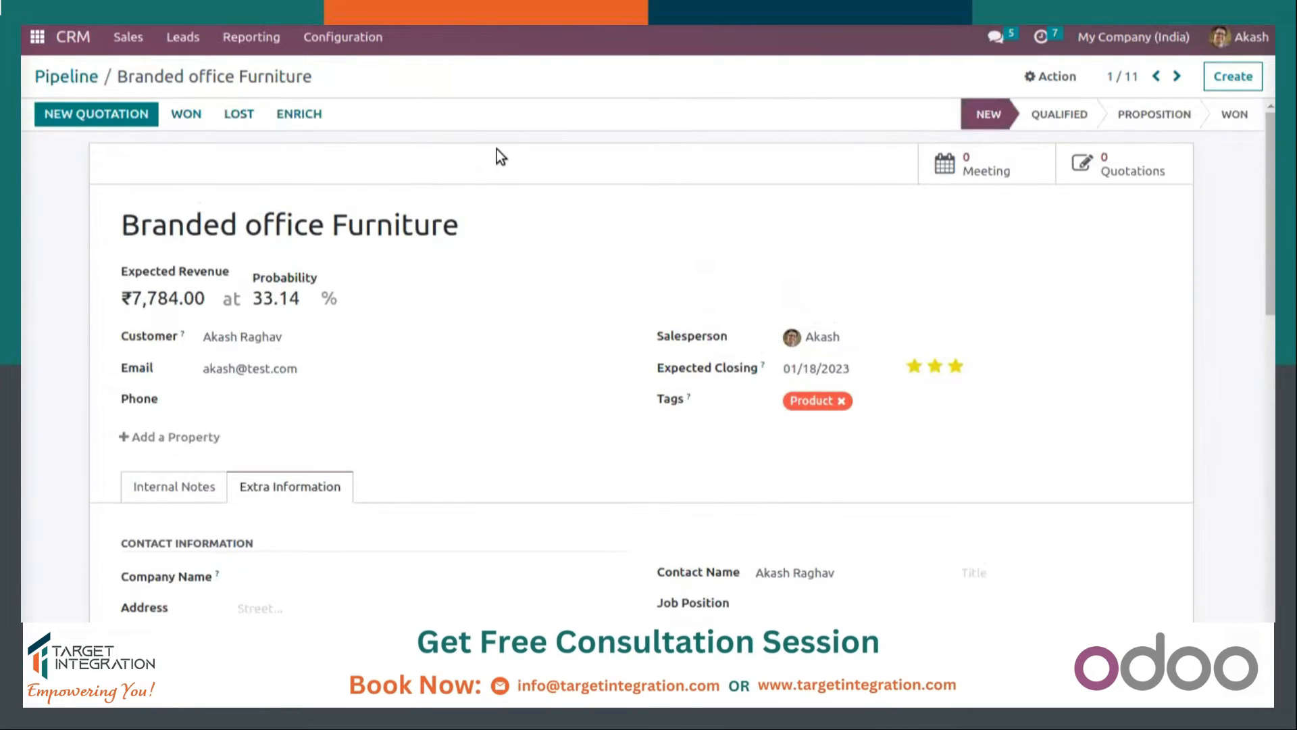
click(192, 486)
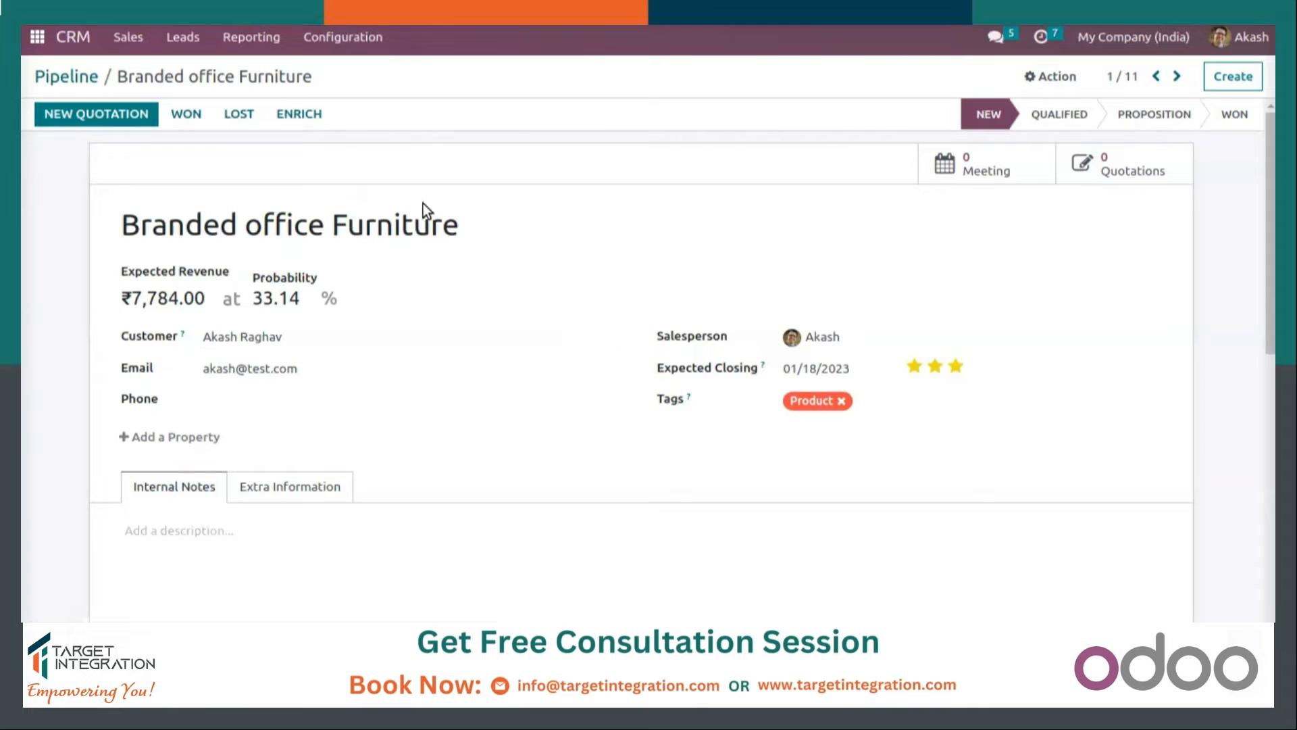
Set the Branded office Furniture opportunity's stage to Qualified, and move Quote for 12 Tables to Qualified in the pipeline
click(1058, 118)
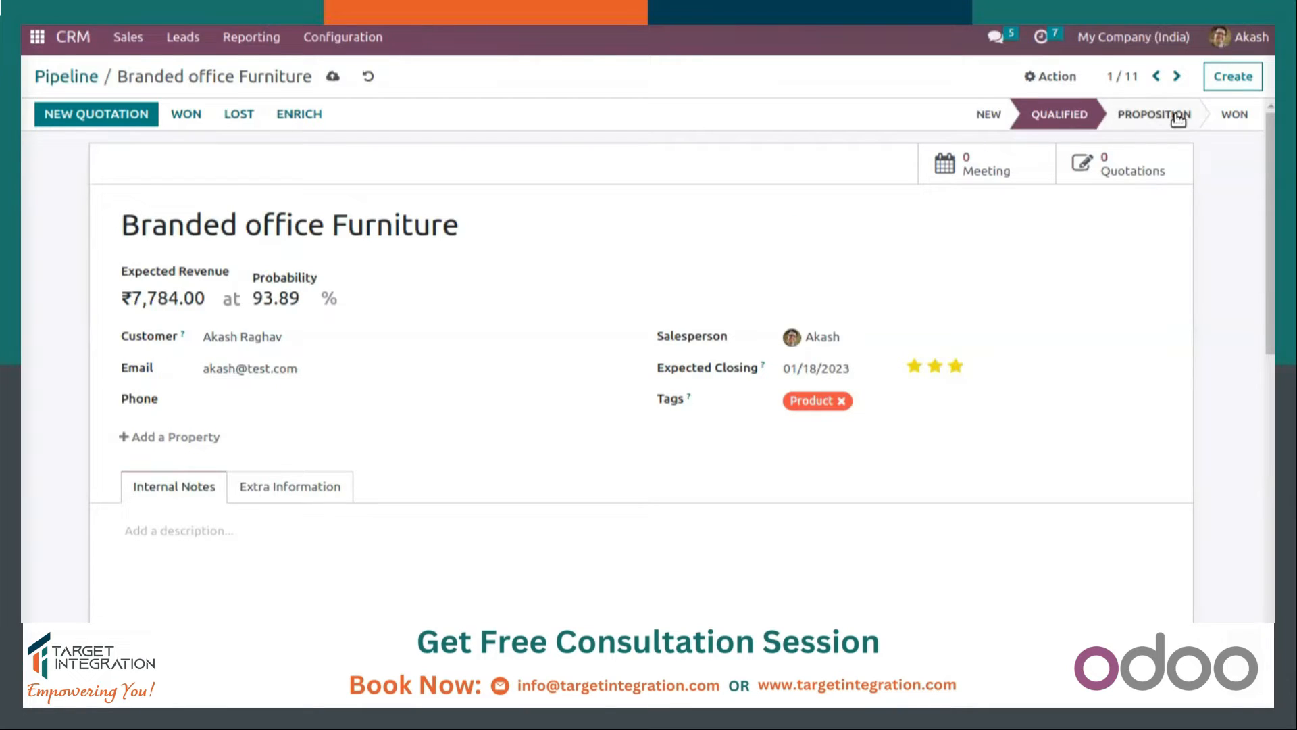
click(95, 77)
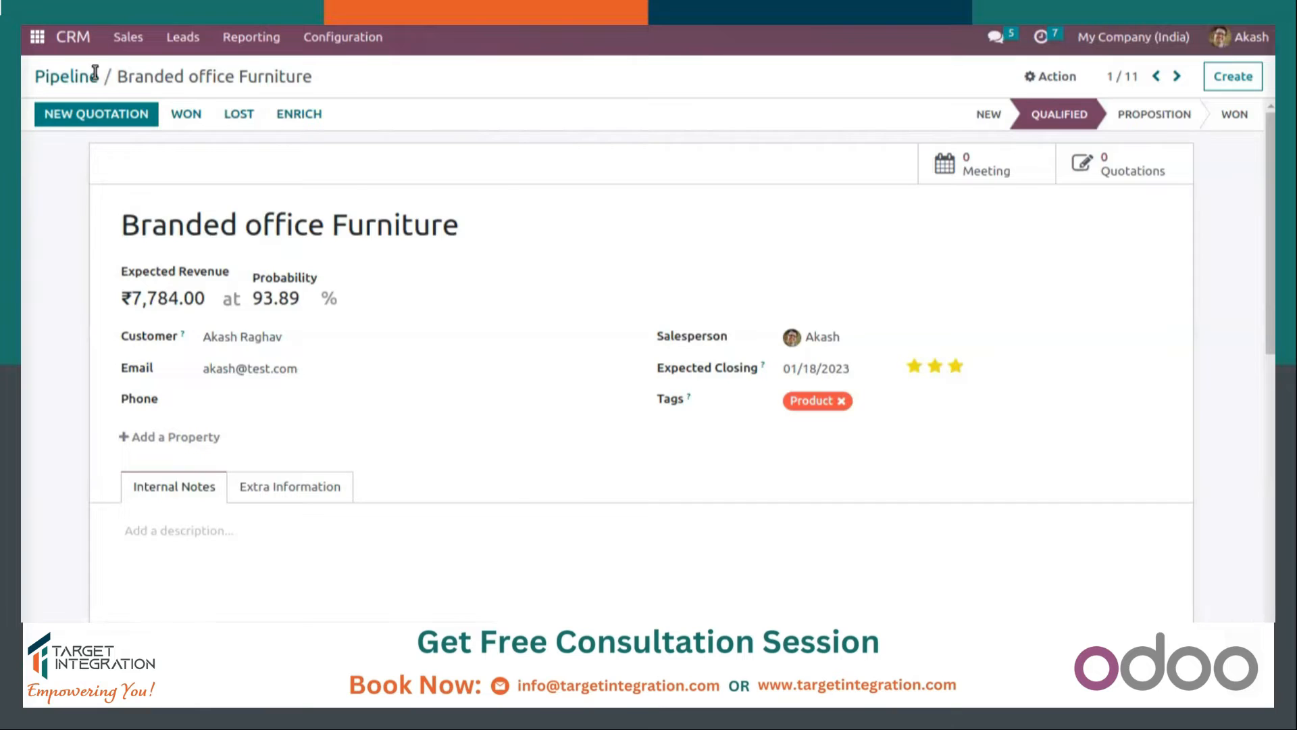
drag(118, 319, 420, 346)
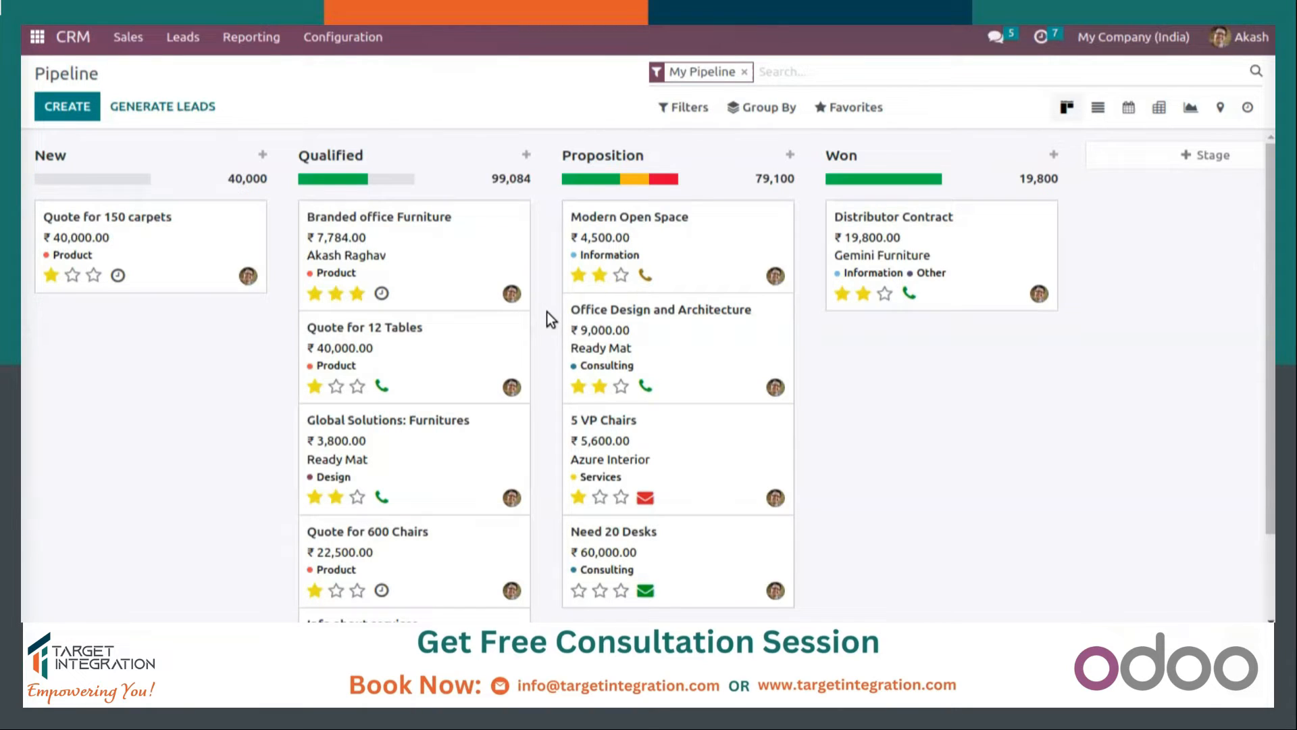
Set the Branded office Furniture opportunity back to the New stage, and move its pipeline card to Proposition
click(408, 226)
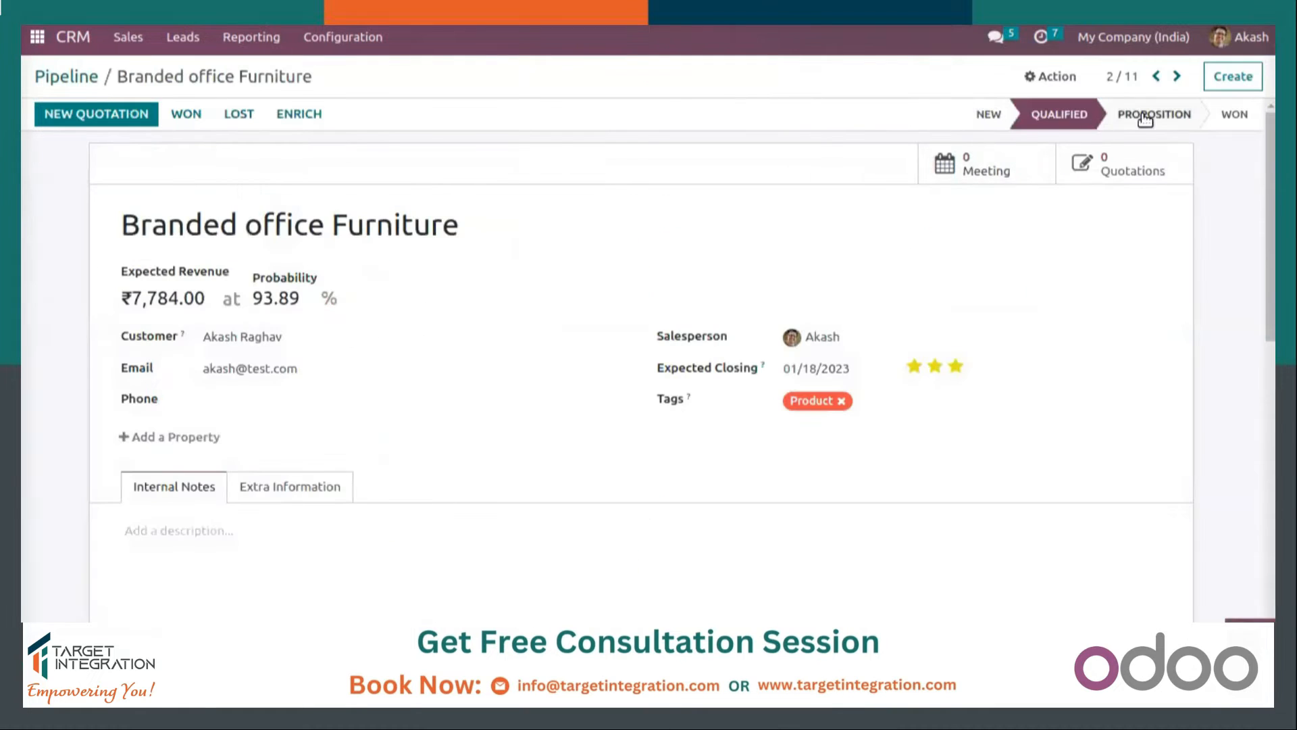
click(990, 116)
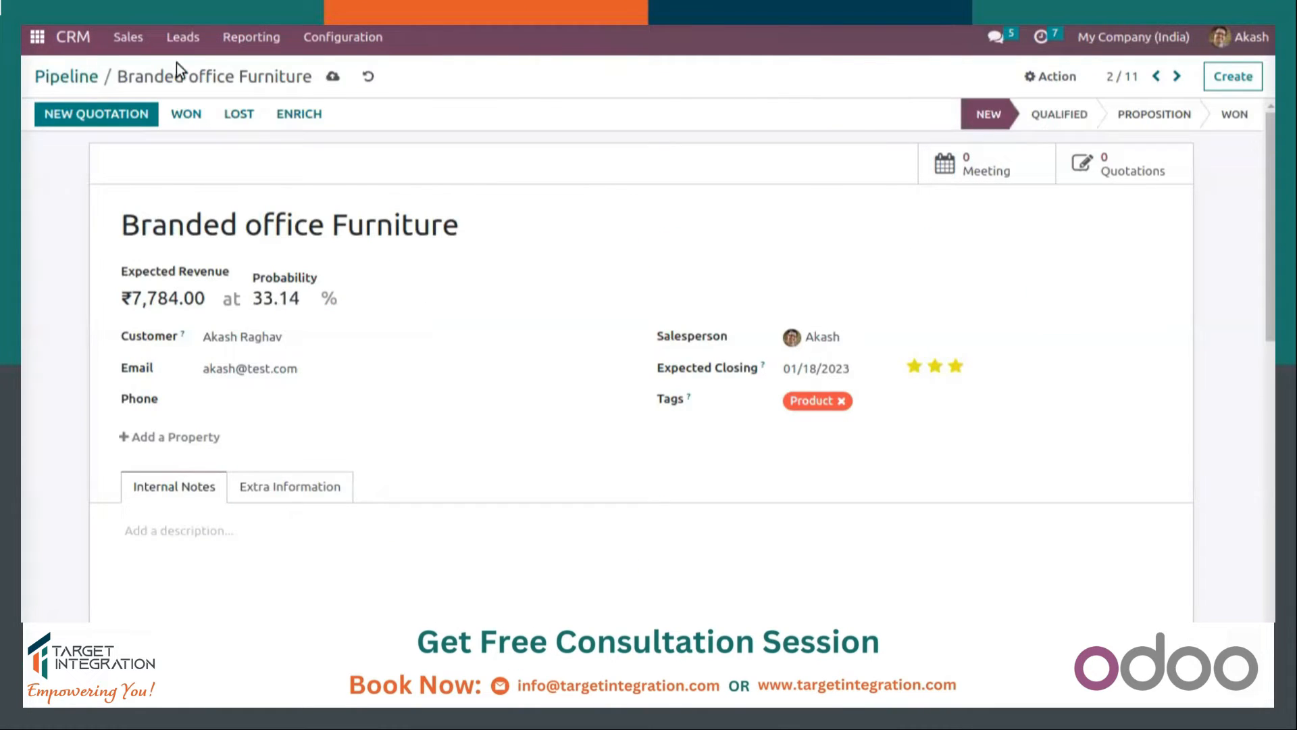
click(78, 79)
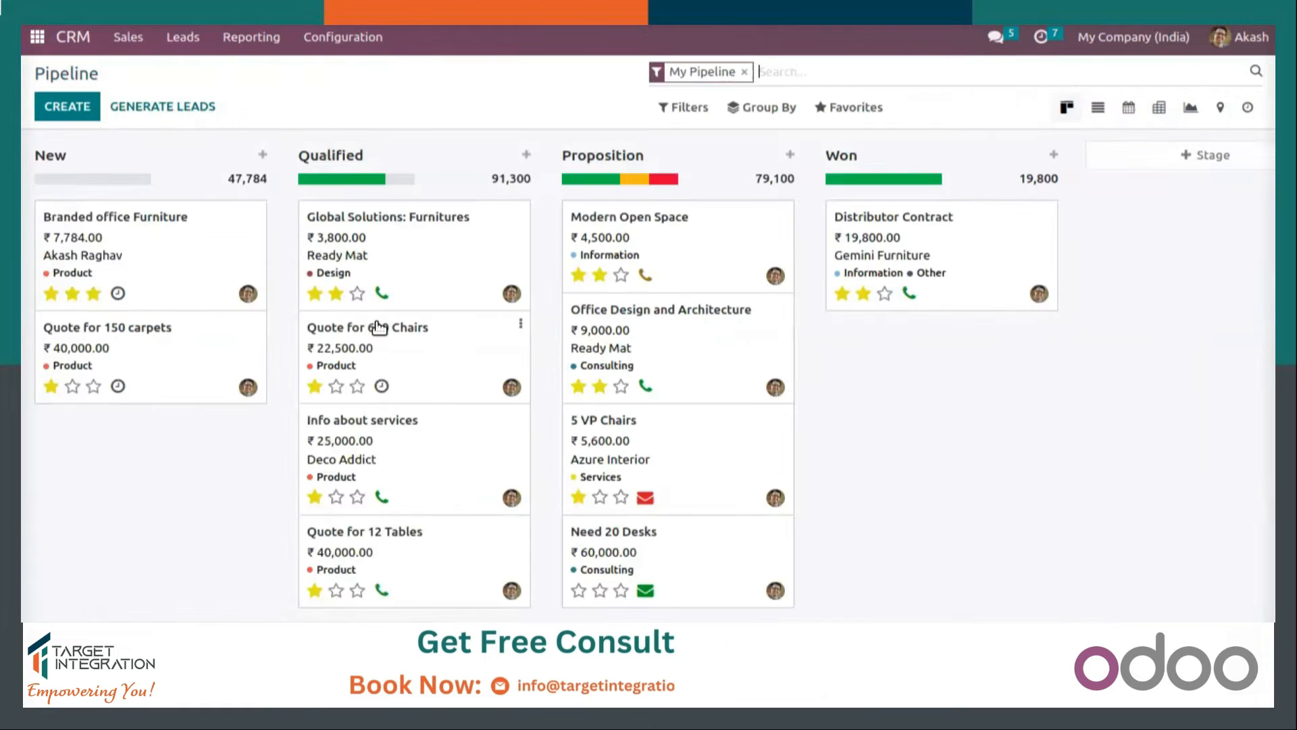
drag(110, 251, 674, 244)
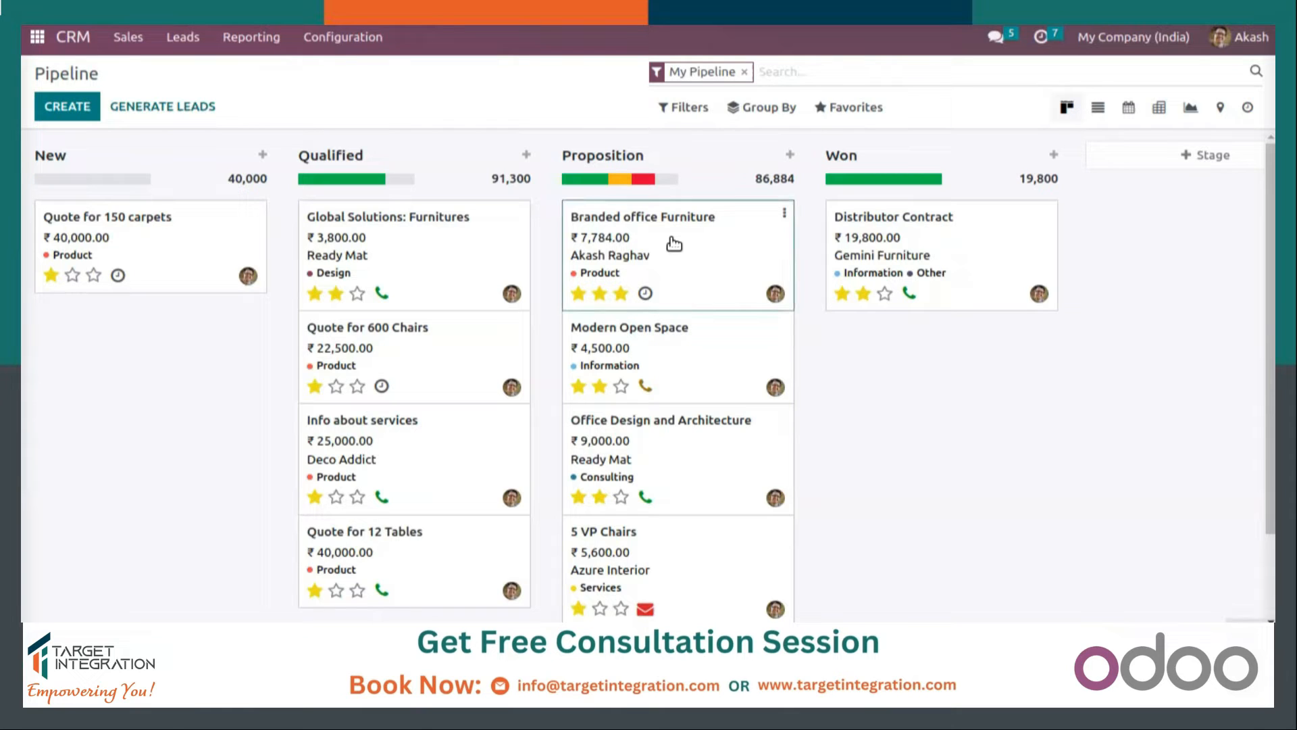
Open the Branded office Furniture opportunity and start a new quotation from it, keeping the prefilled customer
click(673, 244)
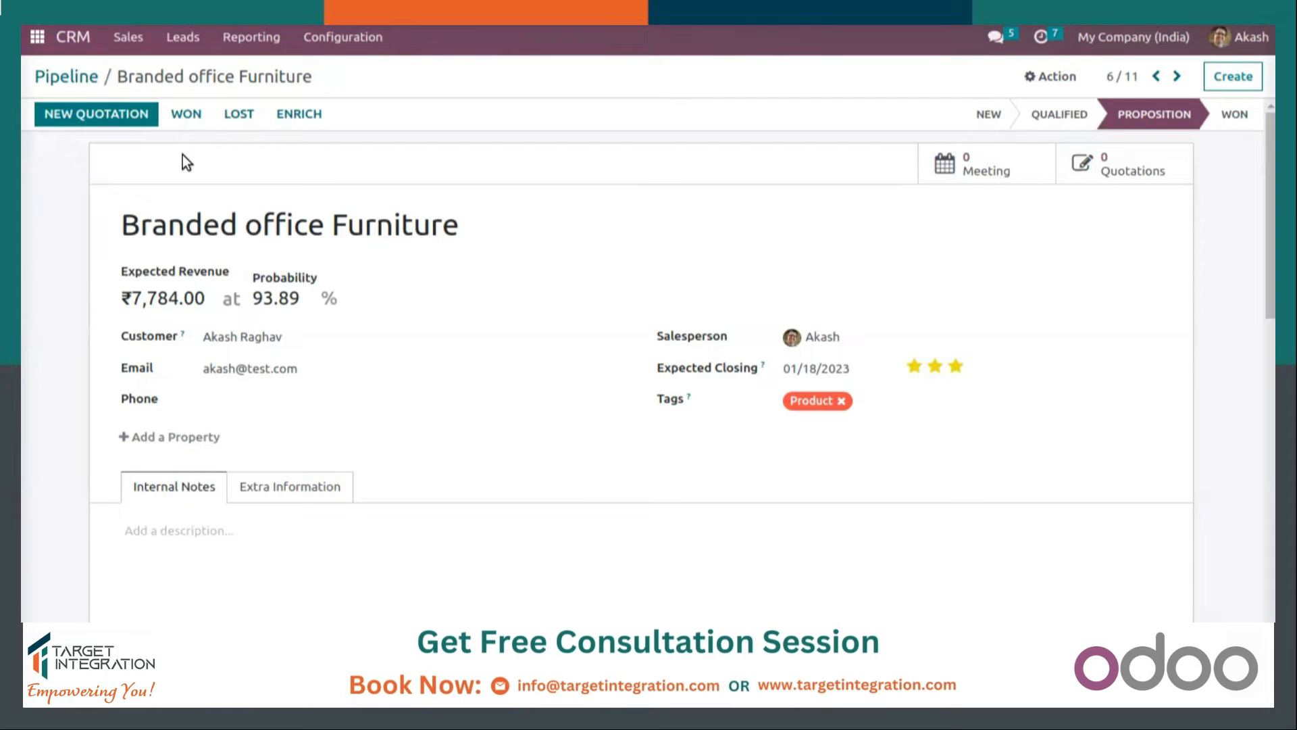
click(103, 117)
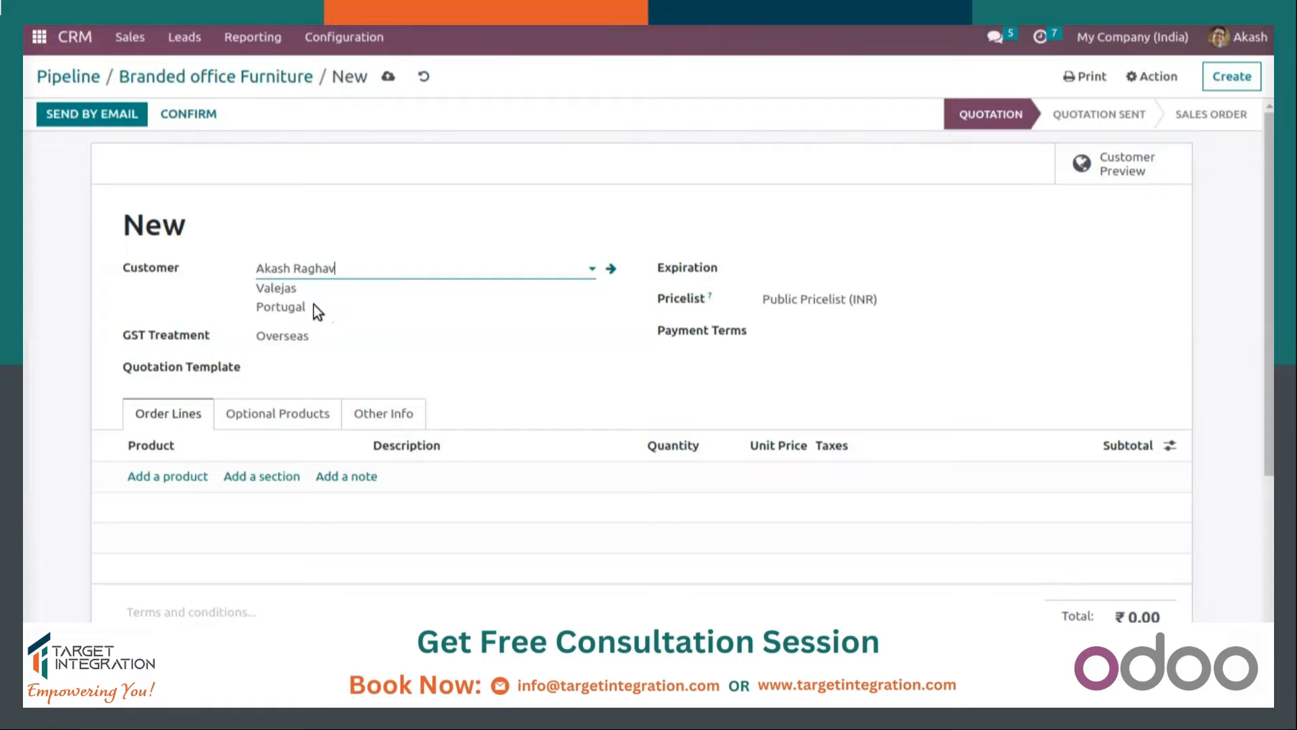
click(313, 306)
click(371, 279)
click(483, 216)
Add [FURN_5555] Cable Management Box to the quotation with a quantity of 5, and start another product line
click(182, 478)
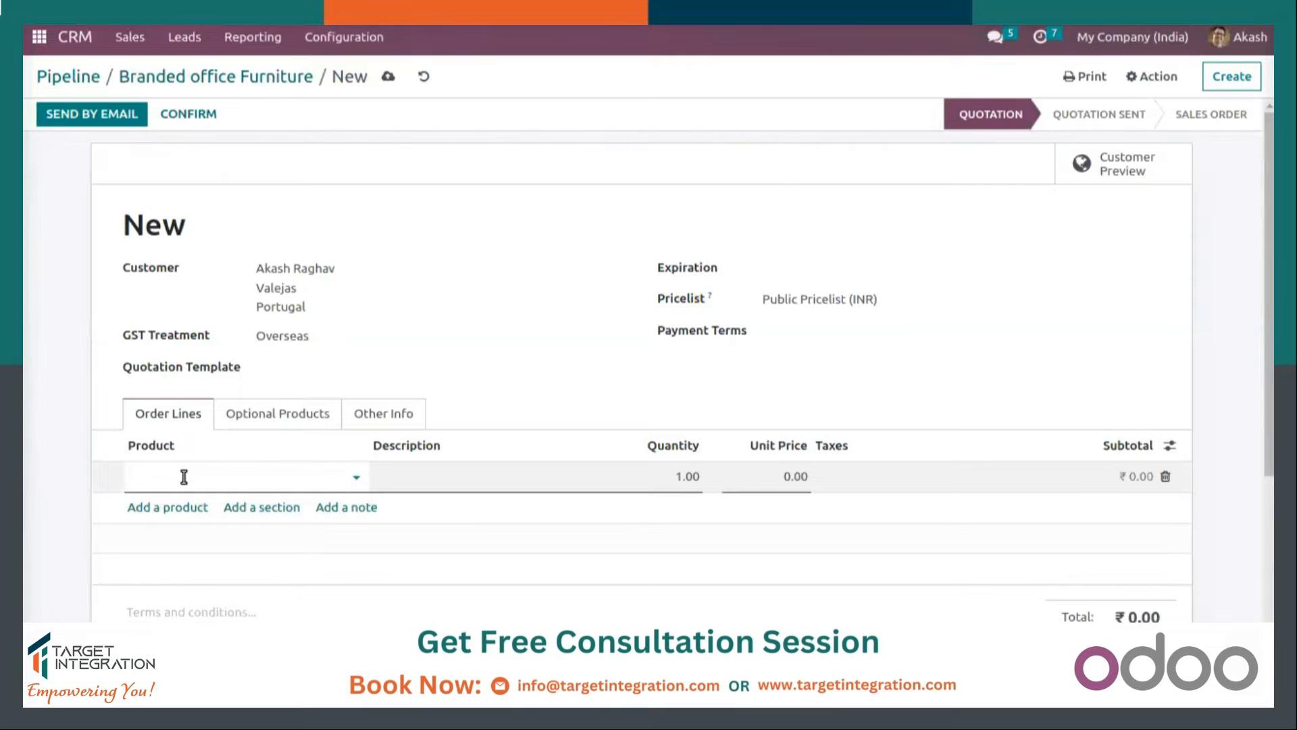
text(cable)
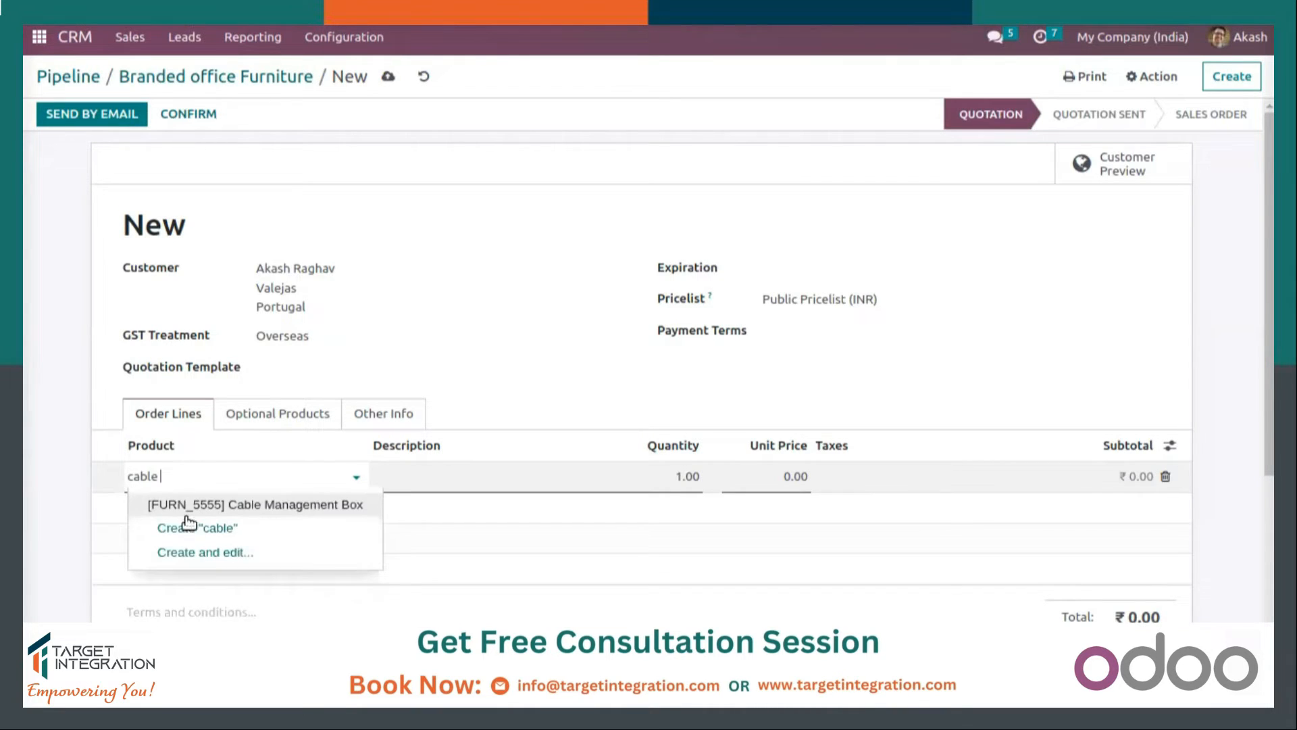
click(198, 505)
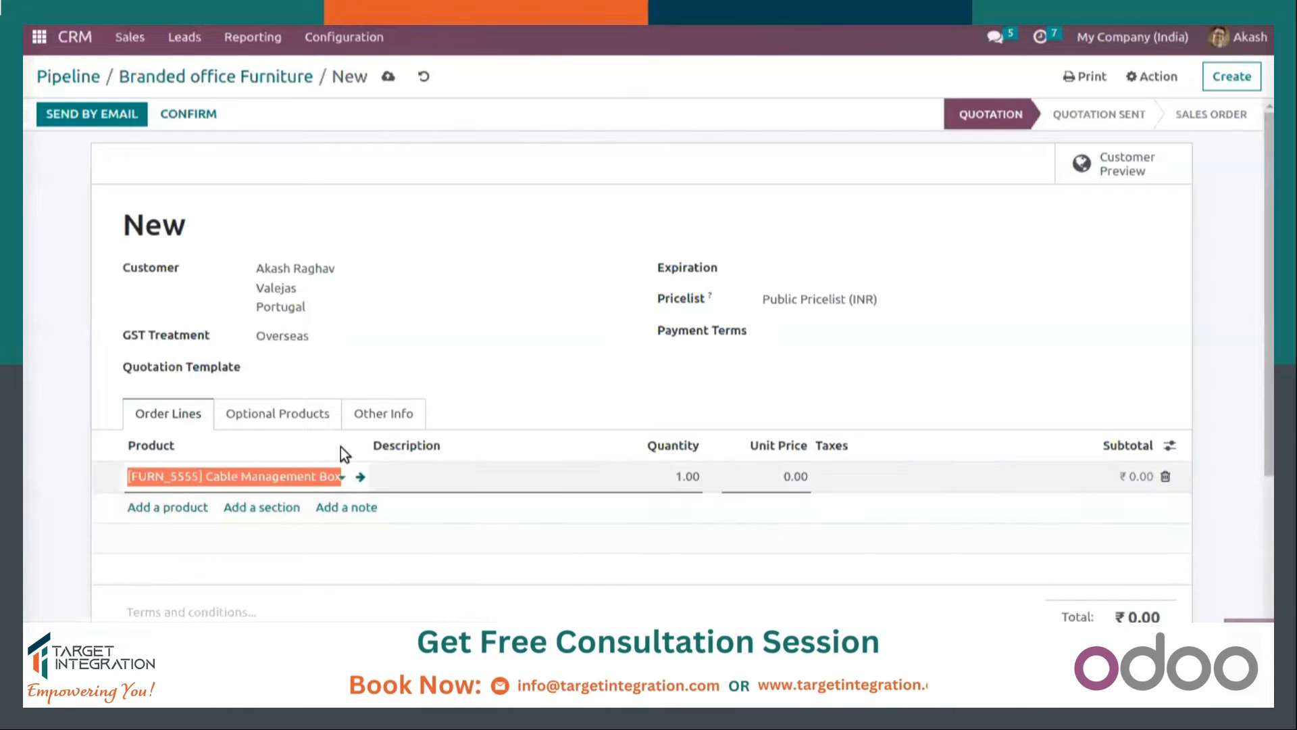
click(510, 399)
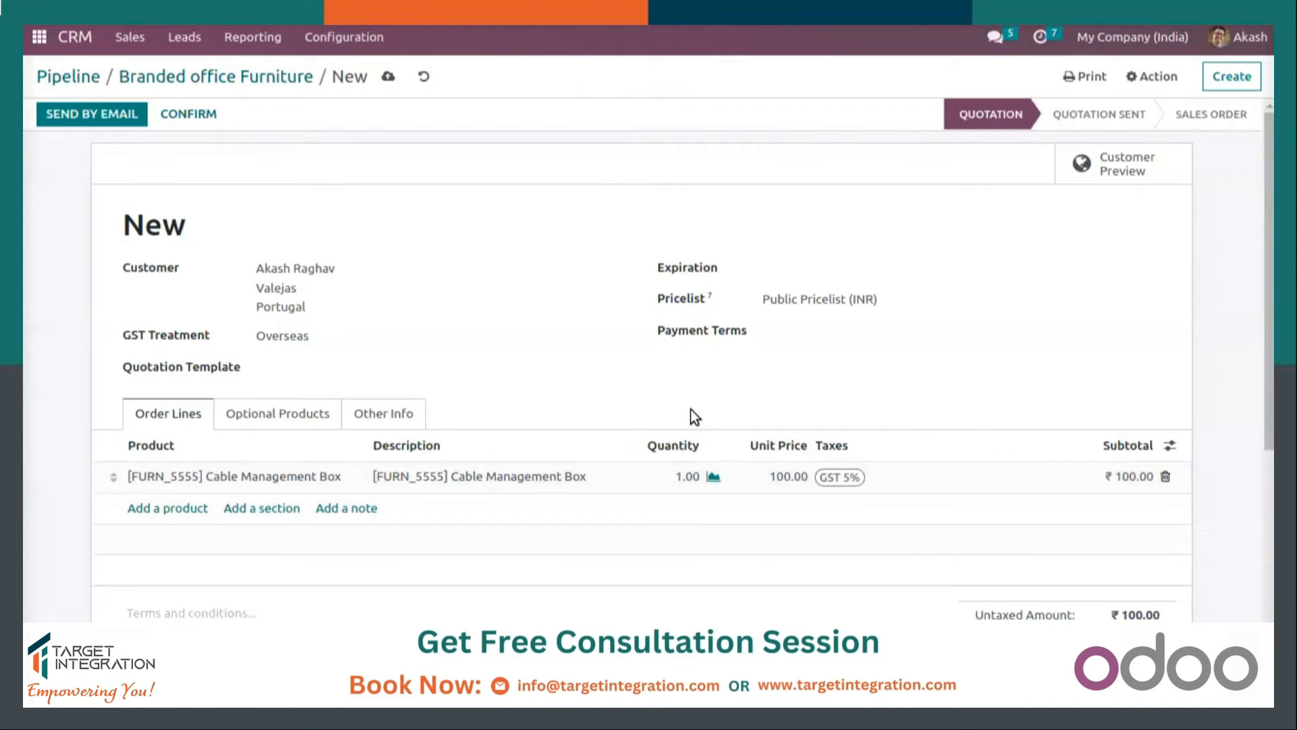
click(675, 479)
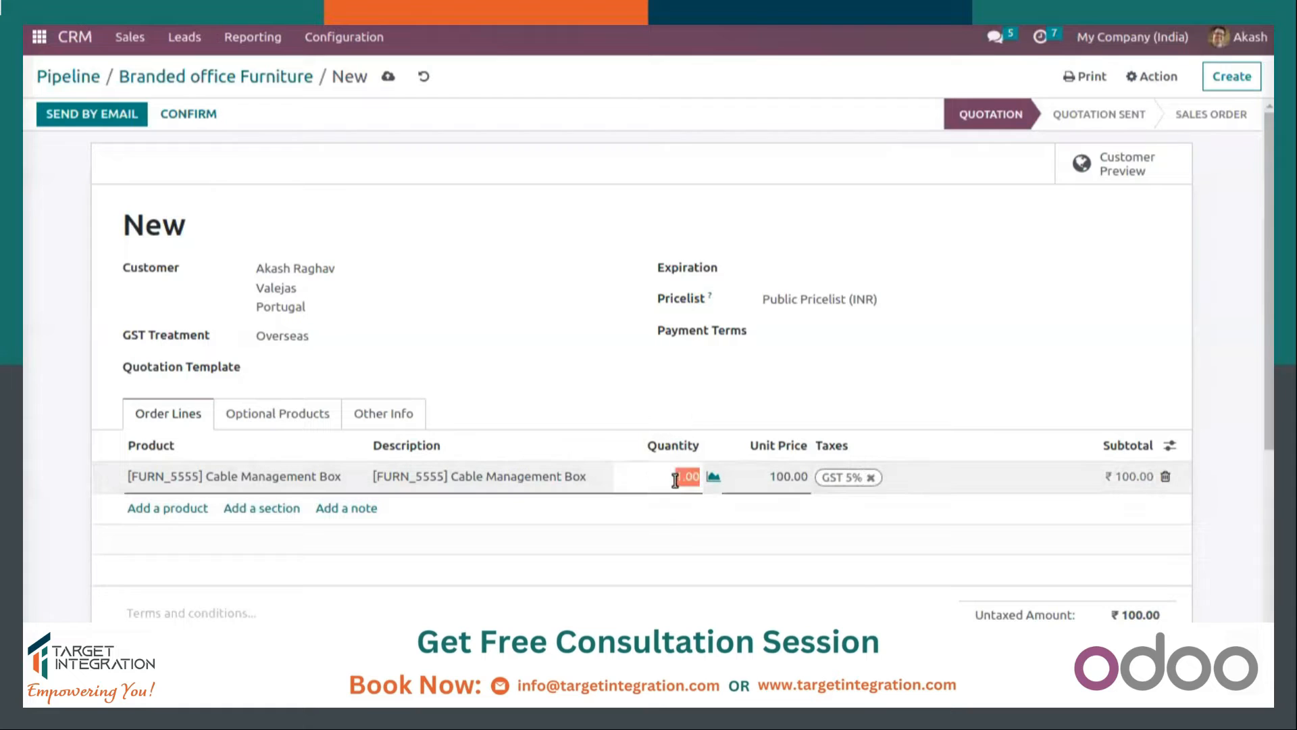
text(5)
click(696, 396)
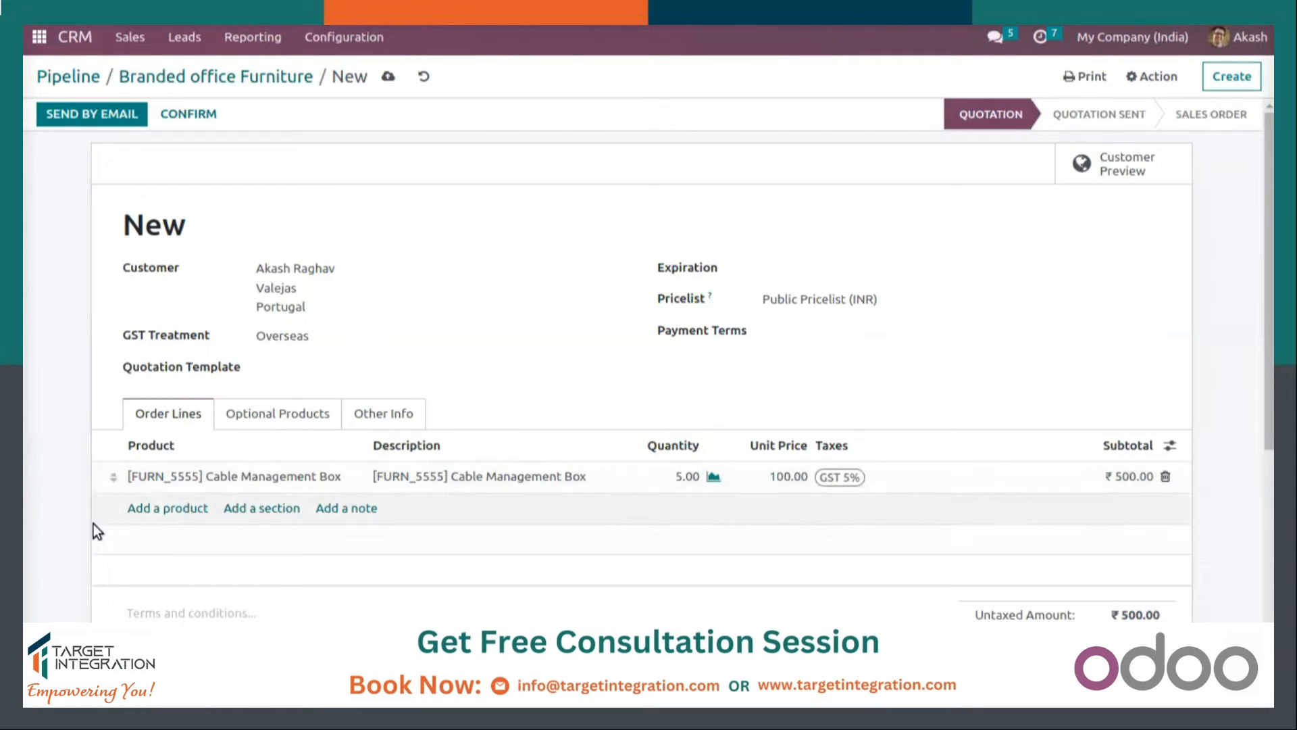
click(154, 507)
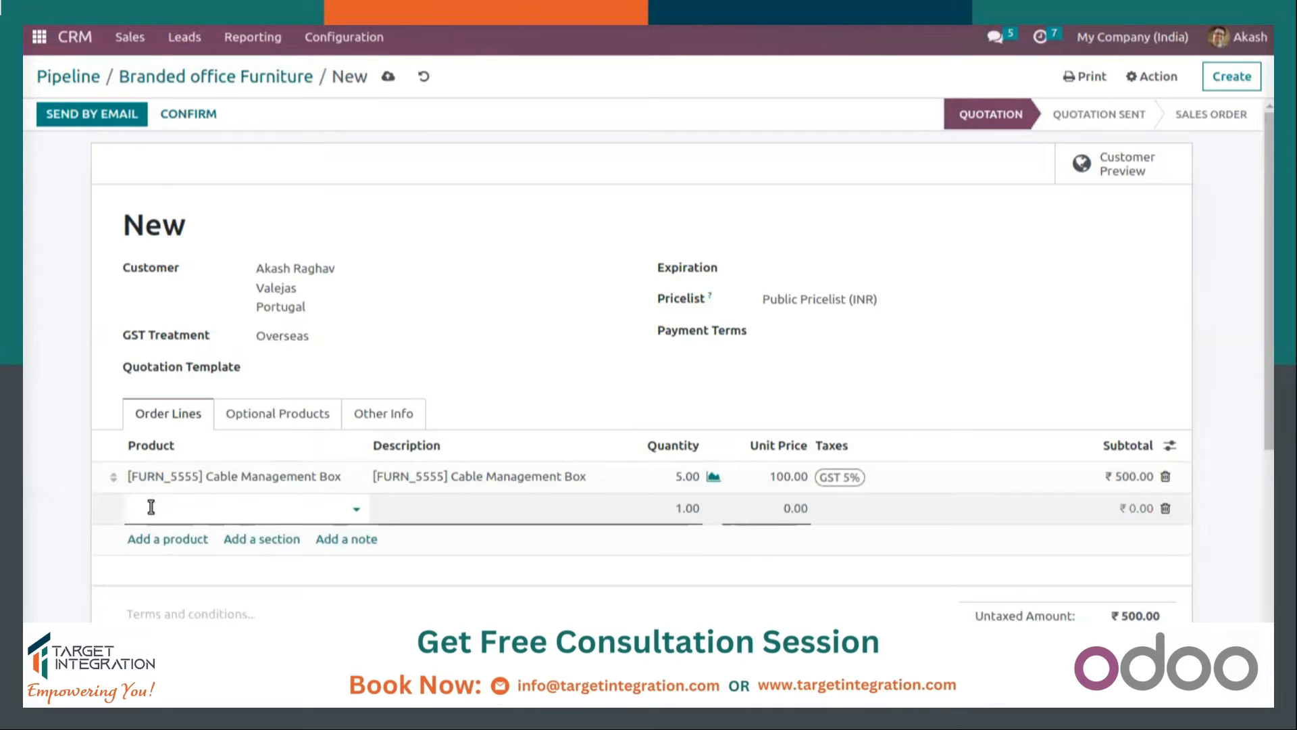
text(meeting)
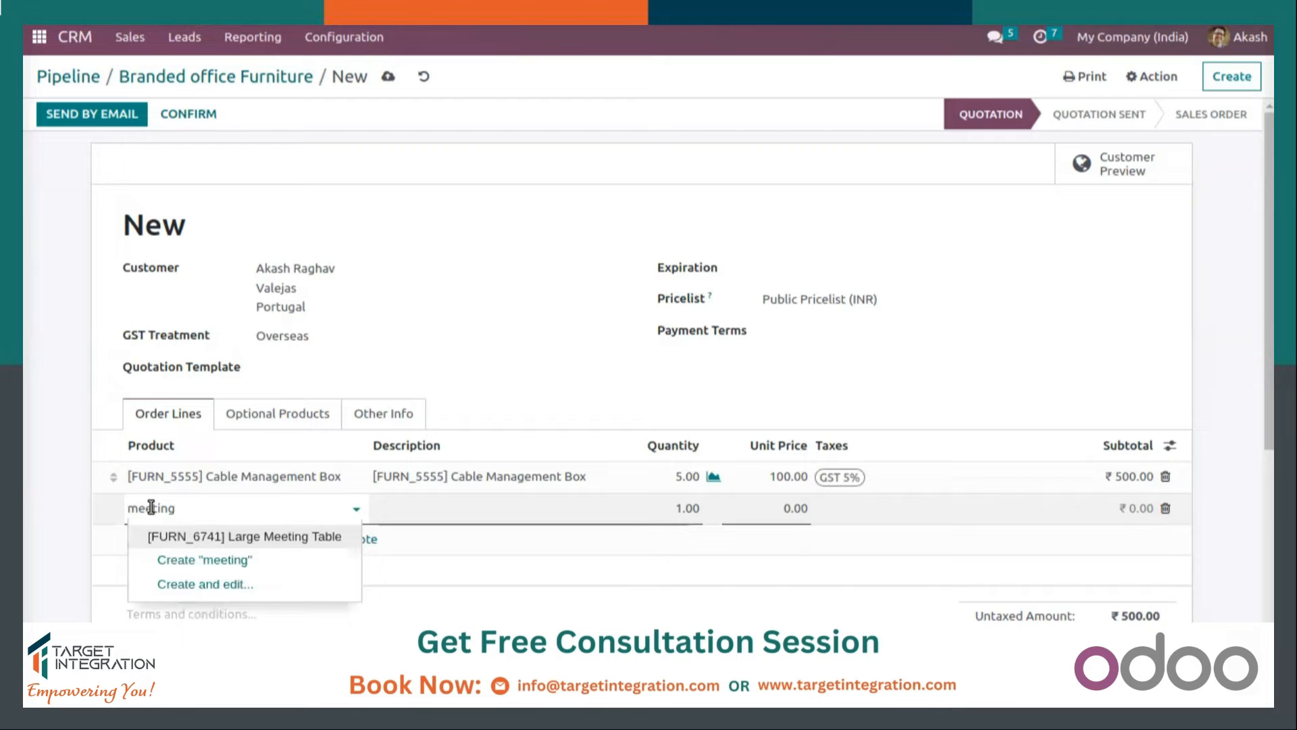
key(BackSpace)
key(BackSpace)
key(BackSpace)
key(BackSpace)
key(BackSpace)
key(BackSpace)
key(BackSpace)
Choose [FURN_7777] Office Chair as the second order line's product and set its quantity to 5
text(cha)
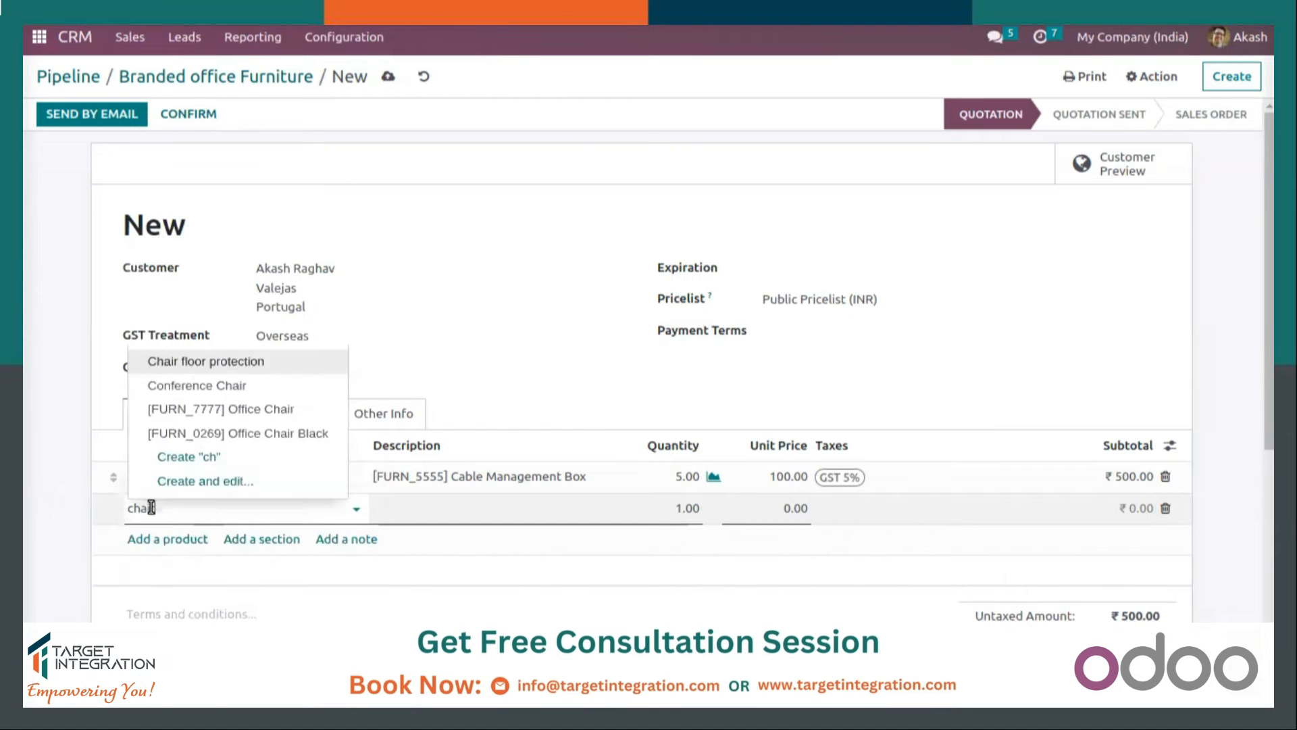
text(ir)
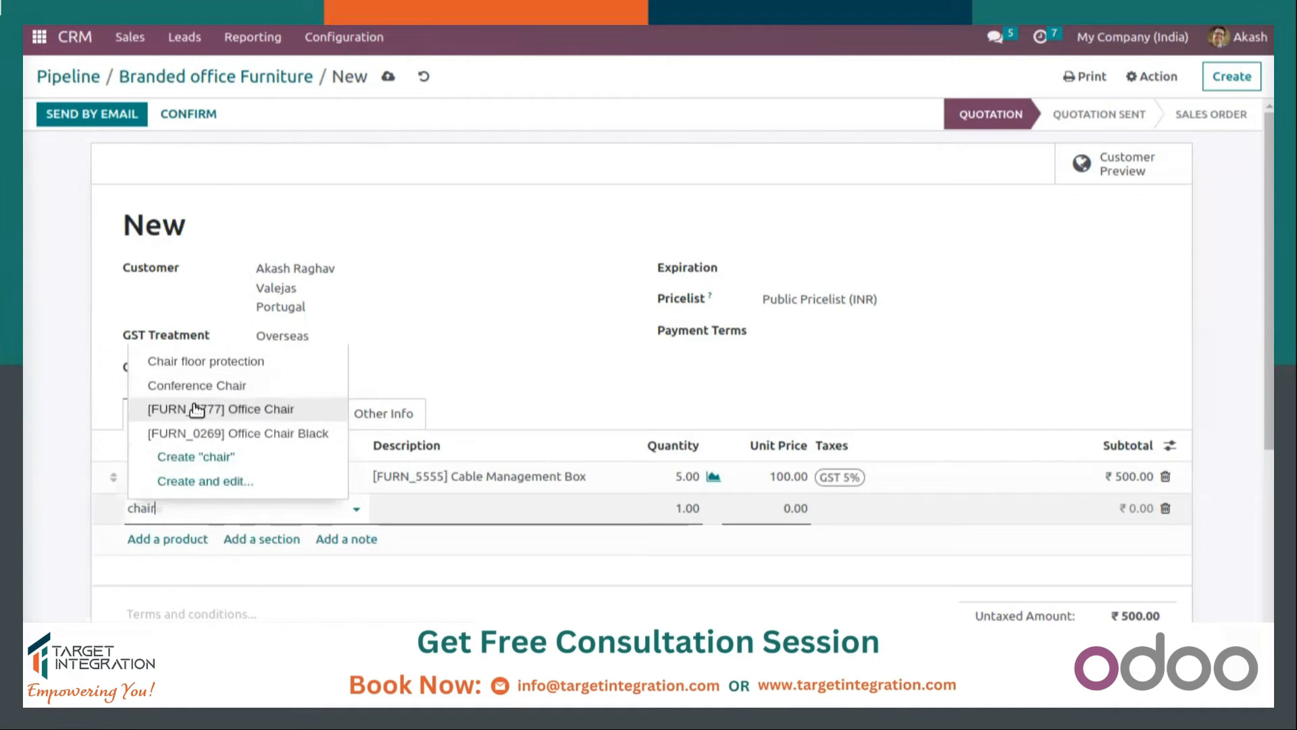
click(196, 409)
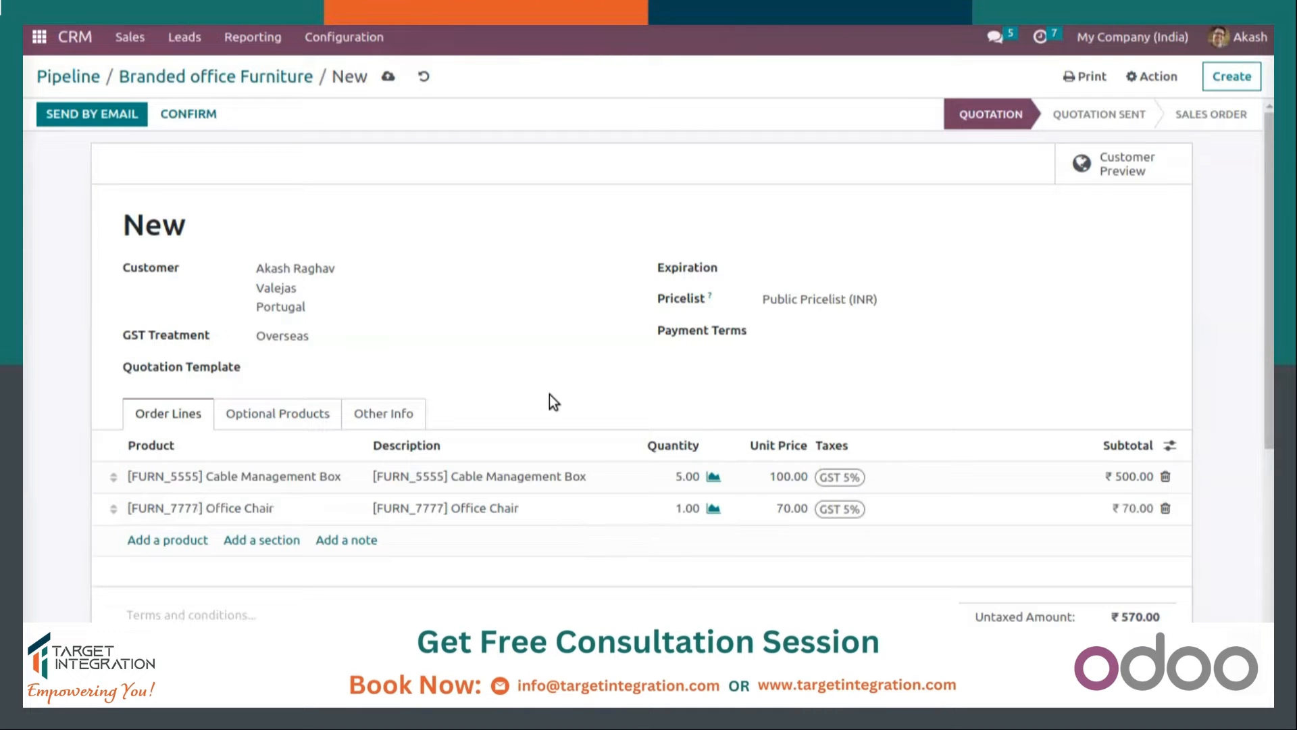
click(675, 506)
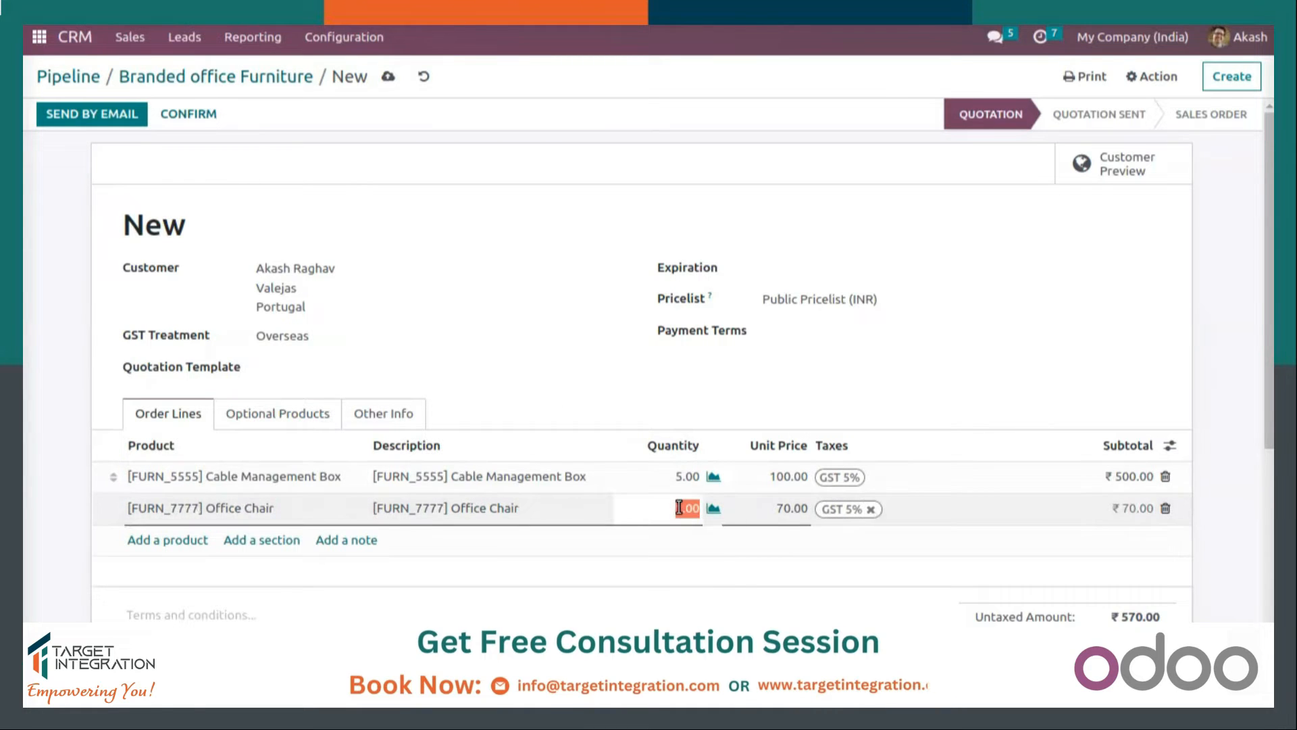
text(5)
click(642, 434)
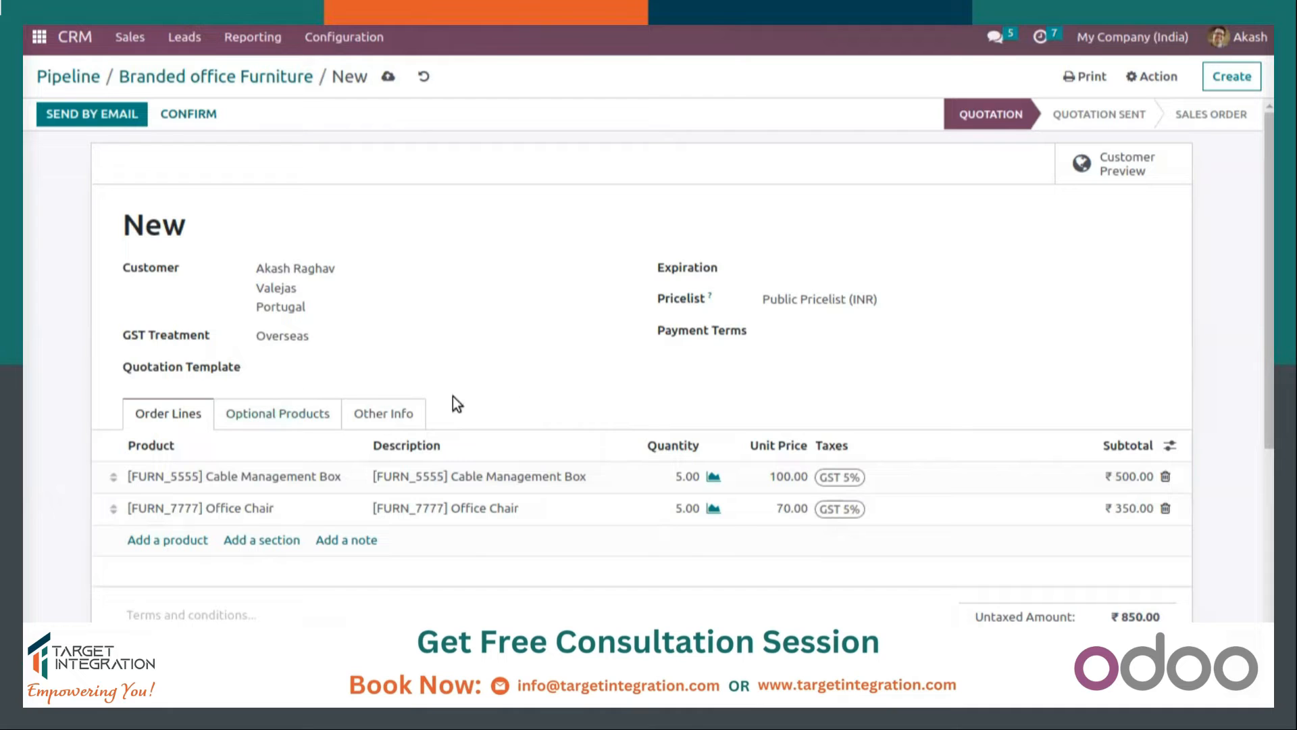
Set the quotation's expiration date to 01/06/2023 and its payment terms to Immediate Payment
scroll(622, 383, down, 1)
scroll(619, 382, up, 1)
click(777, 269)
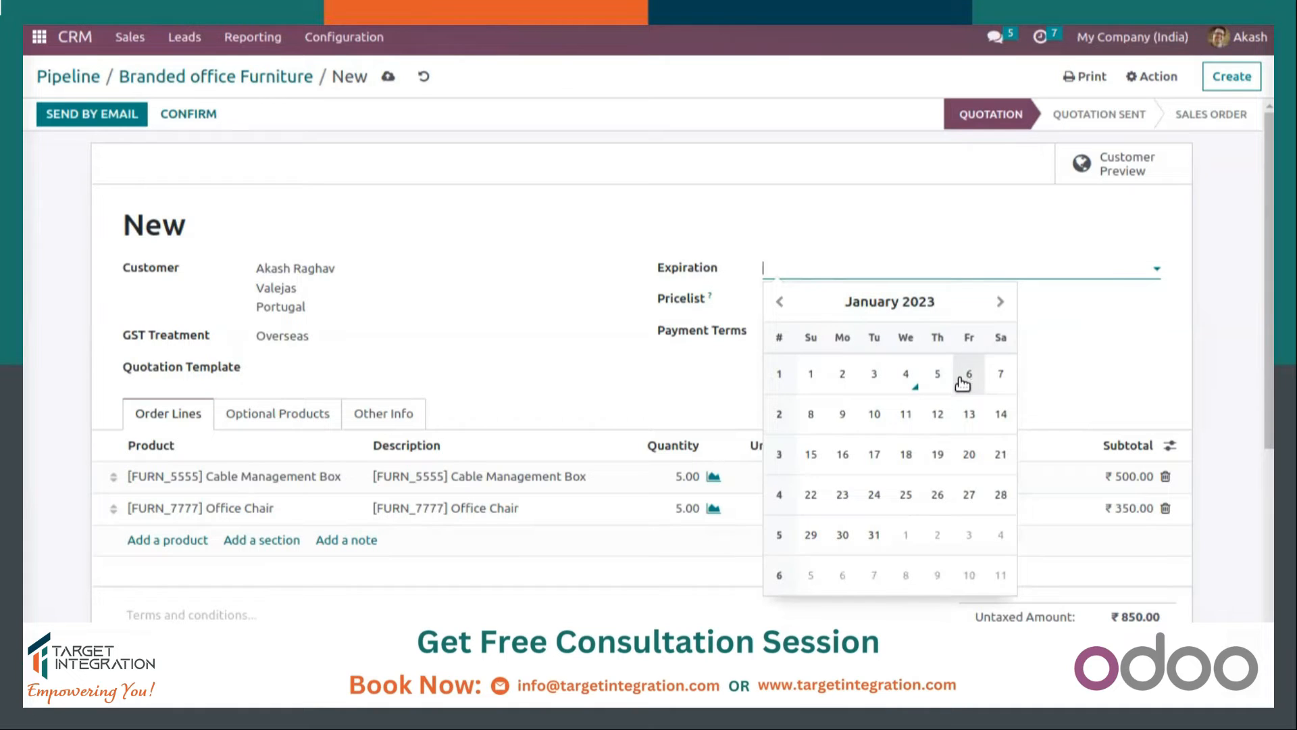
click(962, 377)
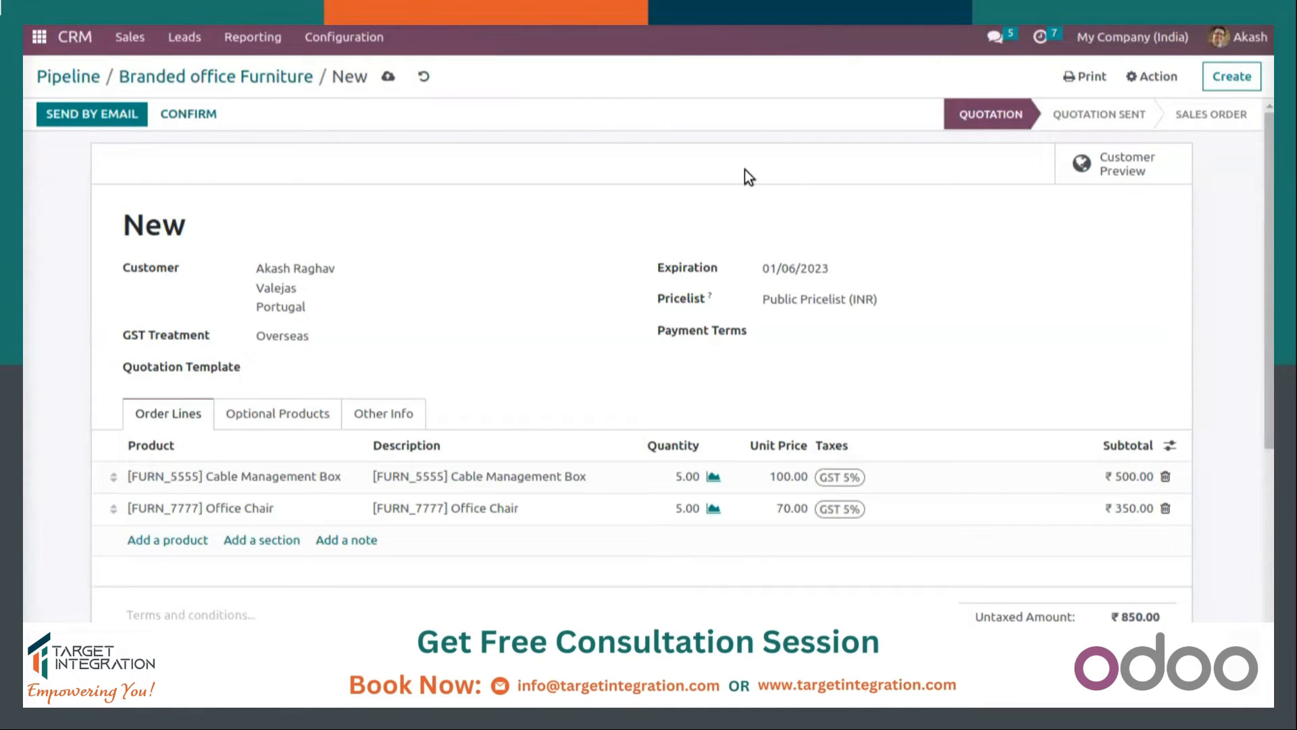
click(773, 329)
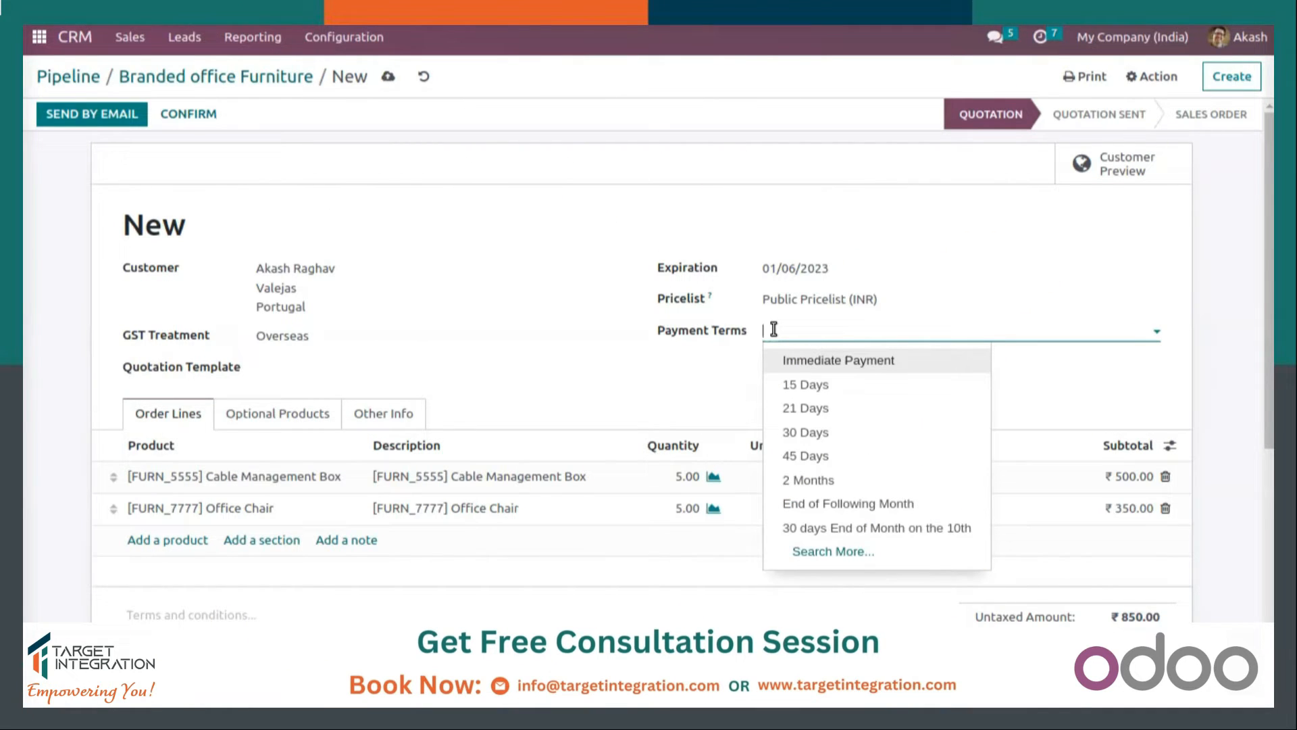
click(821, 363)
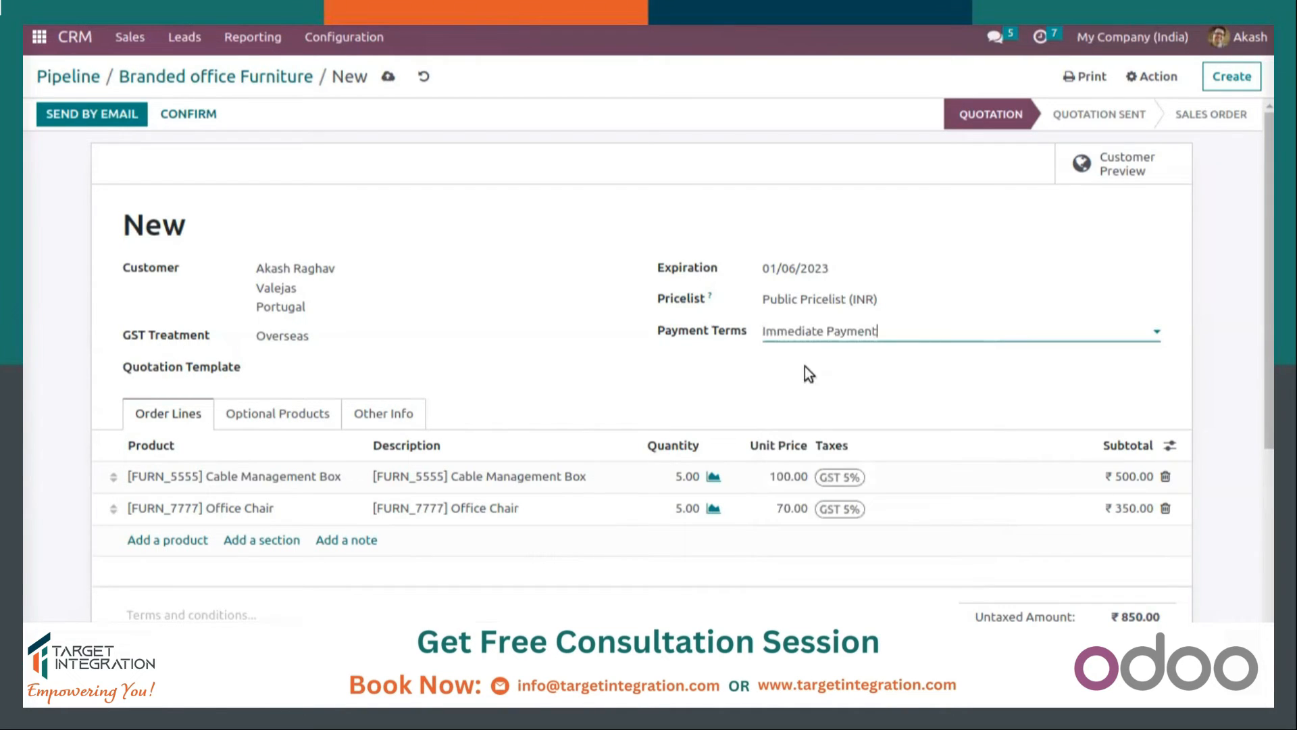
Review the order lines' taxes and totals, and add a section named BOX to the quotation
scroll(777, 385, down, 2)
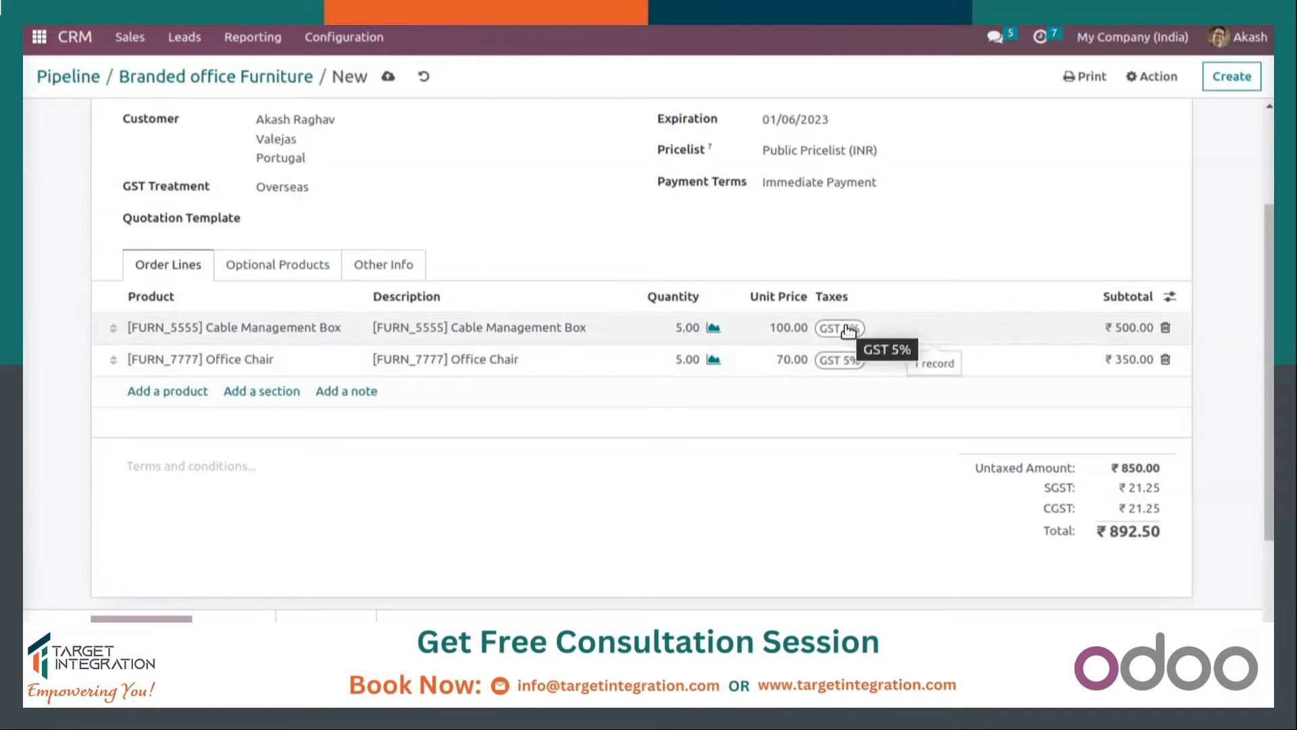
scroll(196, 385, up, 3)
scroll(189, 491, down, 1)
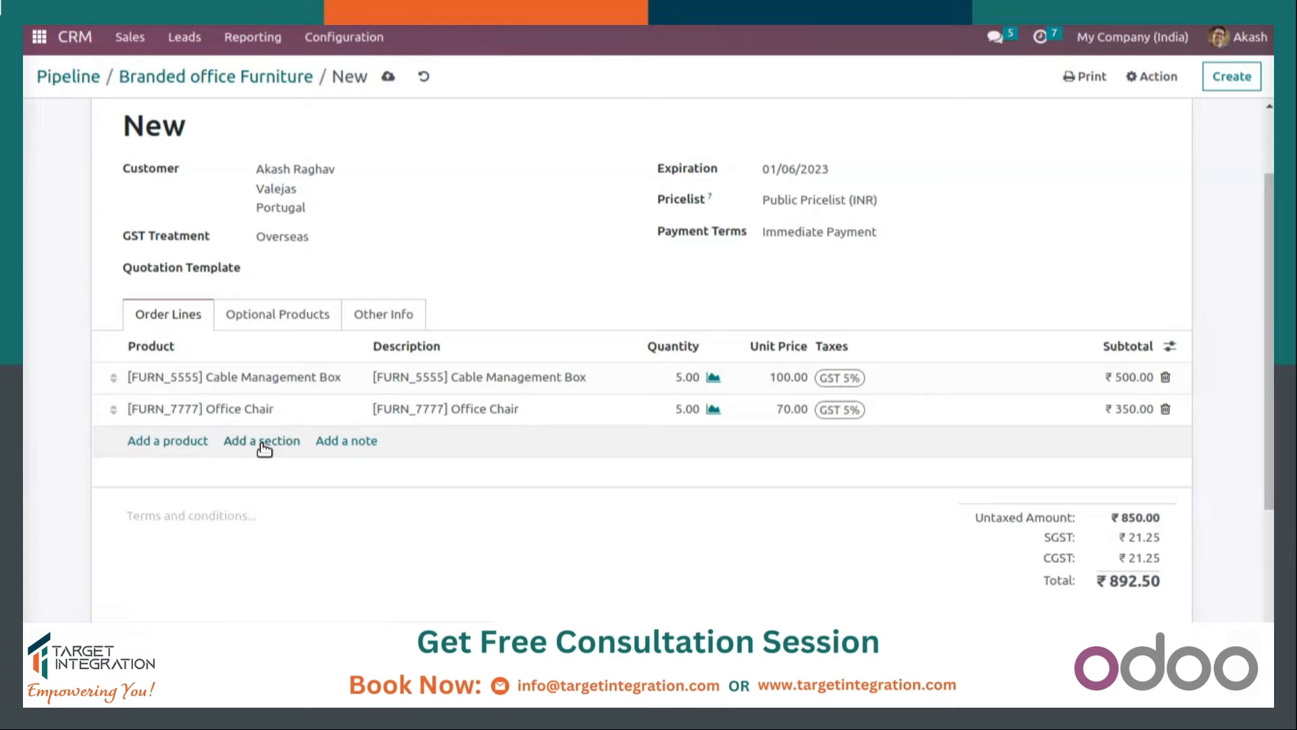
click(264, 446)
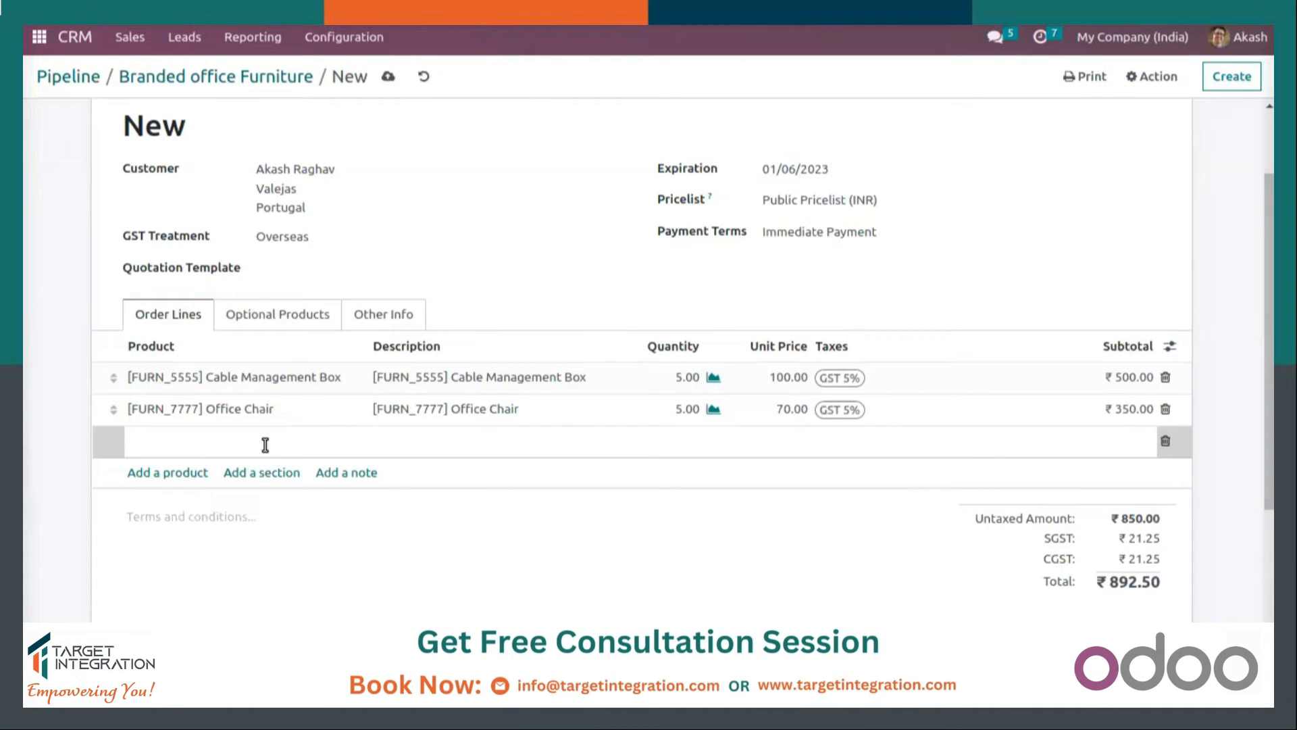
text(BOX)
click(474, 283)
Move the BOX section above the Cable Management Box line in the order lines
scroll(108, 432, down, 3)
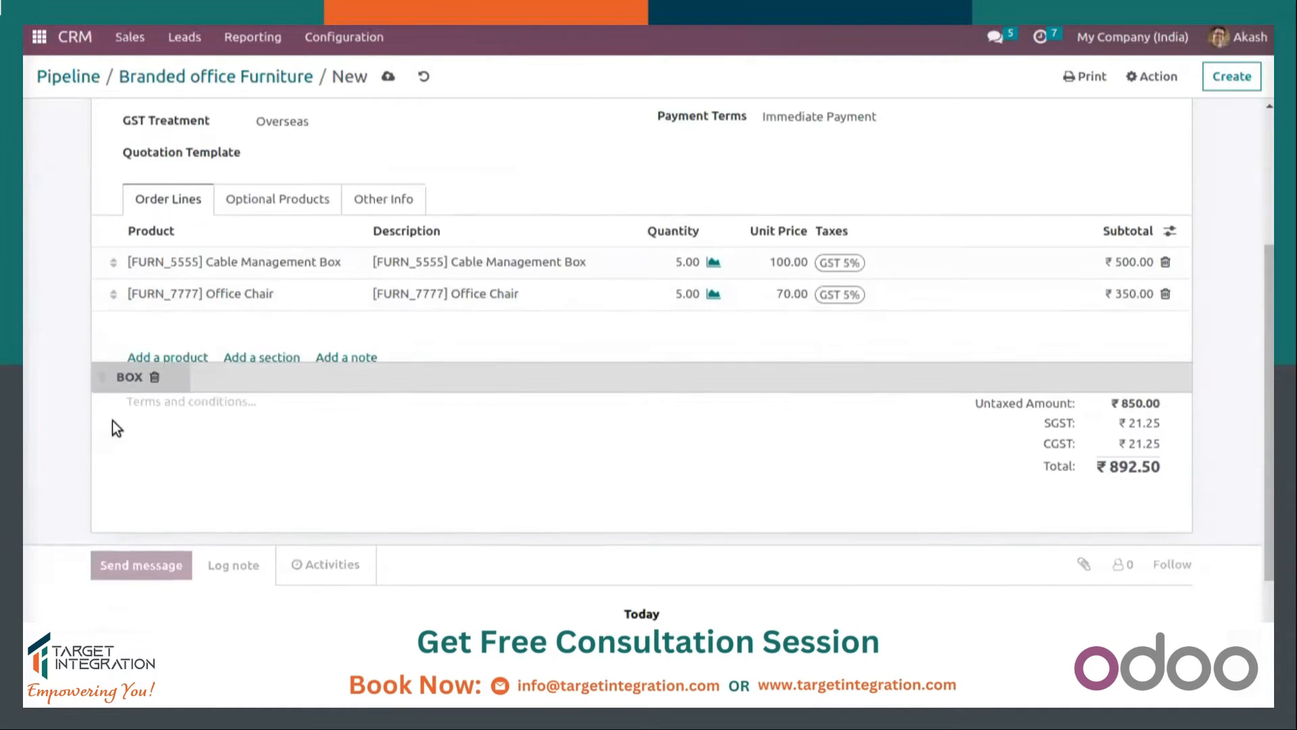
scroll(124, 399, up, 5)
scroll(108, 520, down, 4)
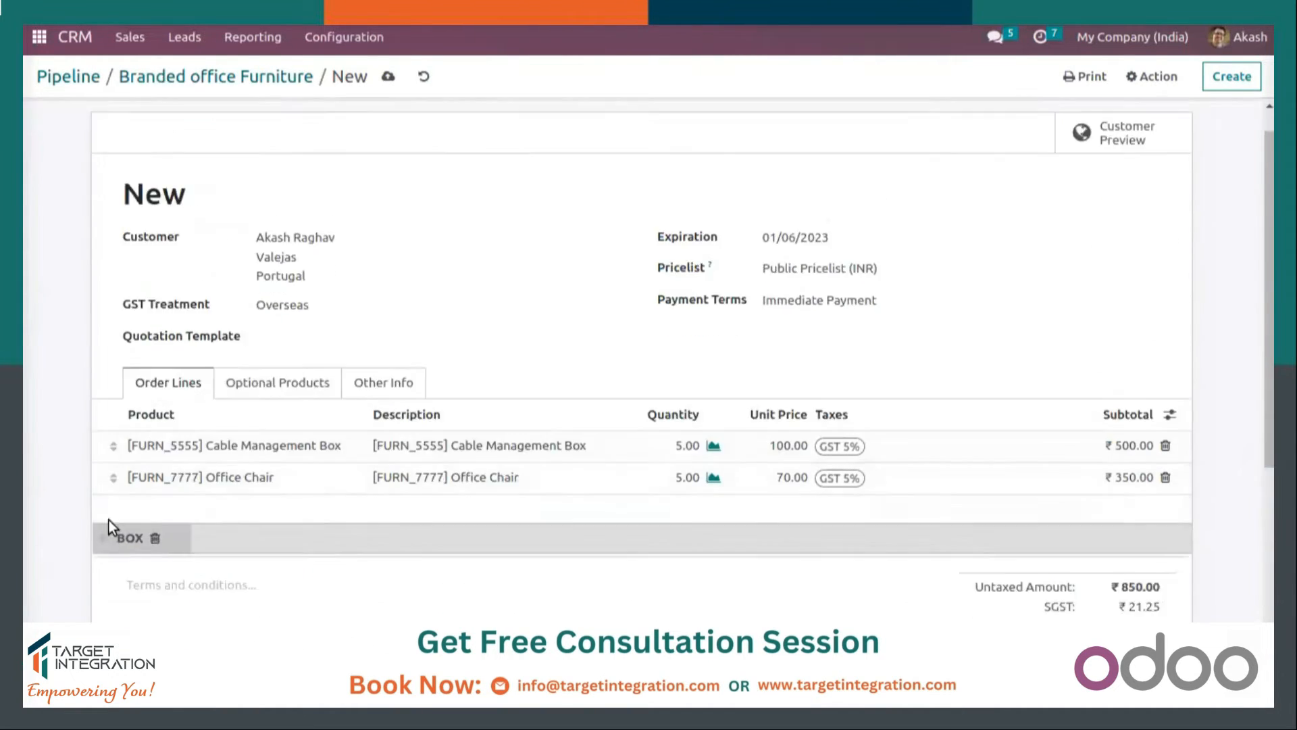
scroll(91, 362, up, 2)
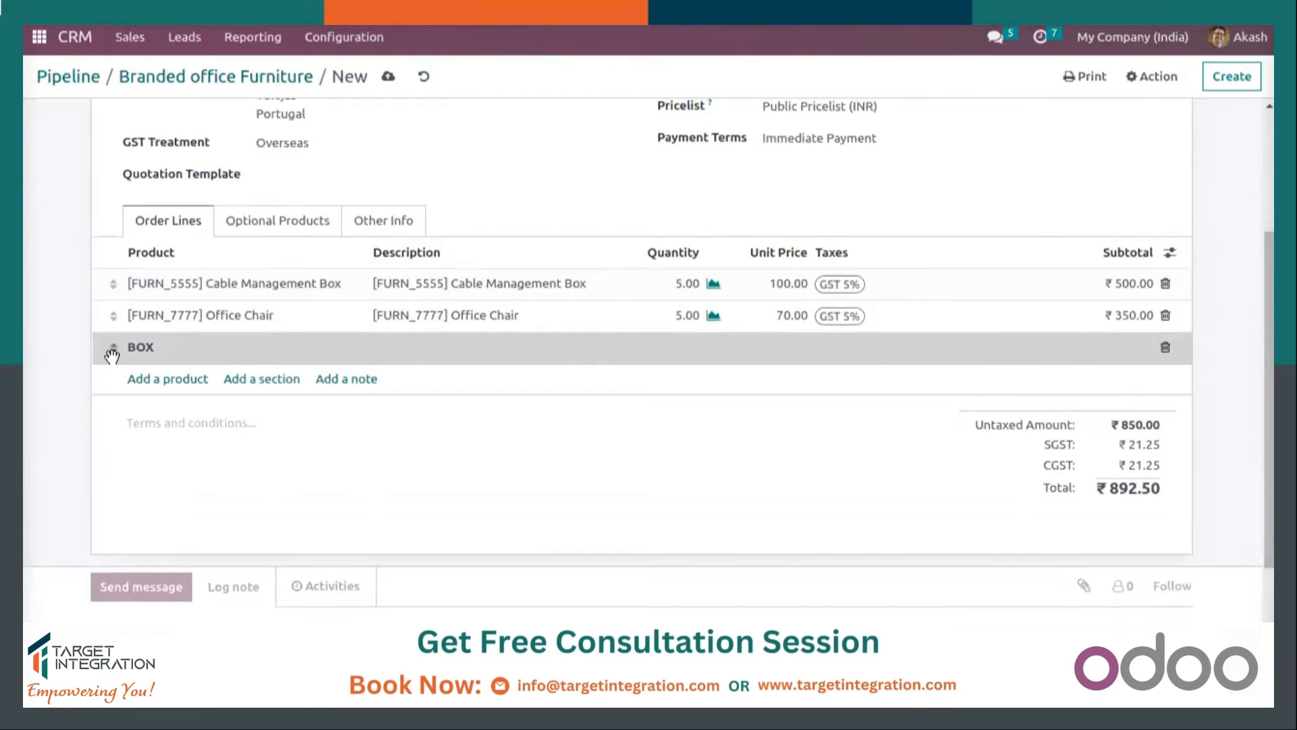
drag(112, 347, 143, 348)
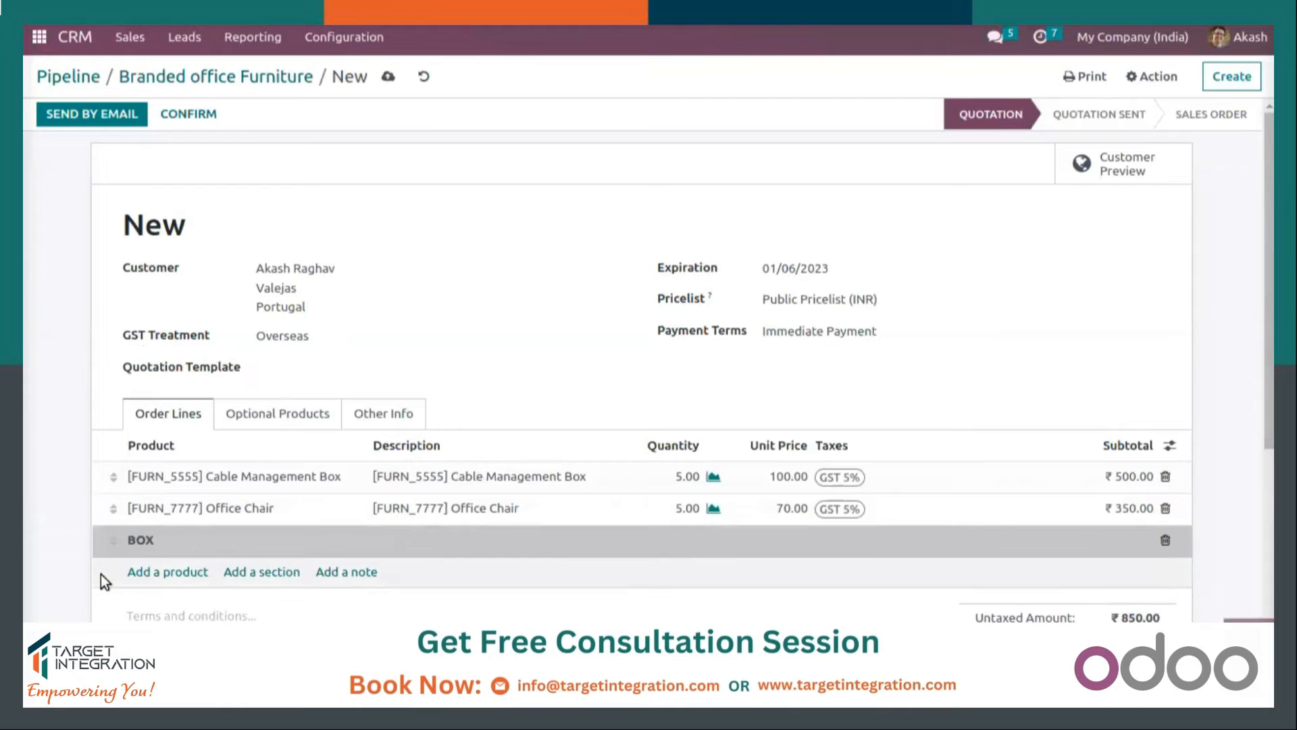
Add a section named CHAIR to the order lines and move it directly above the Office Chair line
click(257, 572)
text(CHAIR)
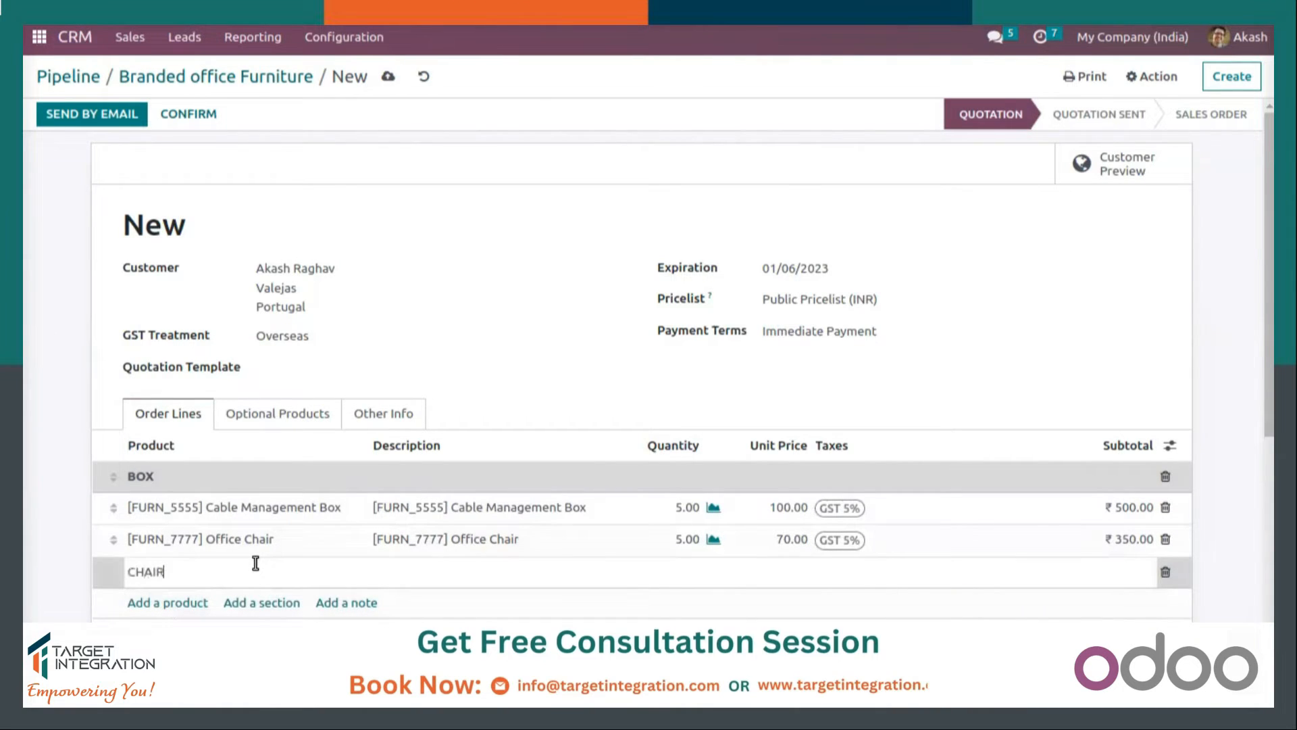
click(515, 340)
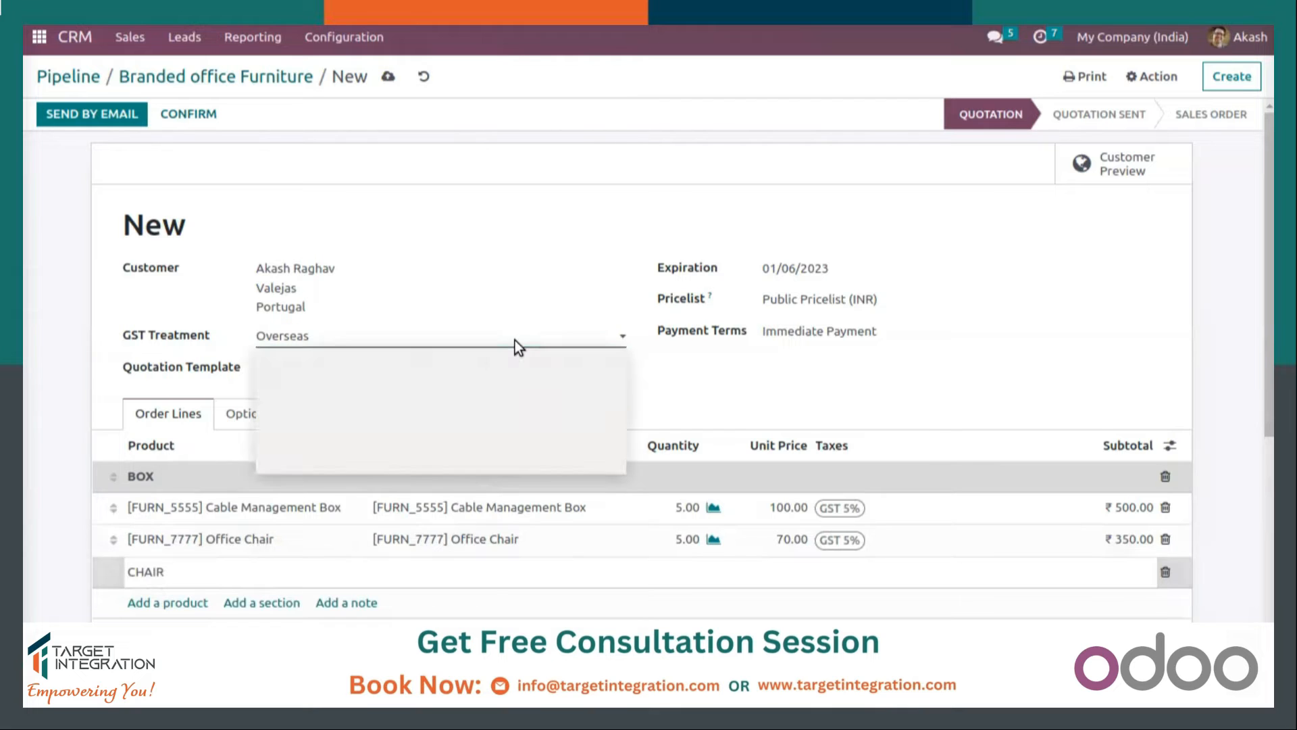
click(690, 388)
click(690, 388)
scroll(119, 538, down, 5)
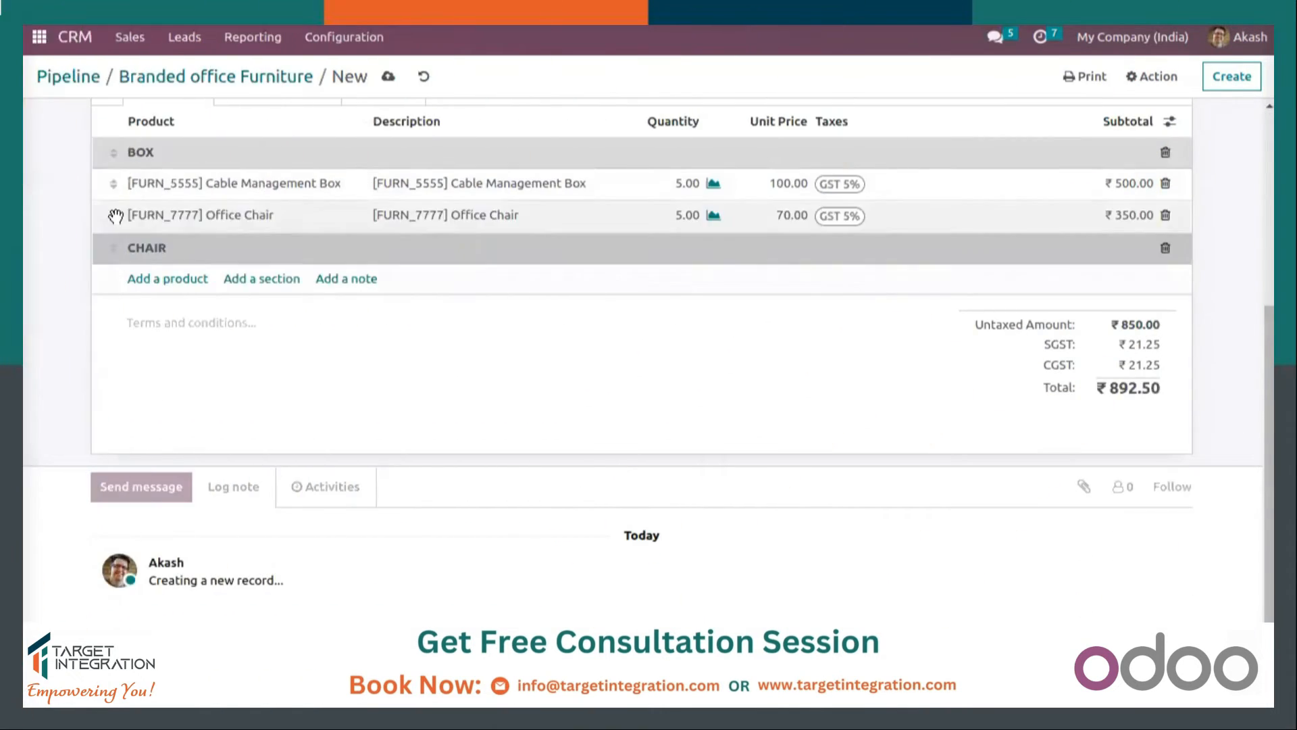
drag(114, 246, 123, 219)
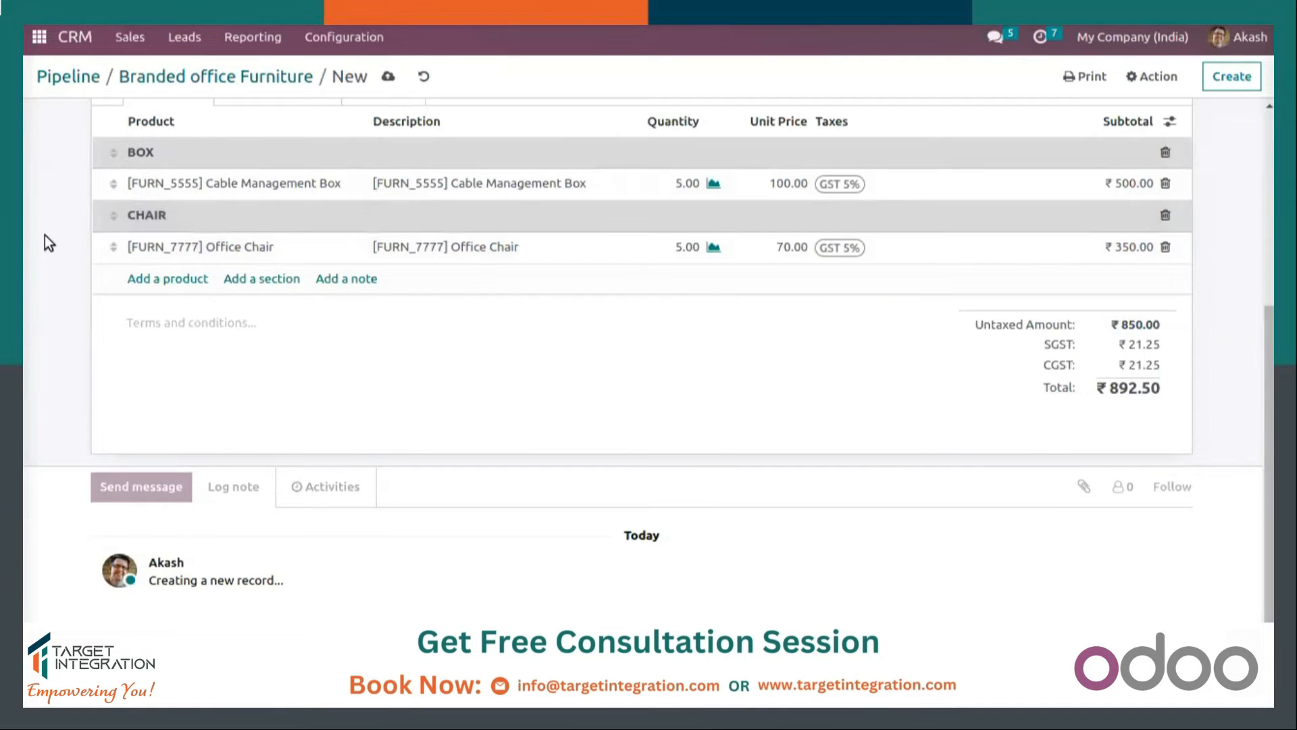
Save the quotation, and reopen it from the Branded office Furniture opportunity's linked quotations
scroll(74, 266, up, 3)
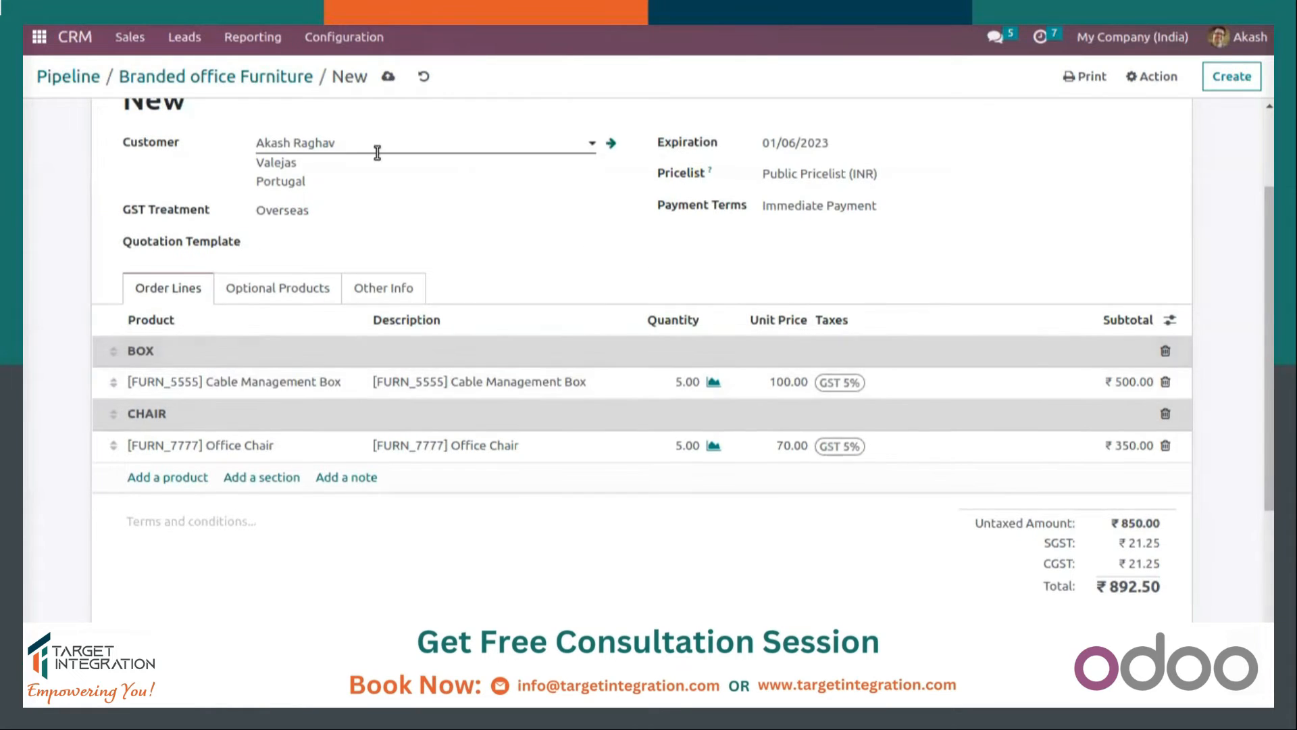
scroll(377, 152, up, 2)
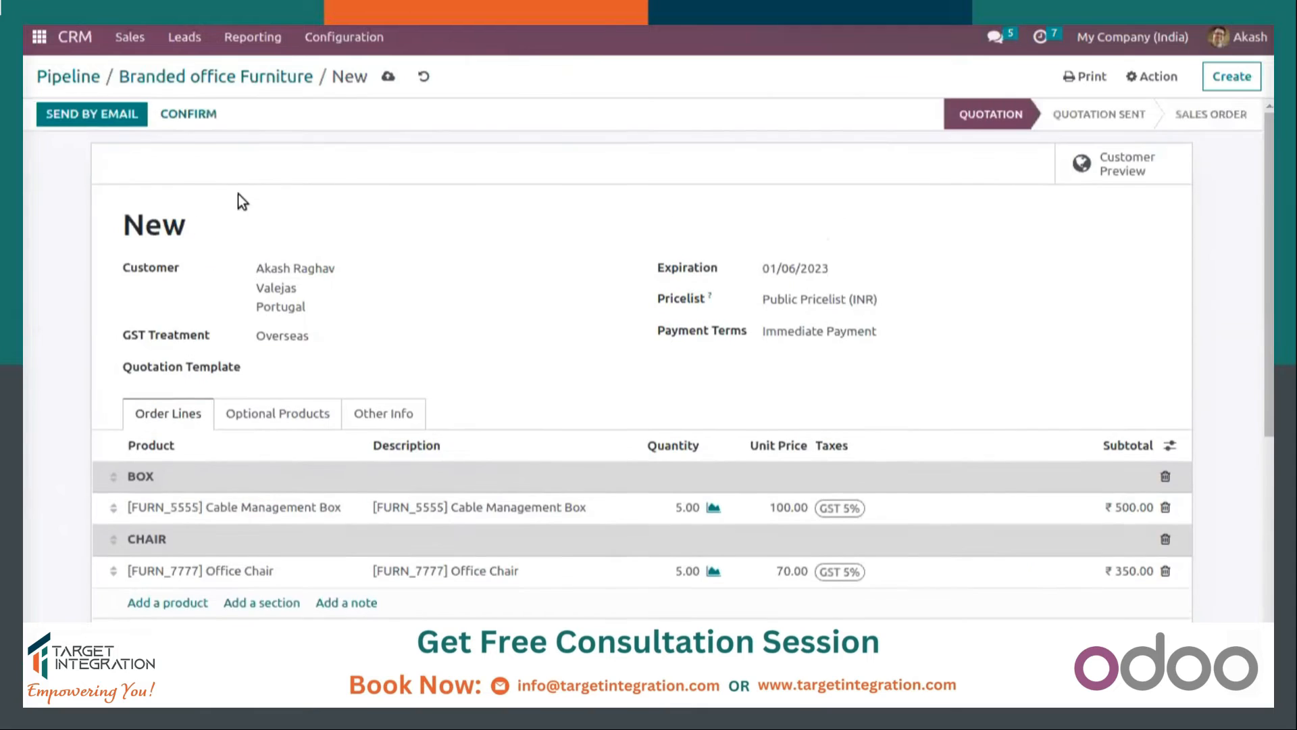
click(383, 78)
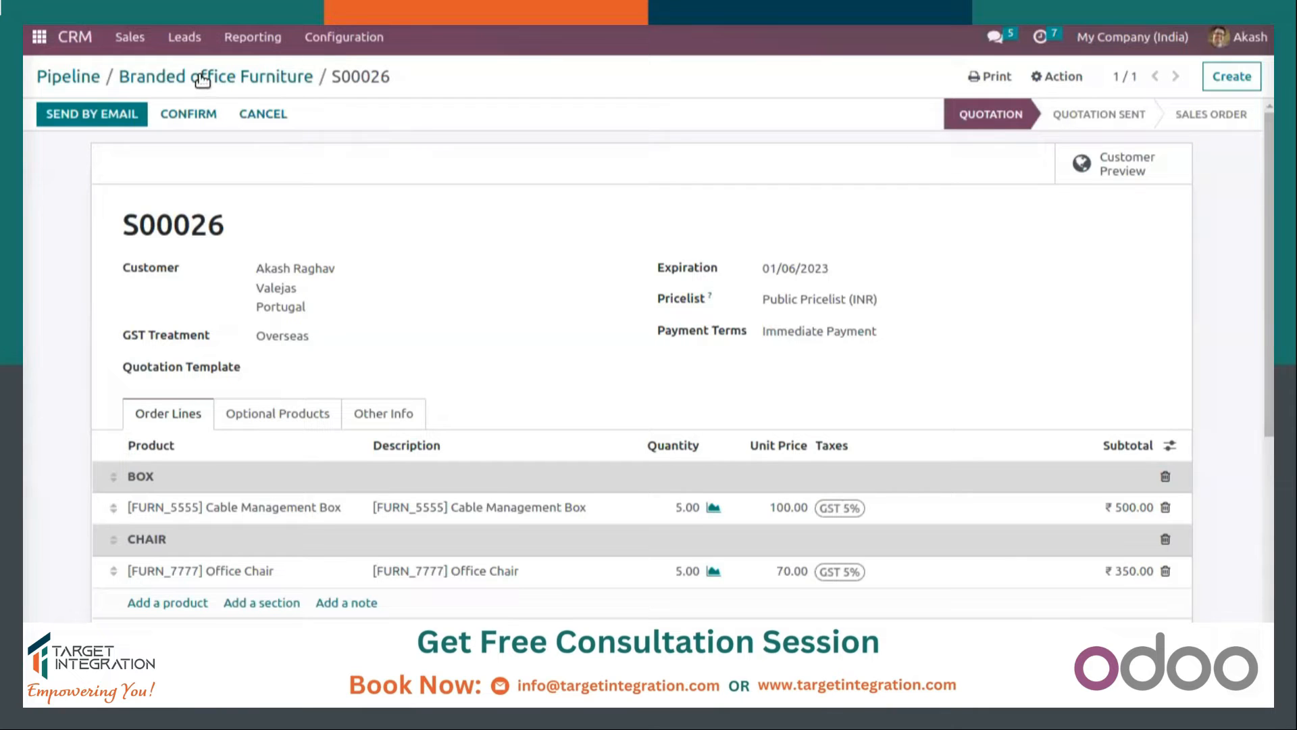
click(226, 76)
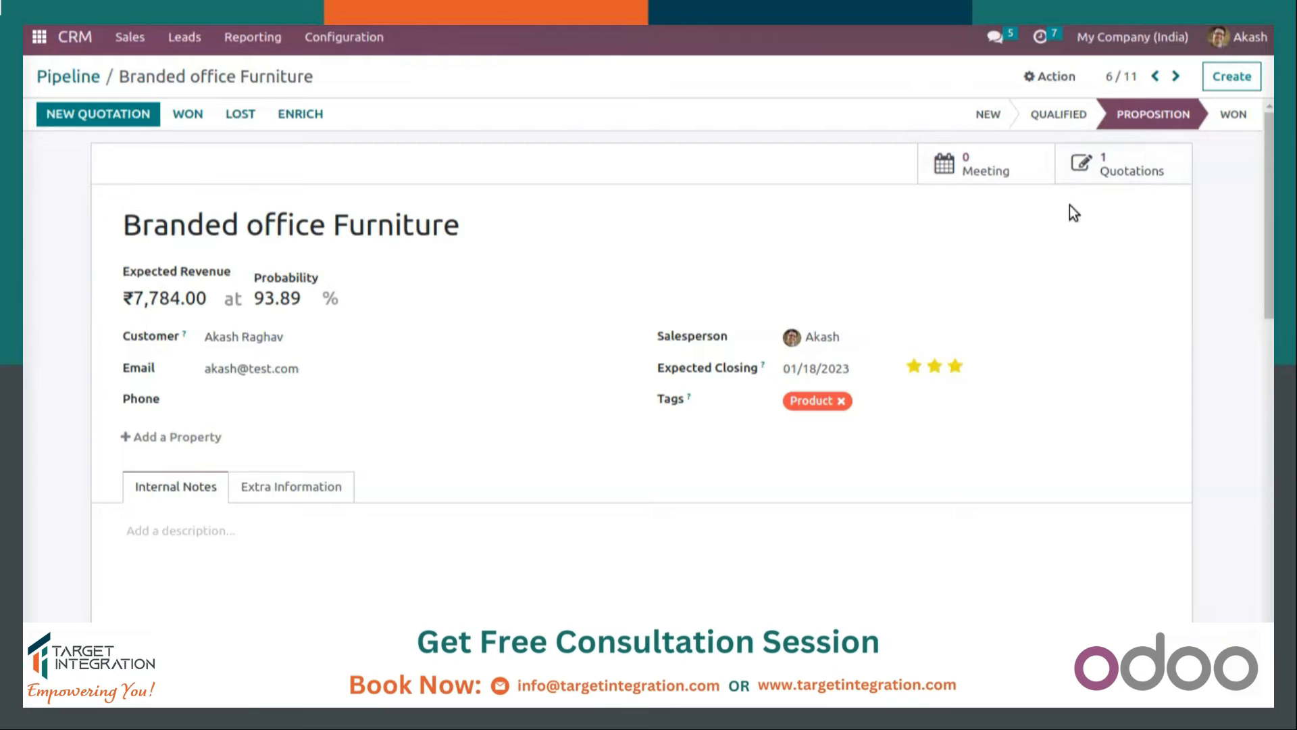
click(1113, 168)
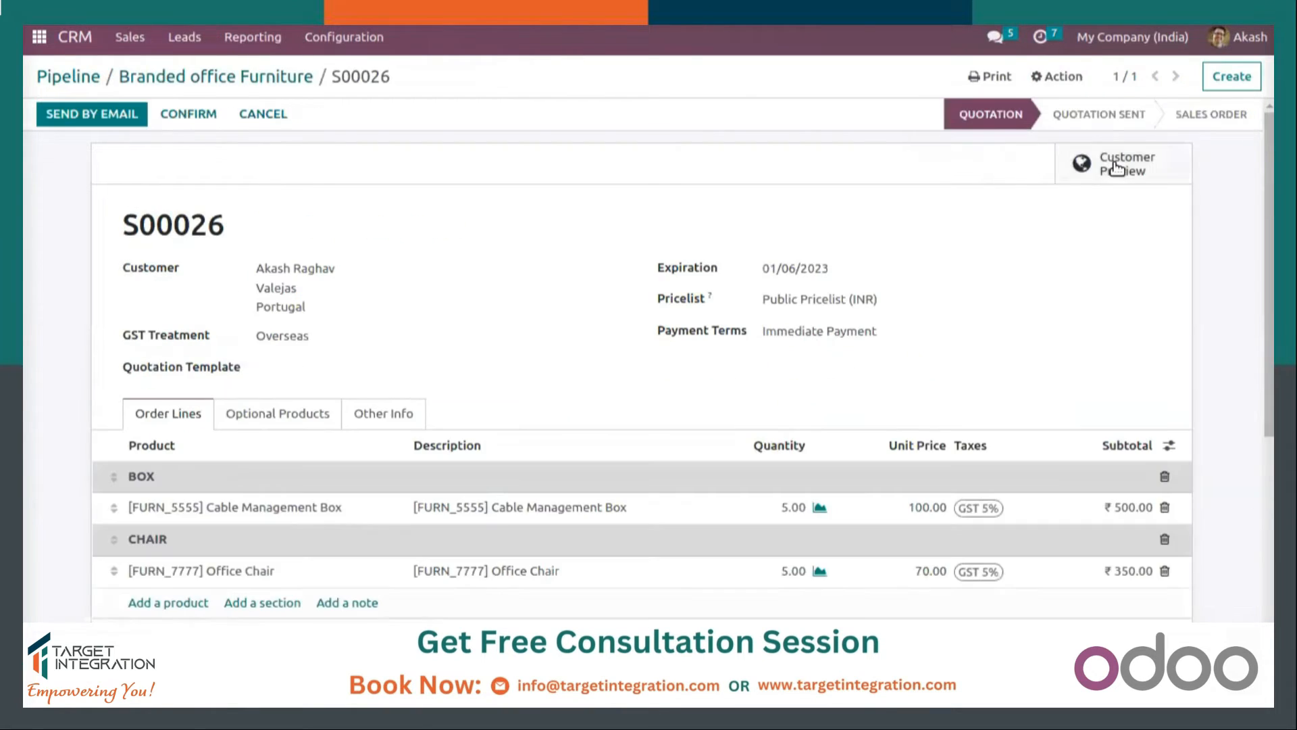
Review quotation S00026 and email it to the customer with S00026.pdf attached, using the Sales: Send Quotation template
drag(128, 219, 250, 220)
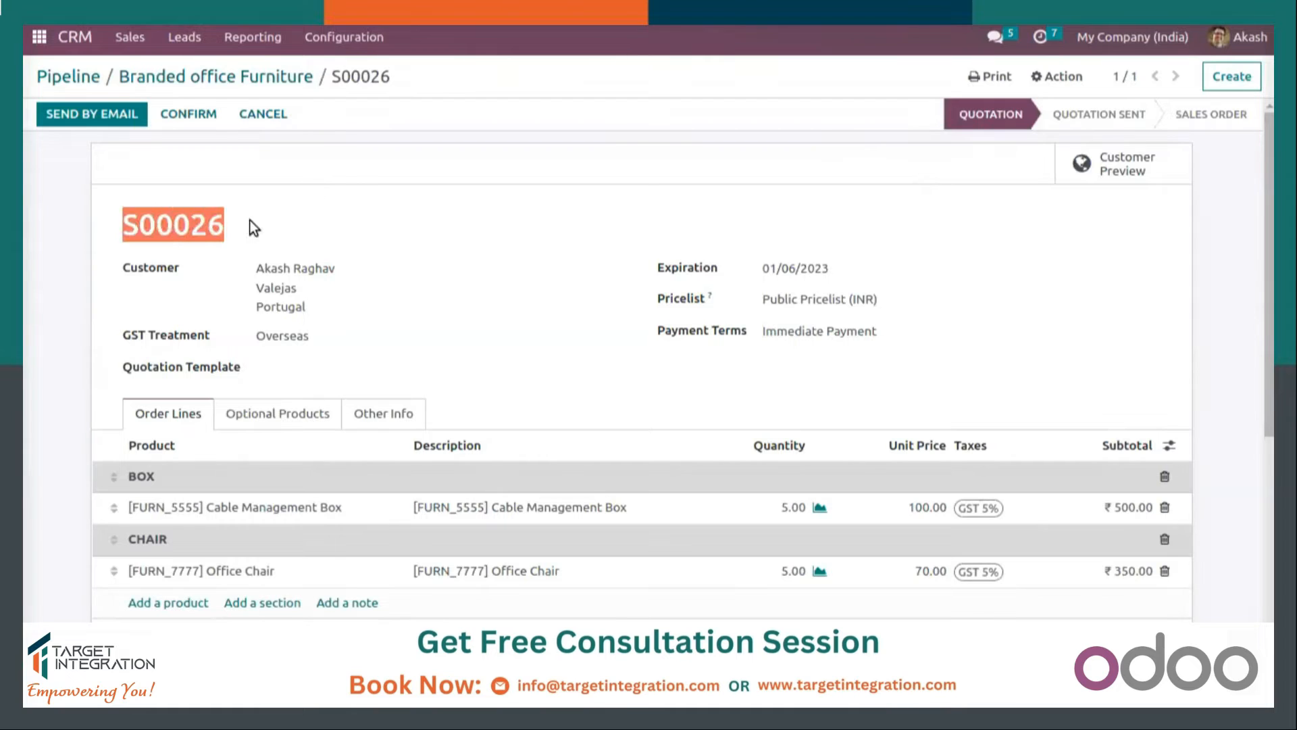
click(251, 220)
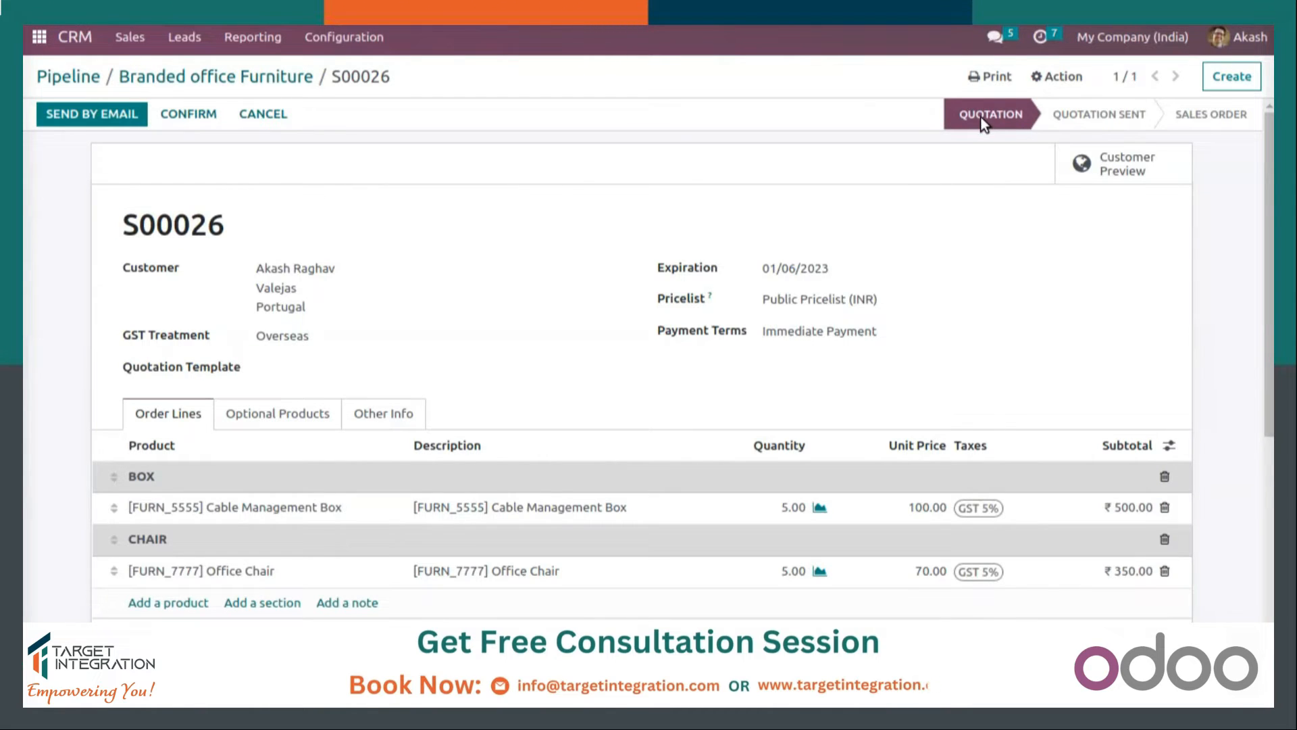
scroll(520, 322, down, 3)
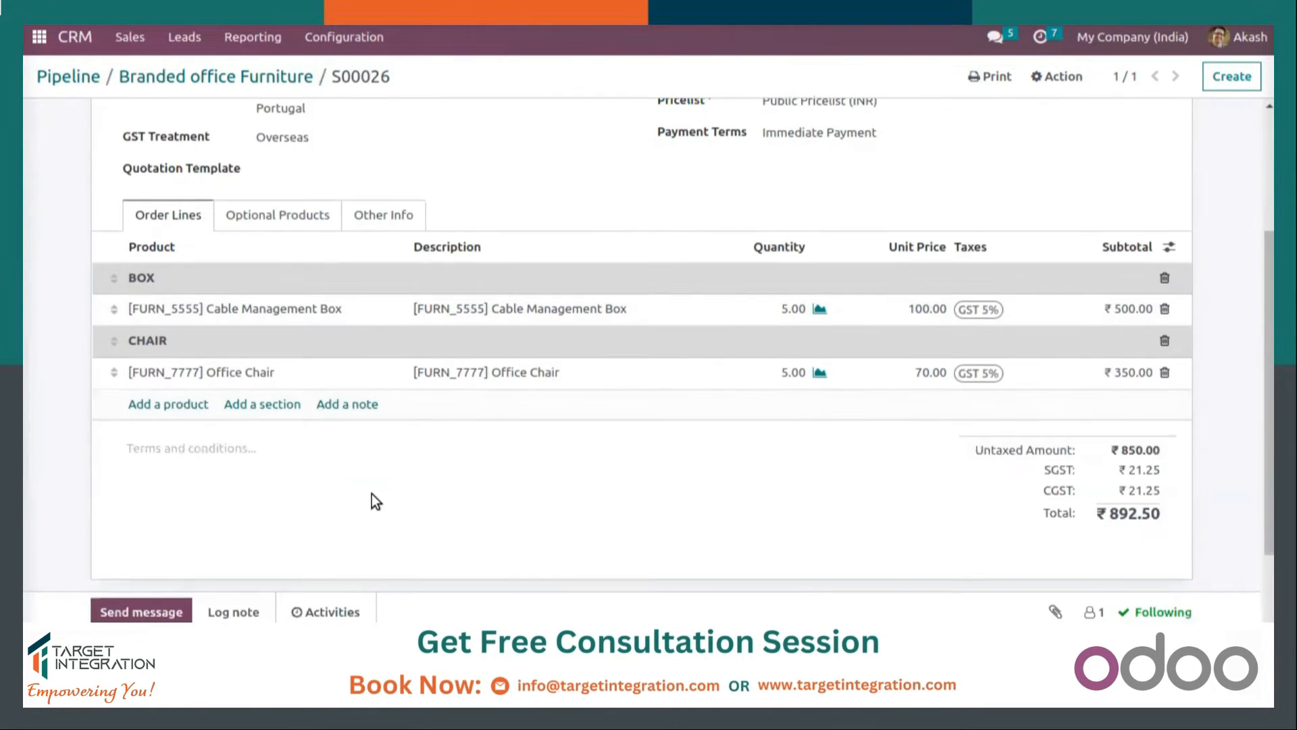
scroll(371, 492, down, 1)
scroll(371, 489, up, 4)
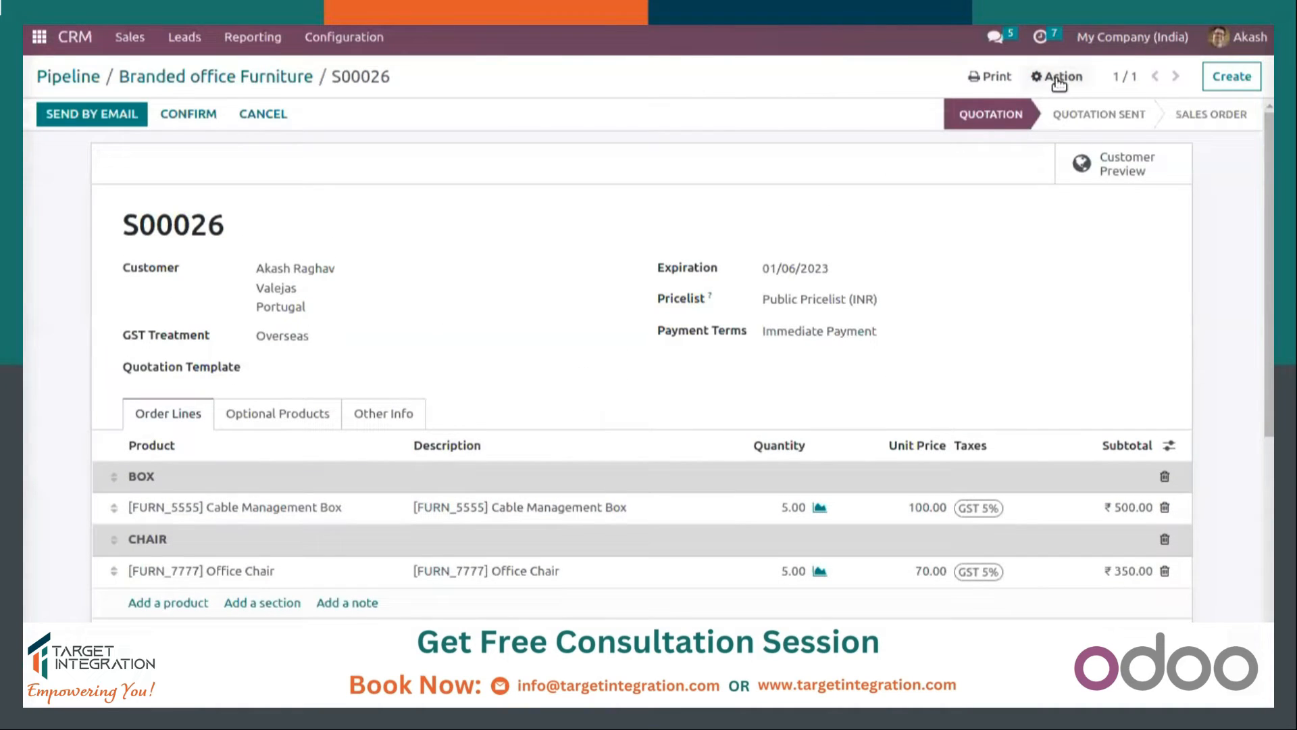
click(95, 111)
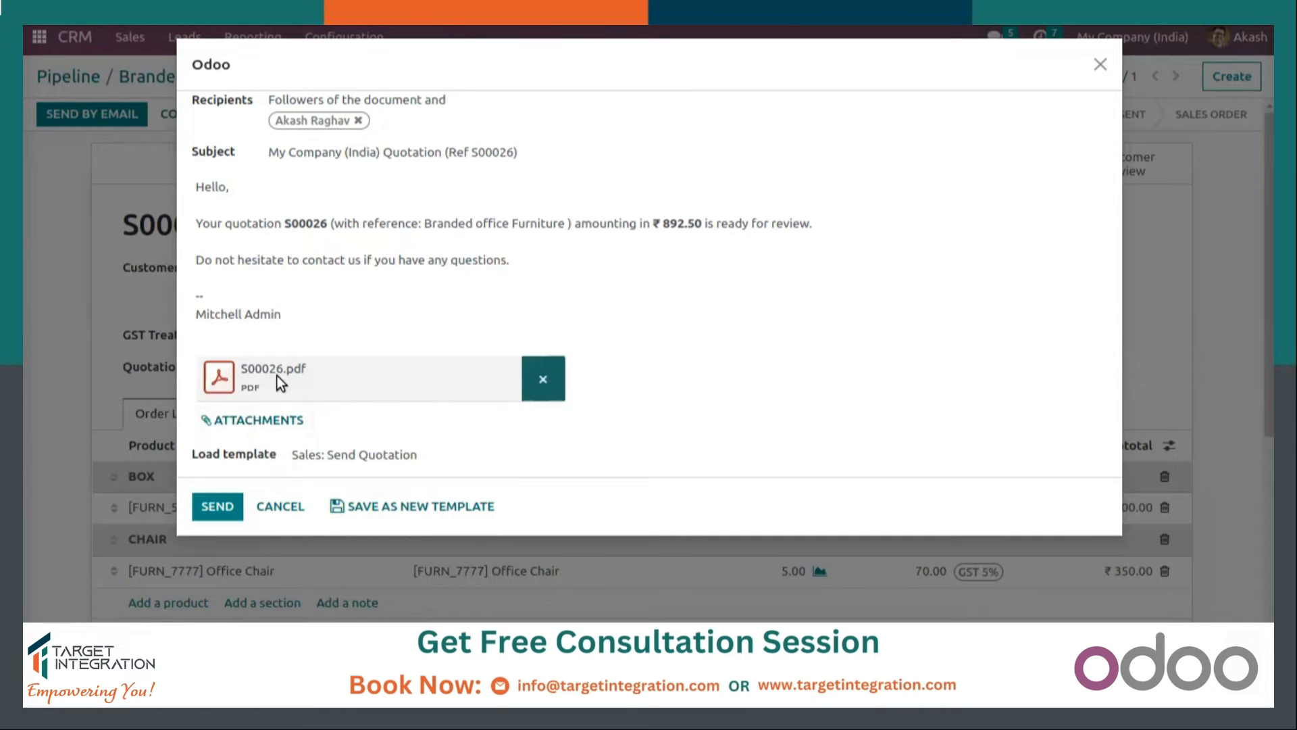
click(211, 505)
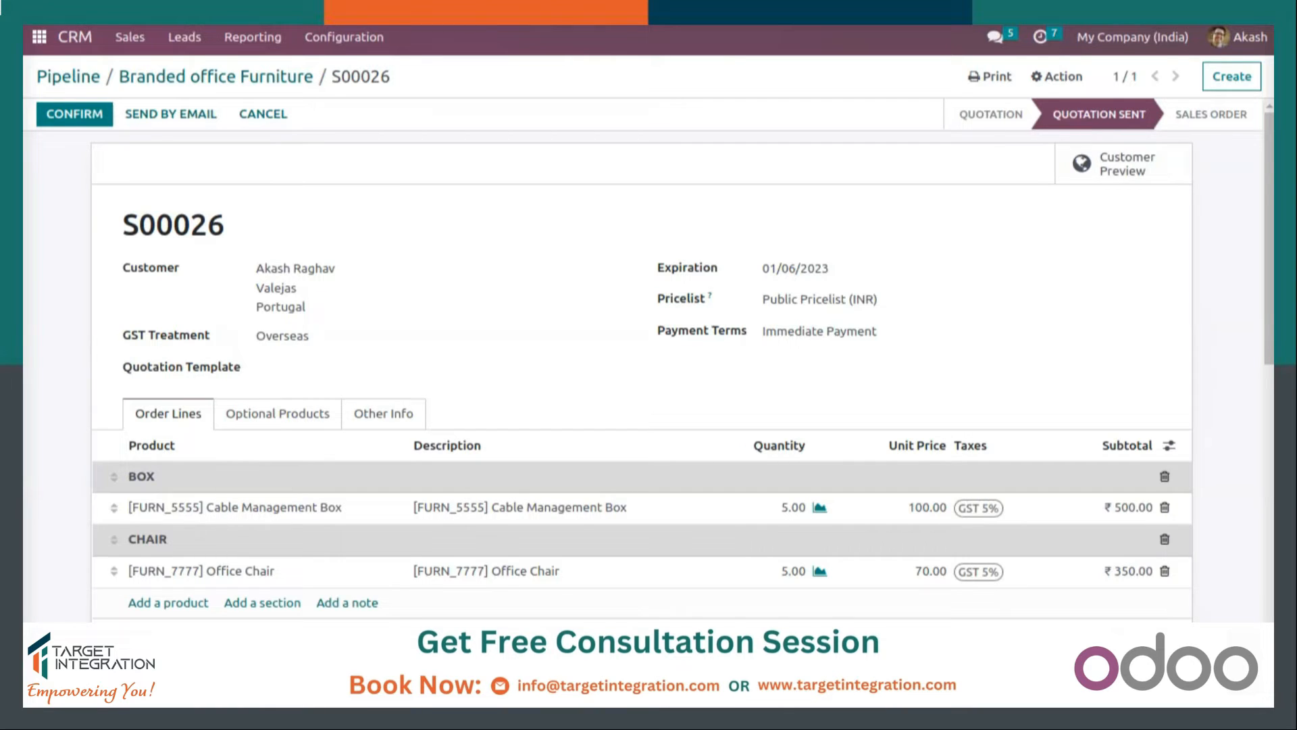
Review the sent email in the quotation's message history, and view the activity types available for scheduling without creating an activity
scroll(1132, 520, down, 10)
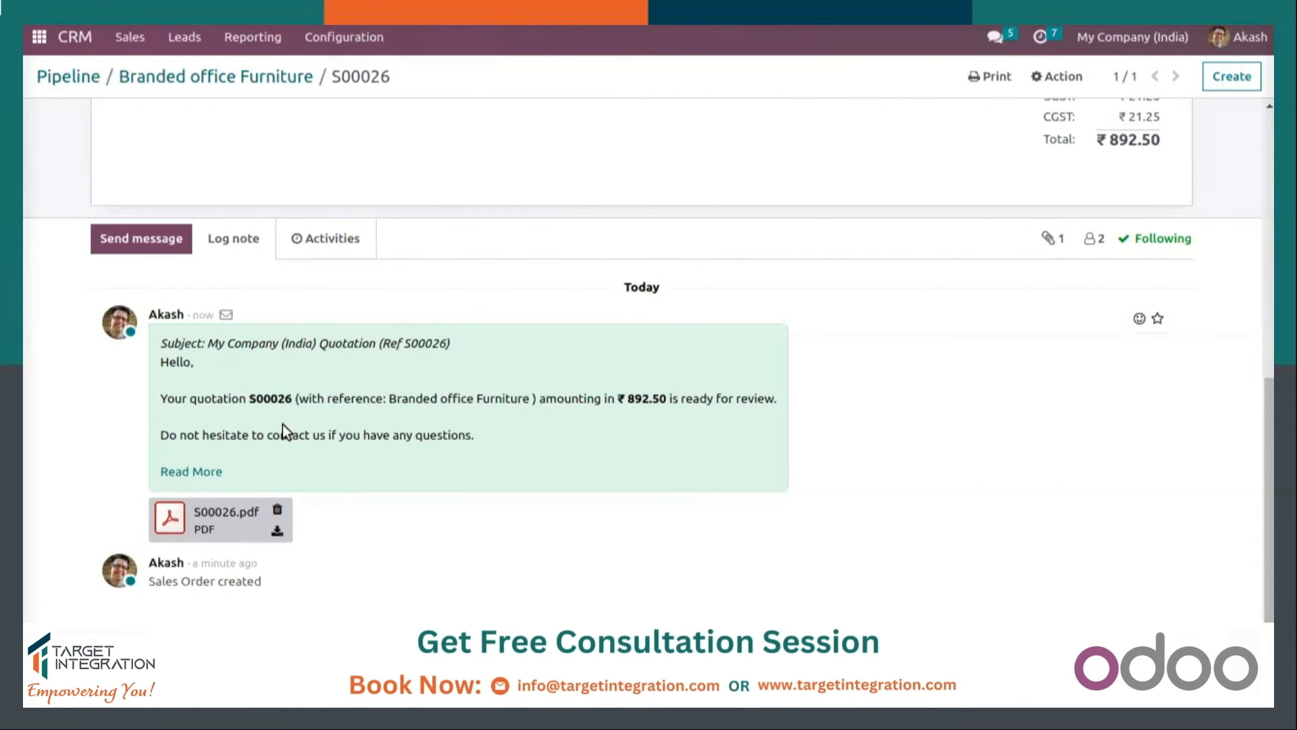
scroll(273, 412, up, 2)
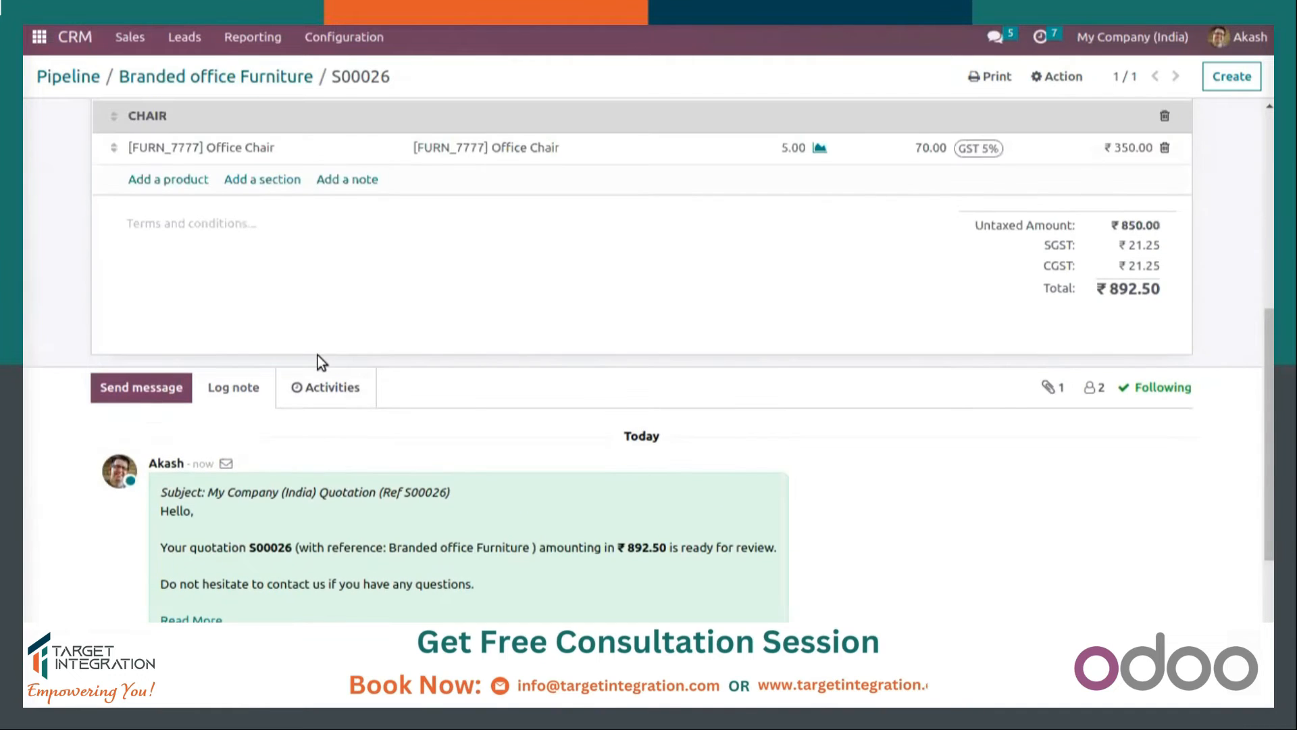
click(308, 389)
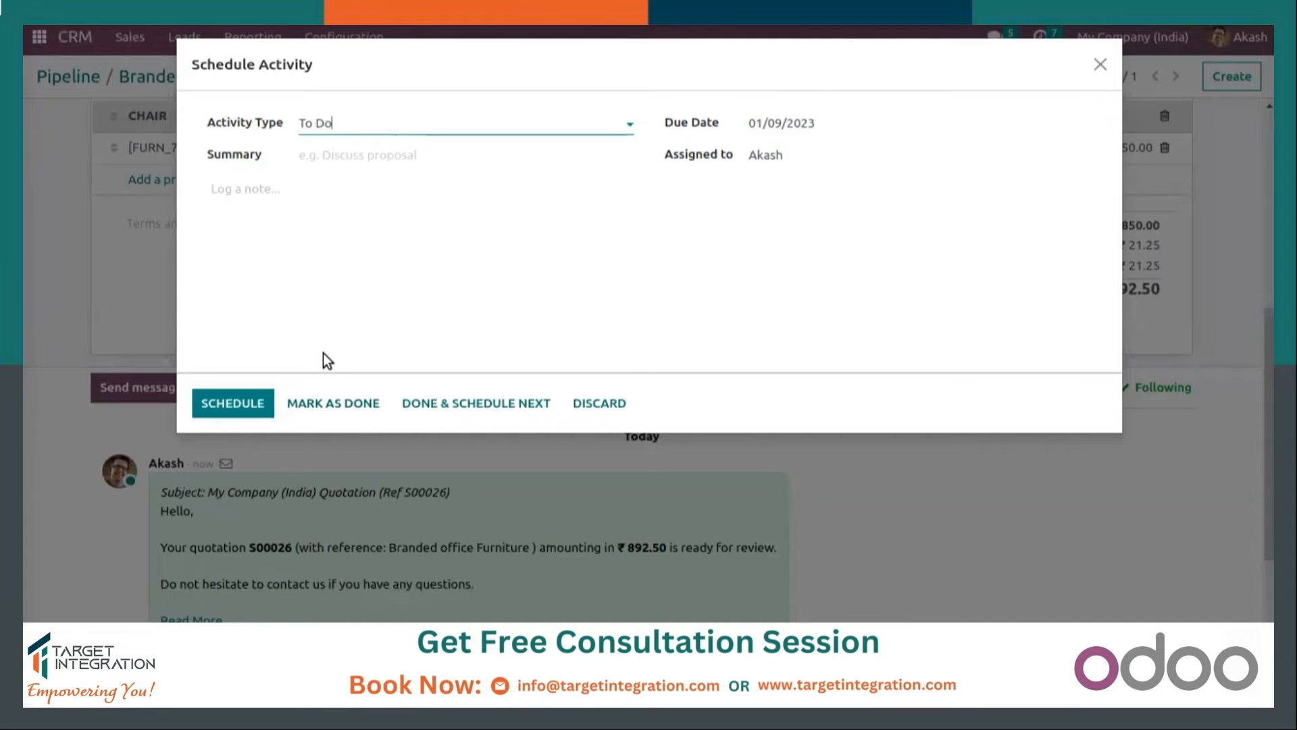
click(329, 124)
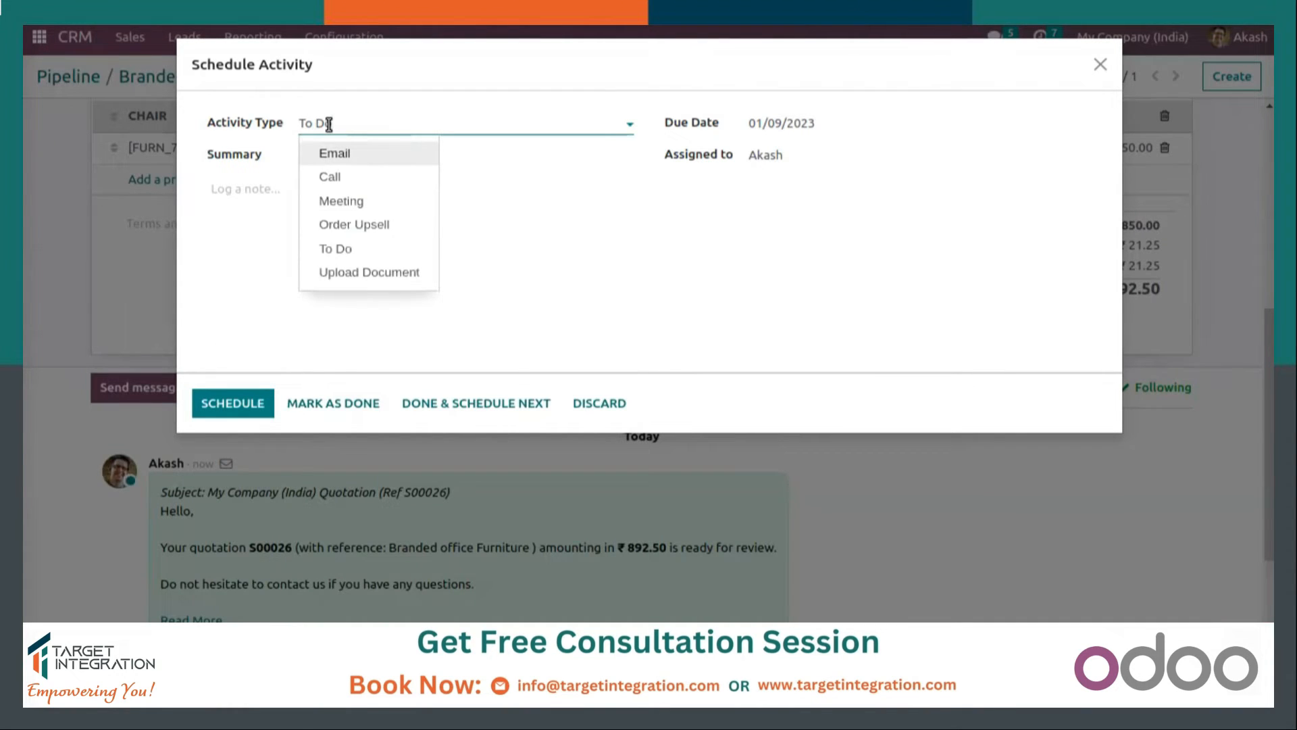
click(197, 218)
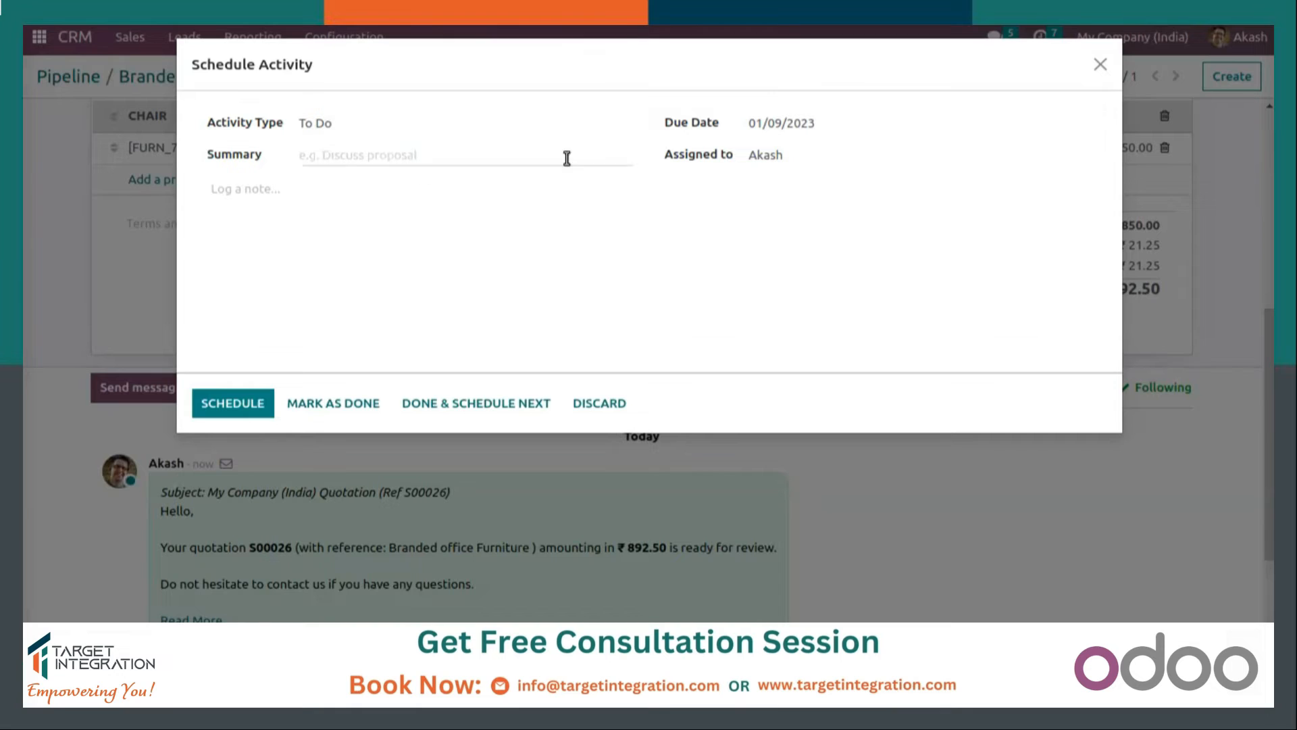
click(1098, 65)
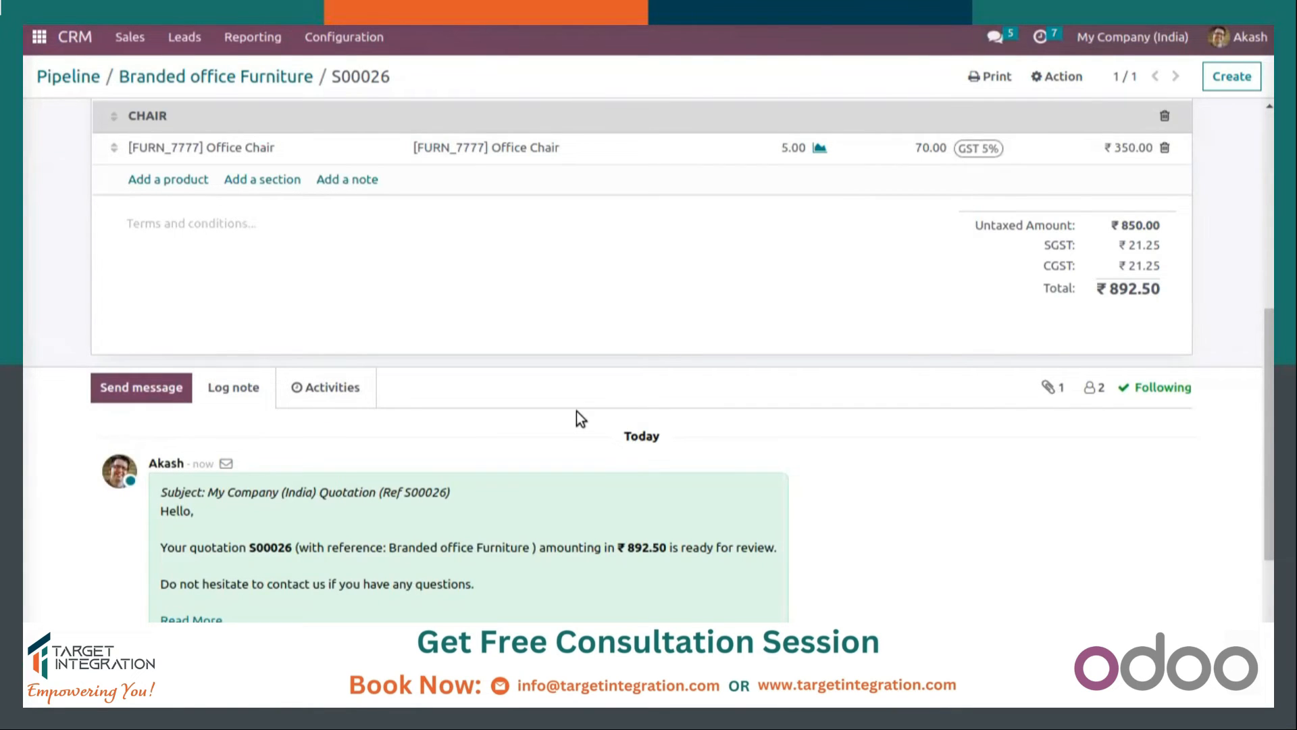
Attach Policy_Document.pdf from the Downloads folder to the quotation's files
scroll(554, 364, up, 1)
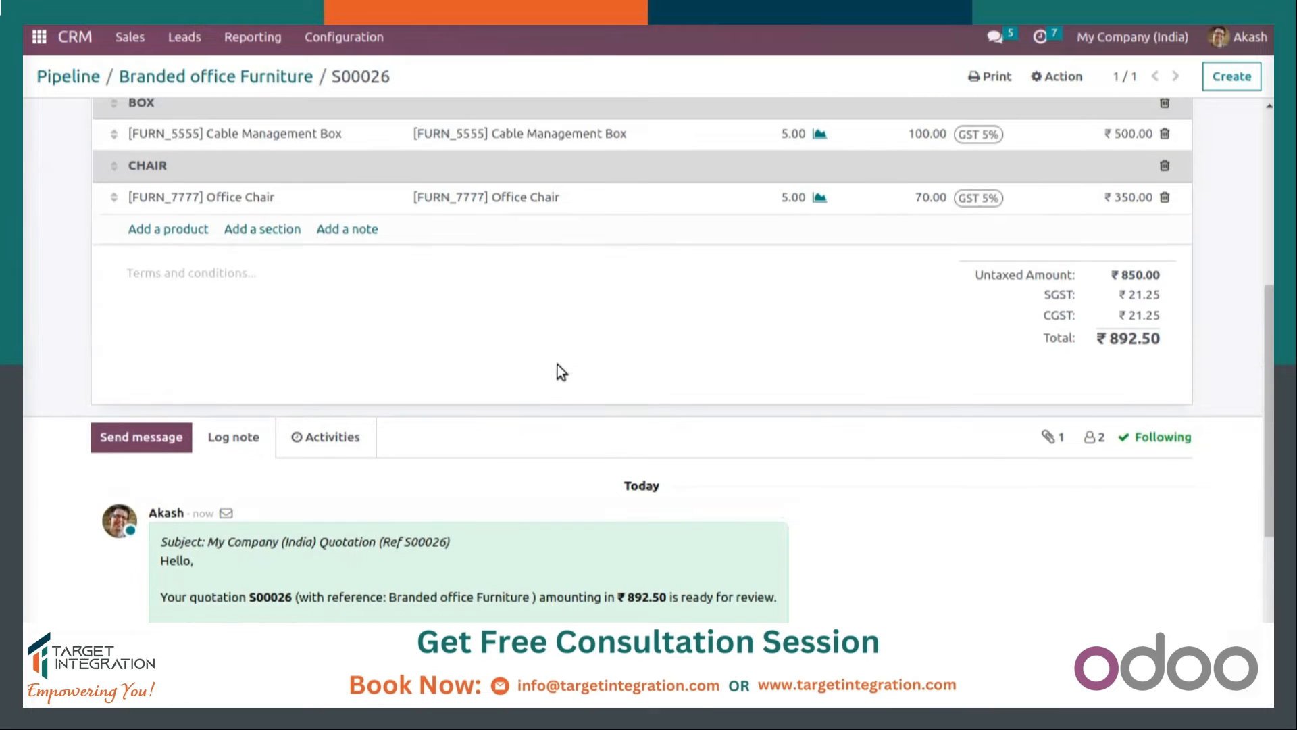
click(1047, 439)
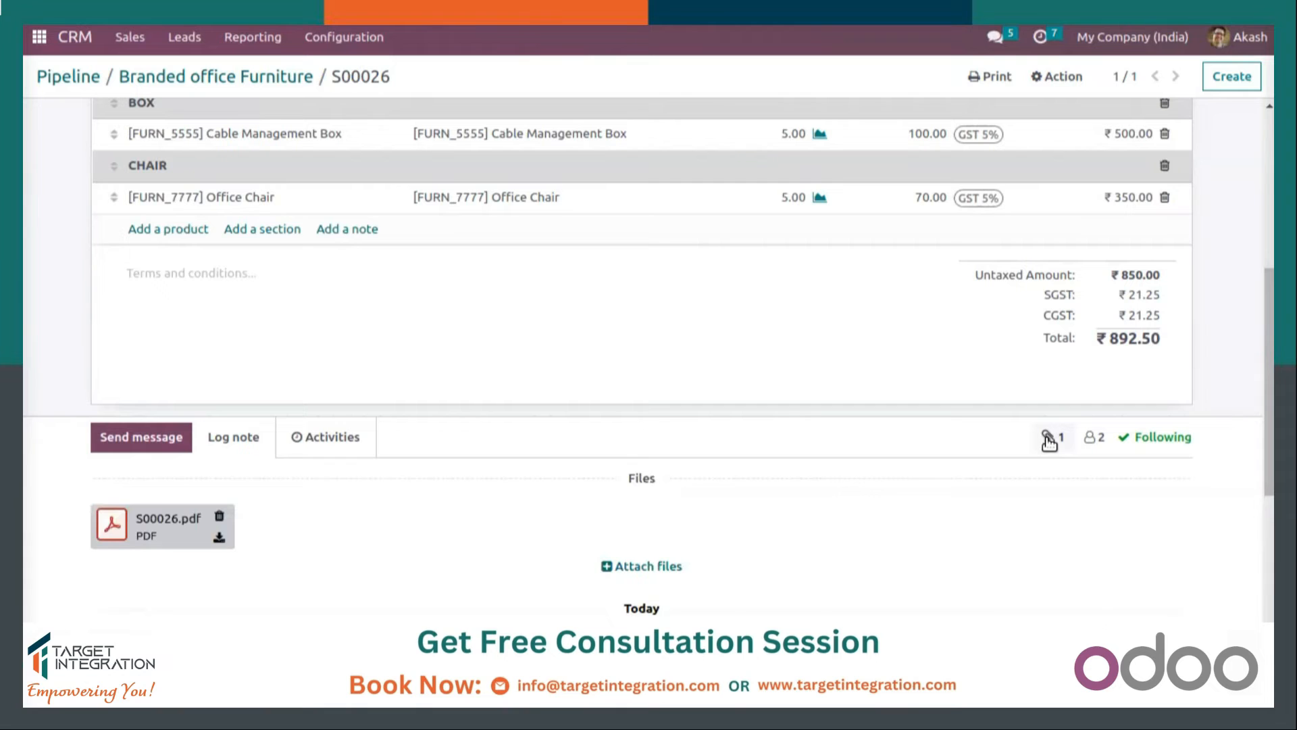
click(611, 568)
click(411, 198)
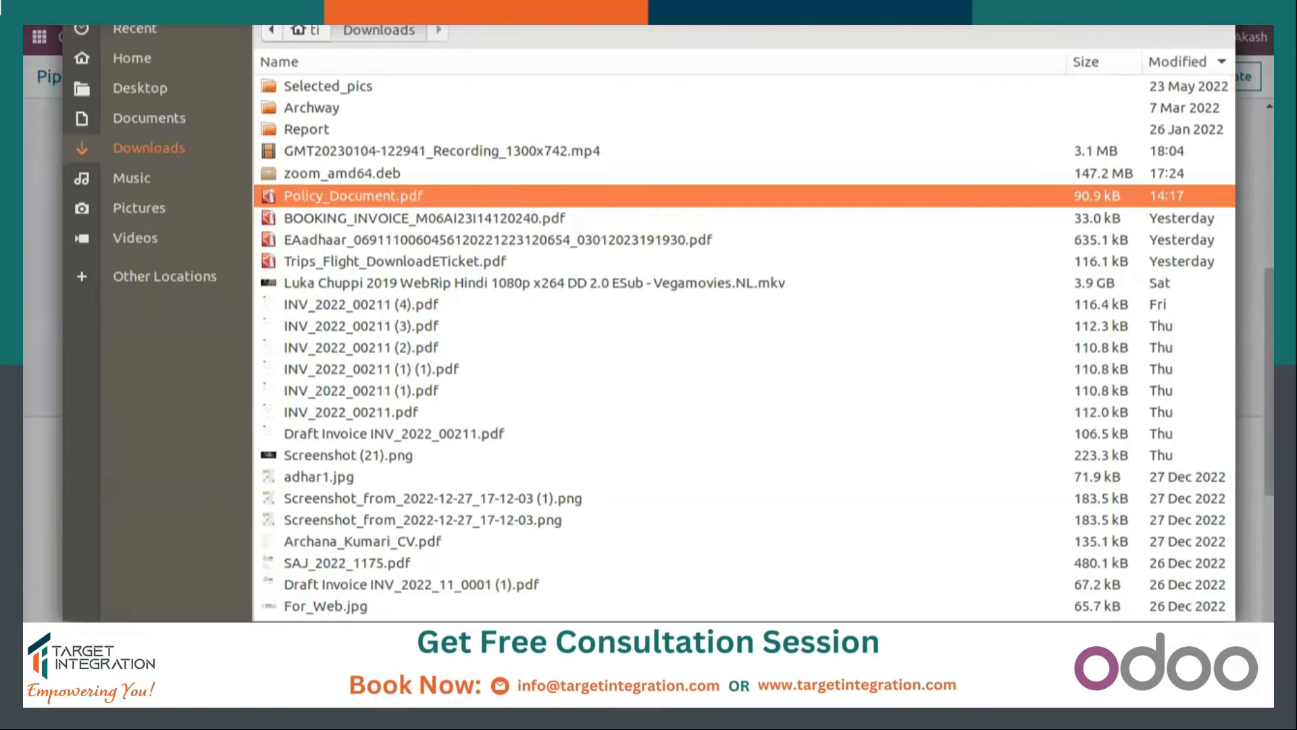
key(Return)
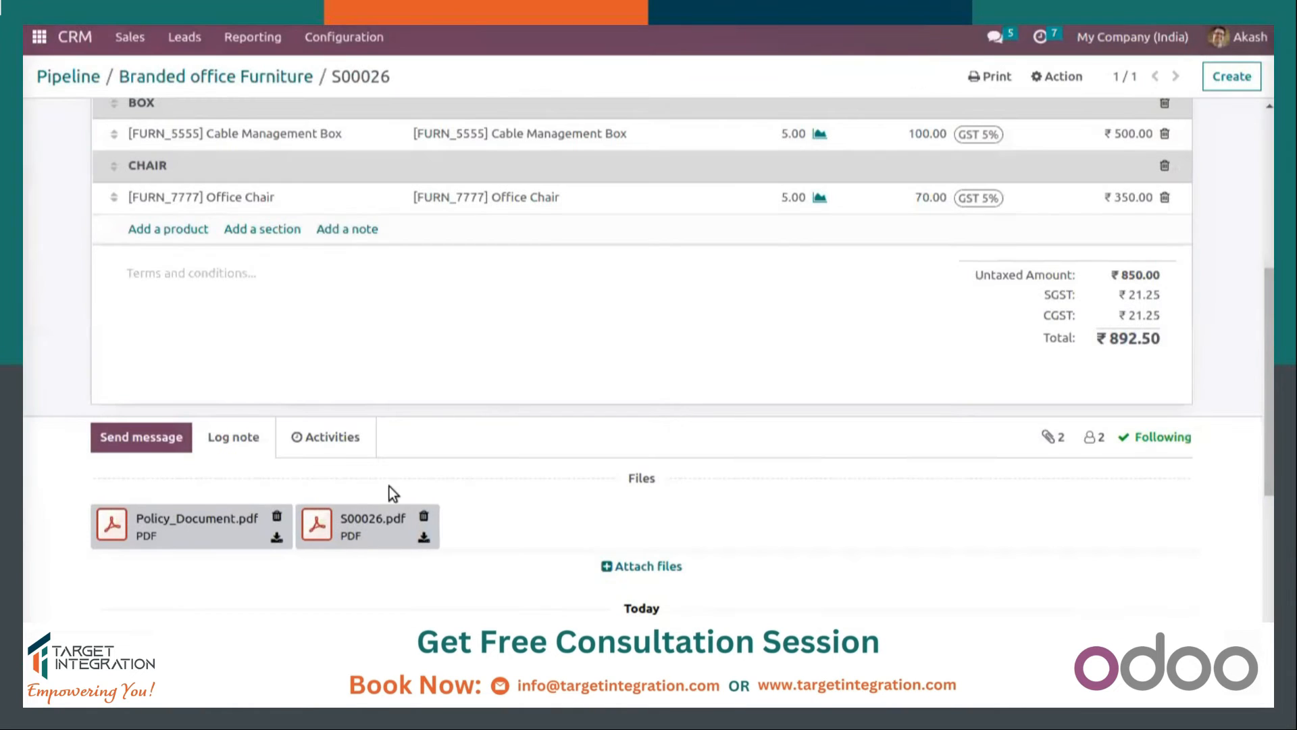
Switch to the Sales app, open quotation S00026 and confirm it as a sales order
scroll(386, 451, up, 5)
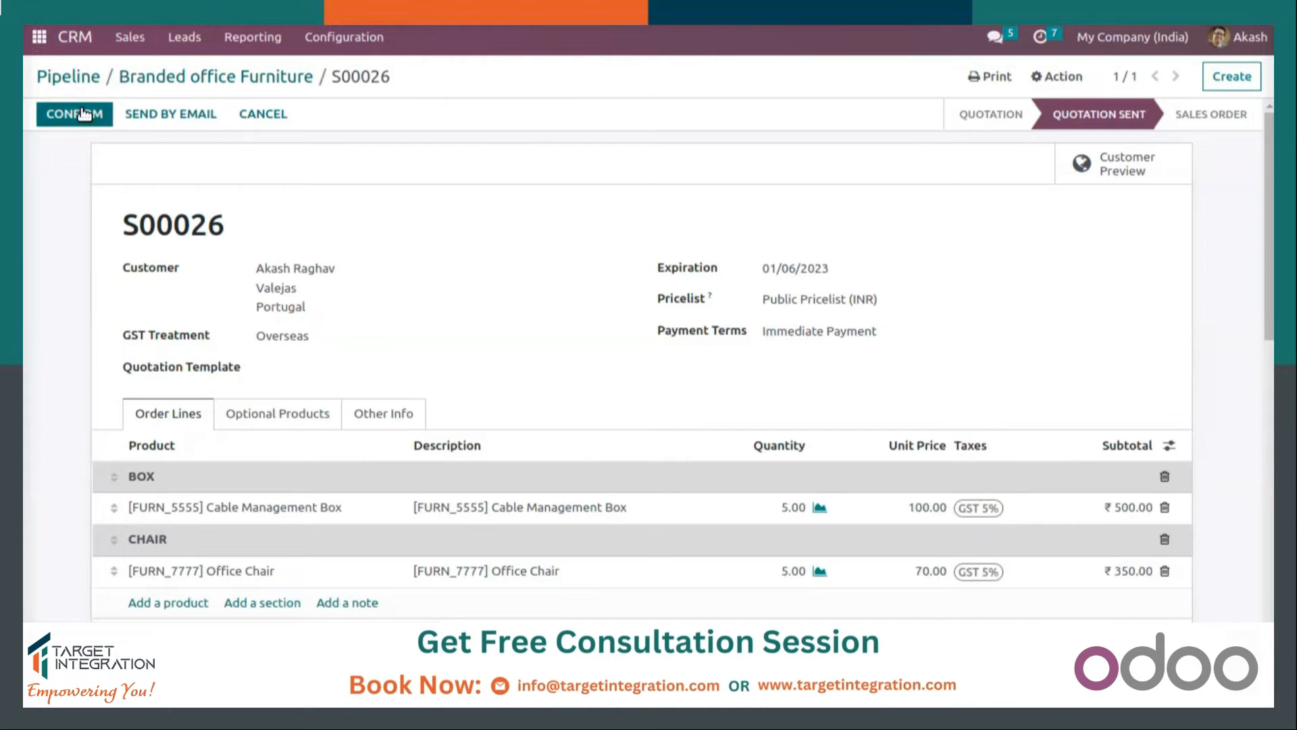
click(40, 42)
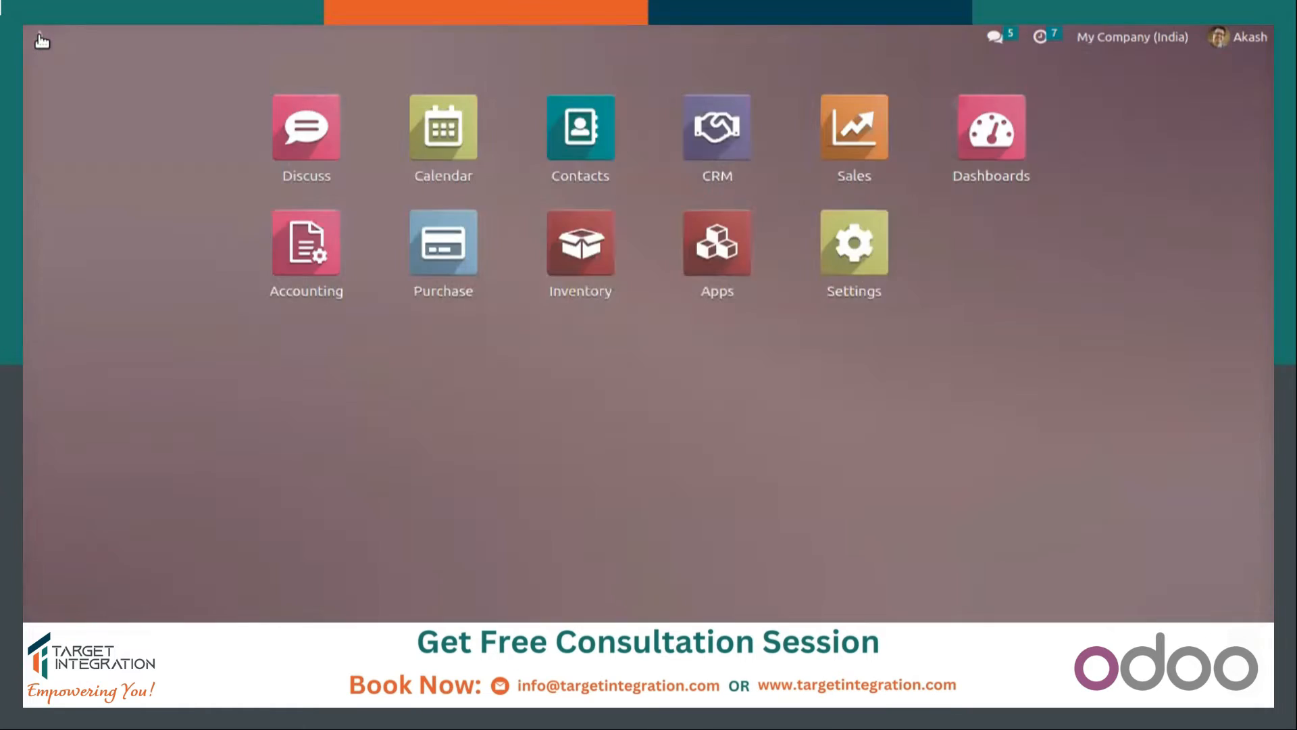
click(863, 156)
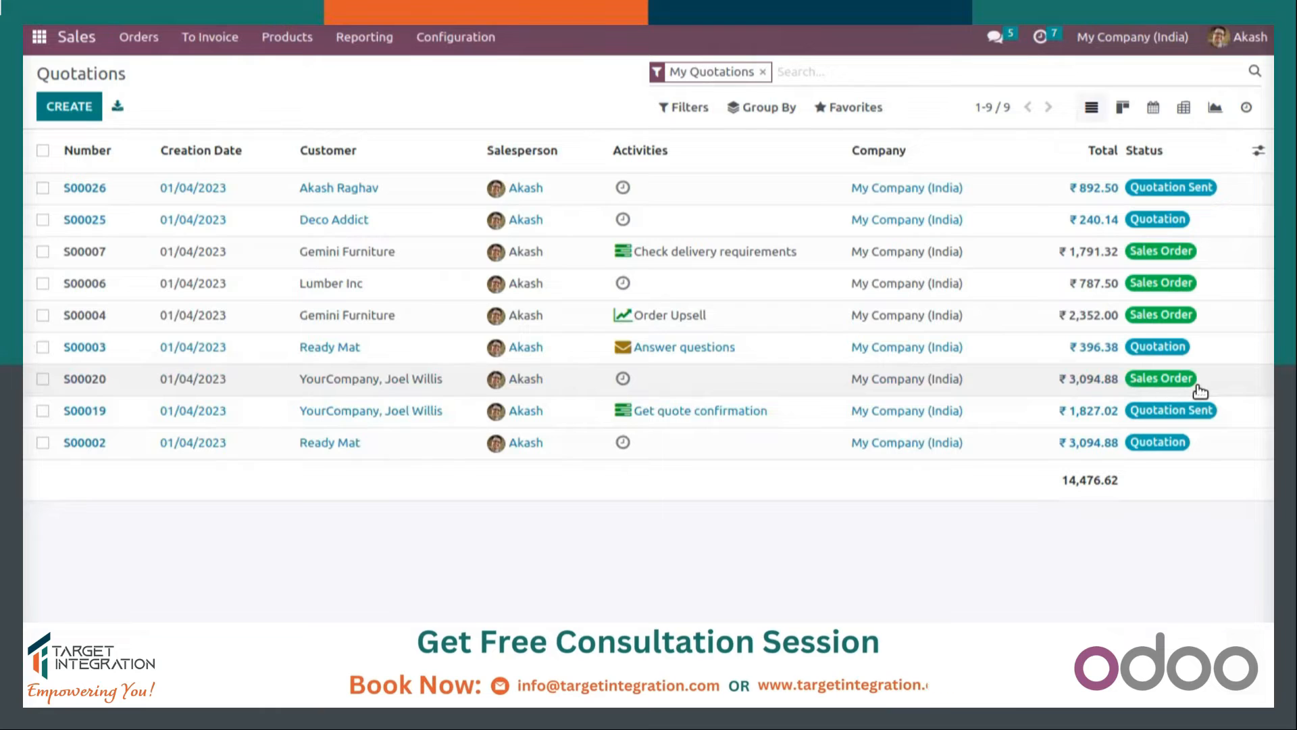
click(142, 187)
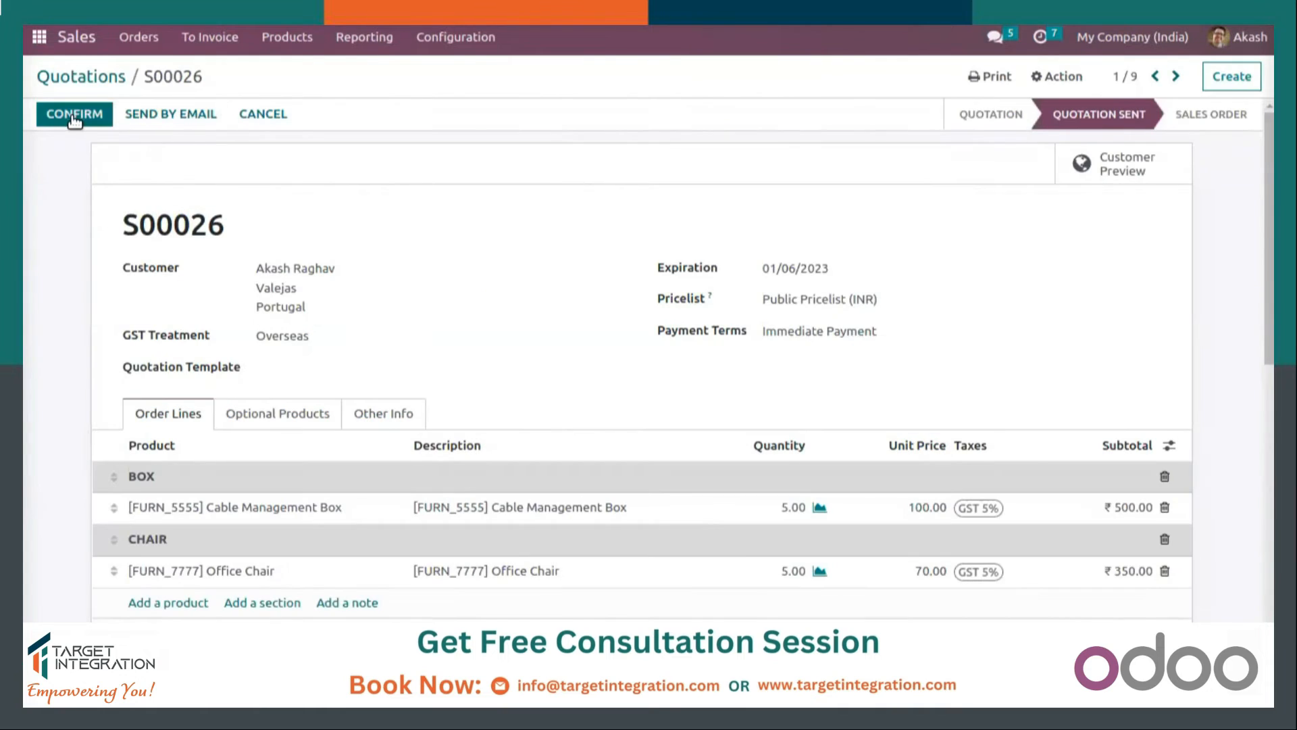
click(73, 117)
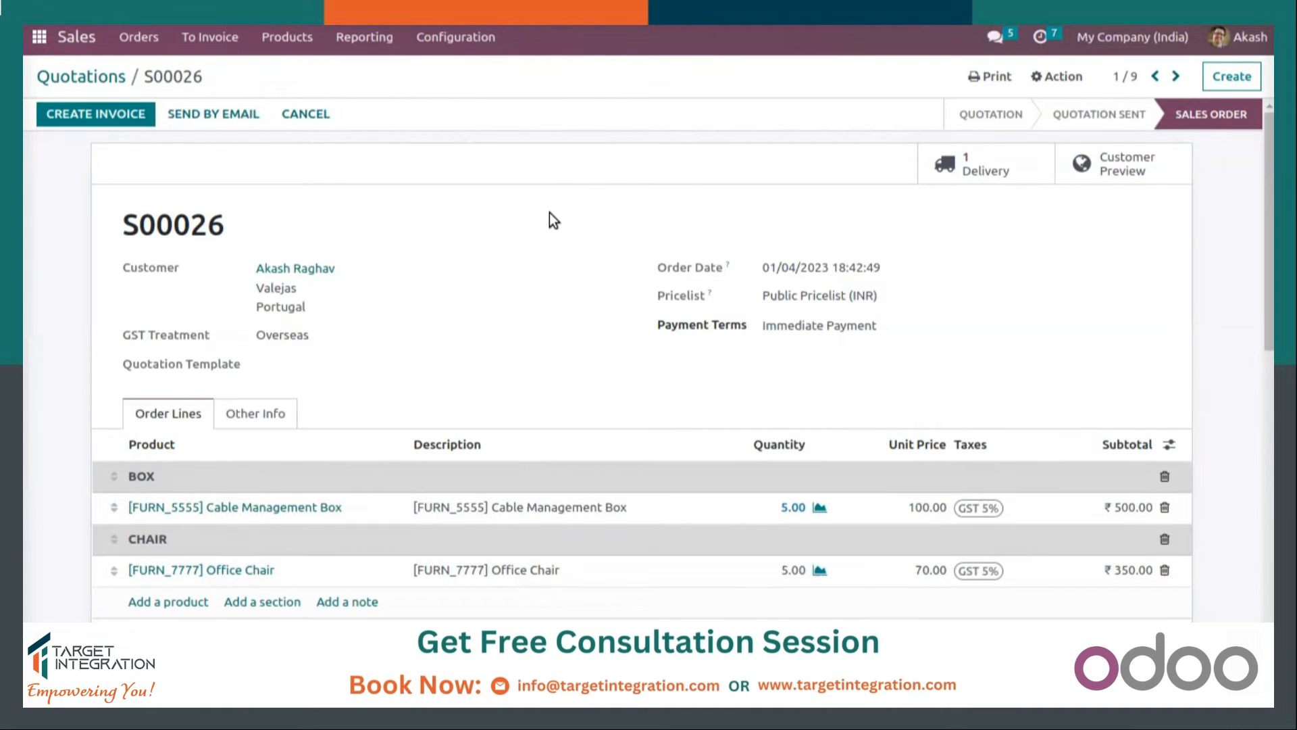
Review the confirmed sales order, and show the Delivered and Invoiced columns in its order lines
scroll(262, 321, down, 1)
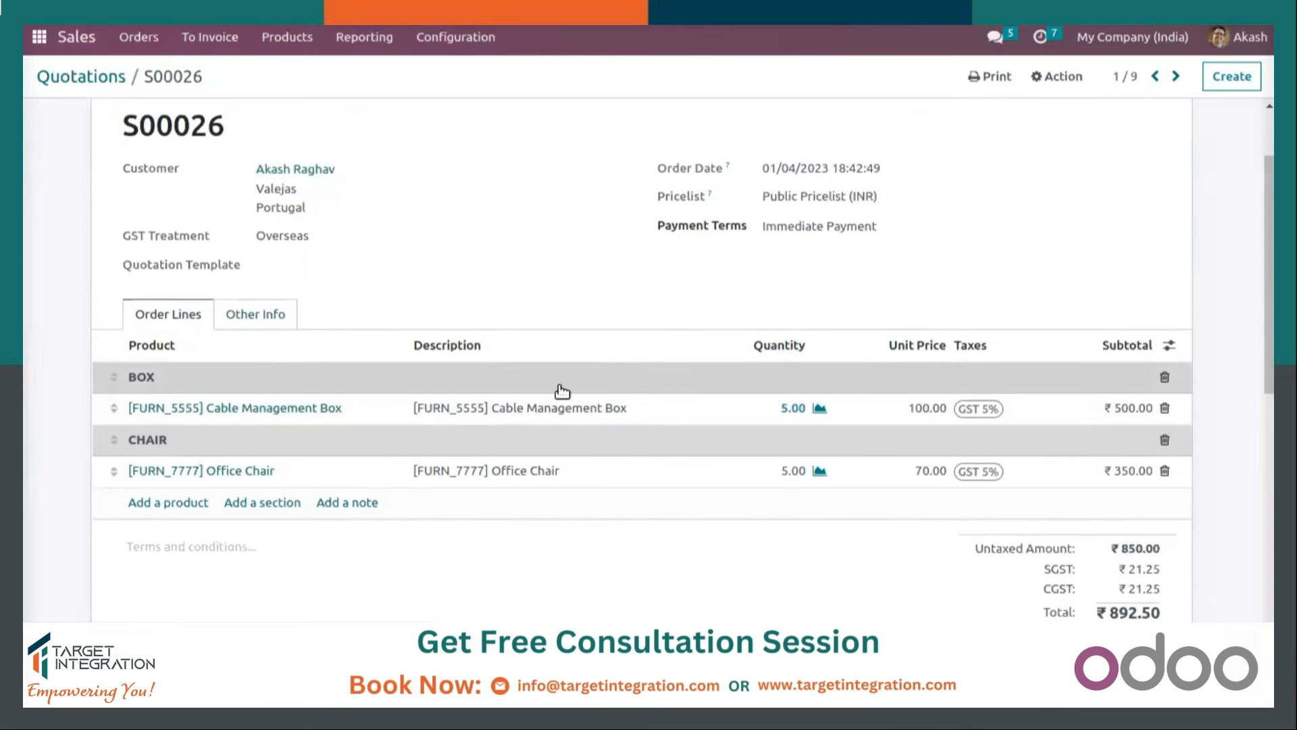
scroll(677, 402, up, 1)
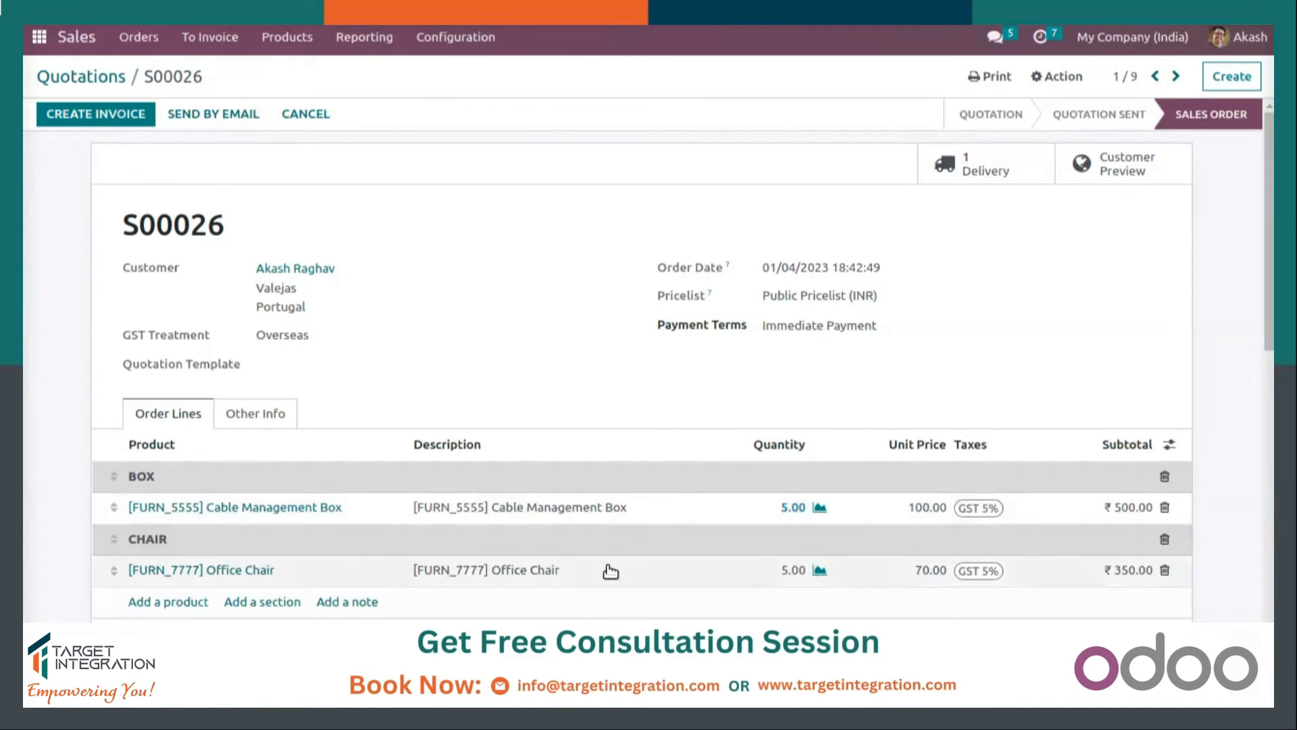
scroll(606, 366, down, 2)
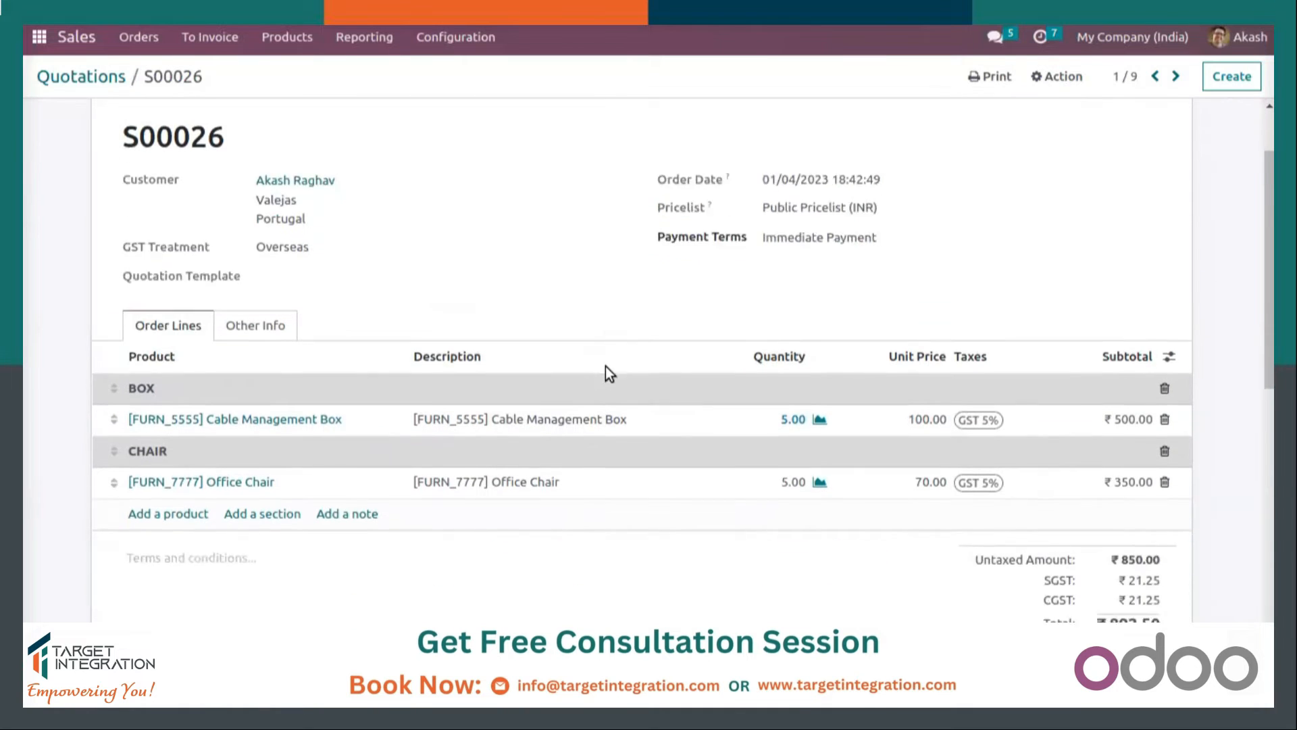
scroll(605, 366, up, 1)
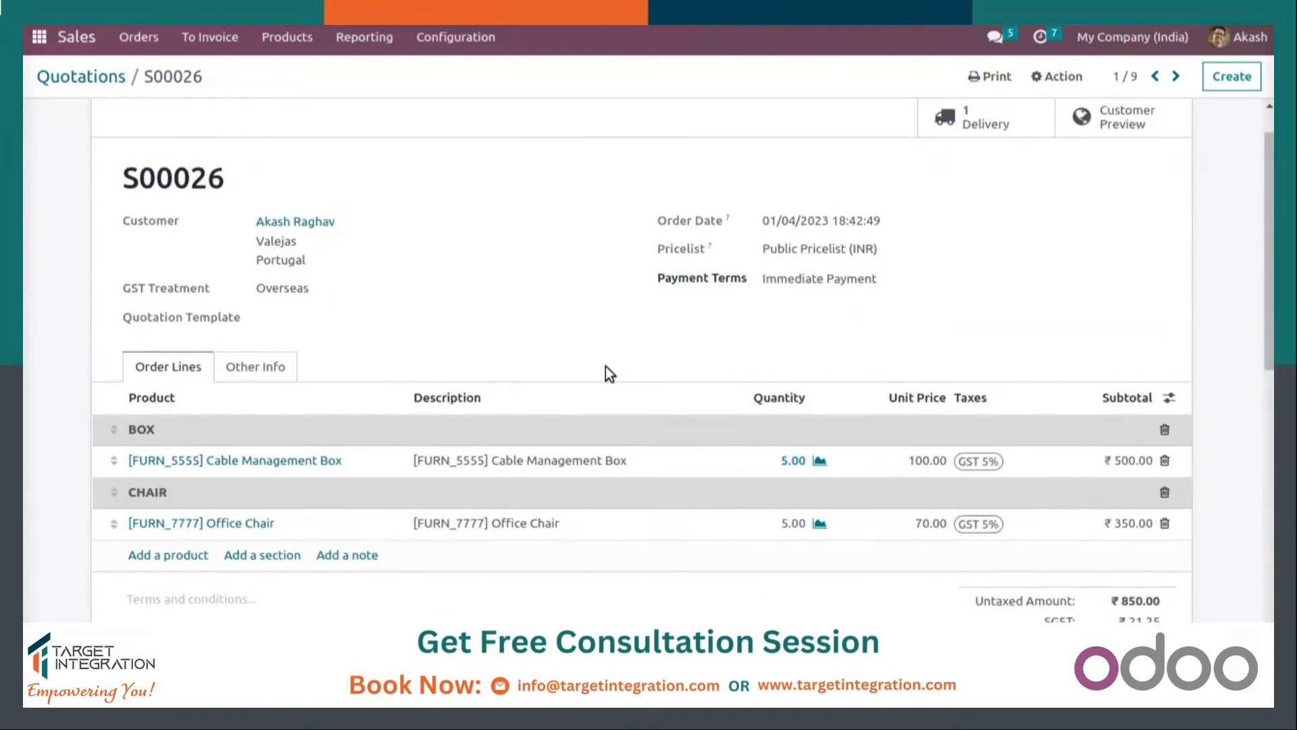
scroll(1088, 427, up, 1)
click(1172, 447)
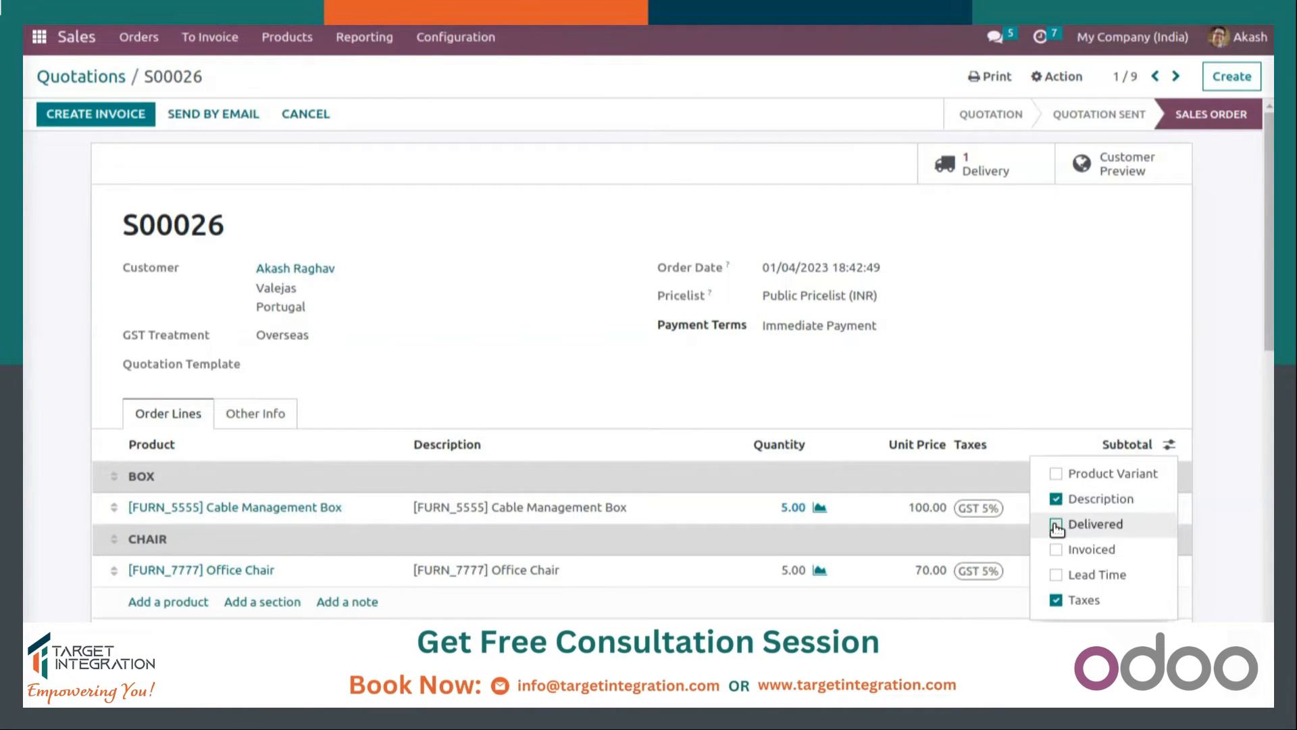
click(1056, 548)
click(1056, 525)
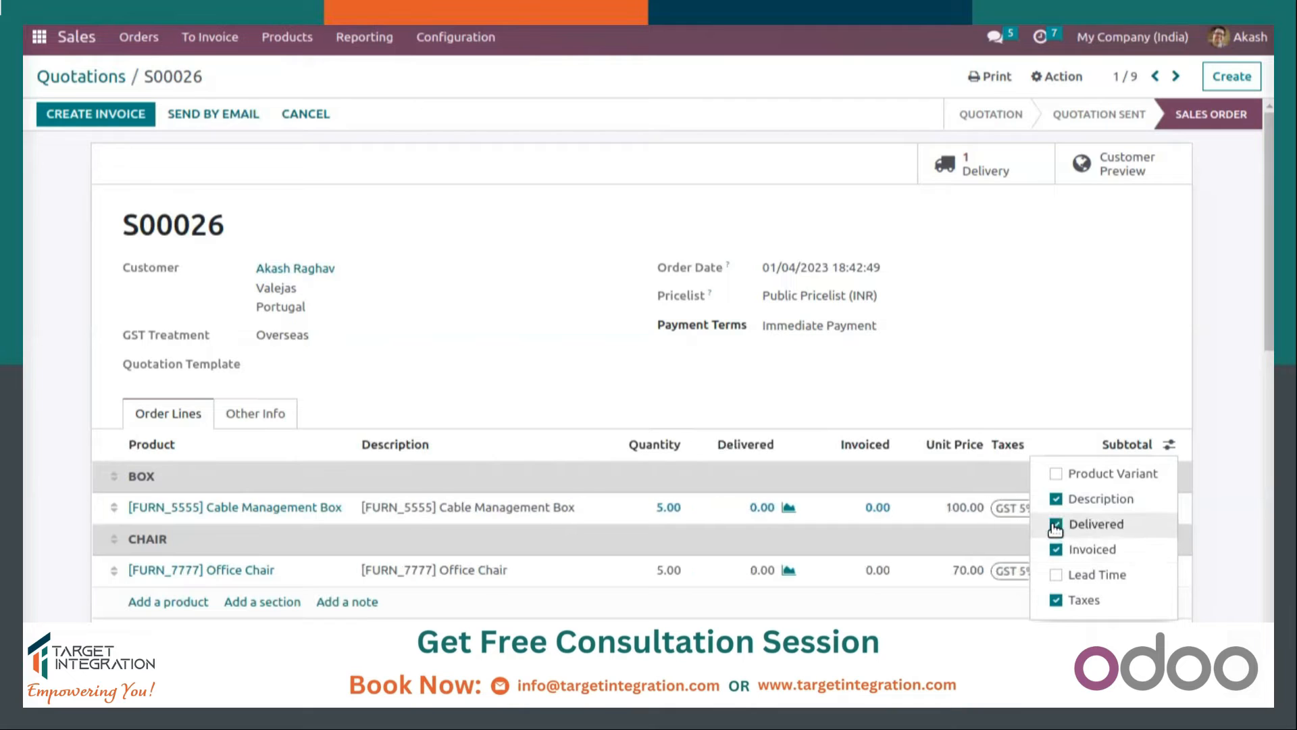
click(903, 386)
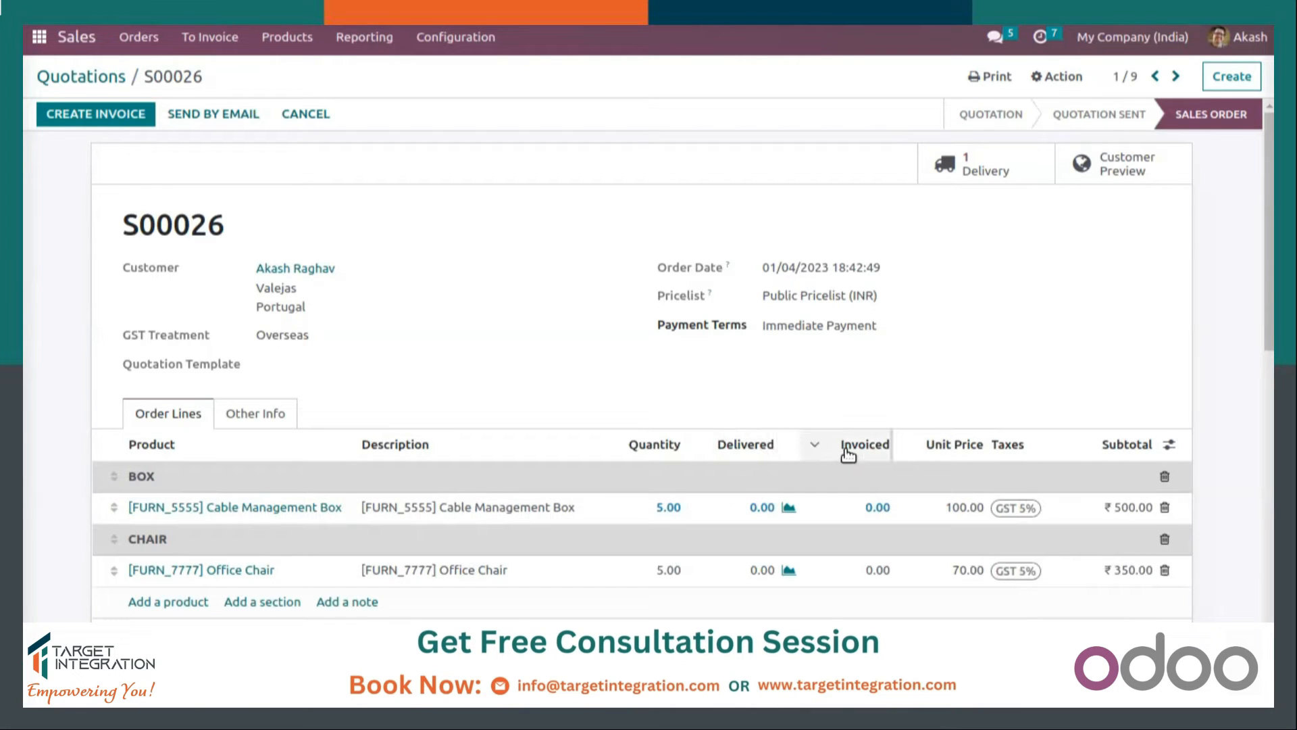
Review the sales order's lines and totals, and open its linked delivery
scroll(817, 399, down, 3)
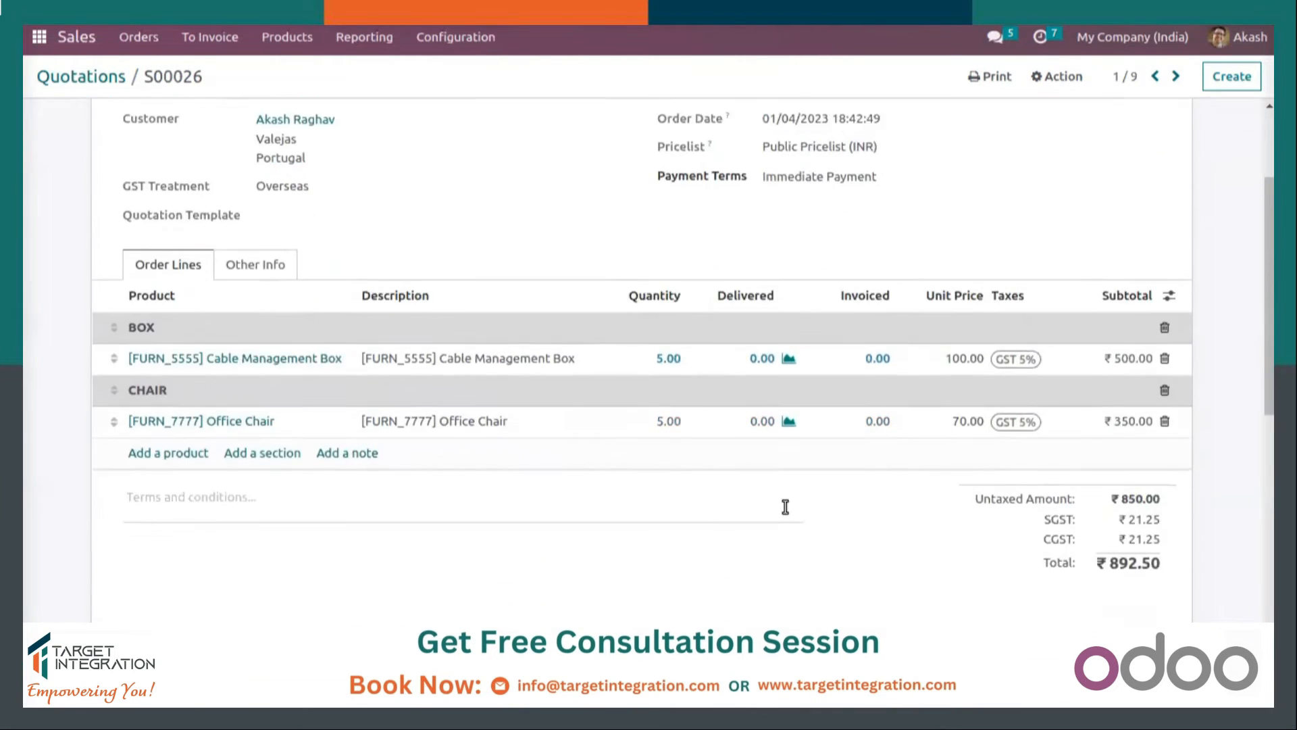
scroll(781, 503, up, 3)
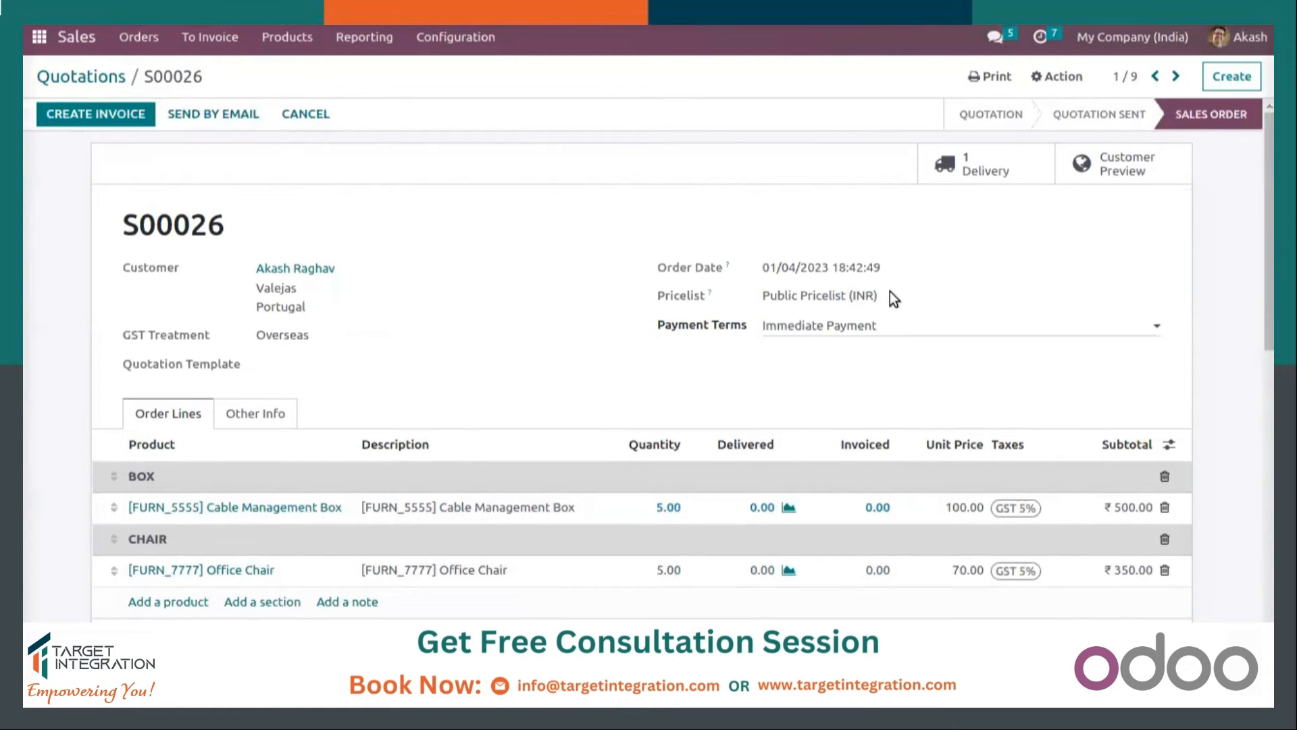
click(966, 158)
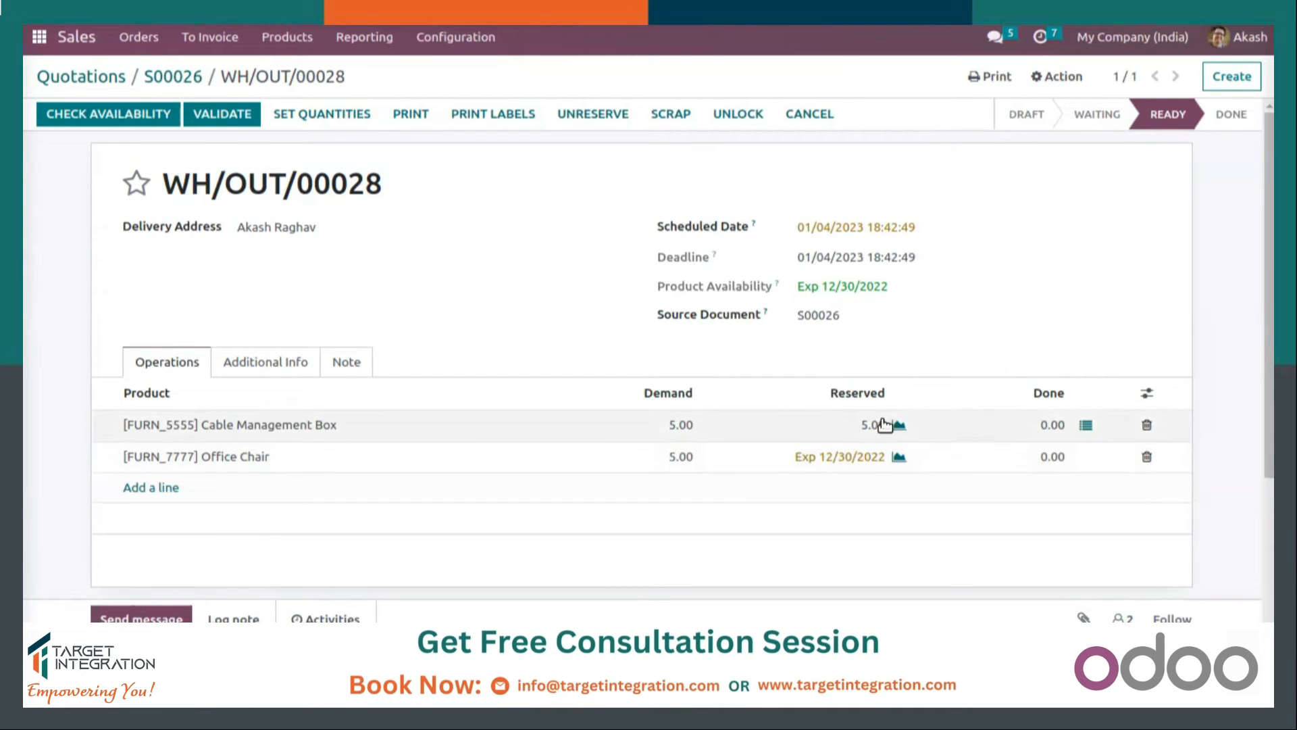
Examine the Office Chair's forecasted report, including incoming and outgoing quantities, the replenishment lines and the forecasted inventory
click(899, 460)
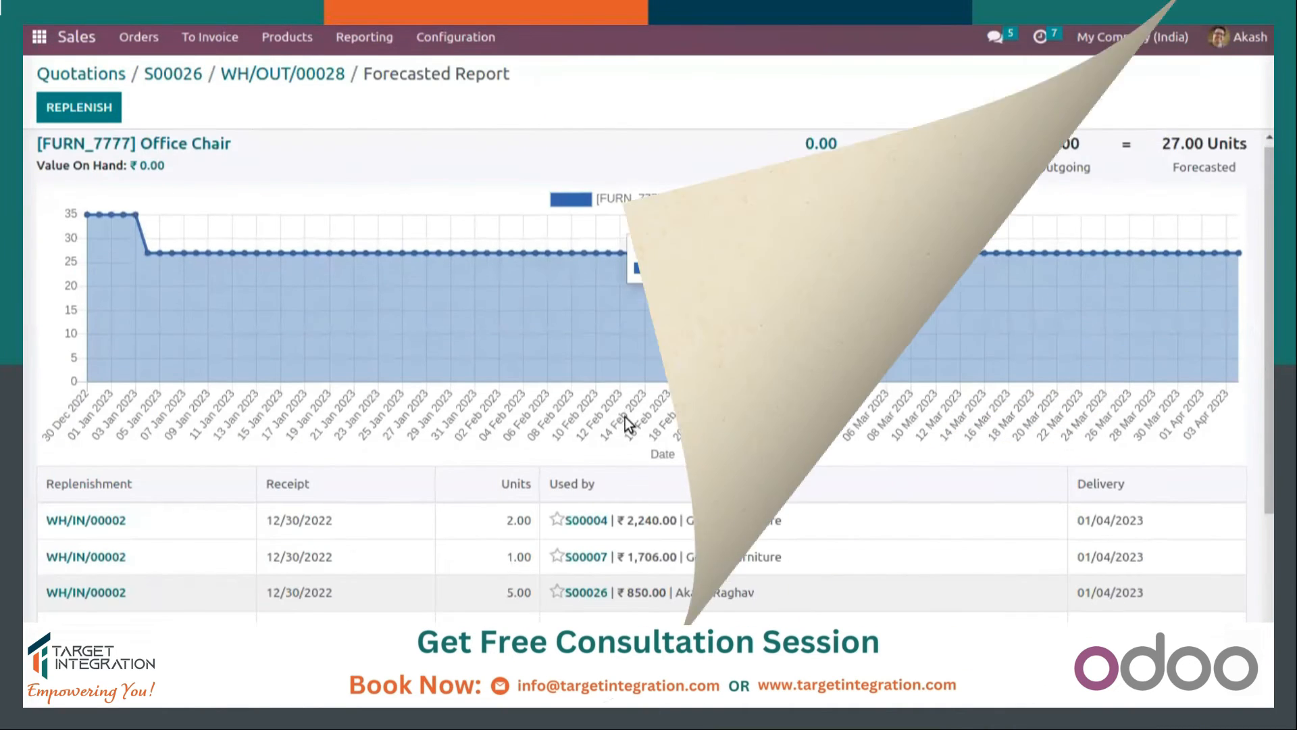
scroll(626, 415, up, 1)
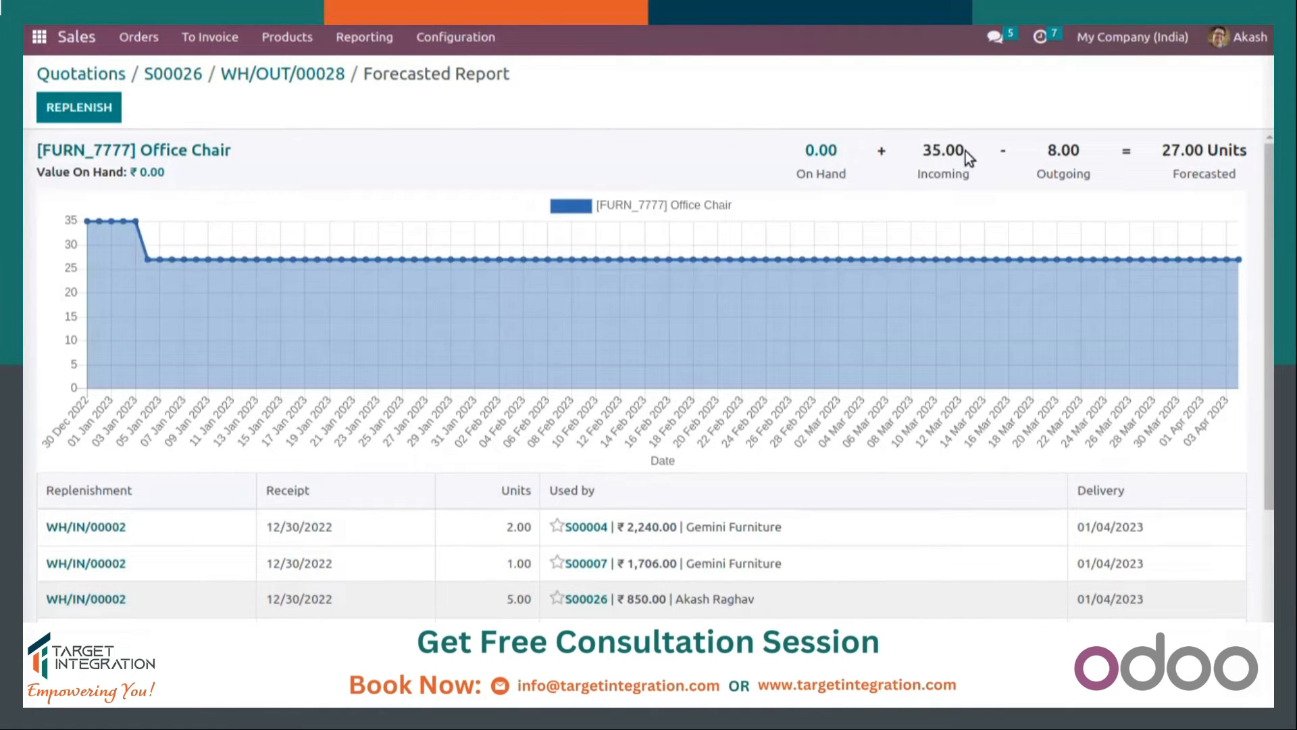
click(304, 74)
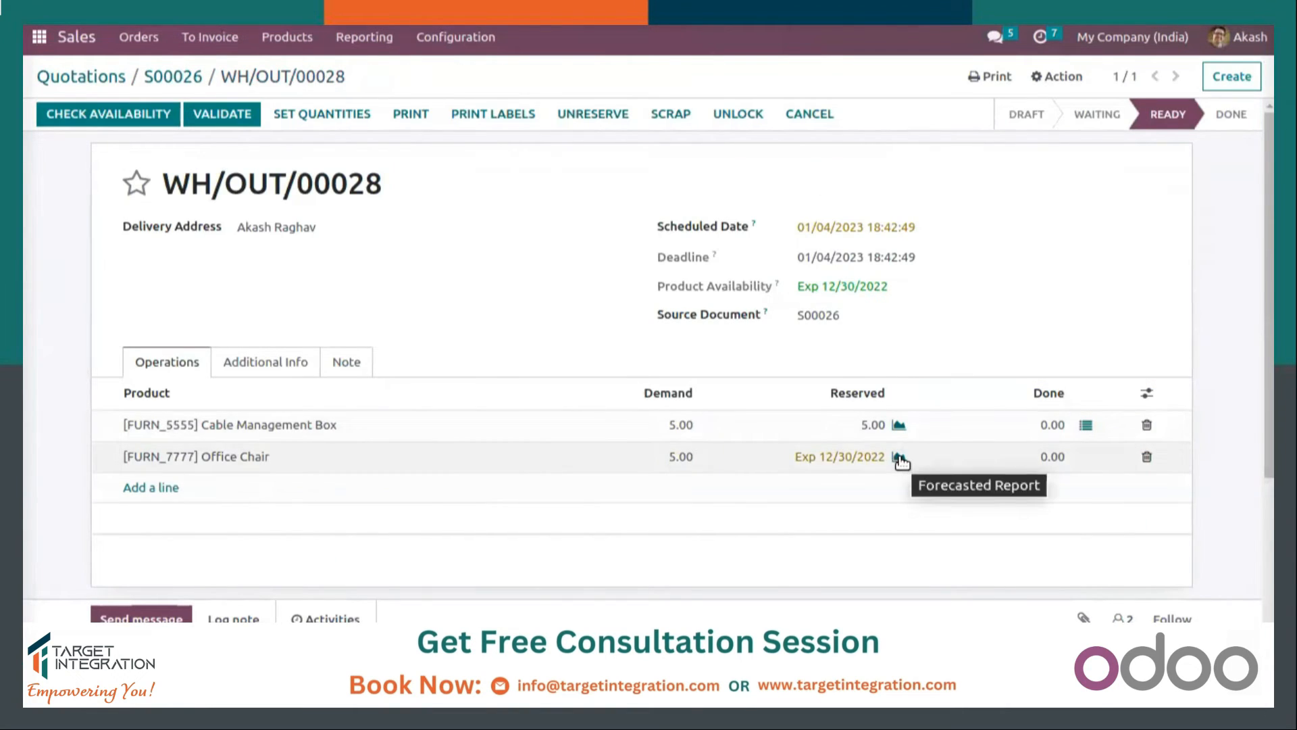
click(900, 458)
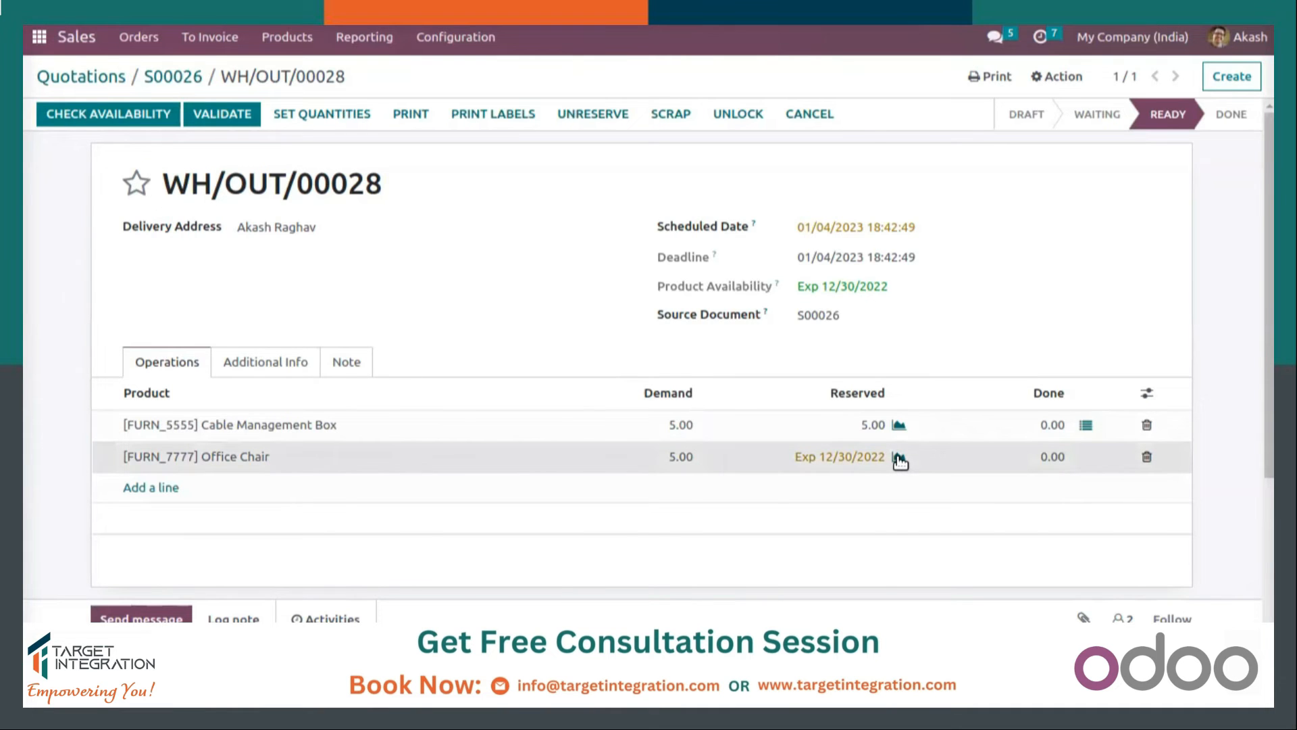
scroll(620, 452, down, 2)
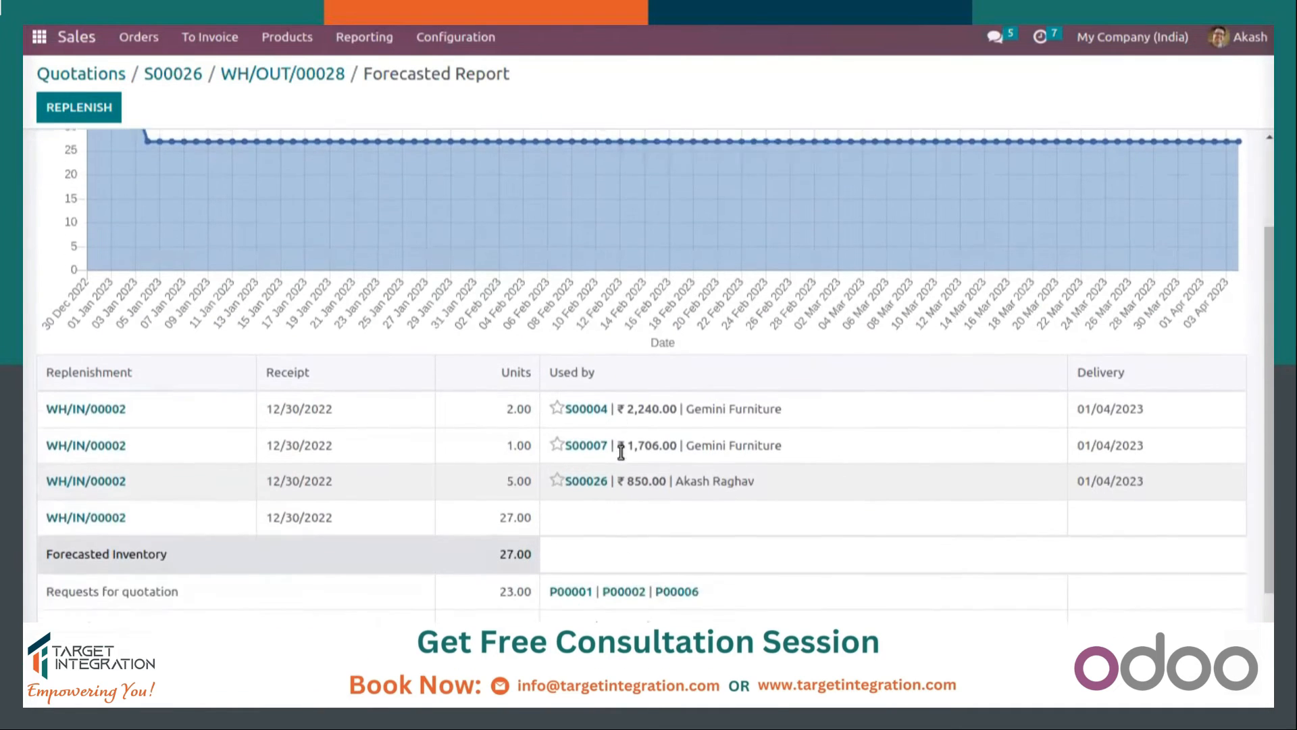
scroll(620, 452, down, 1)
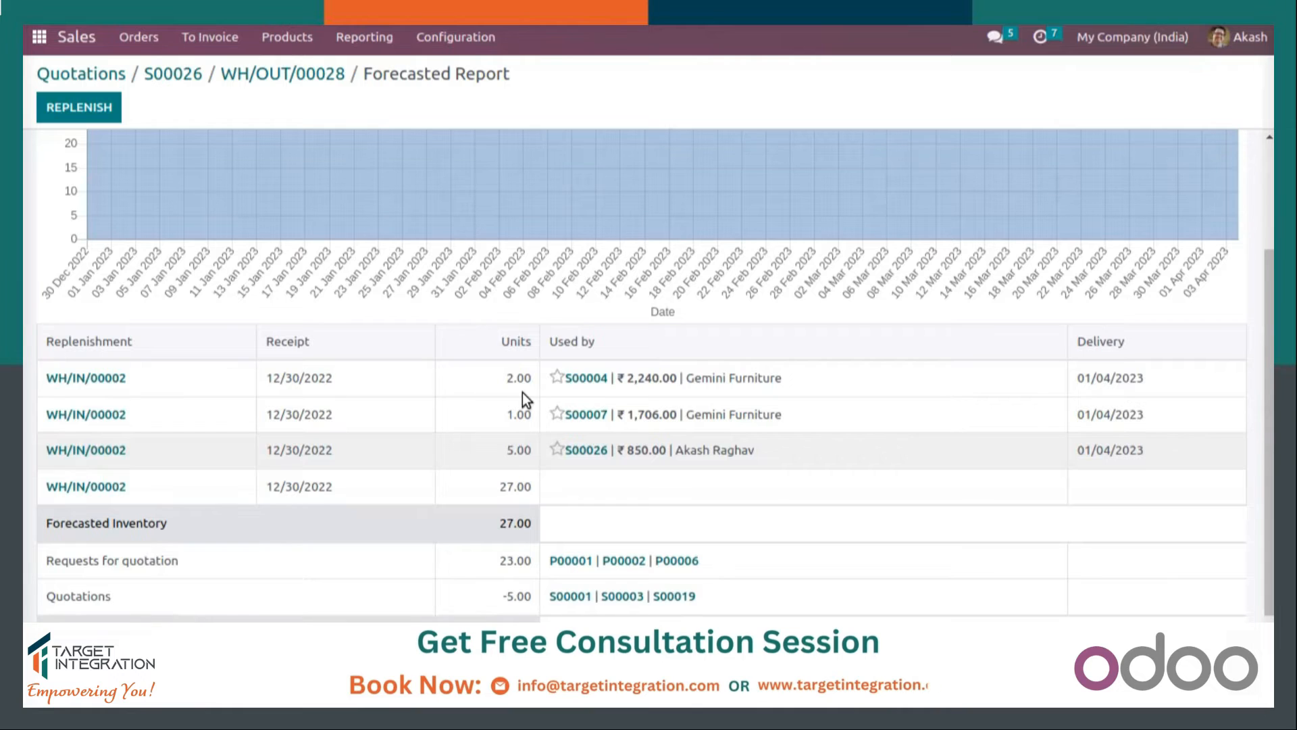
double_click(502, 522)
scroll(498, 517, down, 1)
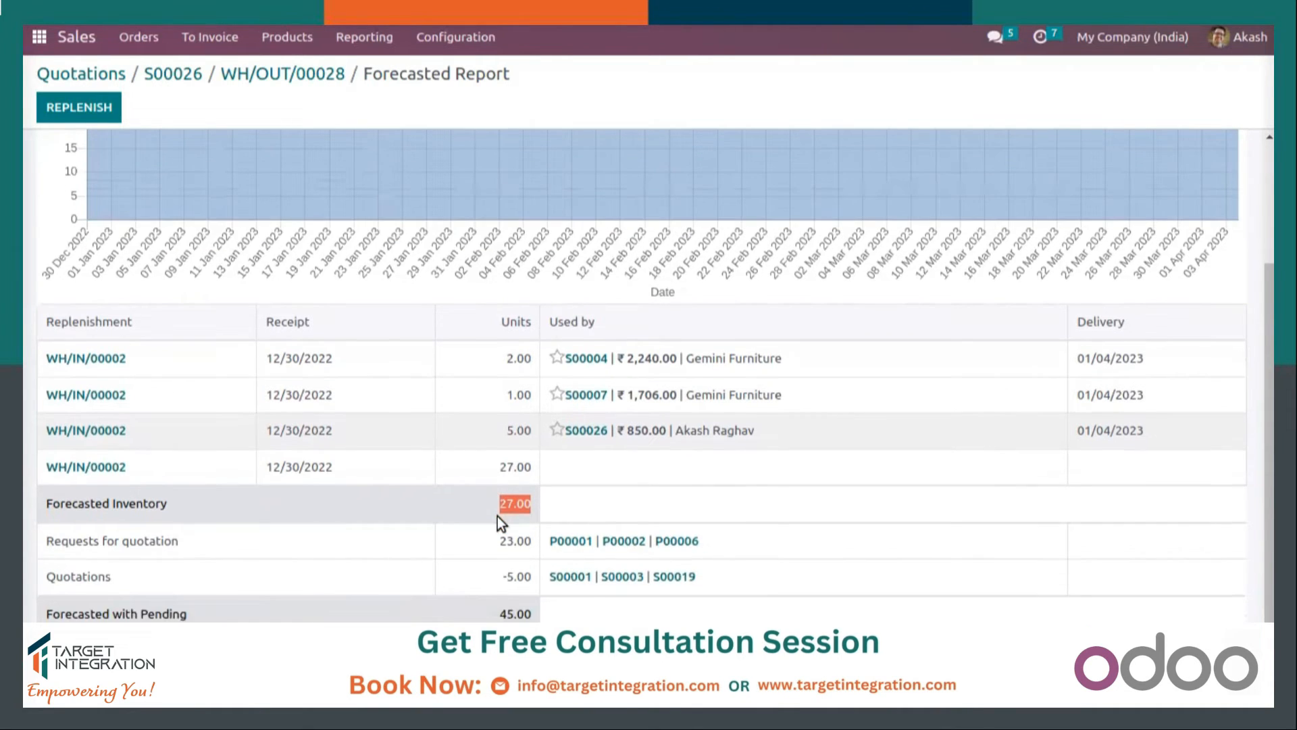
drag(502, 574, 506, 573)
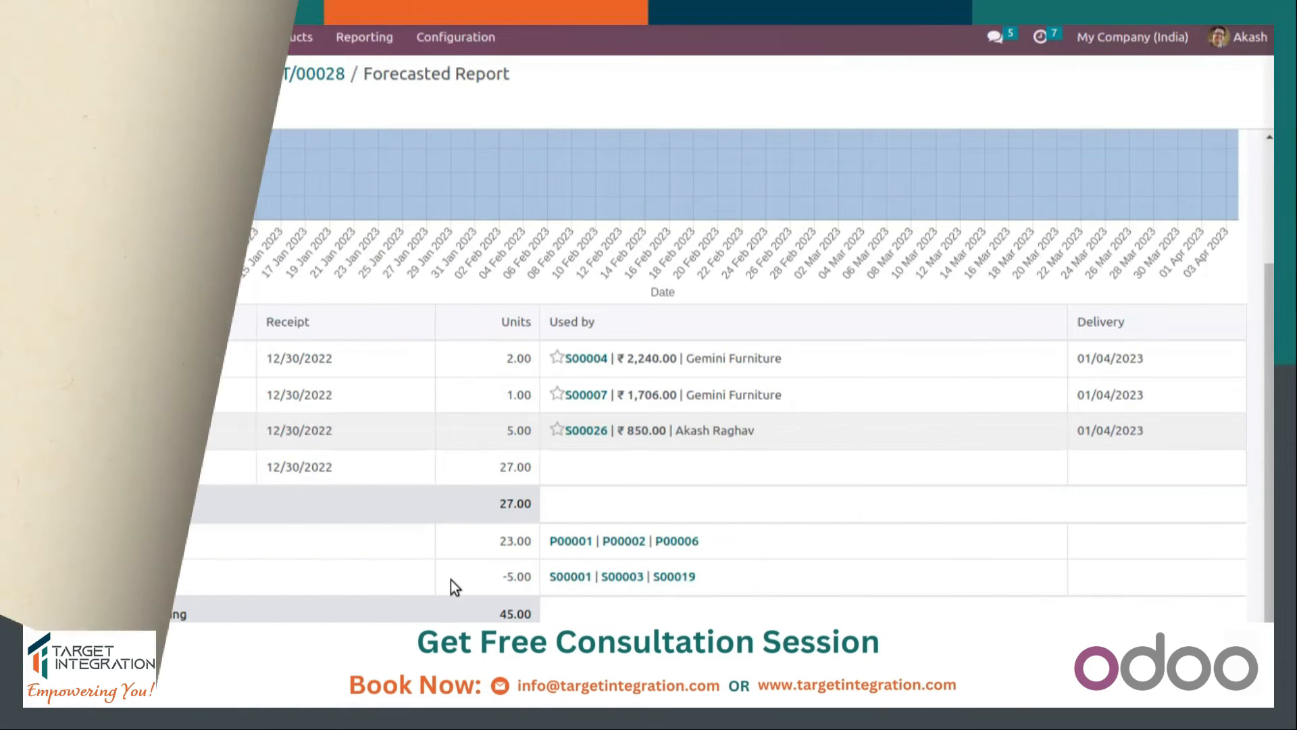
scroll(451, 578, down, 2)
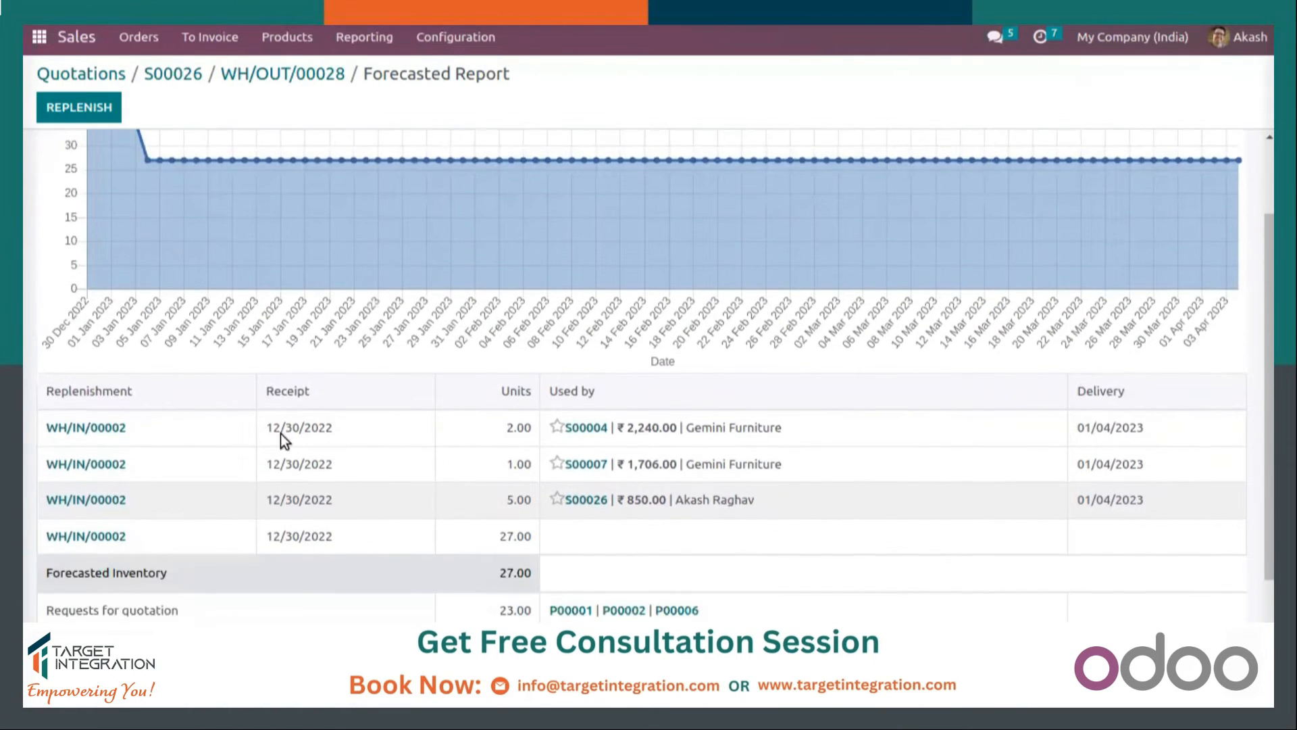
Validate the Office Chair receipt WH/IN/00002 as an immediate transfer of all quantities, and return to delivery WH/OUT/00028 to review its reserved quantities
click(93, 428)
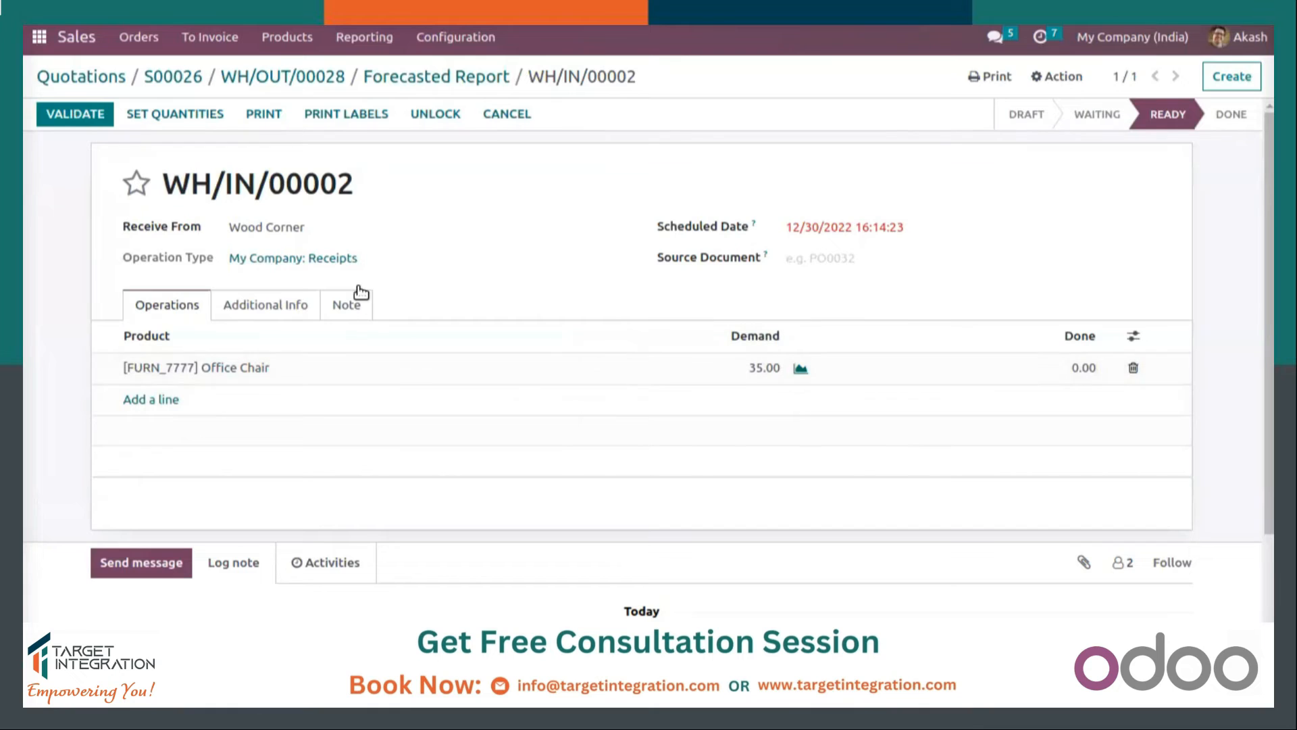
click(84, 112)
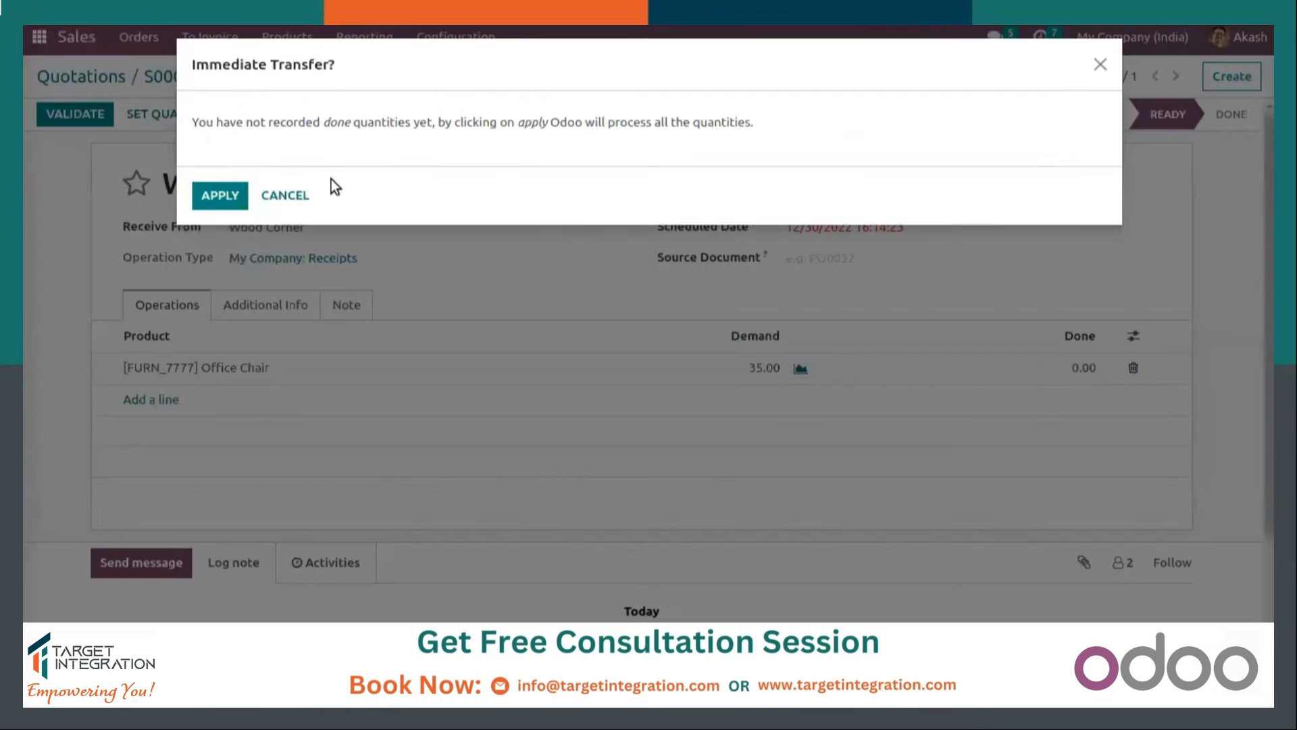
click(227, 197)
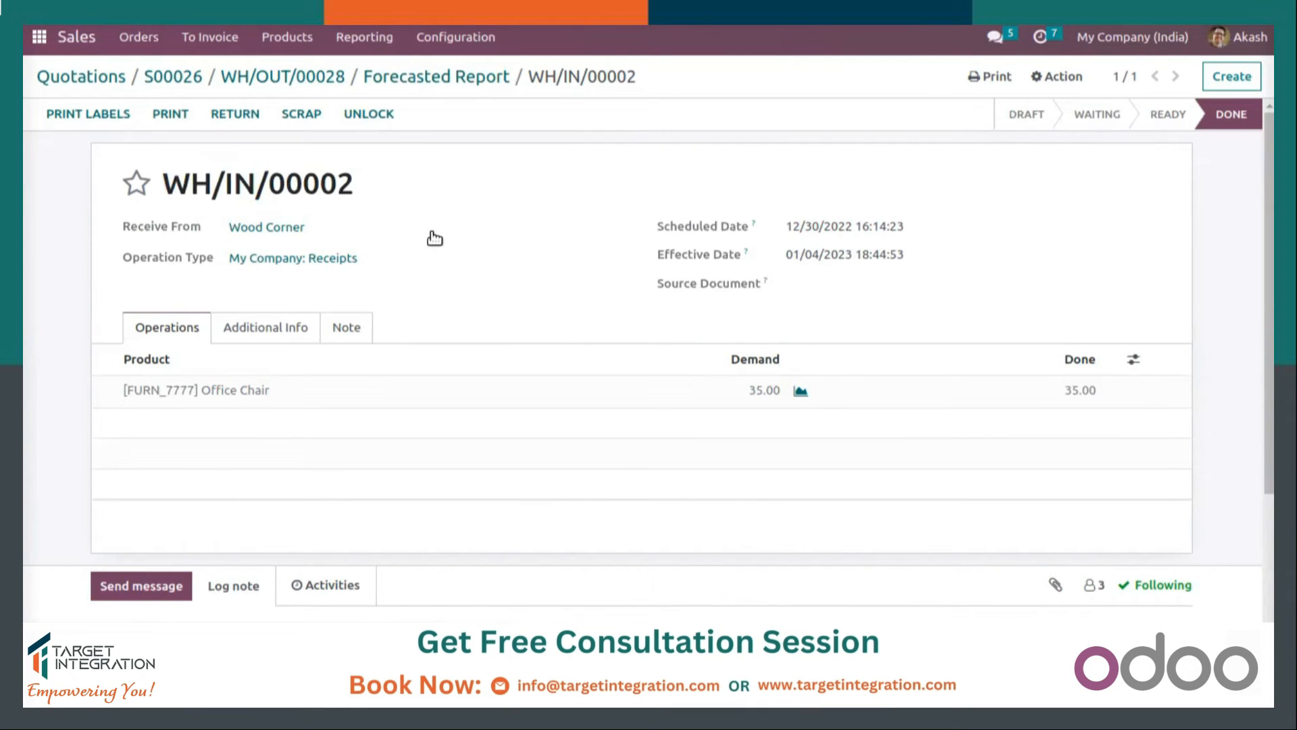
click(301, 77)
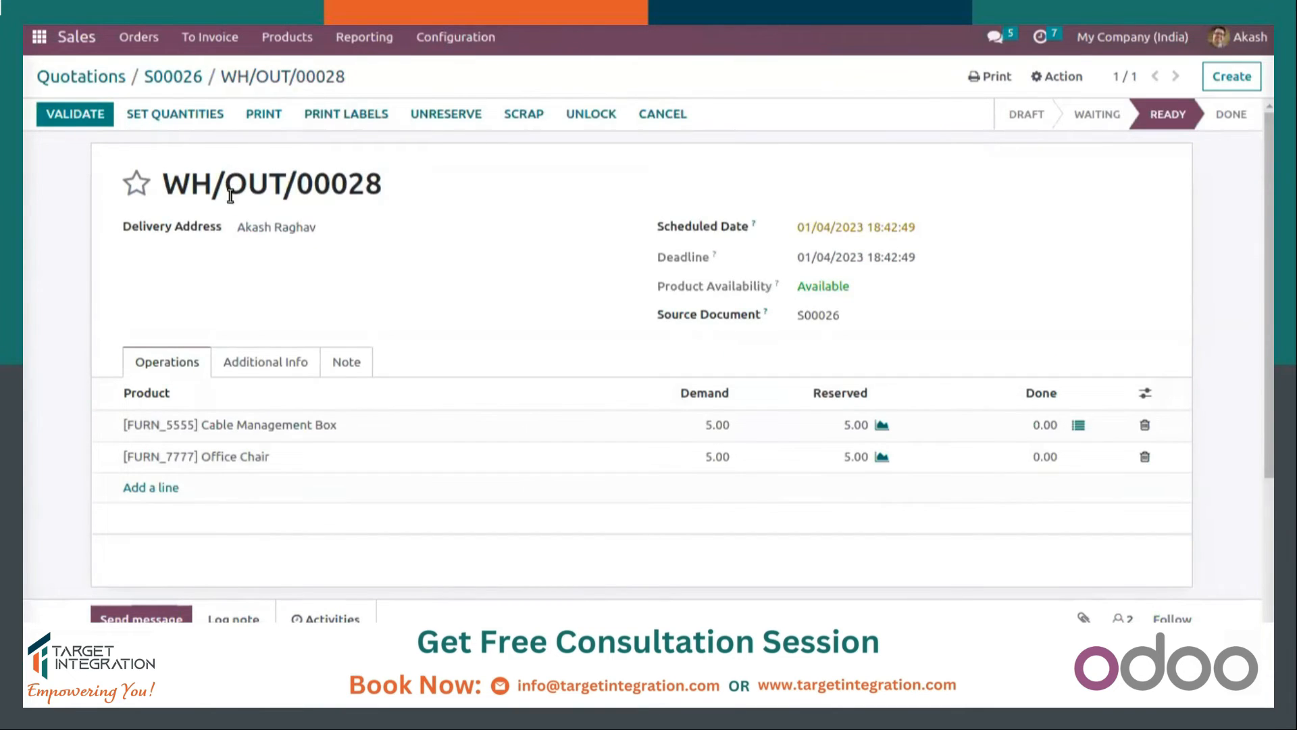
drag(164, 186, 449, 191)
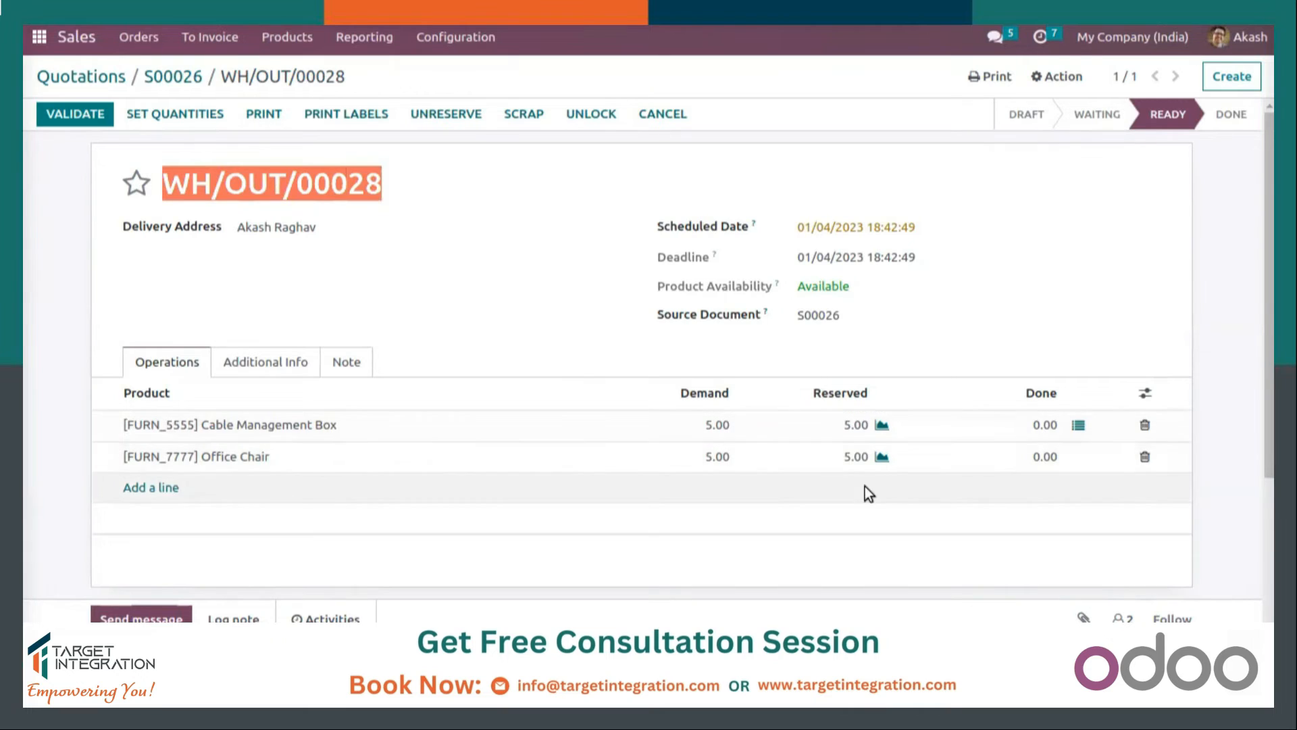
click(828, 354)
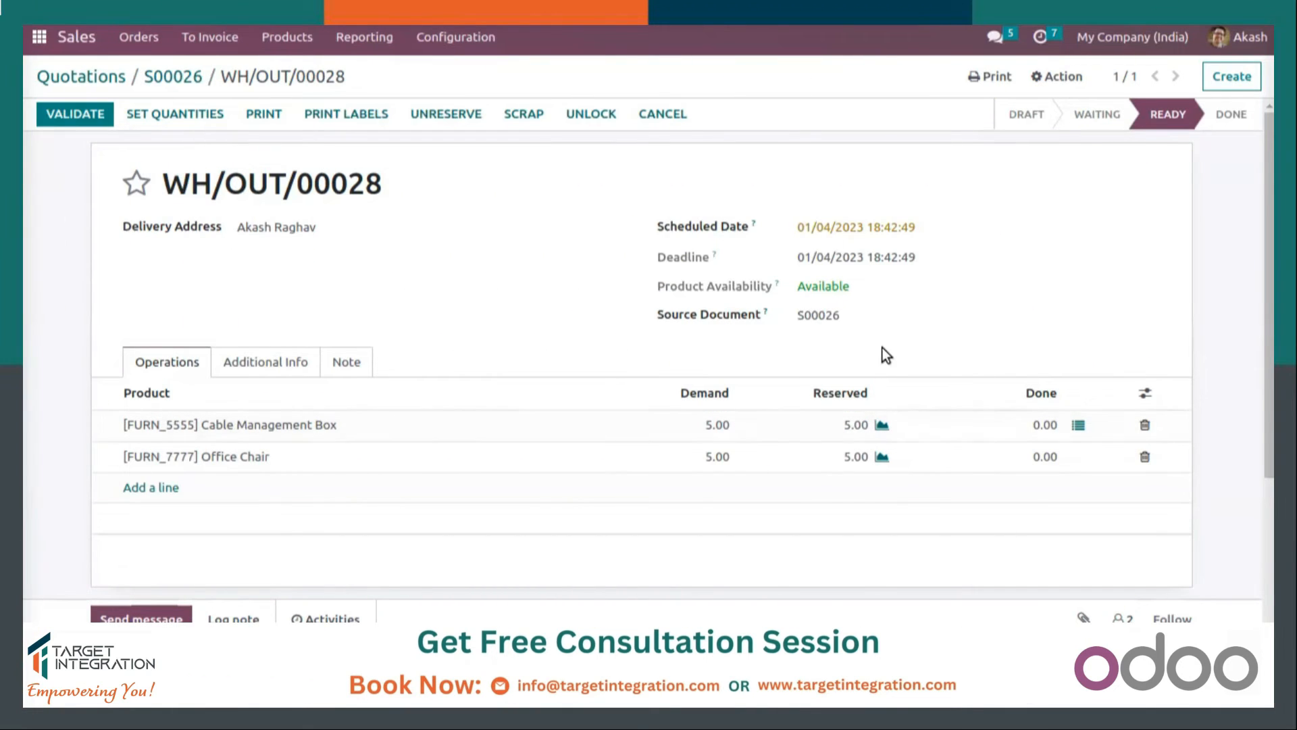
Record a done quantity of 5 for lot CM-BOX-00001 in the Cable Management Box's detailed operations and confirm it
click(1079, 425)
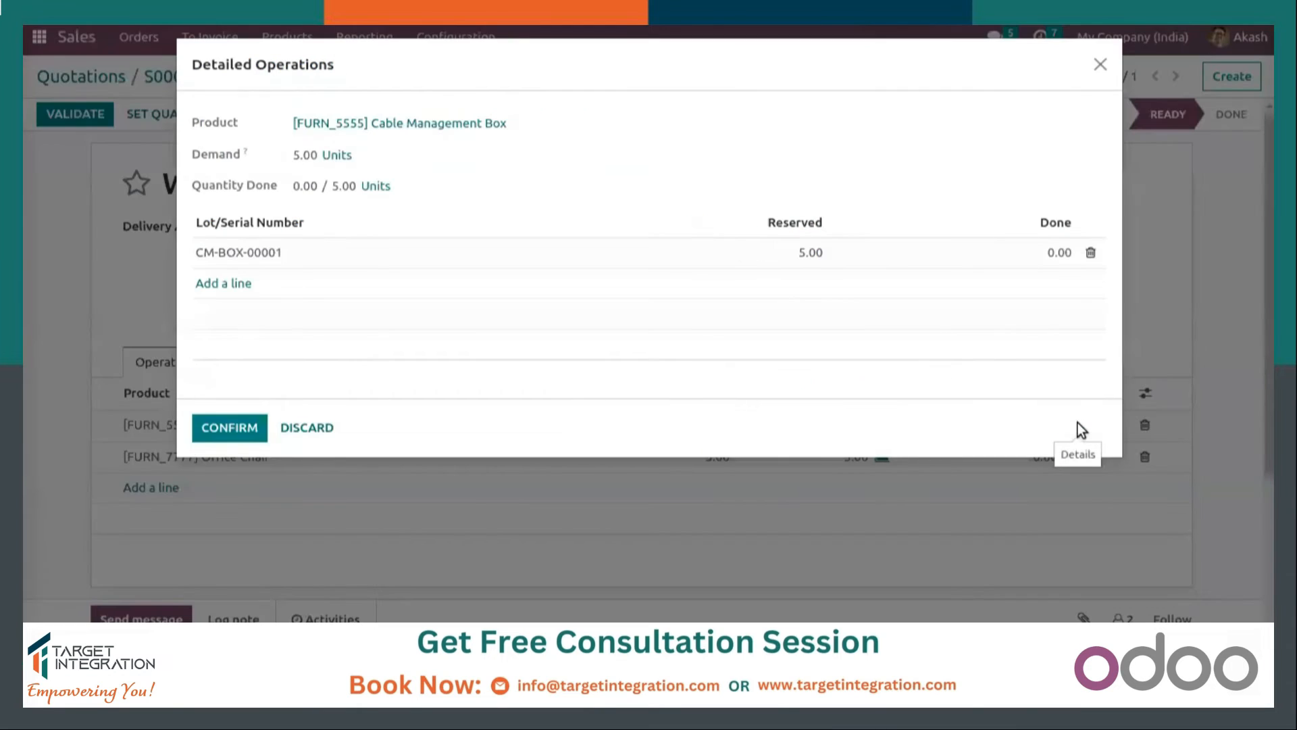
click(1046, 256)
text(5)
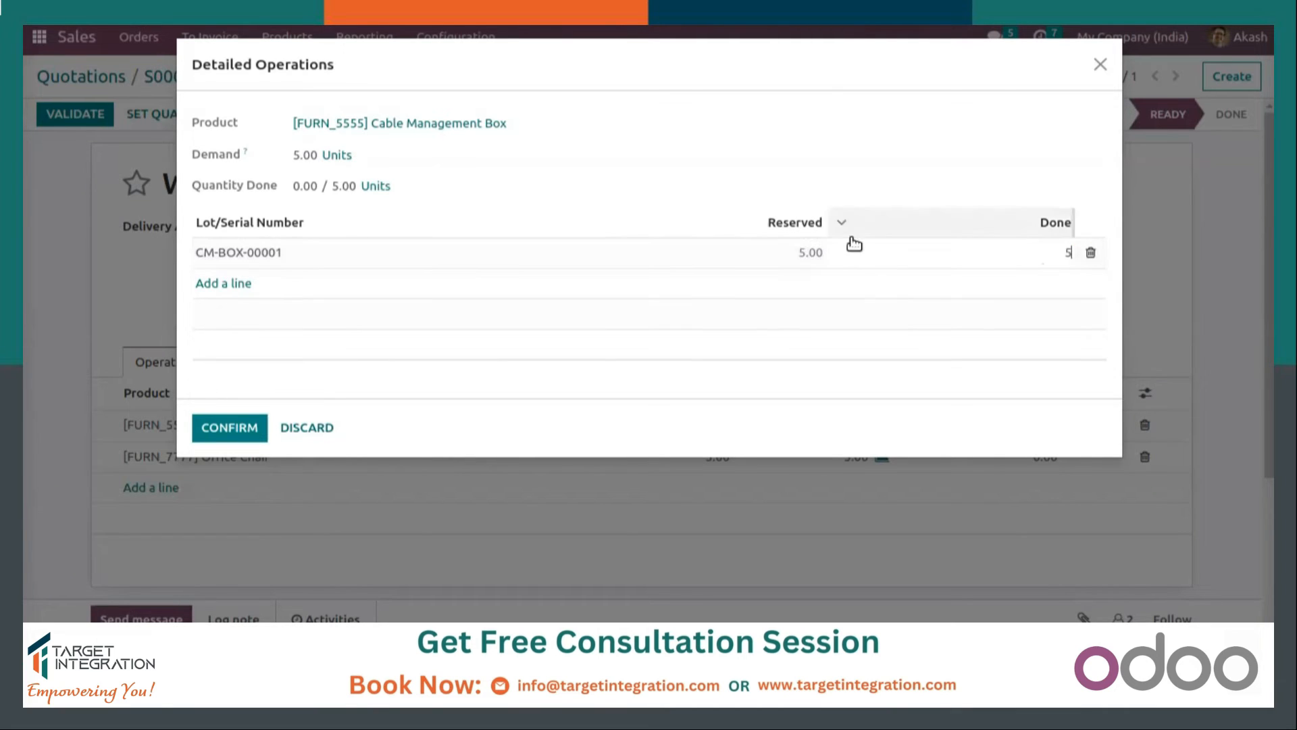
key(shift+Tab)
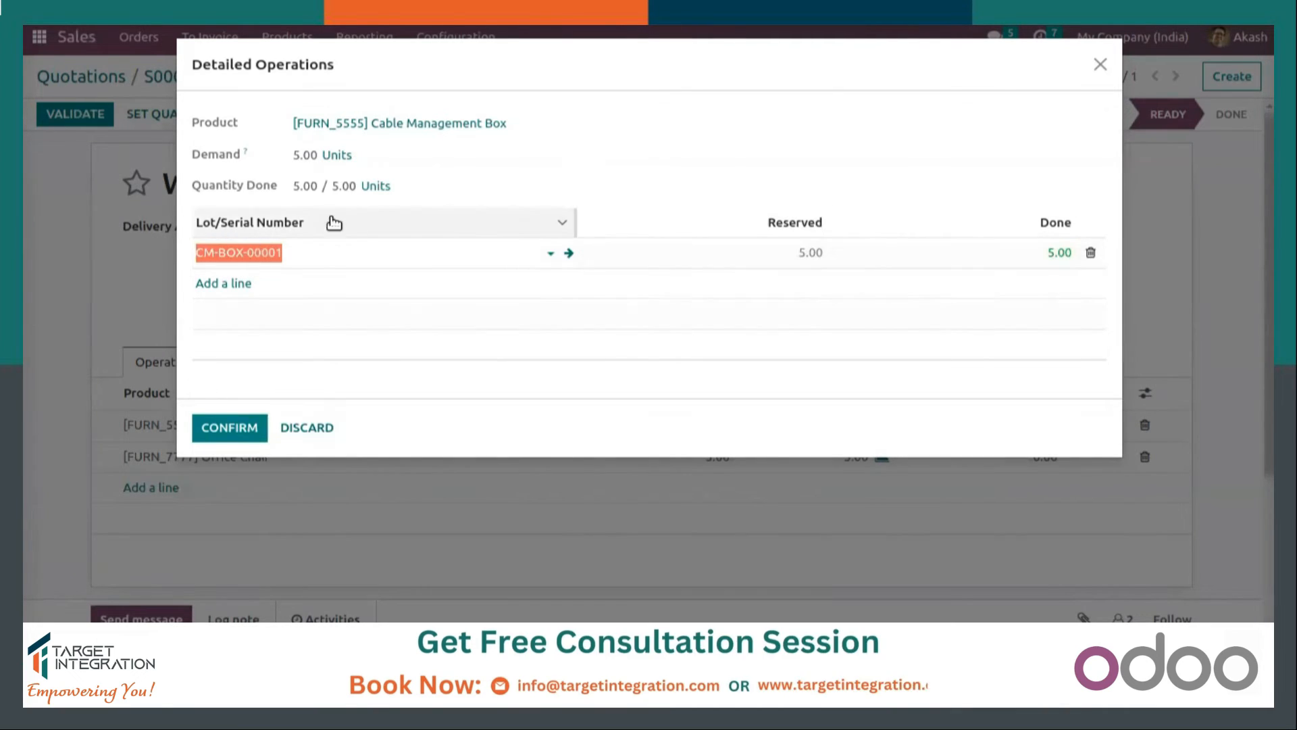
click(229, 427)
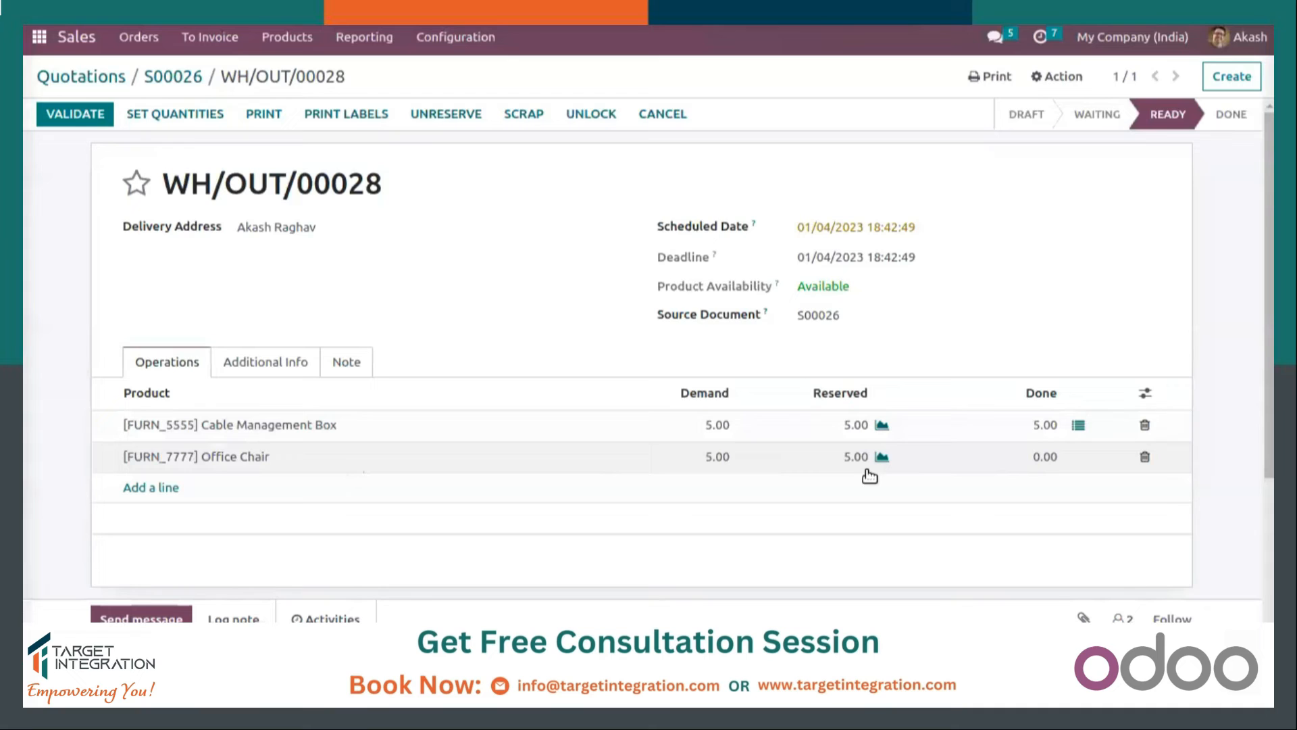
Set the Office Chair's done quantity to 5 in the delivery's operations
click(1032, 466)
text(5)
click(1023, 364)
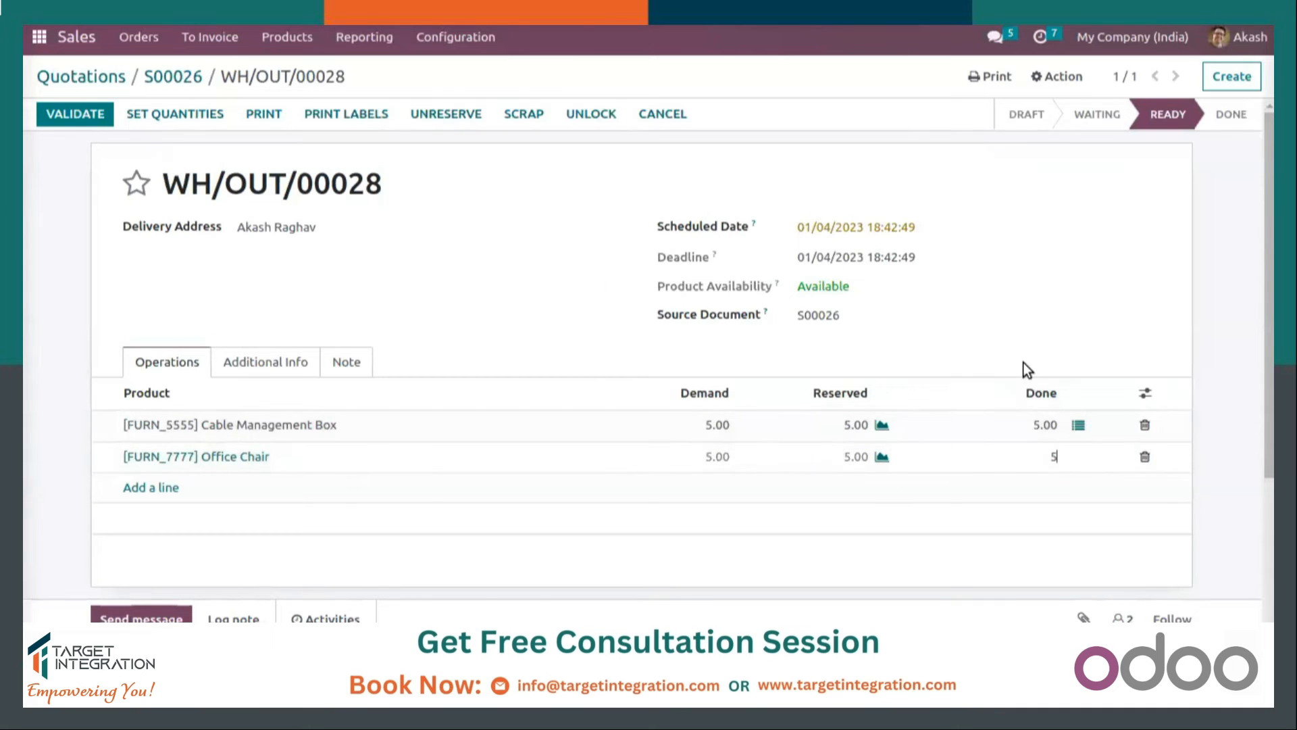
scroll(420, 363, up, 1)
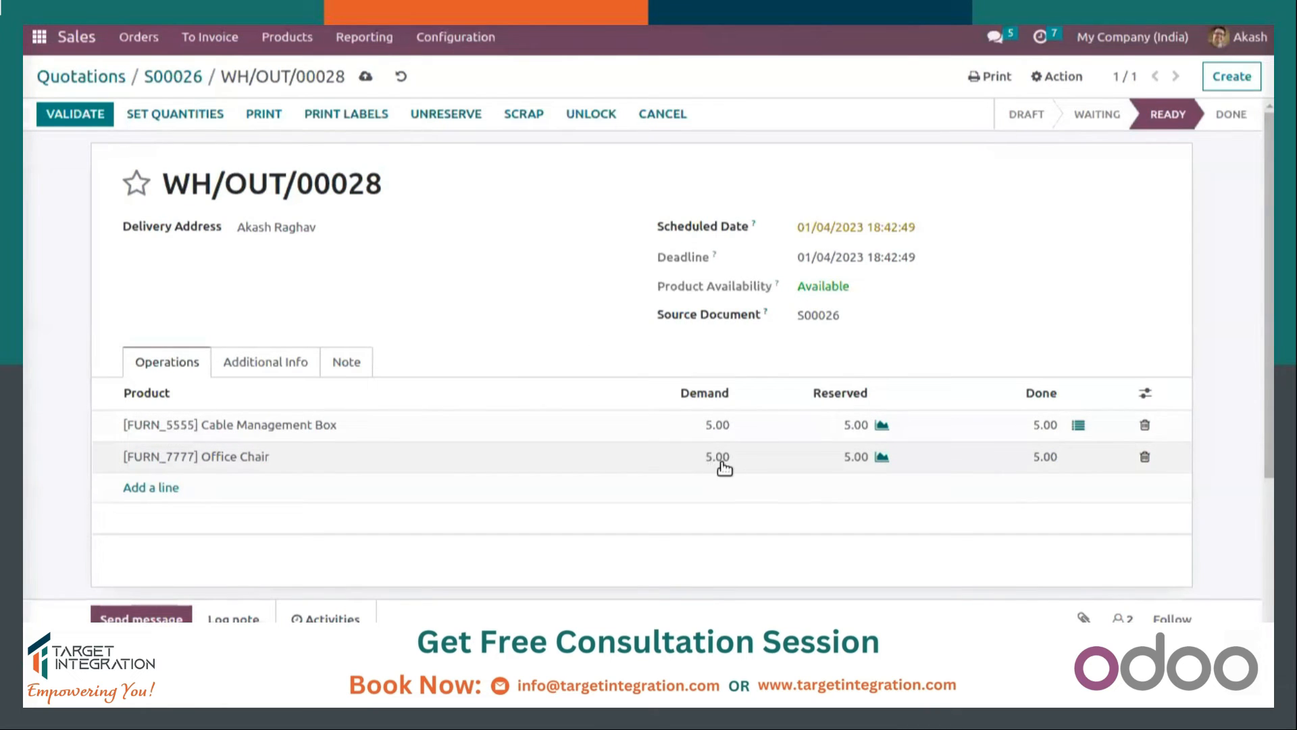
Set the Office Chair's done quantity to 4 and validate the delivery, creating a backorder for the remainder
click(1044, 457)
text(4)
click(1020, 374)
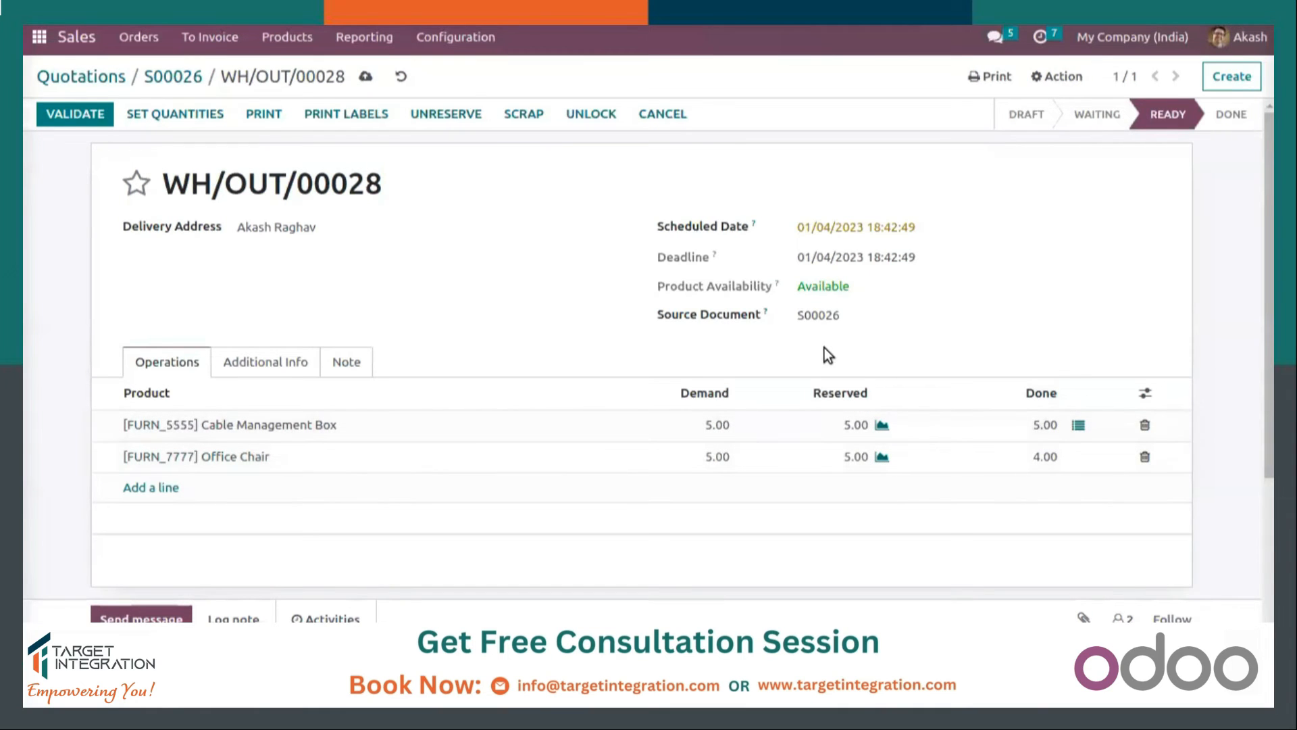
click(69, 114)
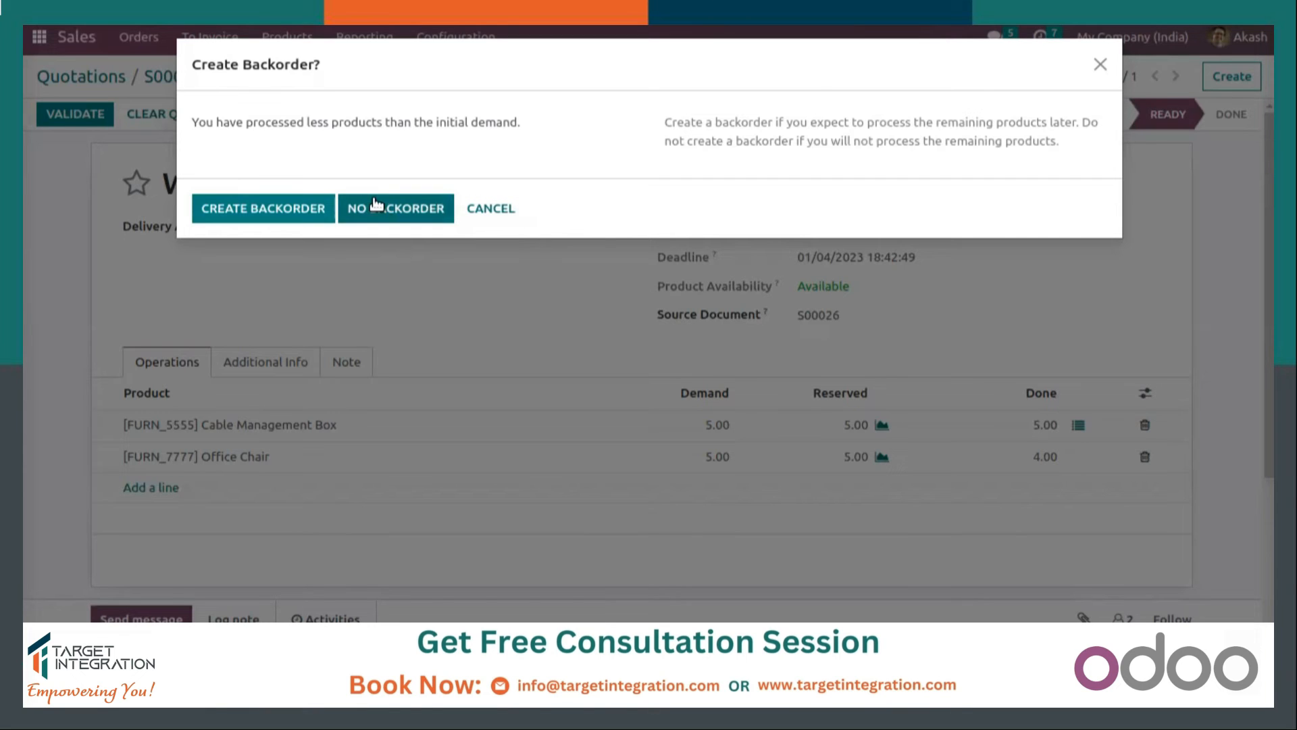
click(266, 210)
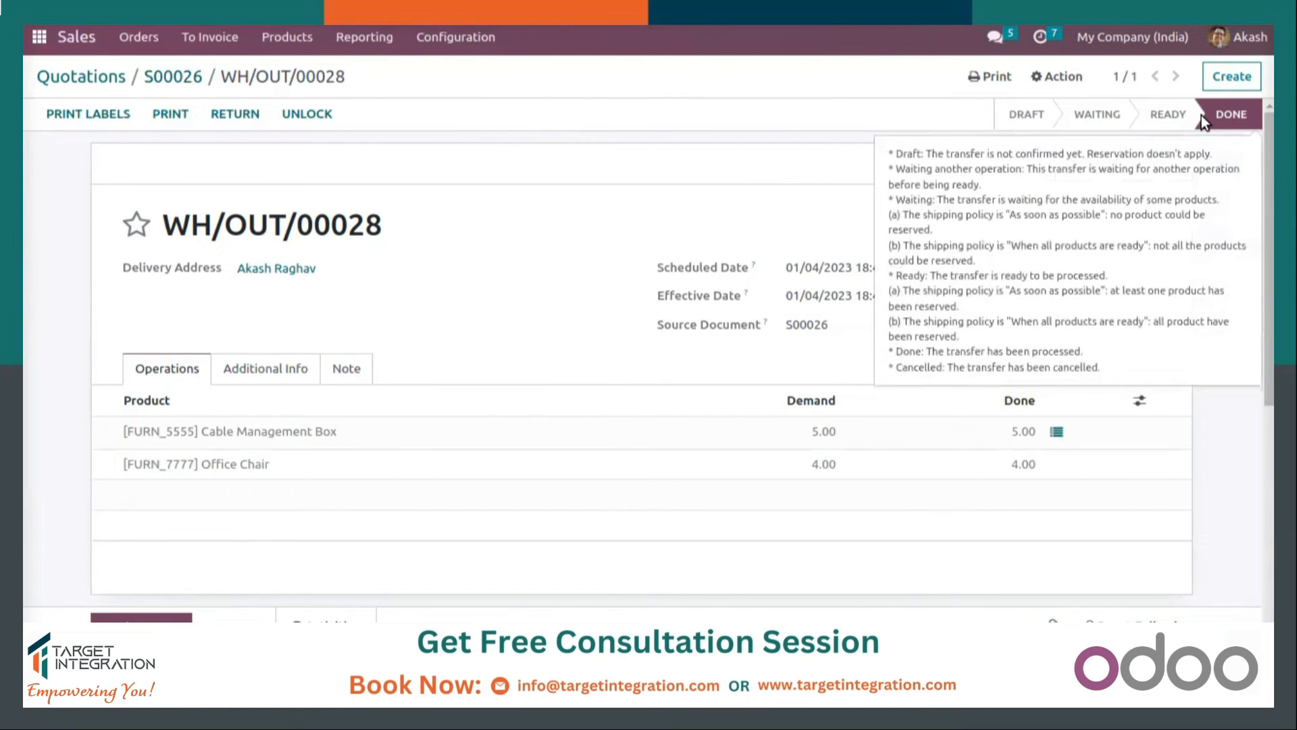
Return to the sales order and compare the ordered and delivered quantities of its lines
click(171, 79)
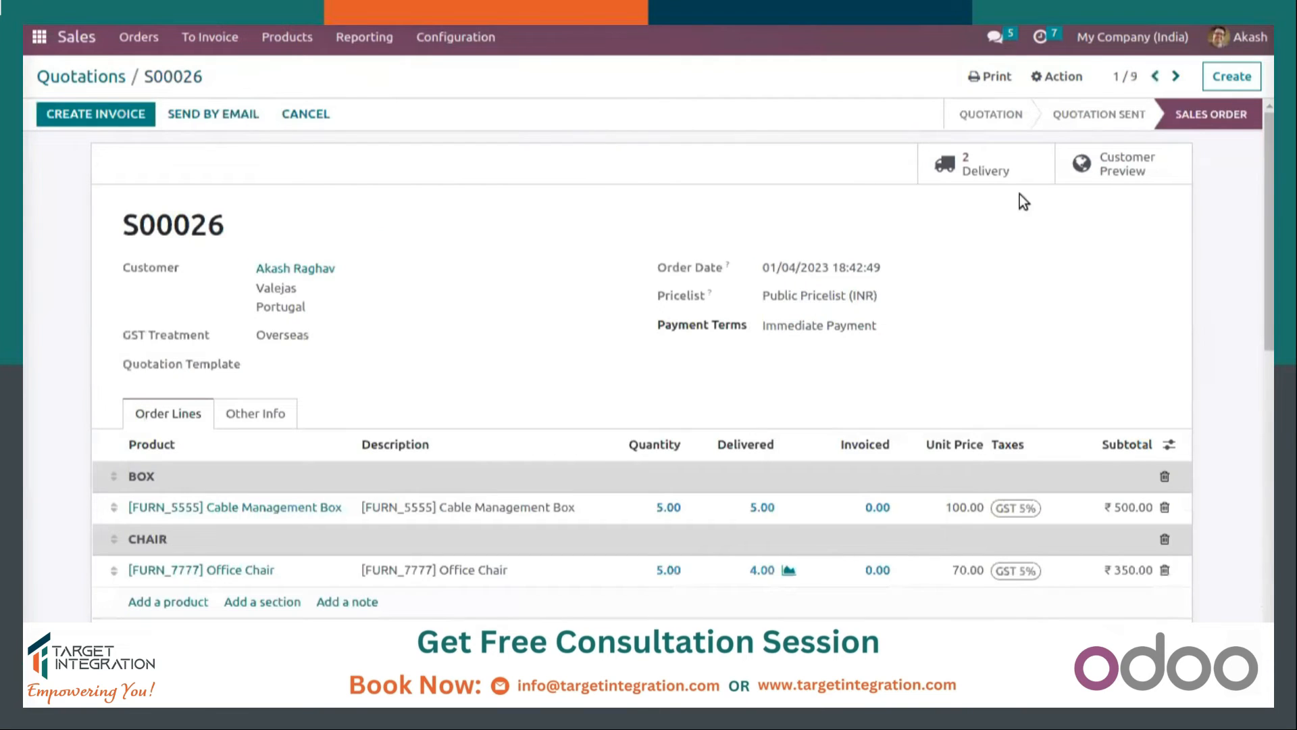
scroll(673, 310, down, 1)
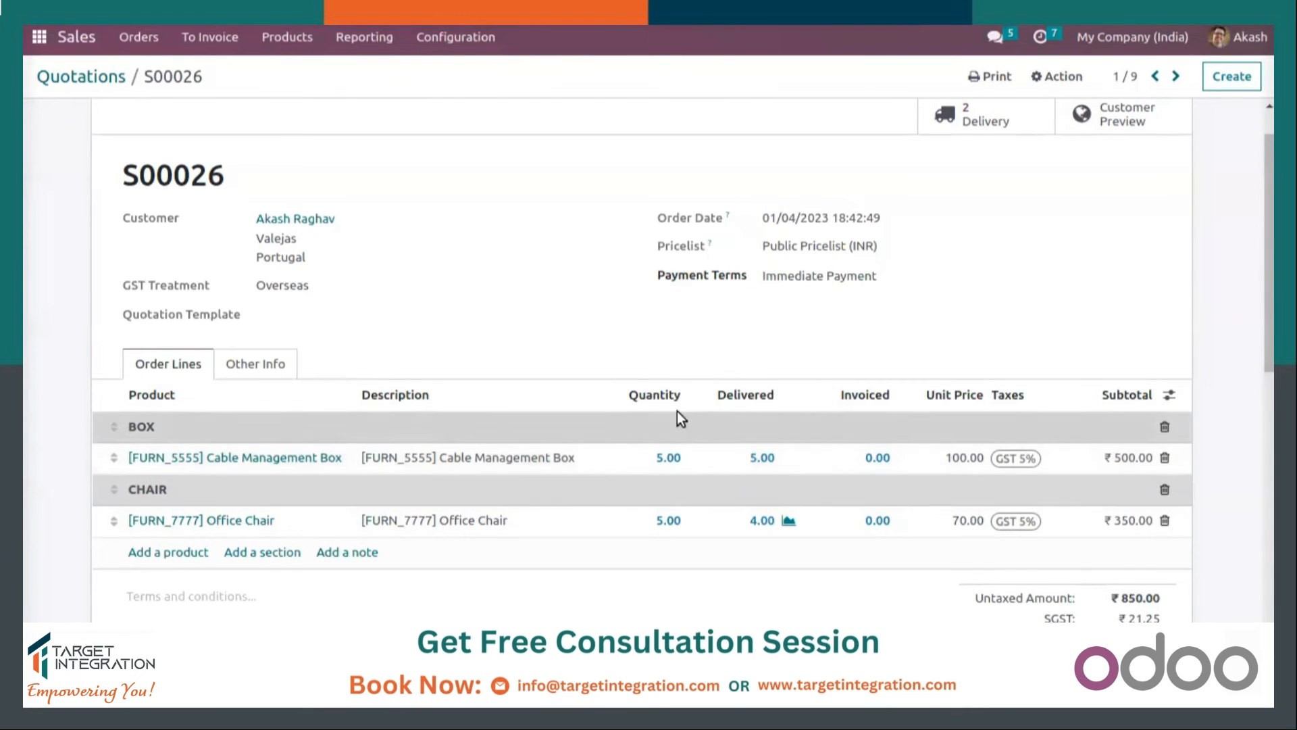
scroll(917, 223, up, 1)
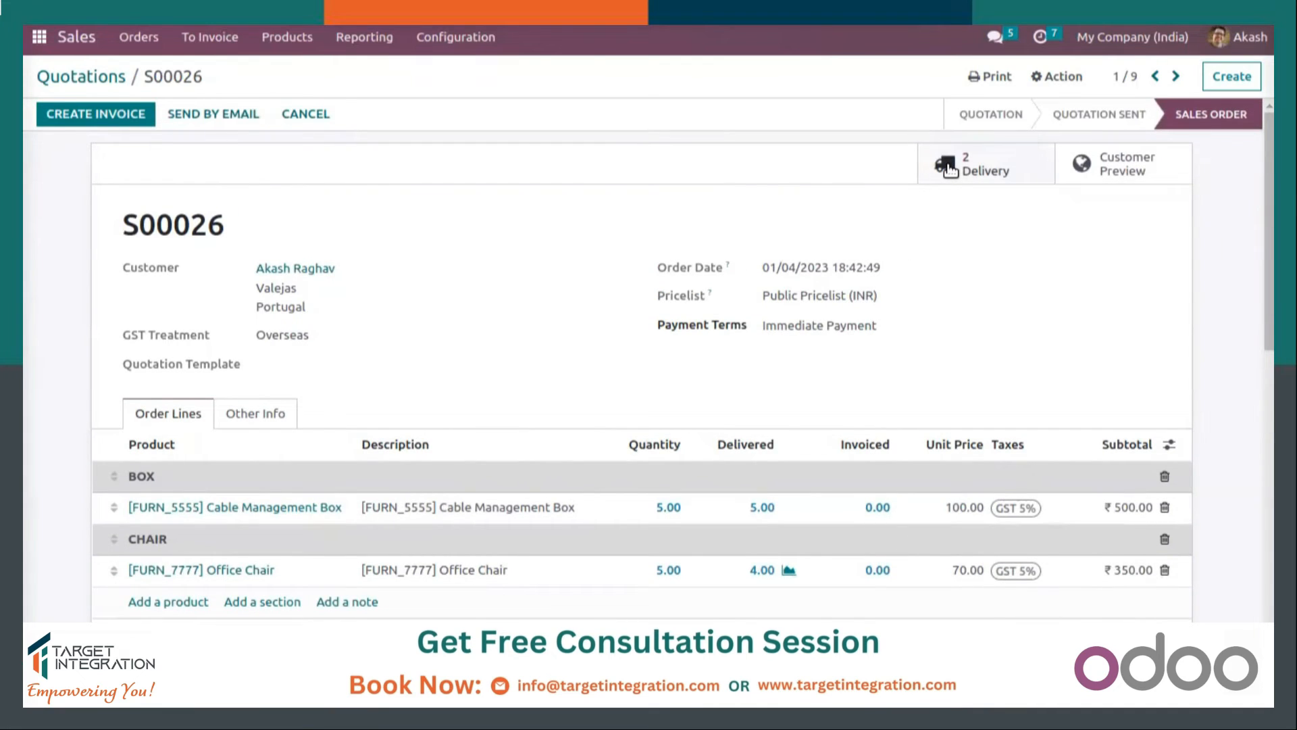
View the sales order's transfers and their statuses, inspect the backorder delivery WH/OUT/00029, and return to the sales order
click(953, 164)
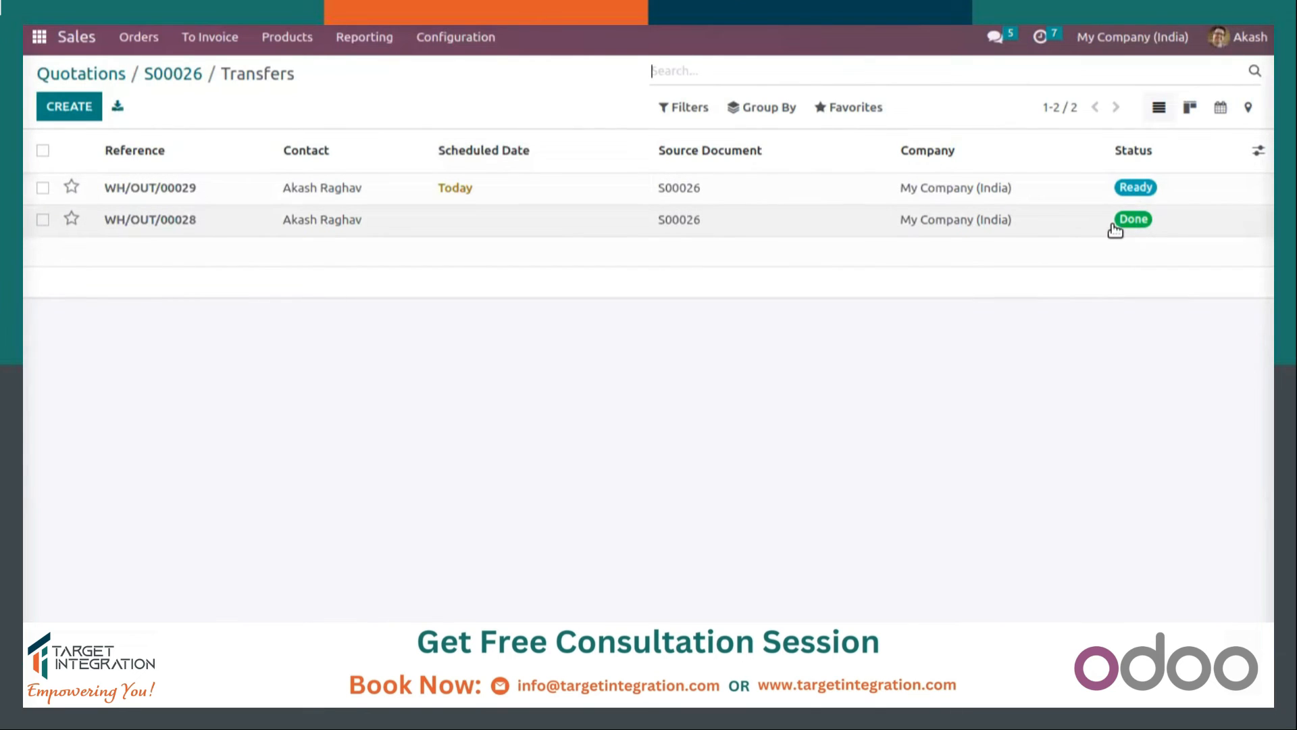
click(999, 193)
mouse_move(1143, 120)
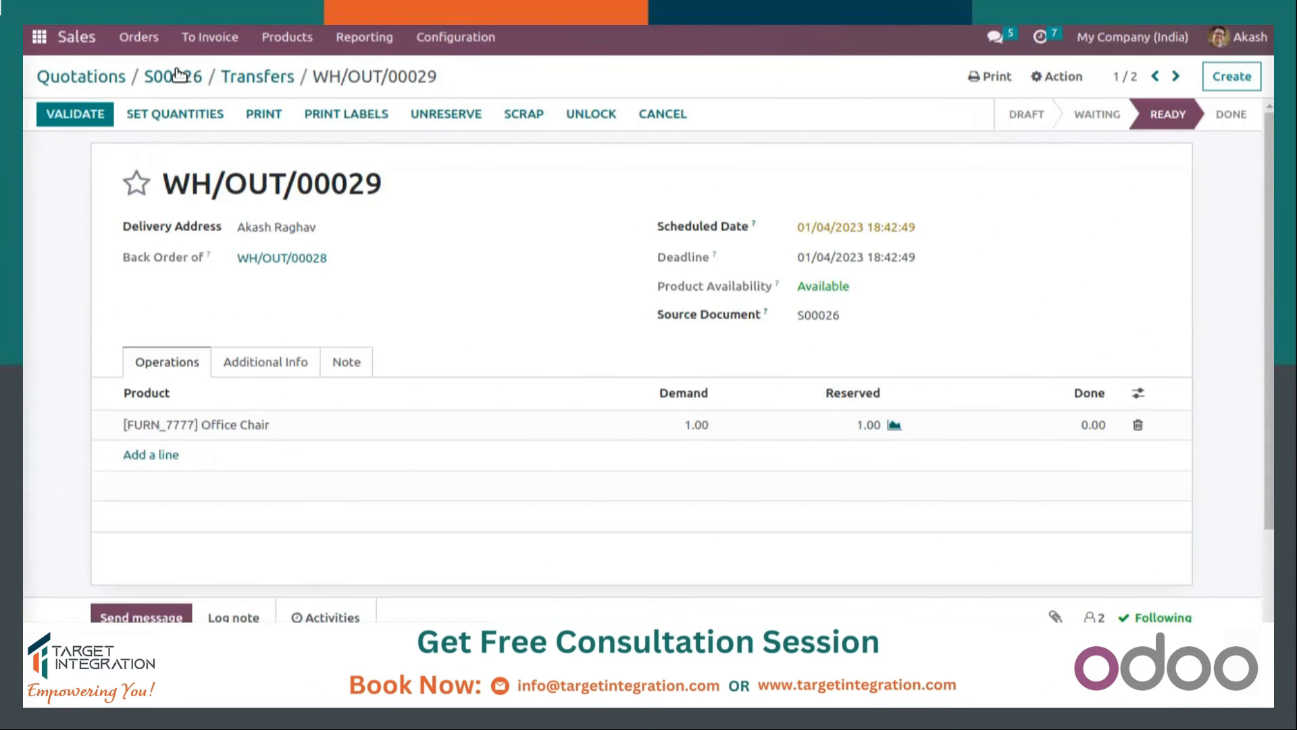
click(165, 73)
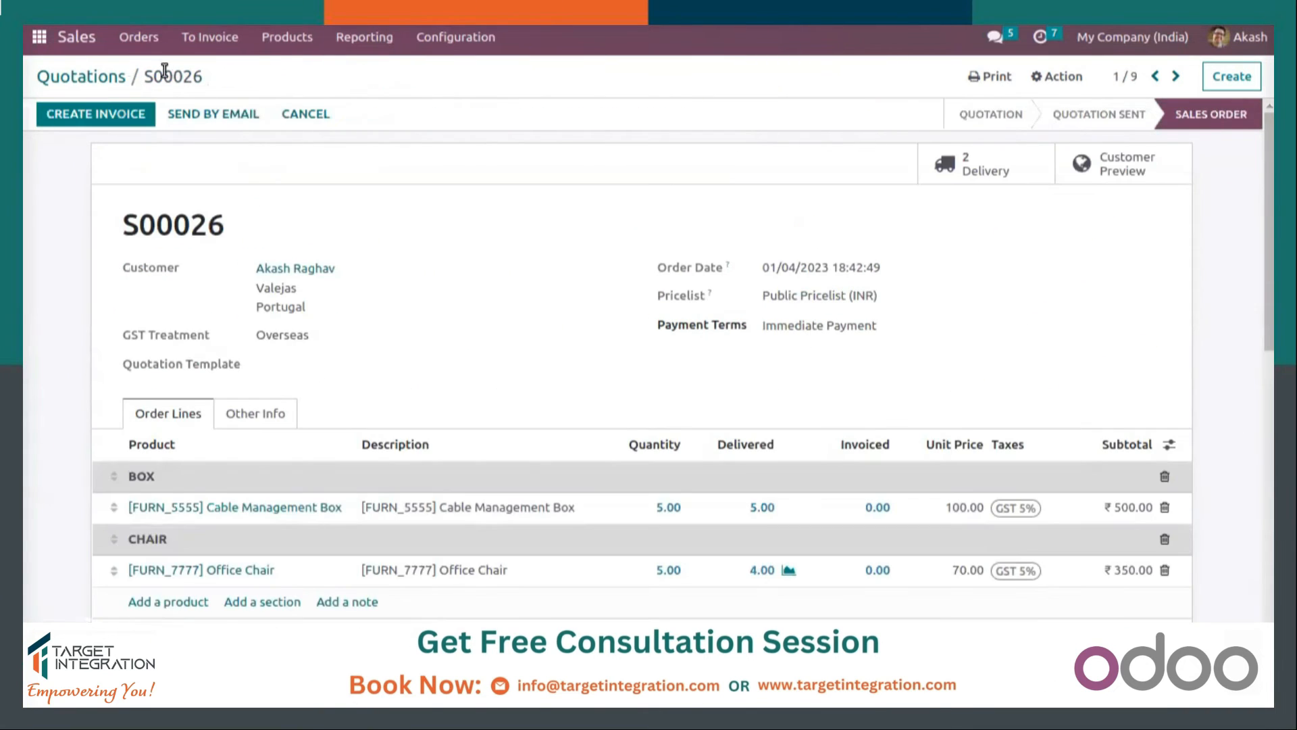
Compare the quotations list with the confirmed sales orders list and their statuses
click(80, 39)
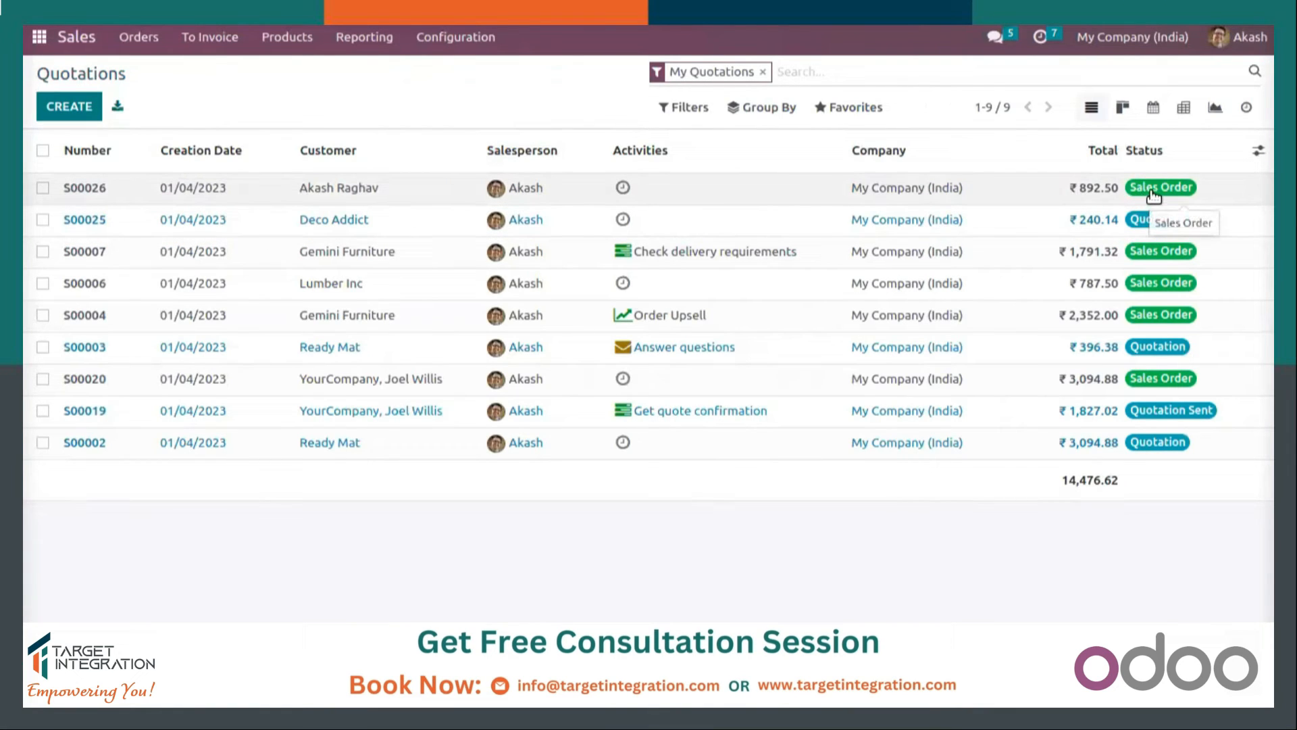
click(139, 37)
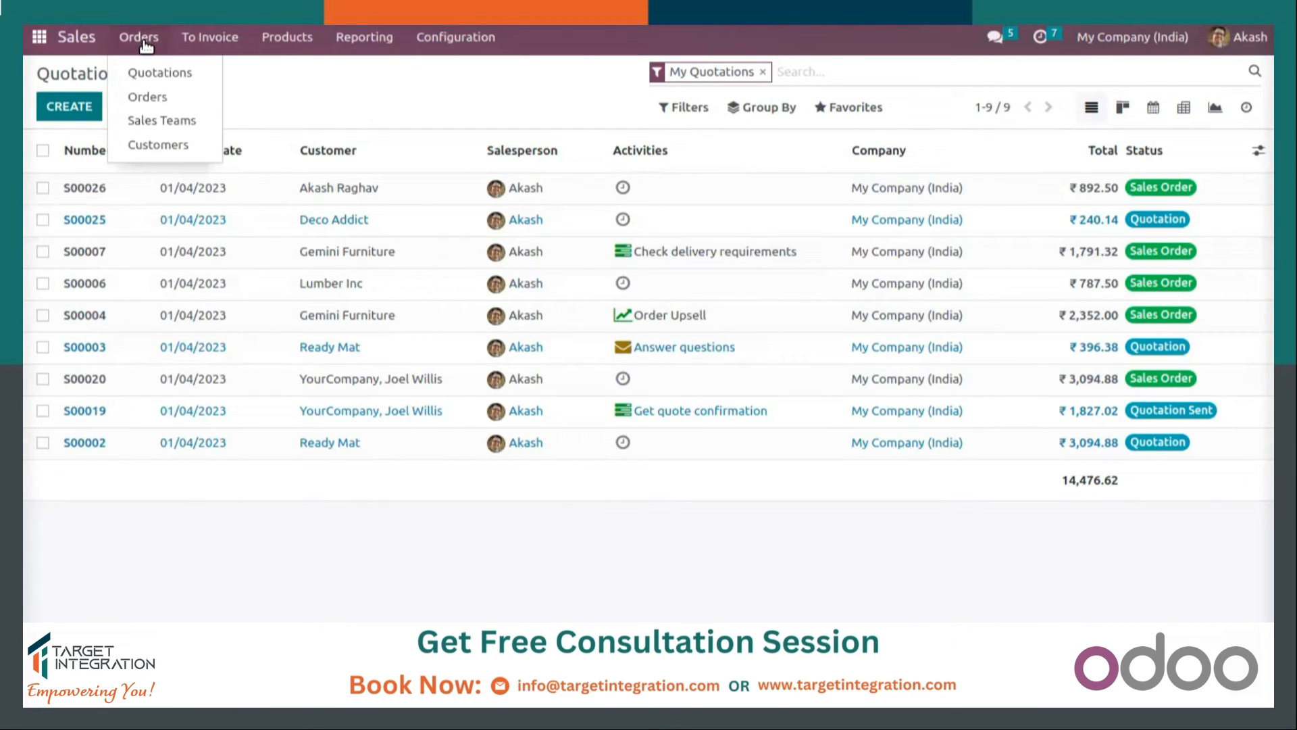
click(158, 98)
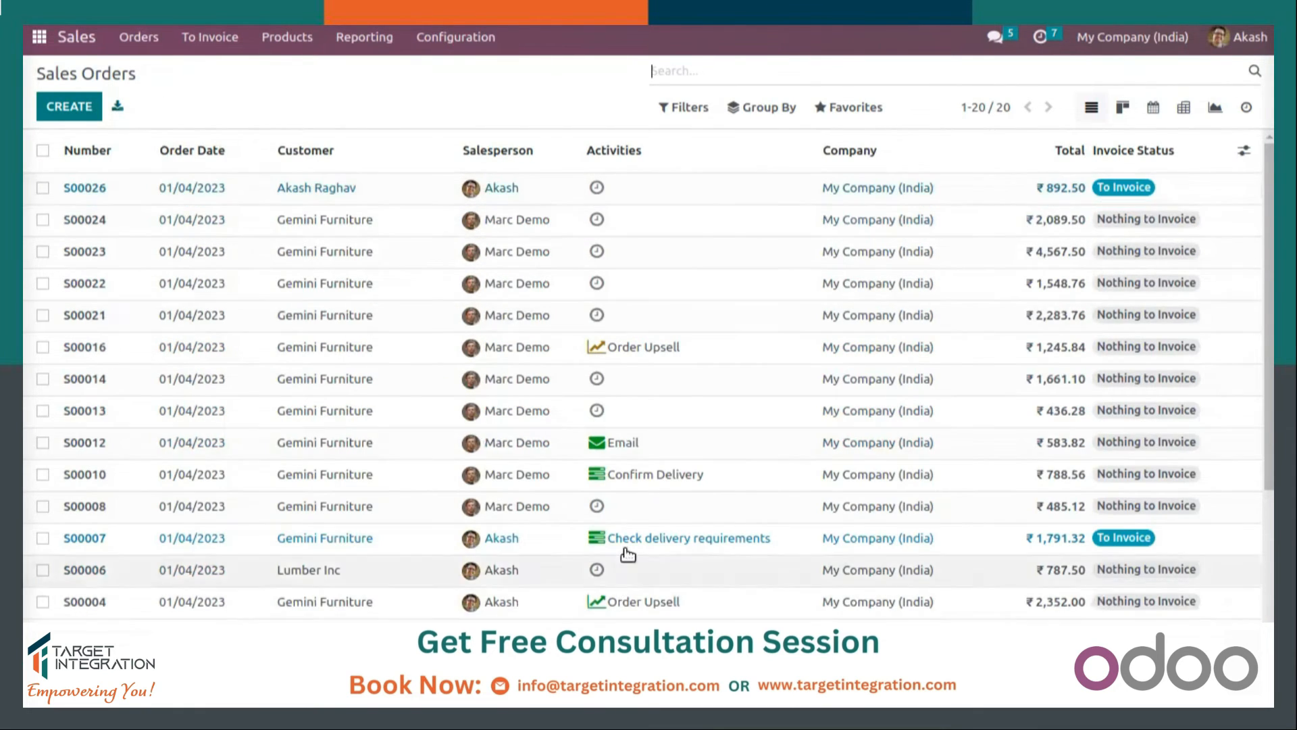
click(130, 38)
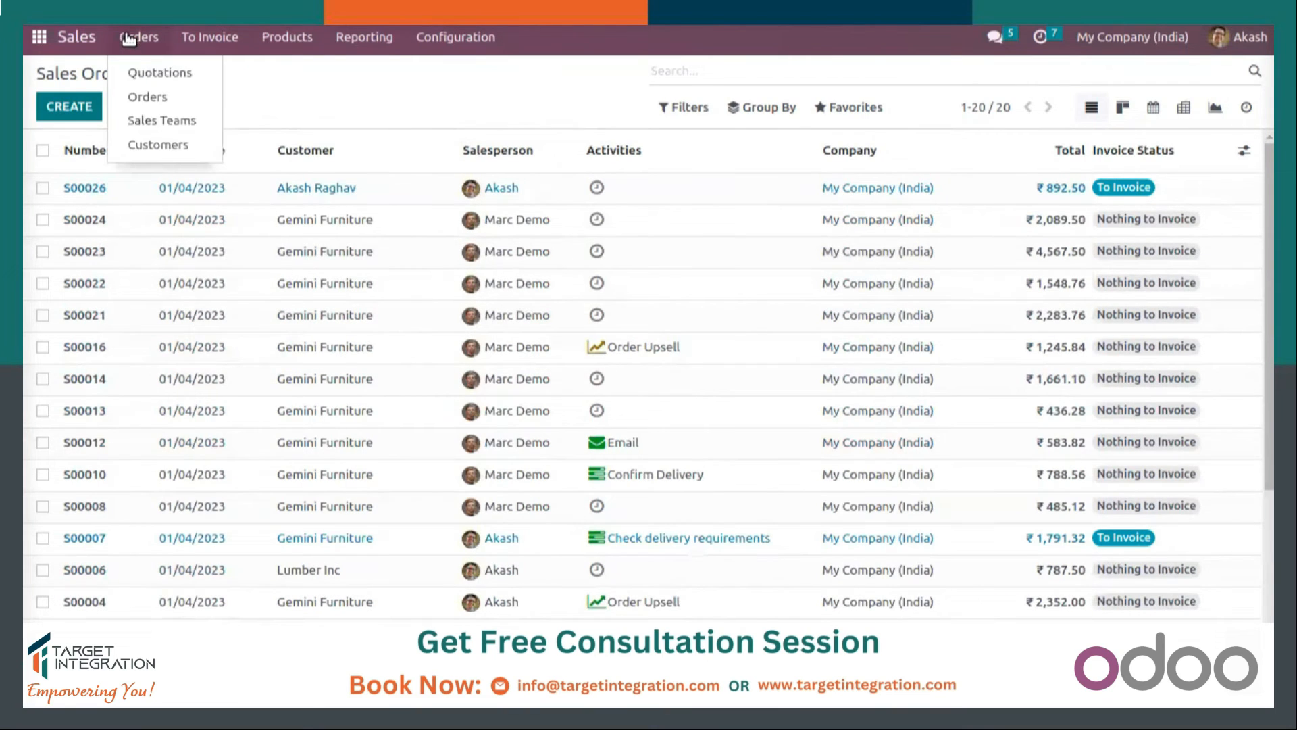
click(346, 132)
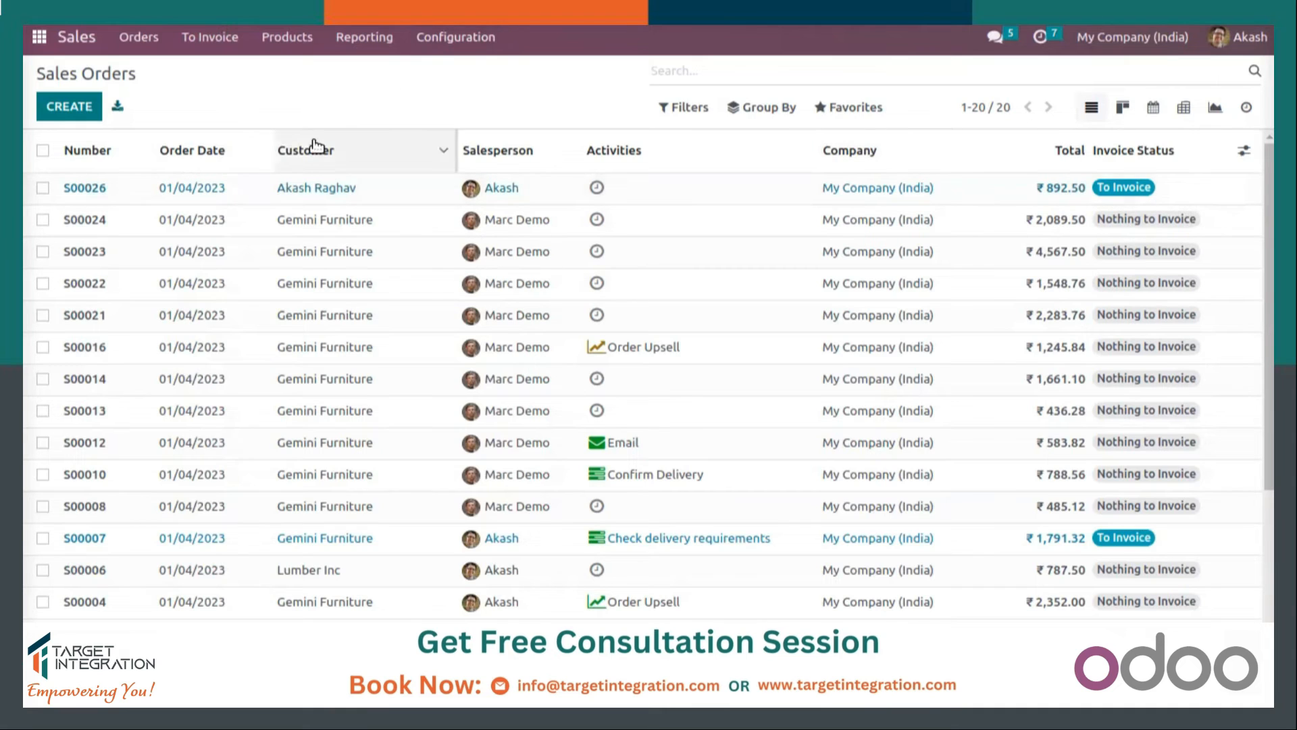
Open the first sales order marked To Invoice, create a regular invoice for it and view the draft
click(270, 195)
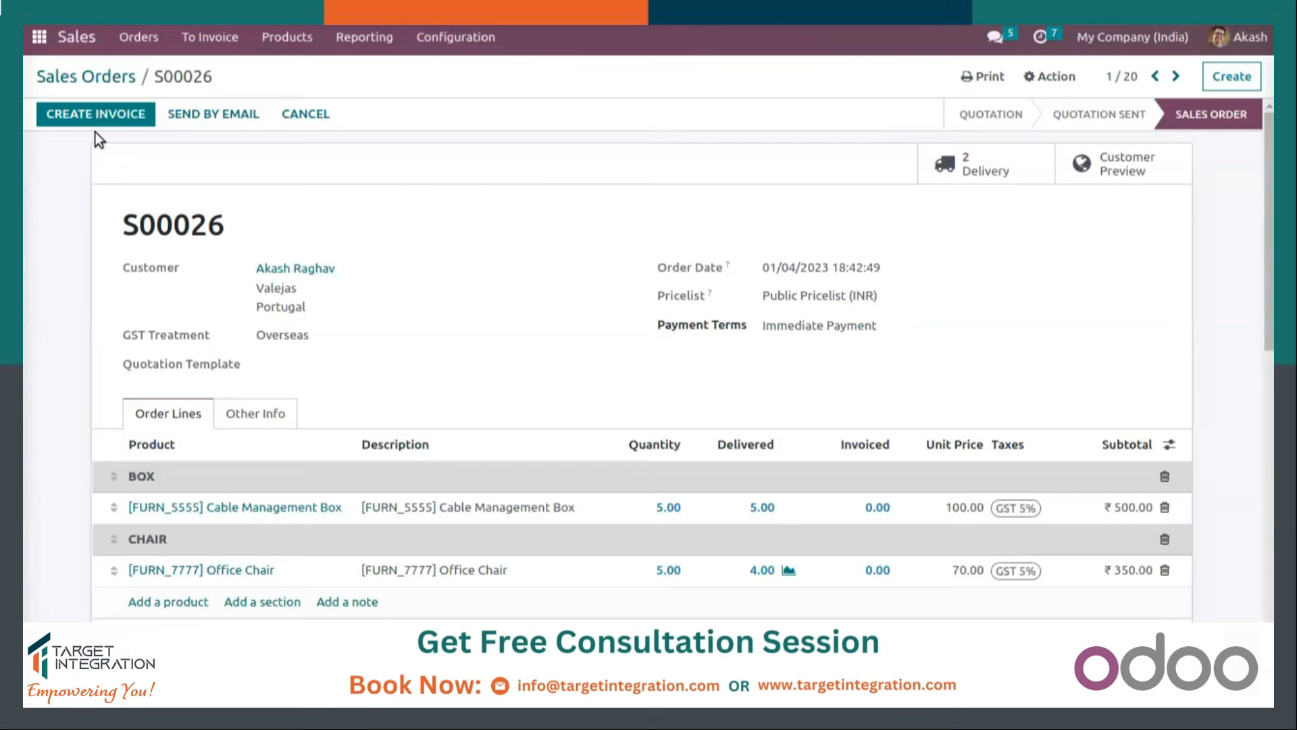
click(112, 112)
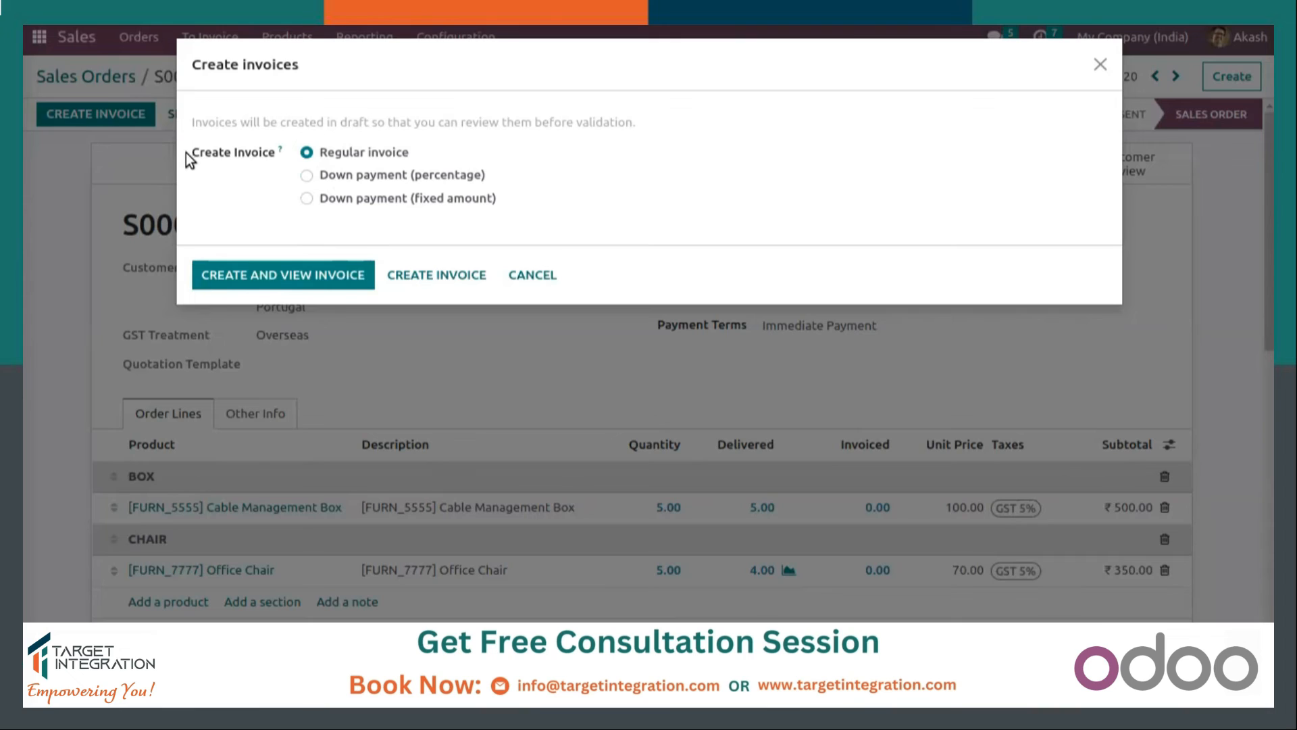
click(371, 177)
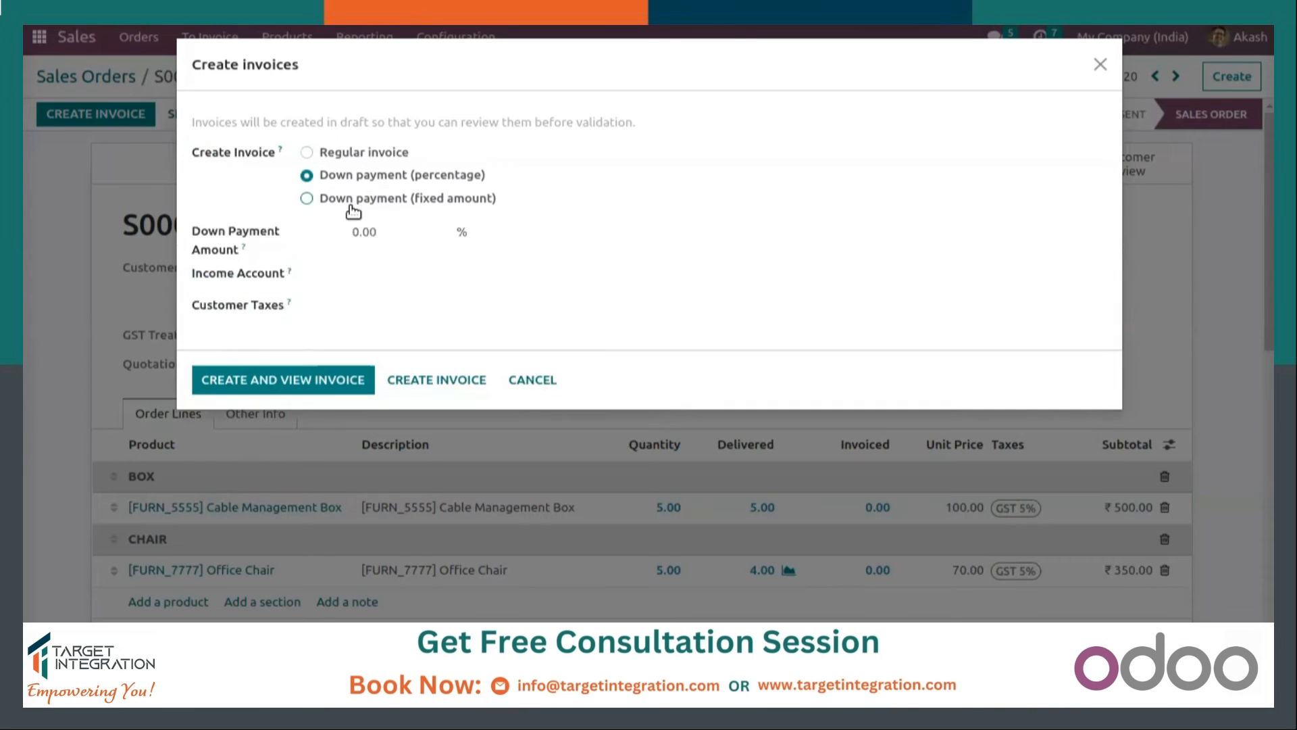
click(352, 200)
click(354, 156)
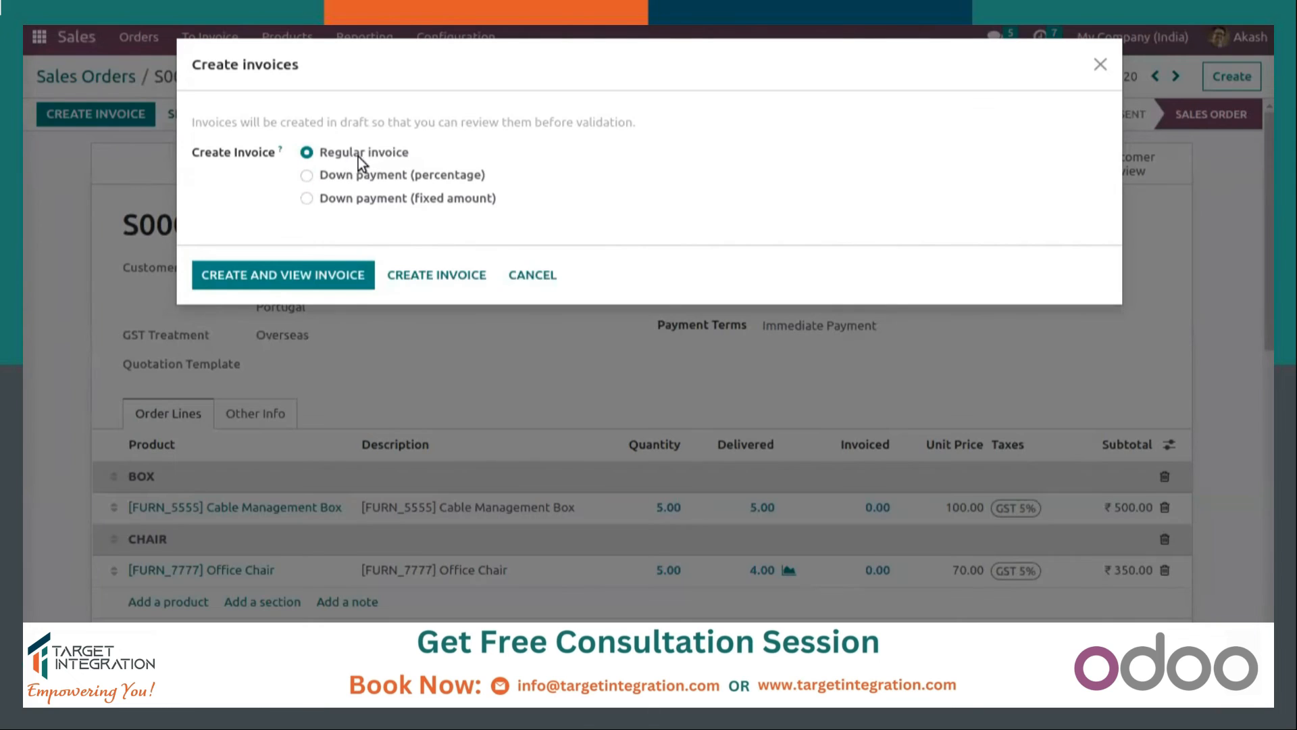
click(307, 279)
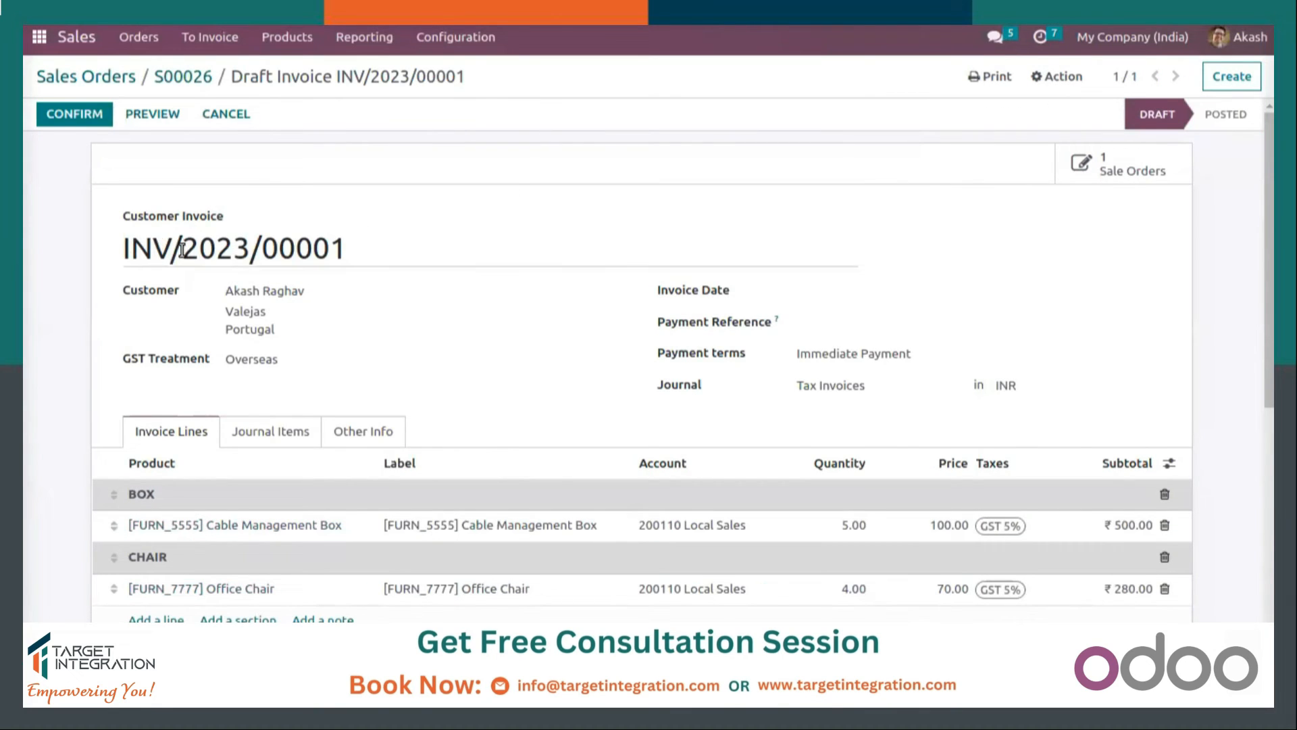
Review the draft invoice's lines, invoiced quantities, prices, taxes and total
drag(233, 76, 265, 75)
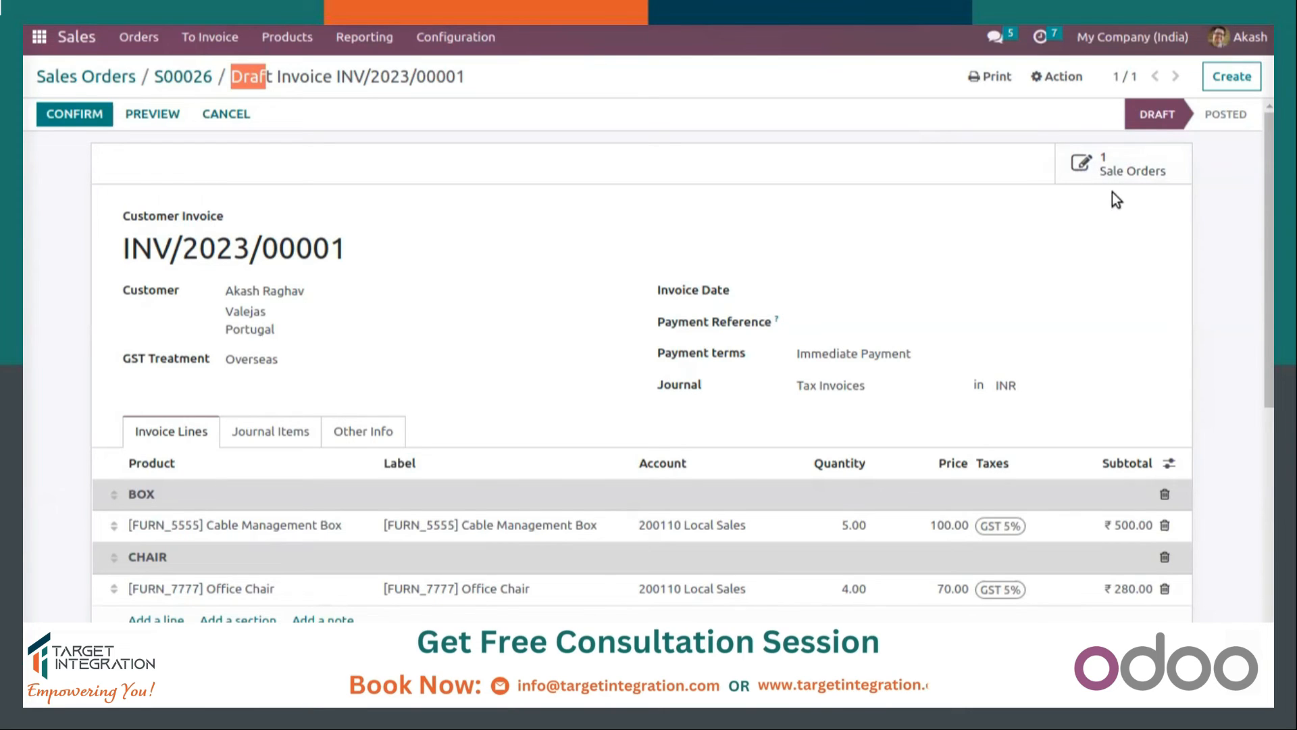
click(473, 218)
scroll(472, 218, down, 1)
scroll(476, 271, down, 2)
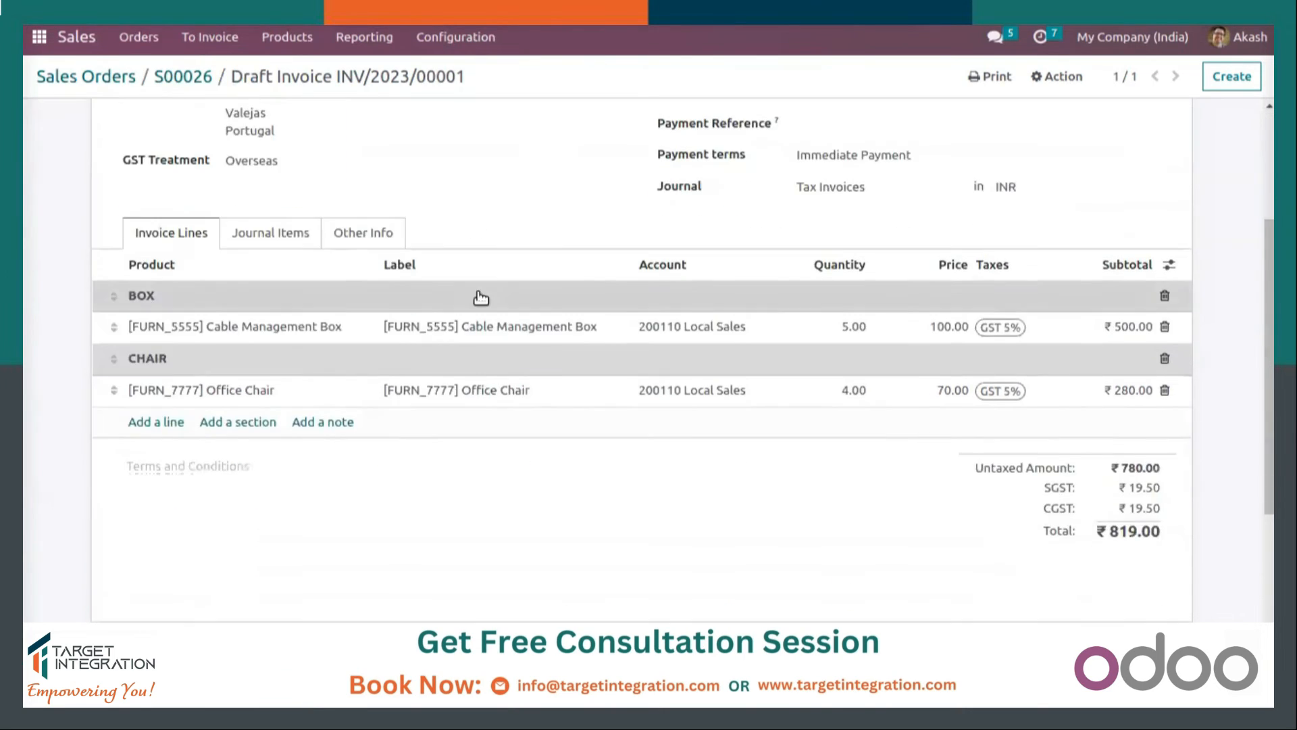
scroll(449, 275, up, 3)
scroll(1108, 408, down, 3)
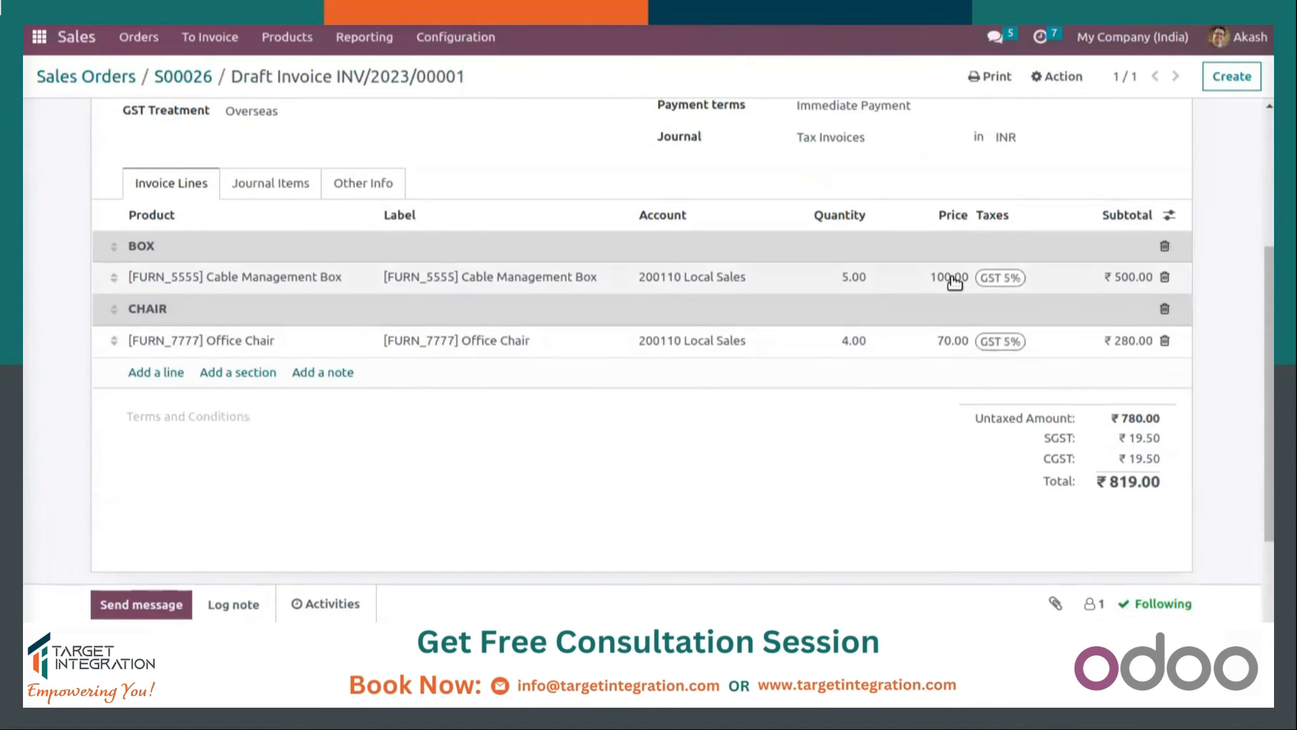
scroll(793, 192, up, 1)
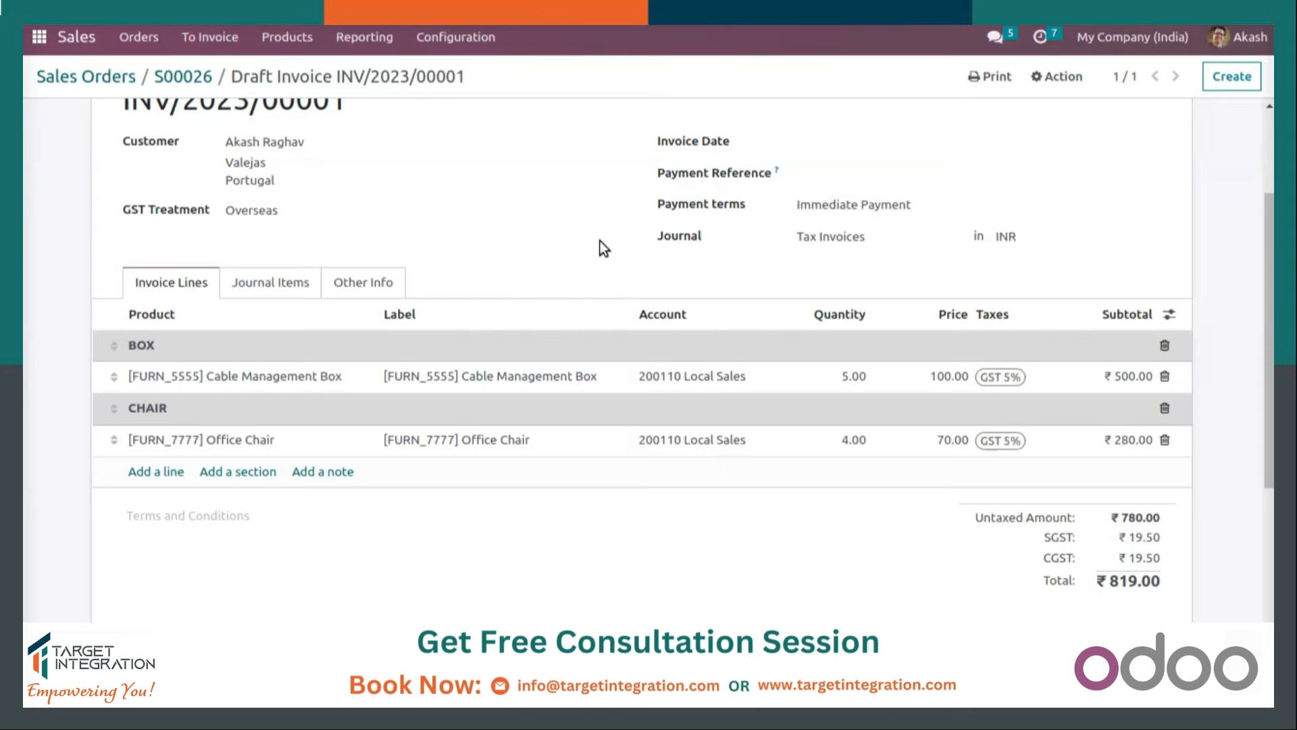
Set the draft invoice's date to 01/04/2023
scroll(642, 244, up, 2)
click(829, 293)
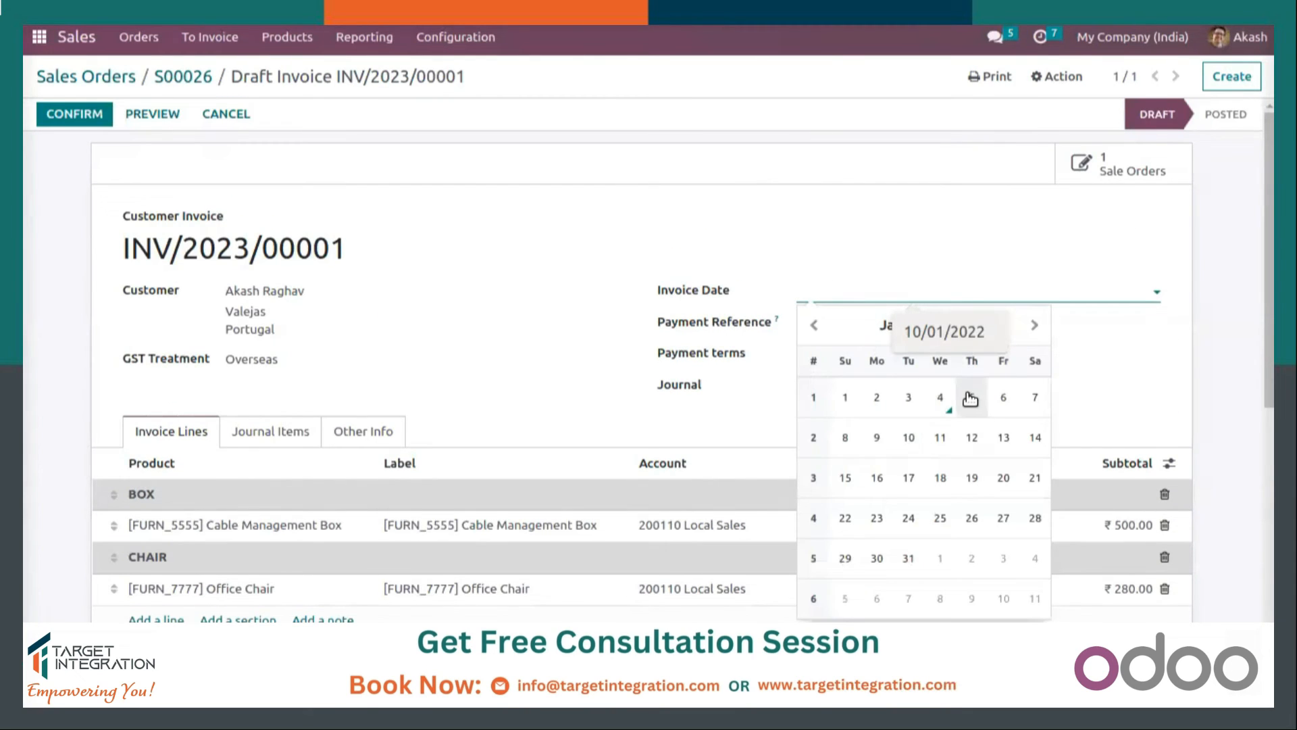
click(940, 397)
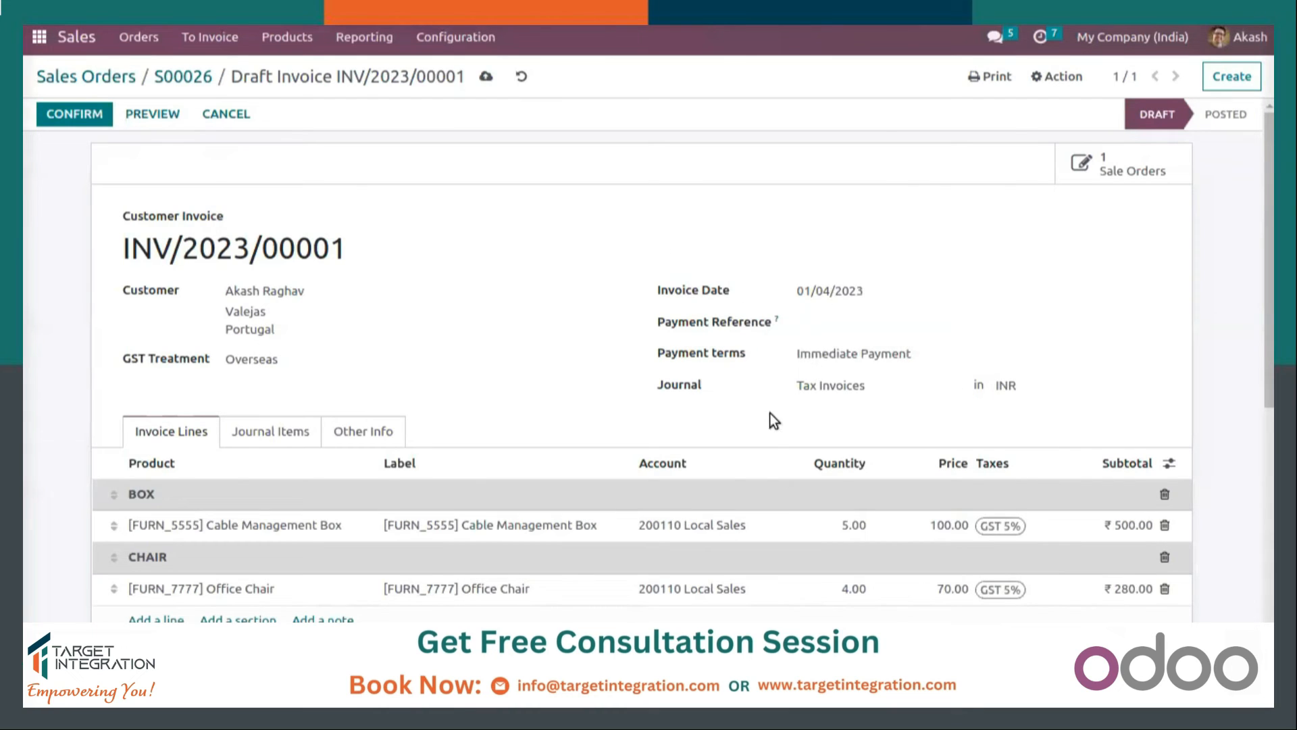
Examine the draft invoice's journal items for accounts, debits, credits and tax grids, and return to the invoice lines
scroll(972, 533, down, 1)
scroll(973, 522, down, 1)
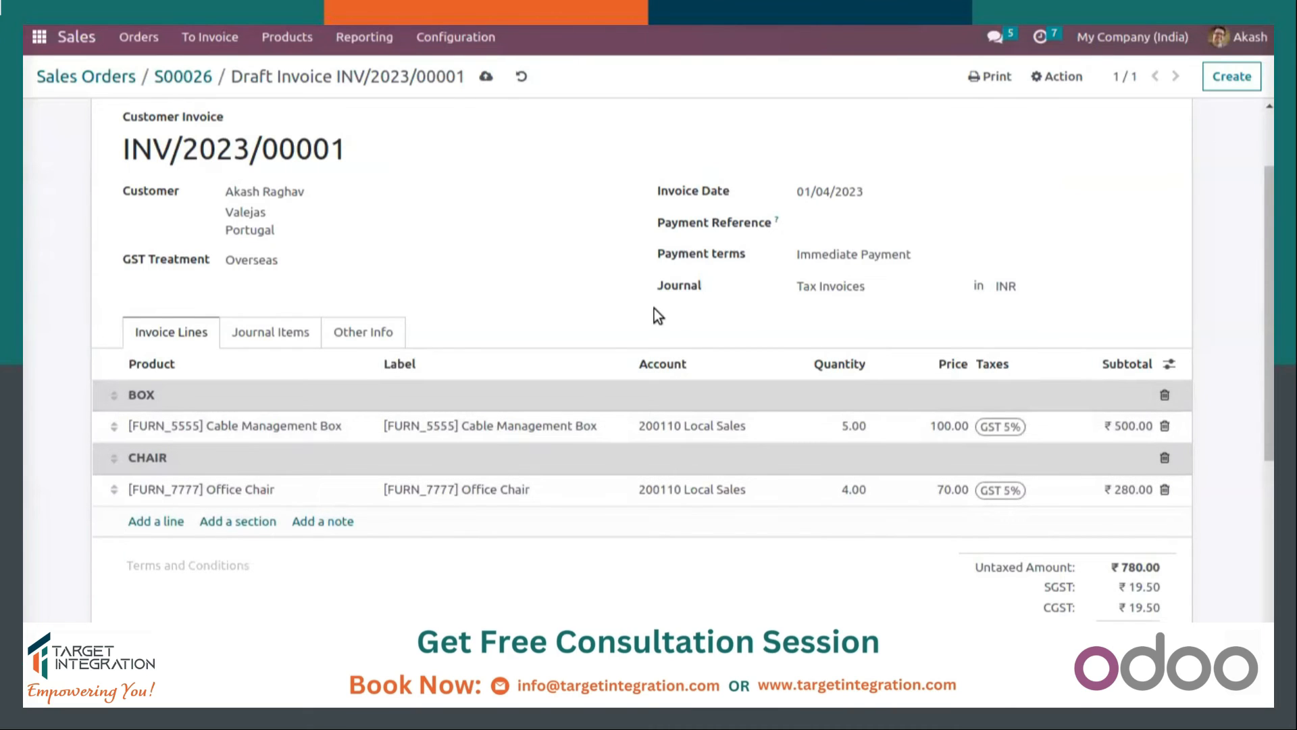
click(289, 335)
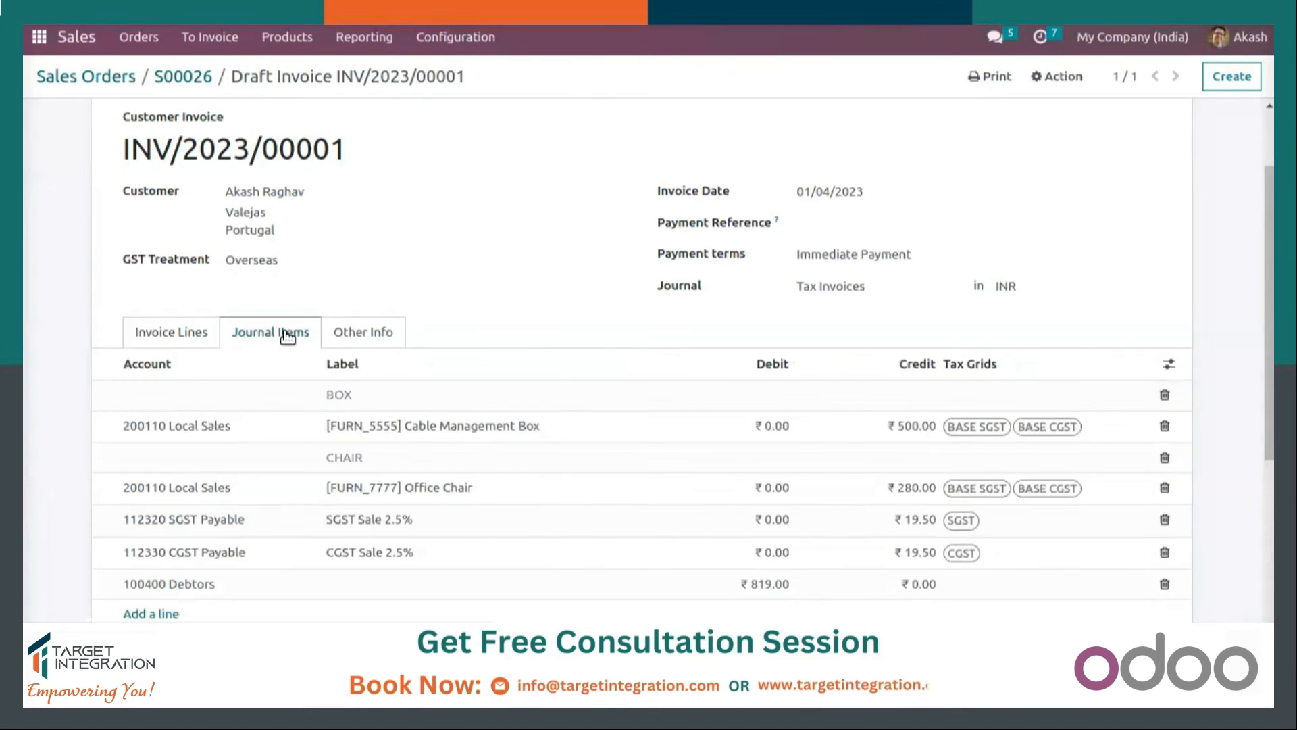
scroll(496, 315, down, 1)
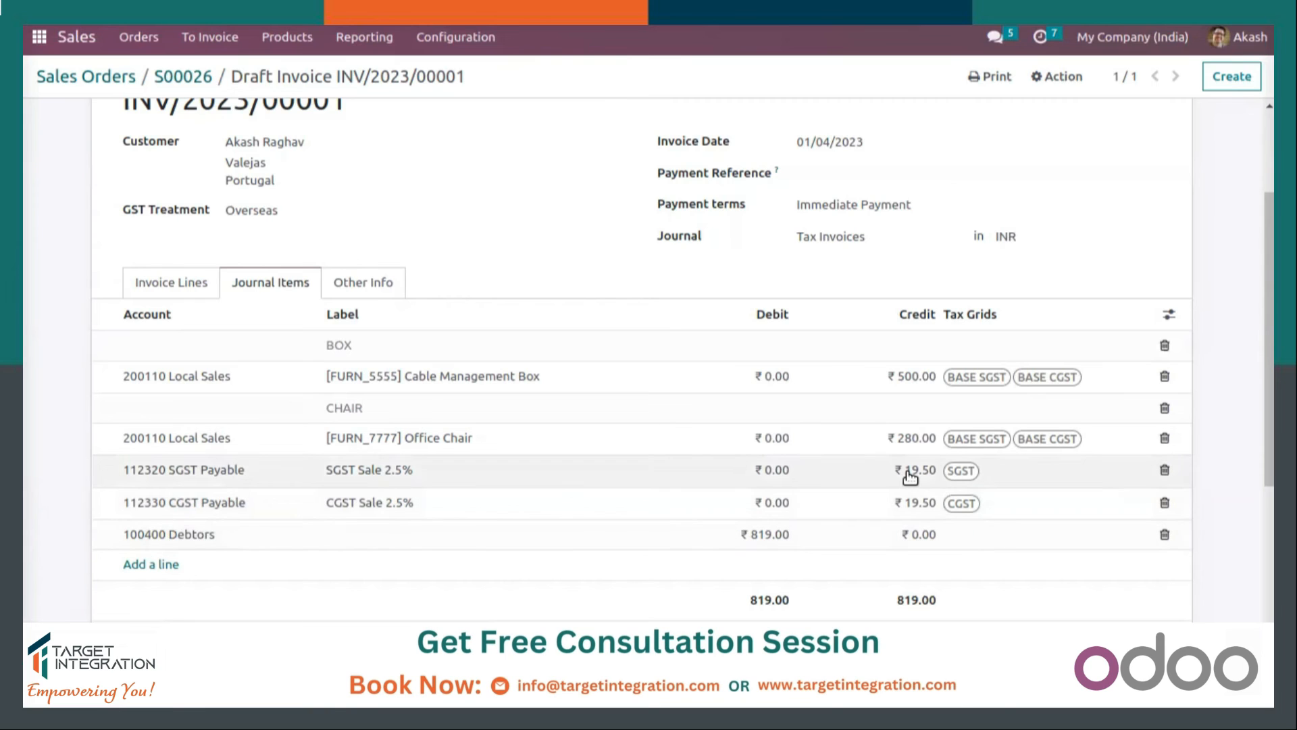
click(189, 281)
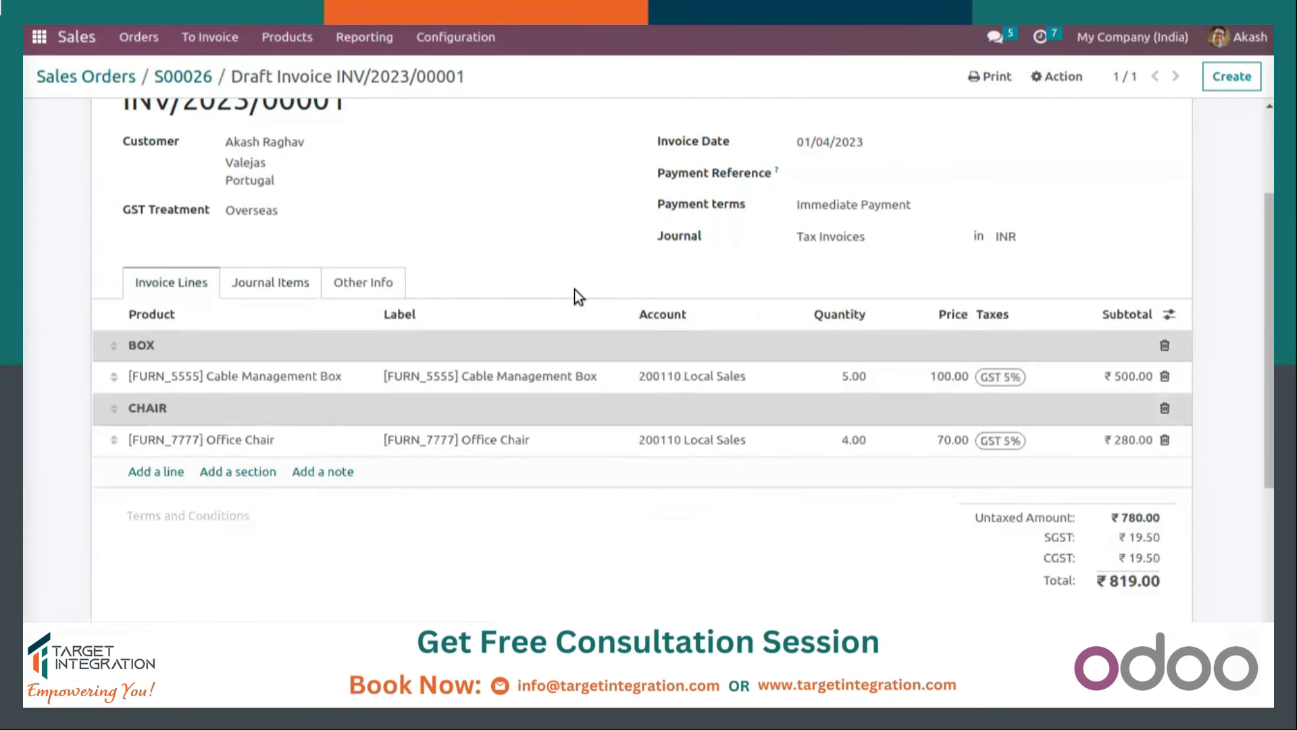
scroll(581, 291, up, 2)
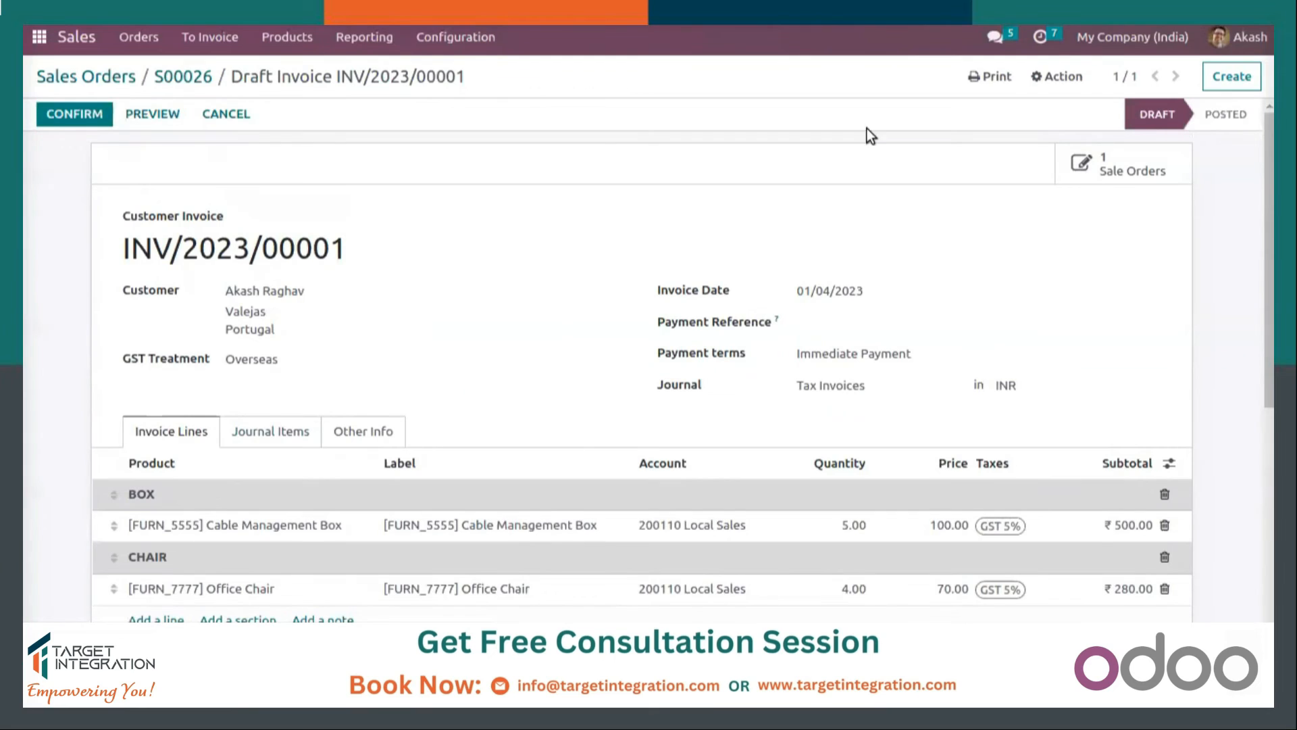
Look over the draft invoice's print and action options and its message log
click(990, 77)
click(1034, 79)
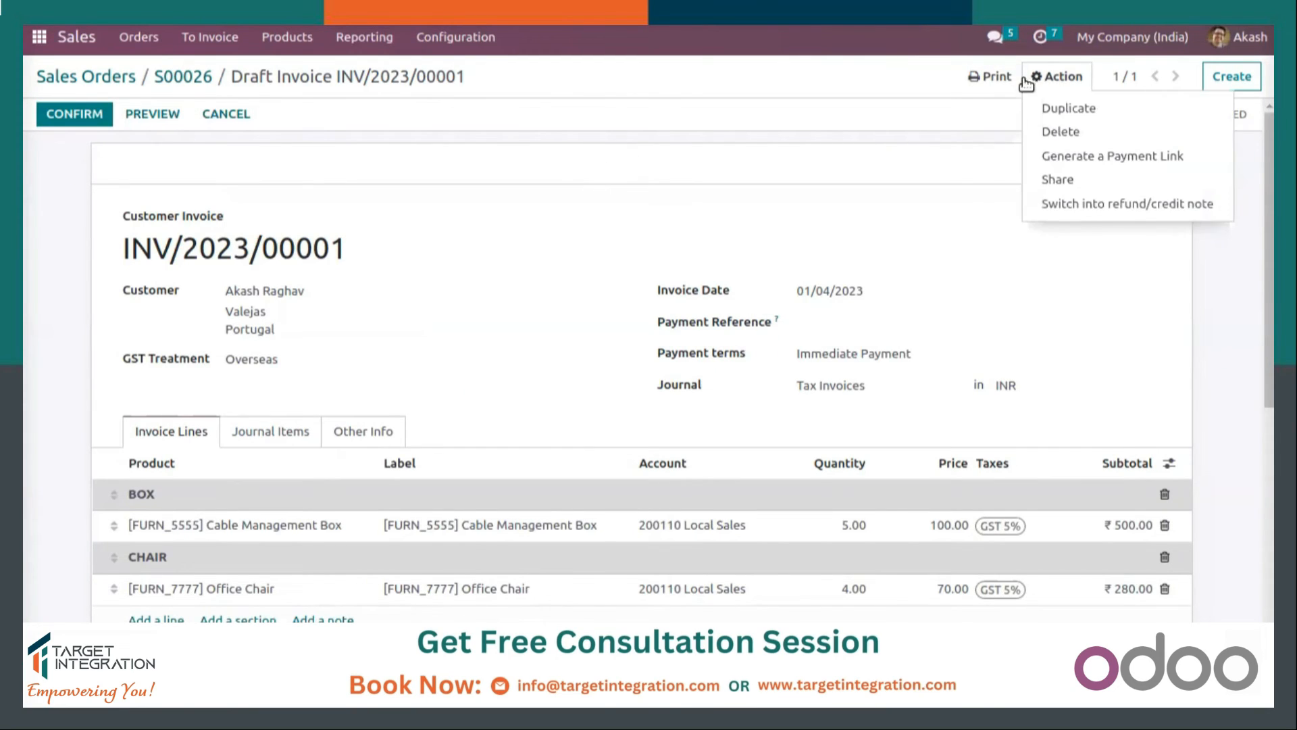
click(748, 163)
scroll(538, 308, down, 5)
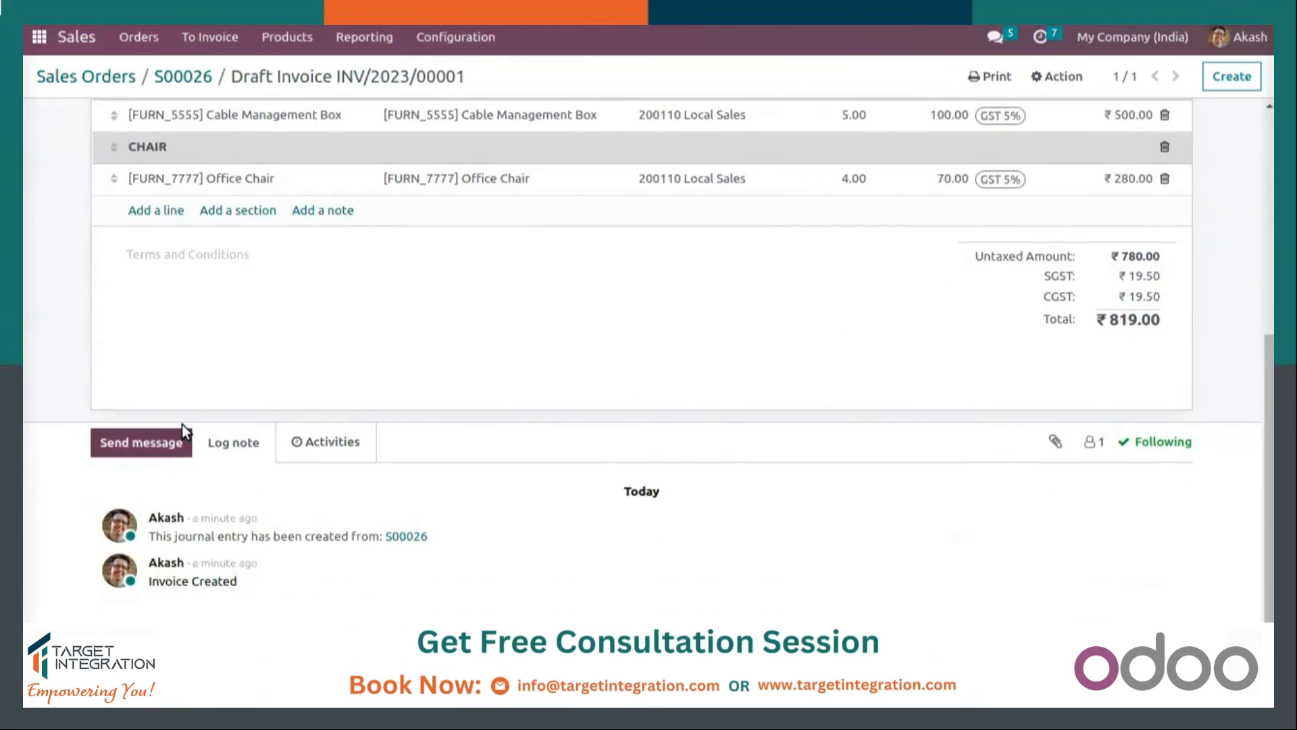
scroll(161, 449, up, 6)
scroll(159, 448, down, 4)
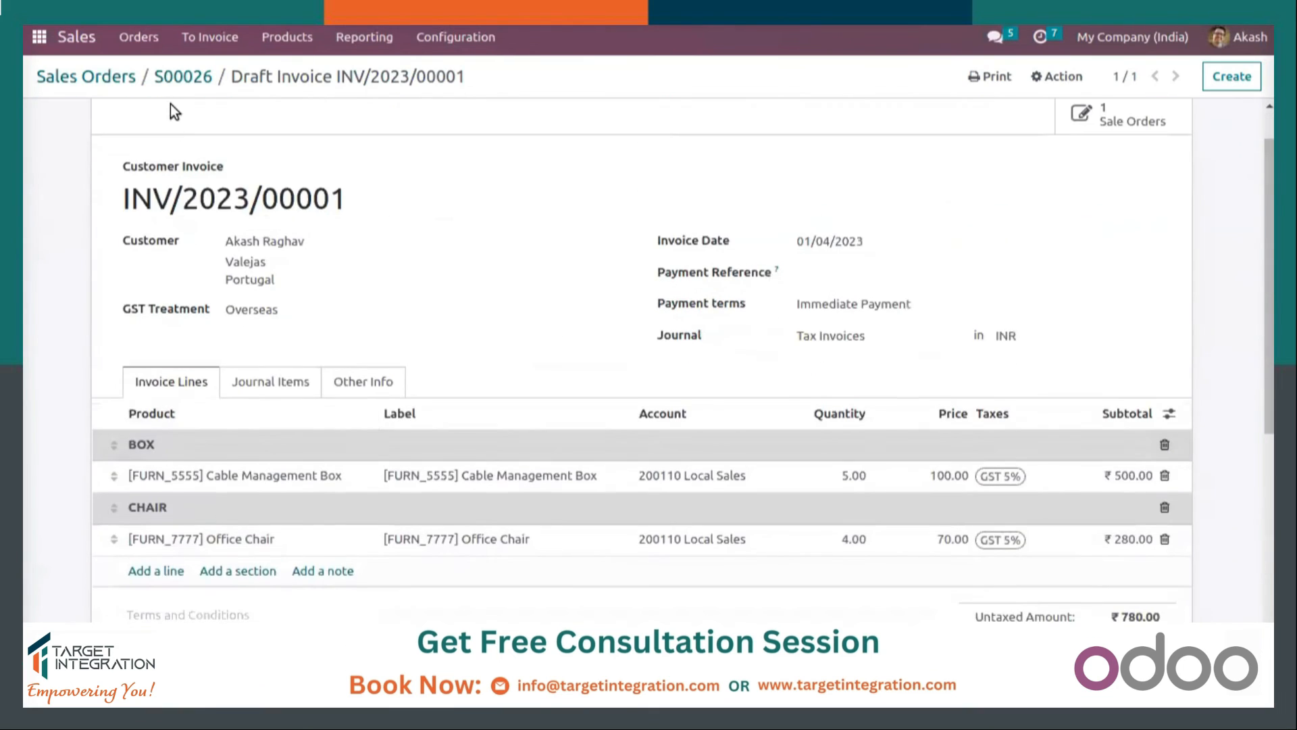
scroll(420, 159, up, 3)
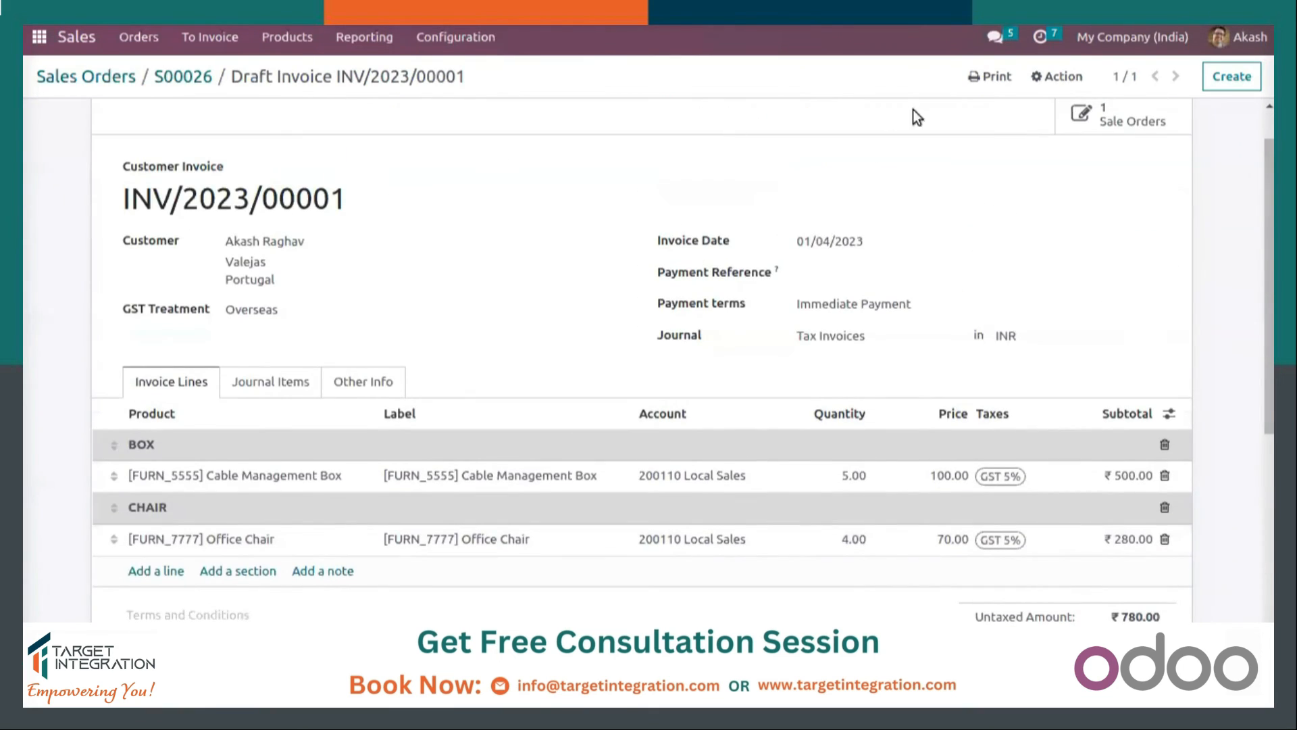
click(1043, 76)
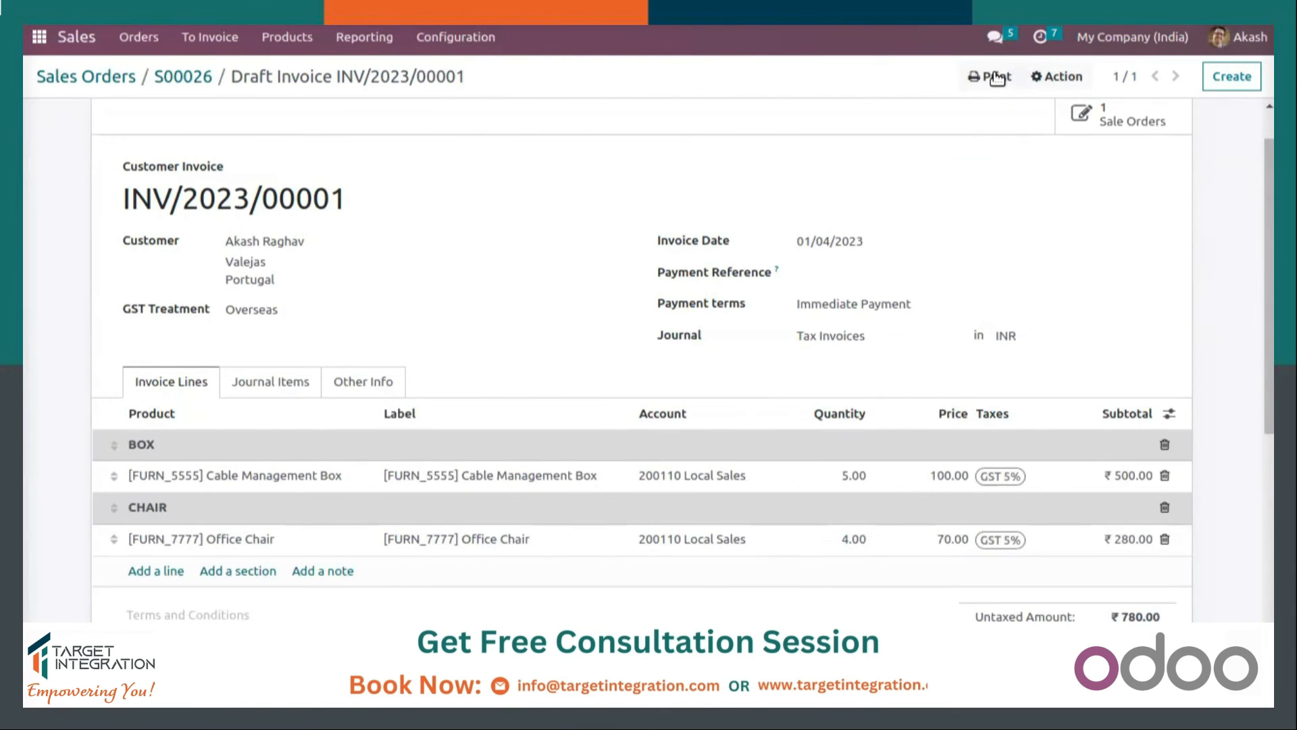
click(993, 77)
click(428, 196)
Confirm the draft customer invoice
scroll(429, 197, up, 1)
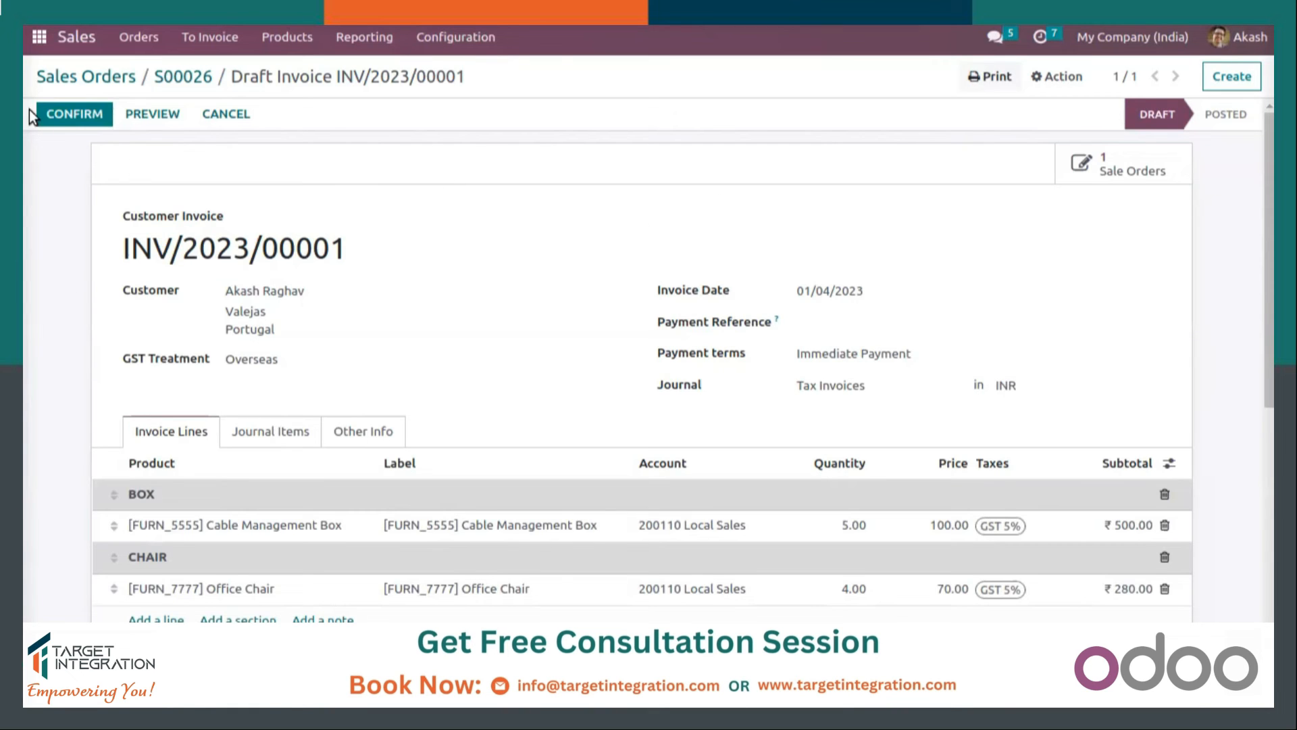
click(49, 111)
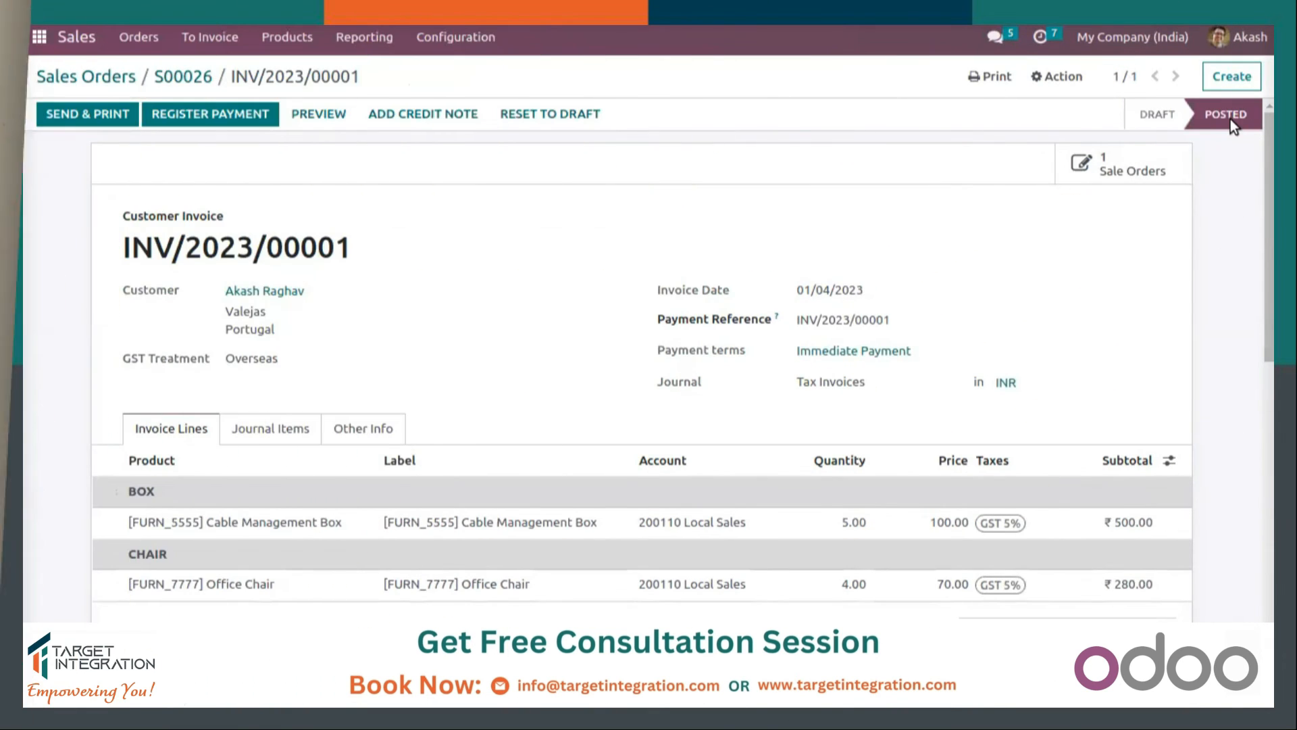
Send the posted invoice to the customer by email with its PDF attached, print it, and check the message log
click(91, 115)
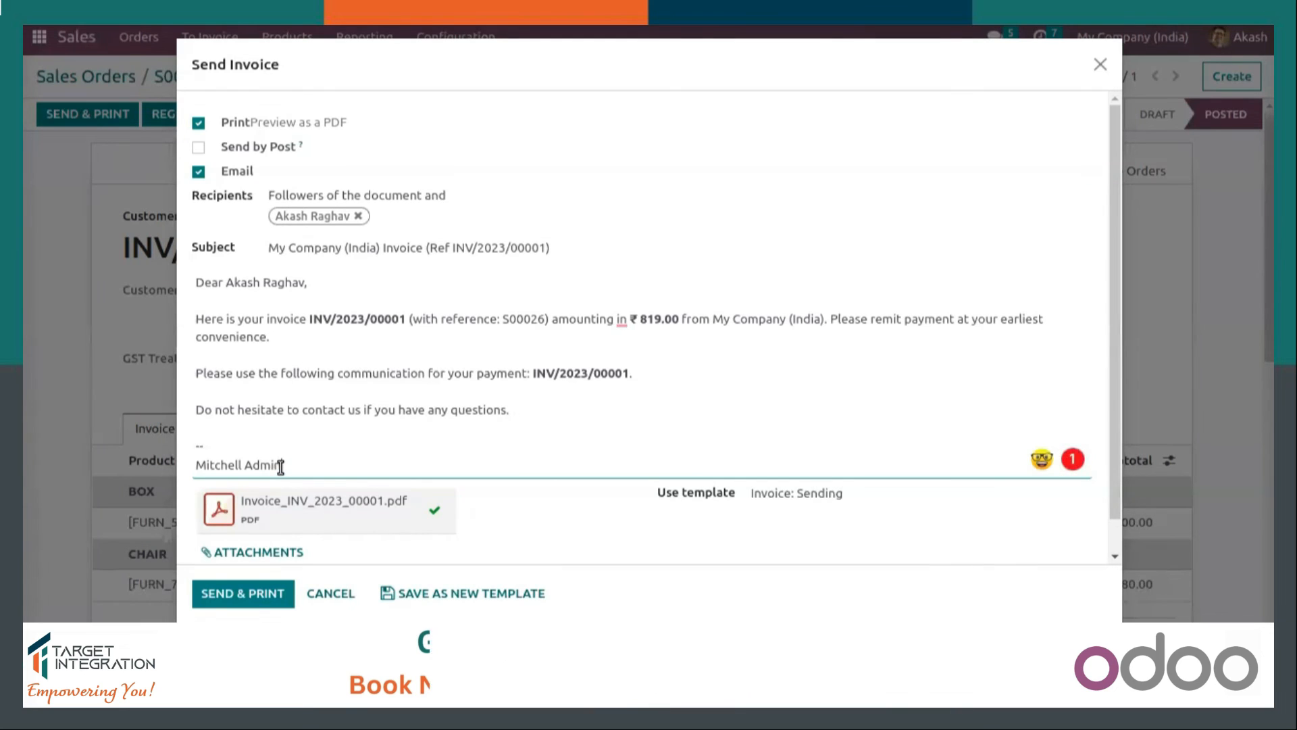
scroll(329, 441, down, 1)
mouse_move(233, 479)
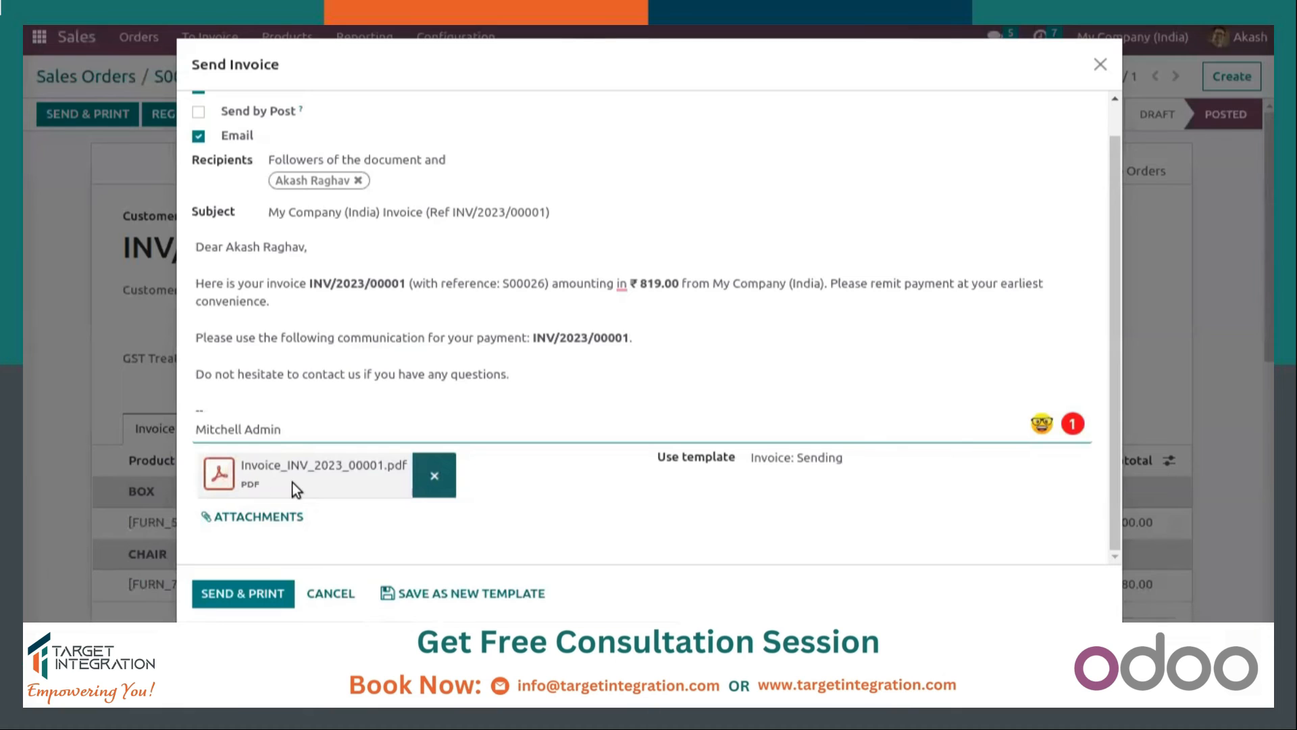
click(271, 517)
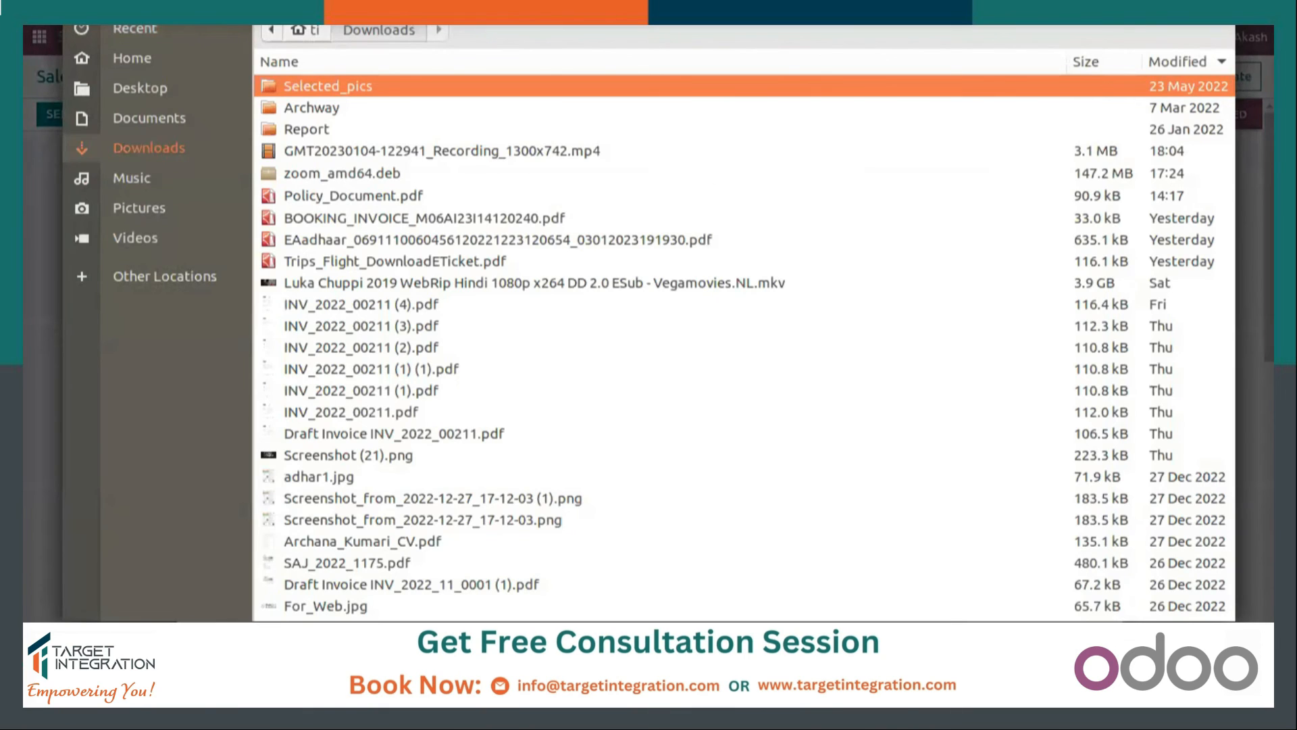
key(Escape)
click(251, 601)
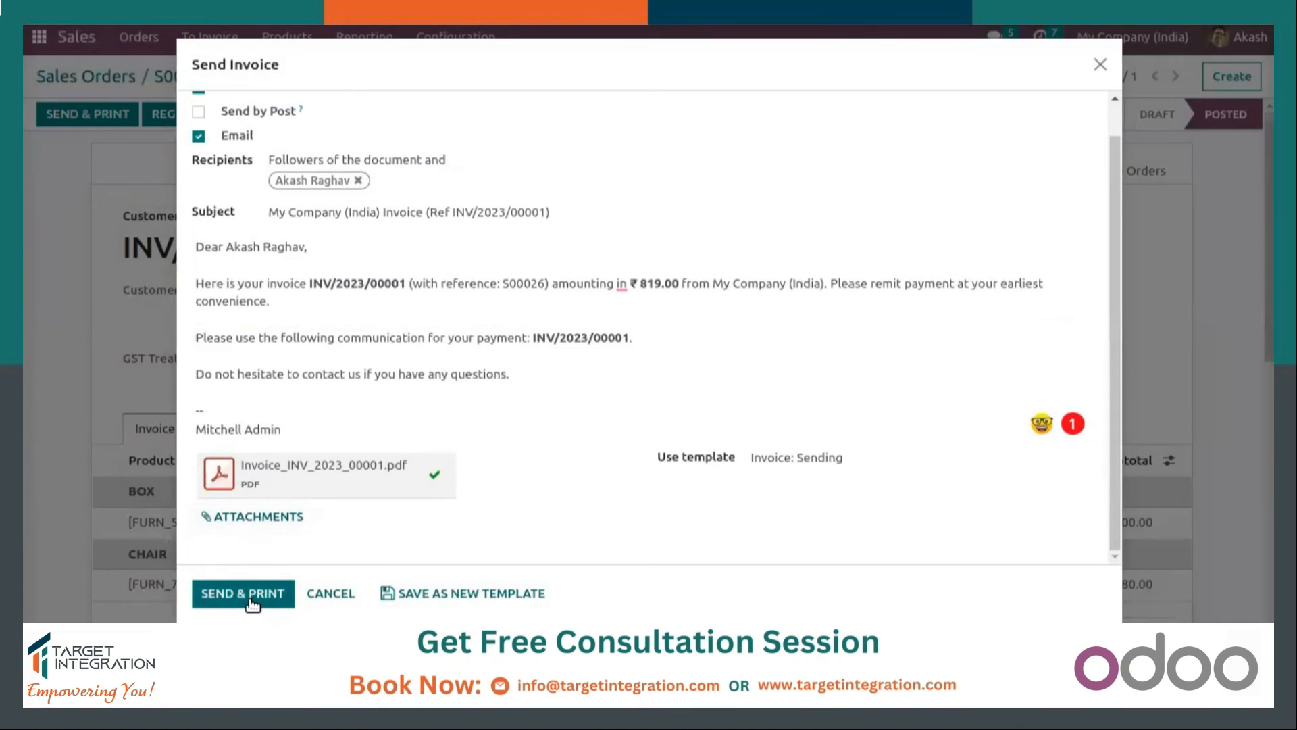
click(252, 600)
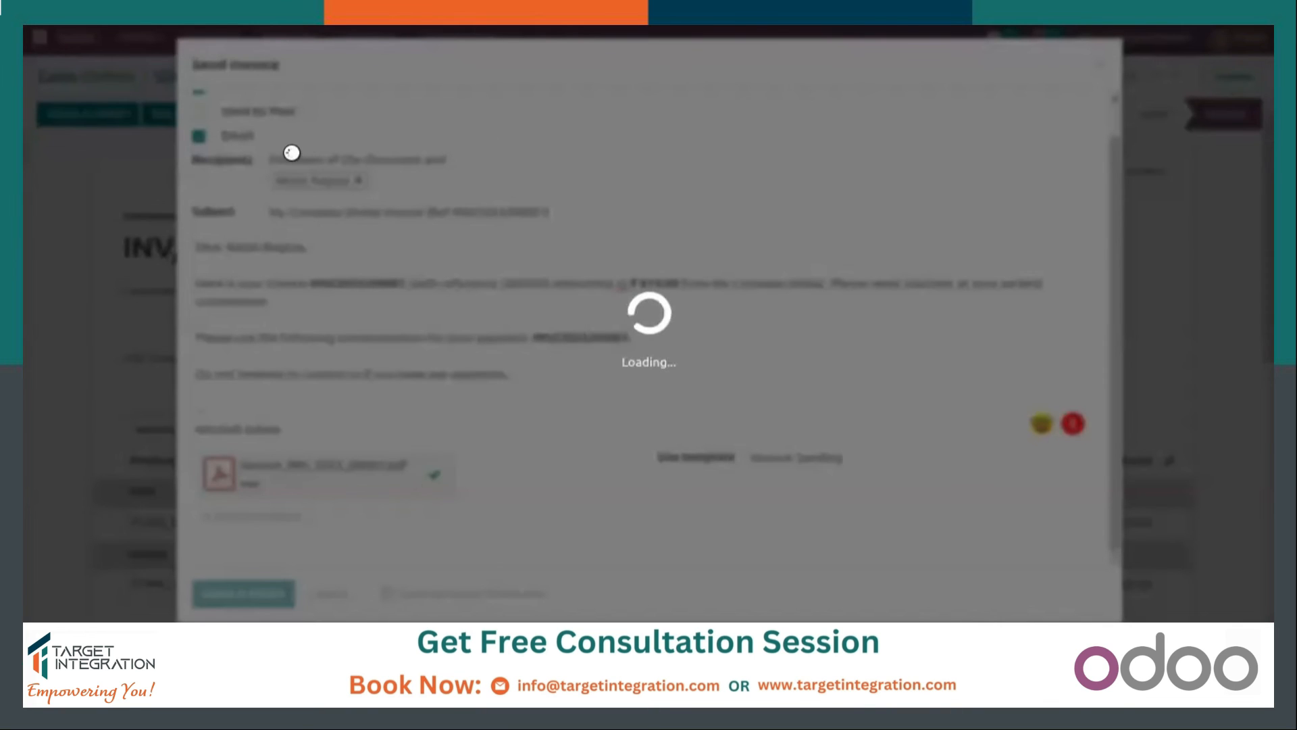
scroll(399, 217, down, 8)
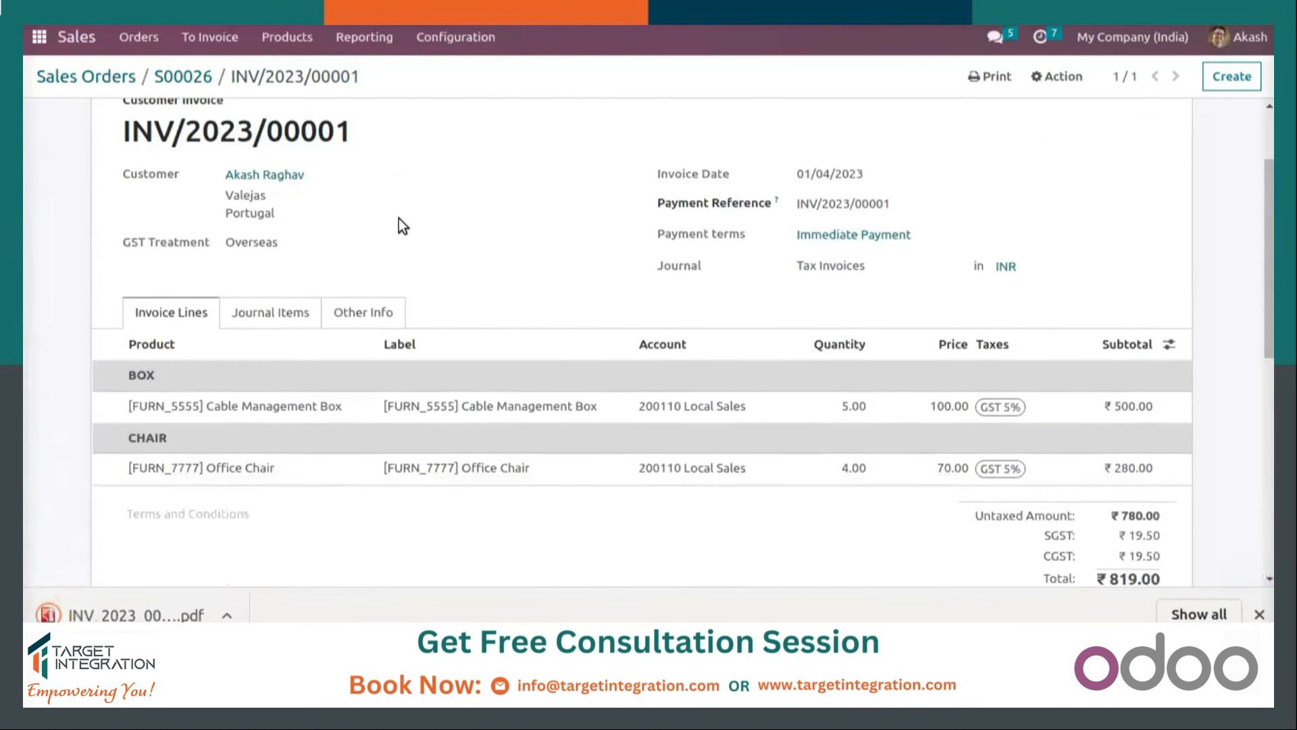
scroll(392, 218, down, 4)
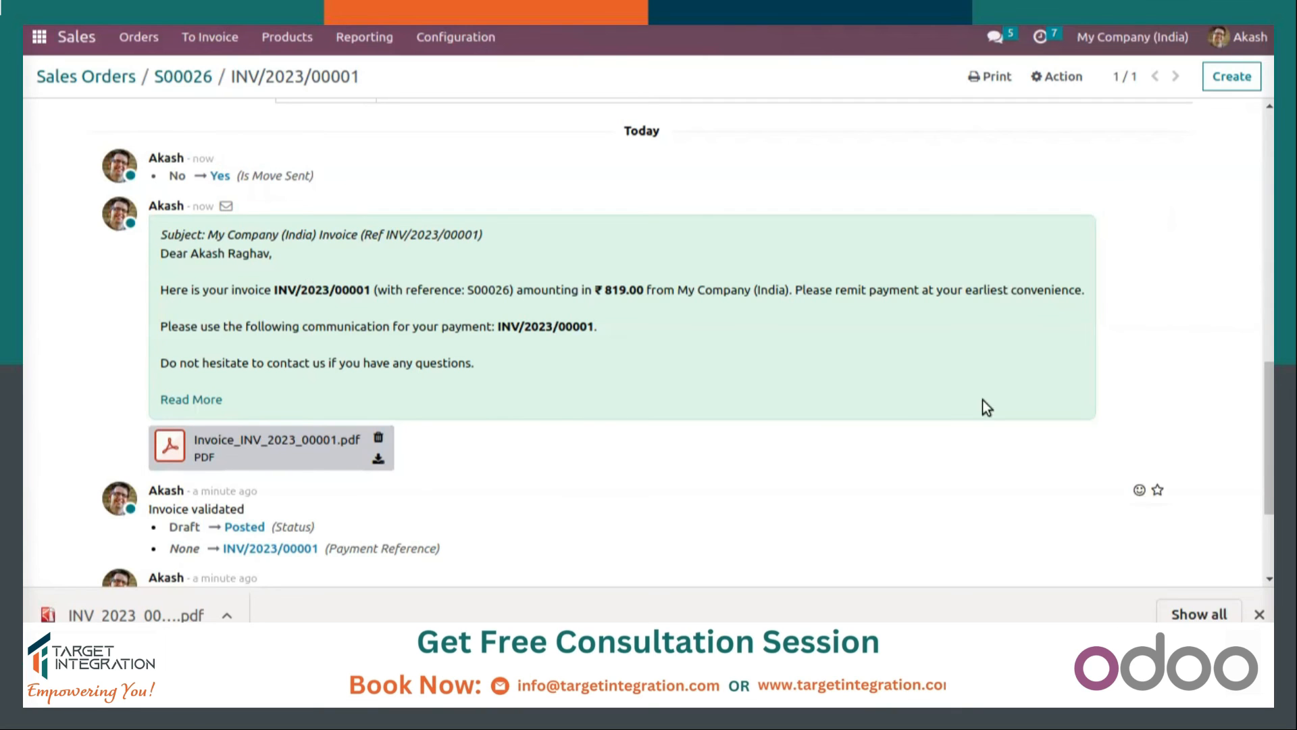
Register the posted invoice's full ₹819.00 payment in the Bank journal with the Manual method, dated 01/04/2023
scroll(798, 469, up, 10)
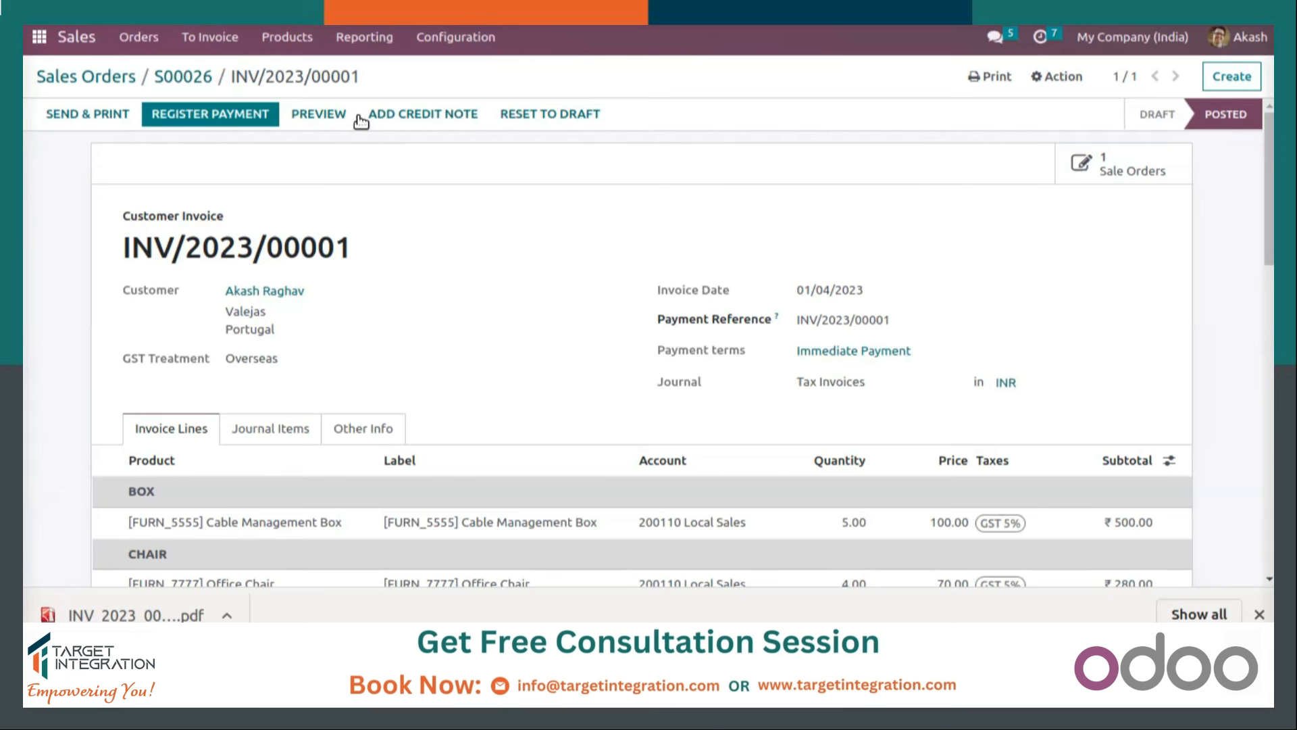
click(225, 113)
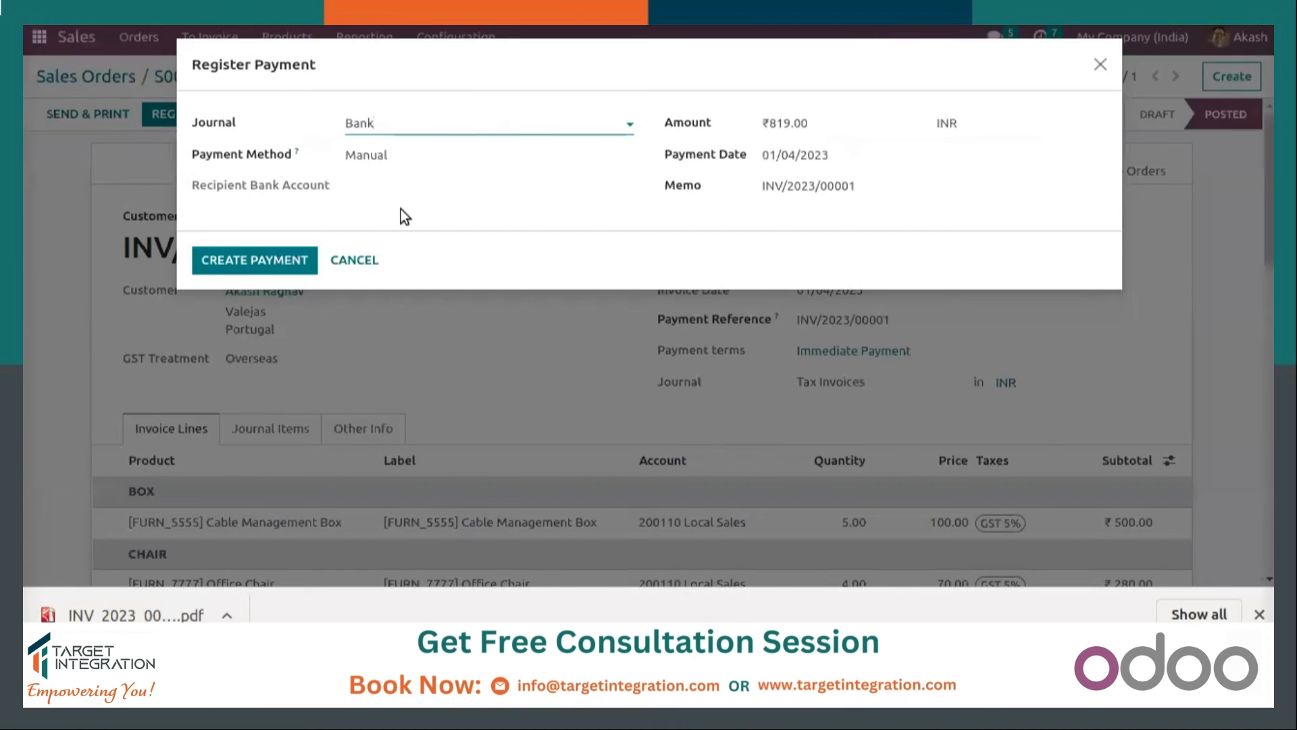
click(350, 259)
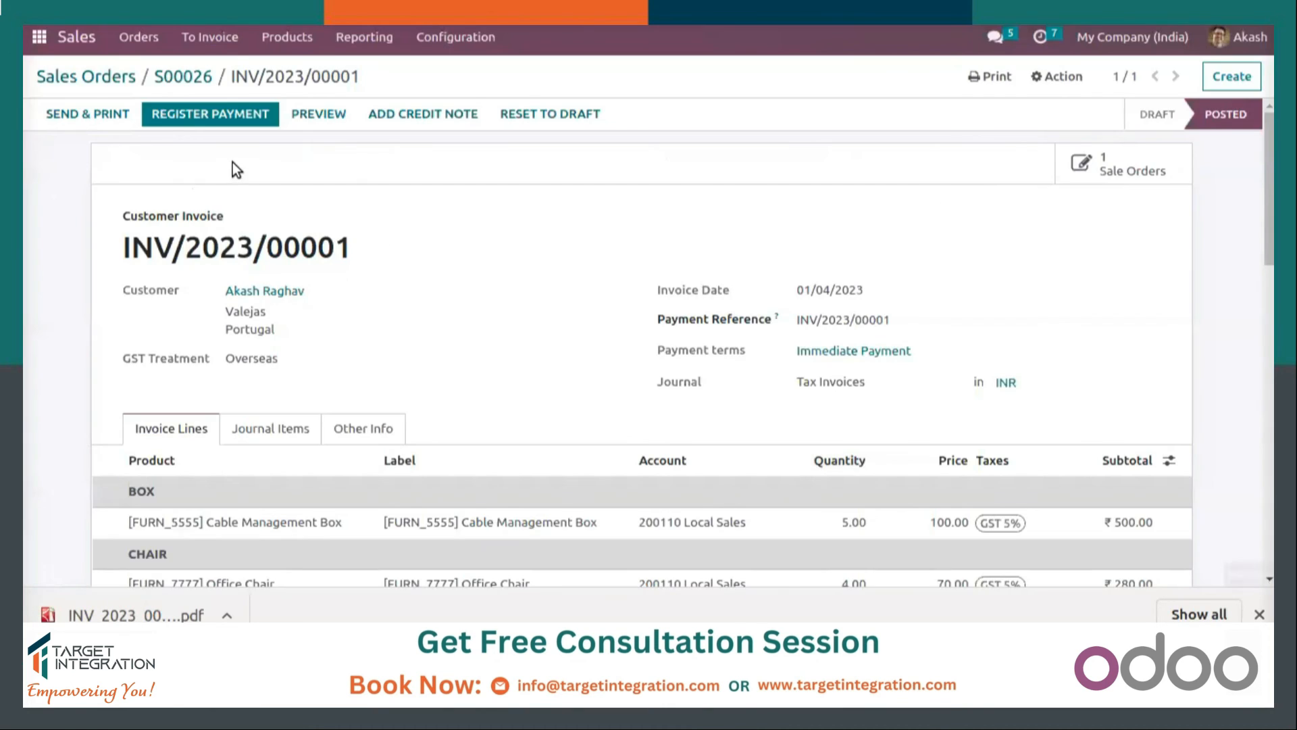
click(241, 112)
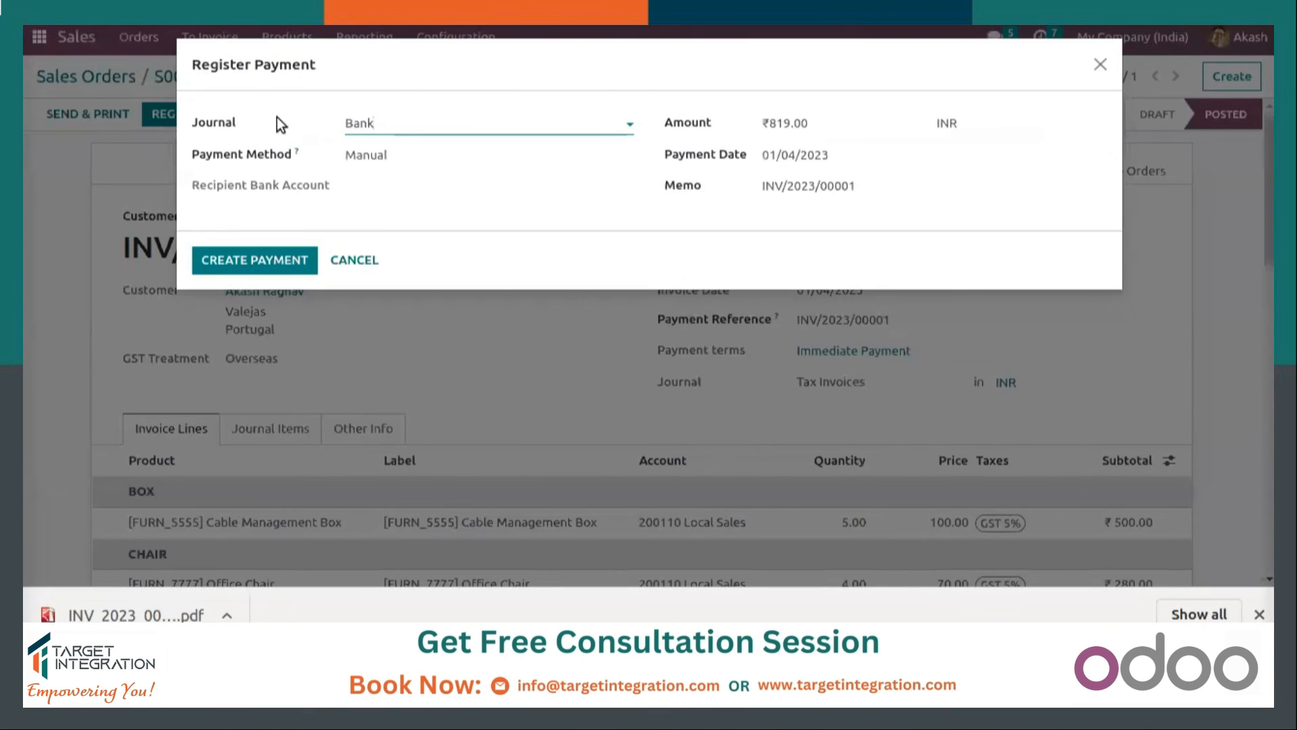
click(395, 129)
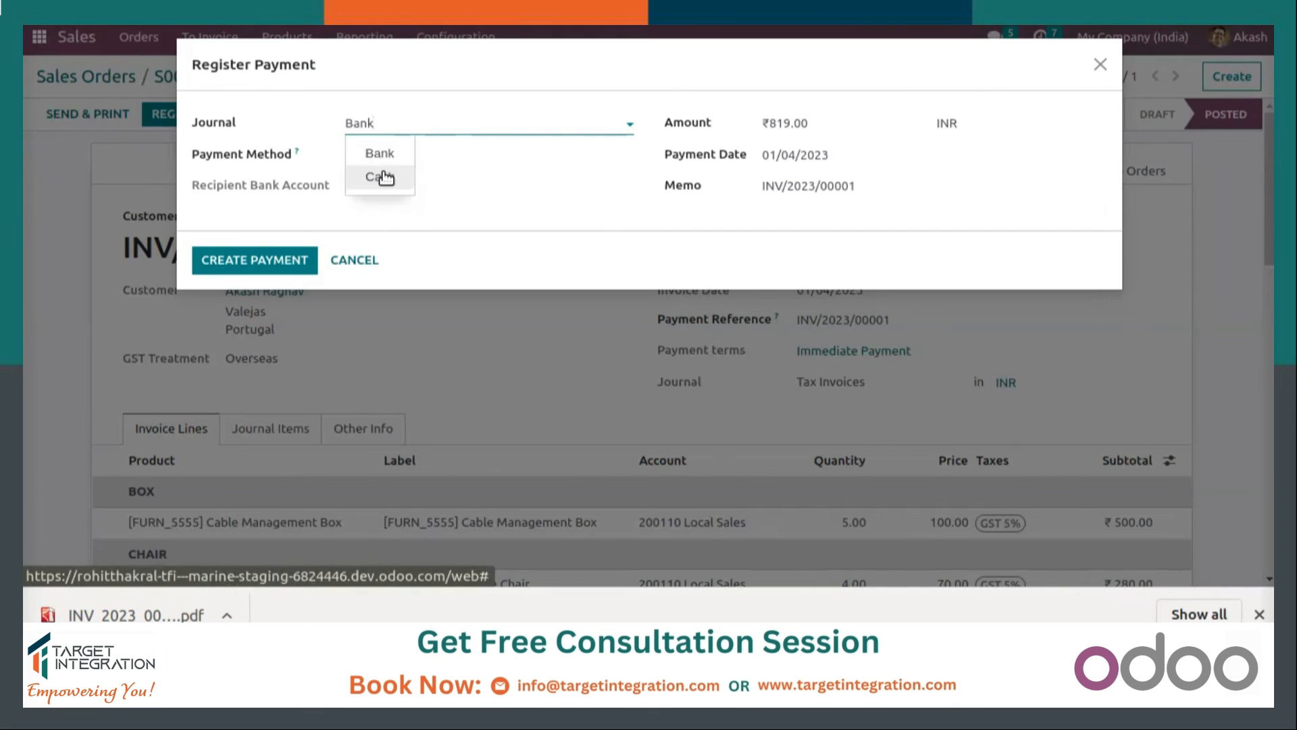
click(414, 128)
click(413, 127)
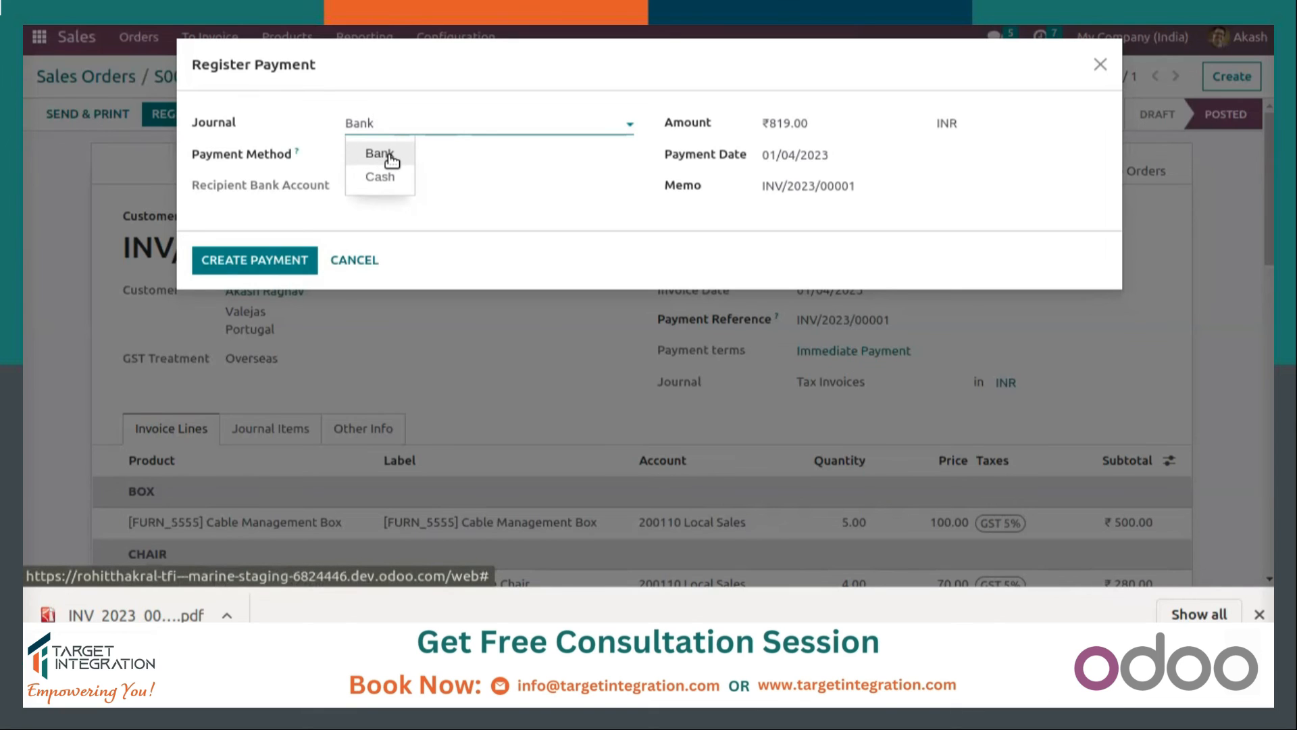
click(390, 159)
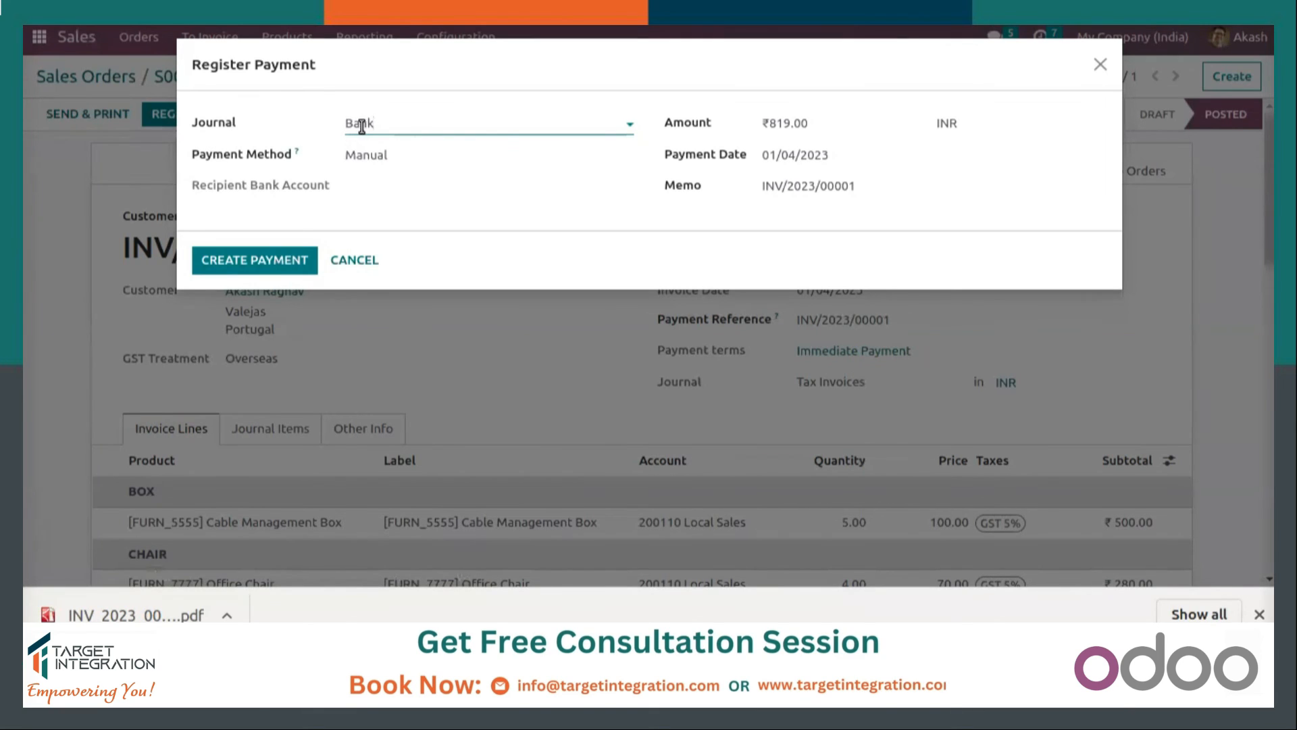
click(825, 159)
click(826, 159)
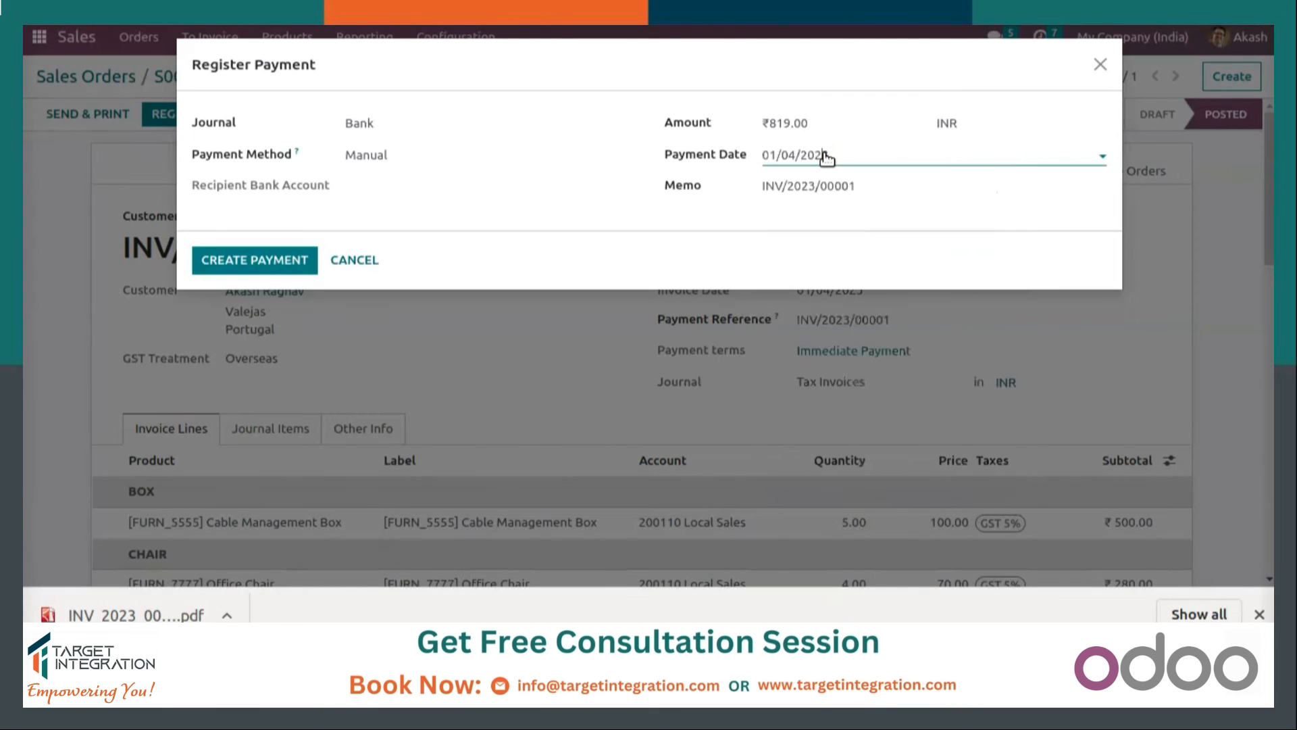
click(204, 260)
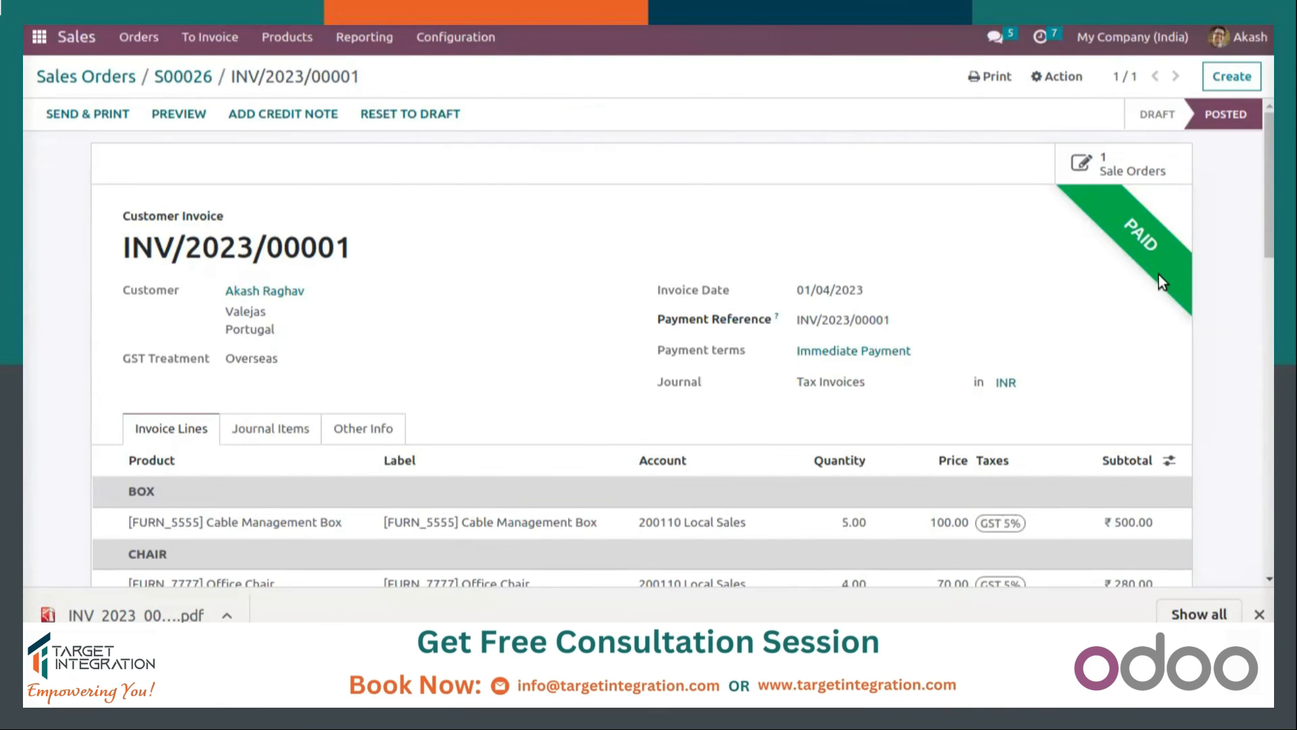
Examine the paid invoice's total, the payment date and amount, and the remaining amount due
scroll(802, 184, down, 5)
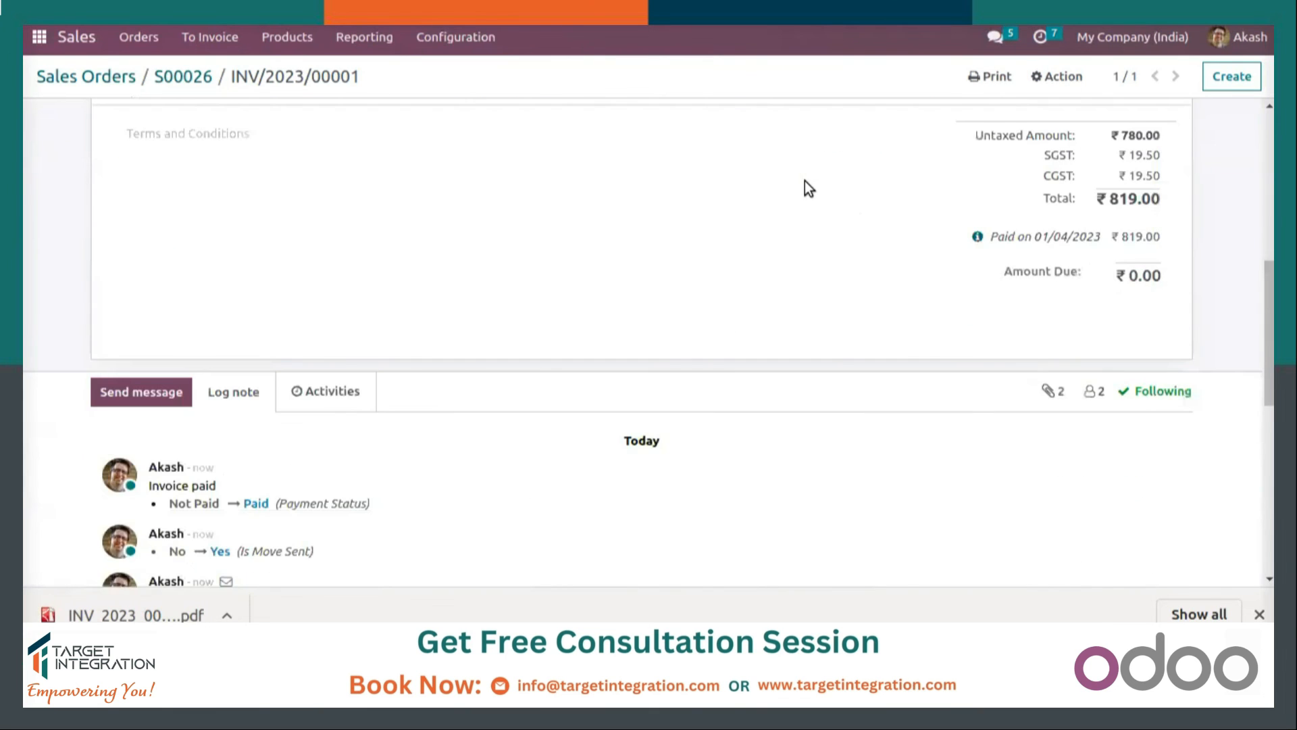
scroll(817, 193, up, 1)
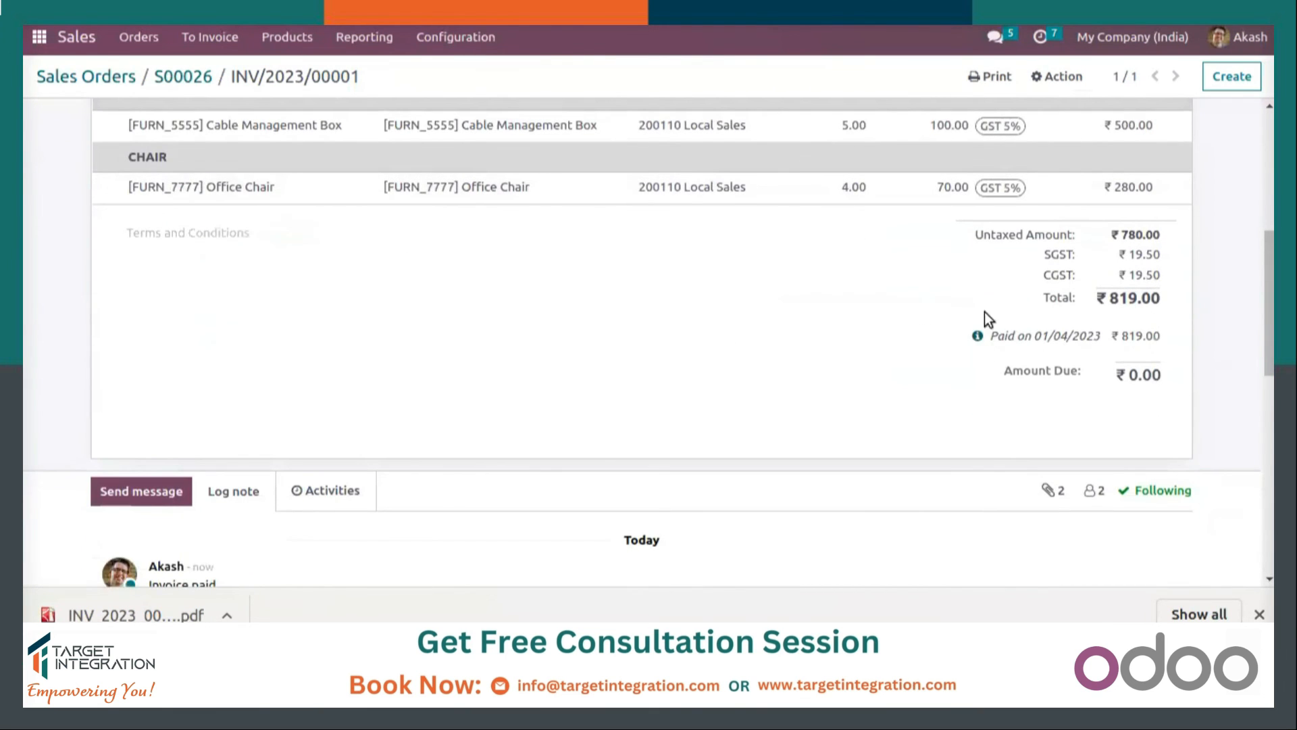
drag(1110, 298, 1139, 298)
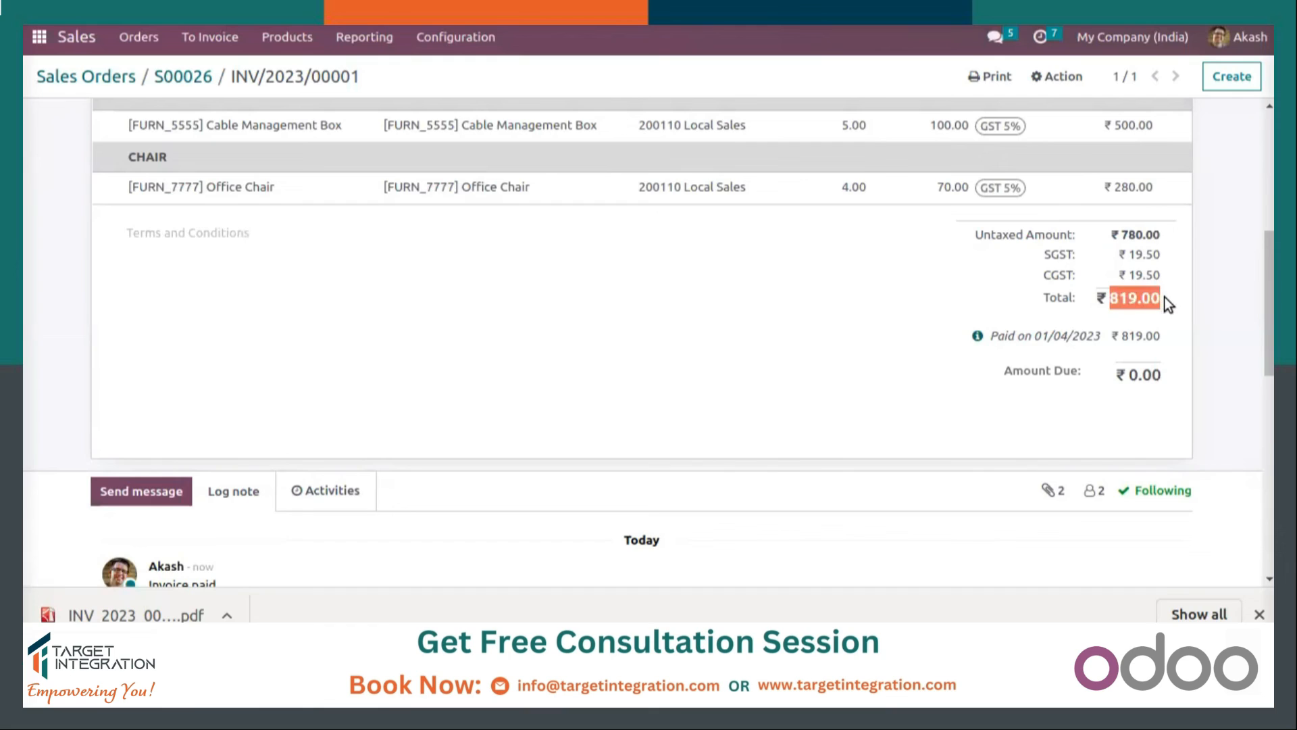
click(1162, 302)
drag(1032, 335, 1072, 336)
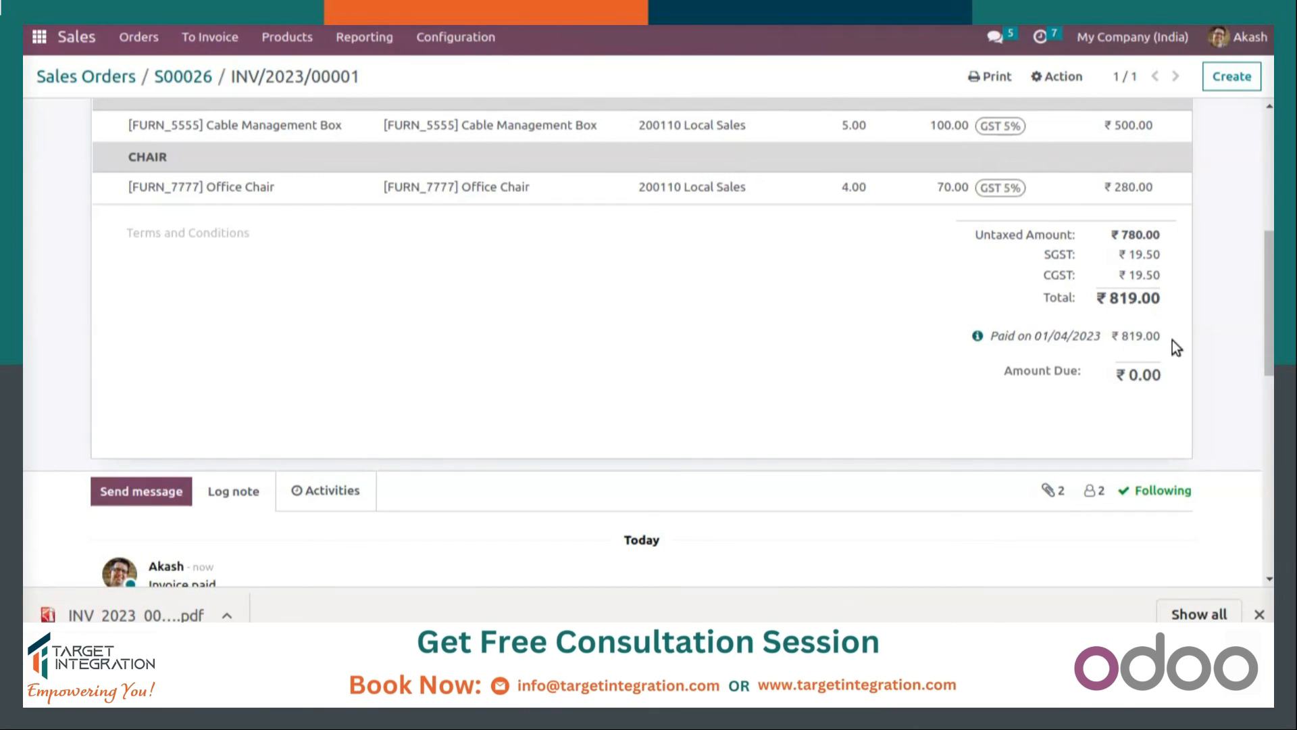
click(1233, 370)
click(1215, 381)
scroll(322, 377, up, 3)
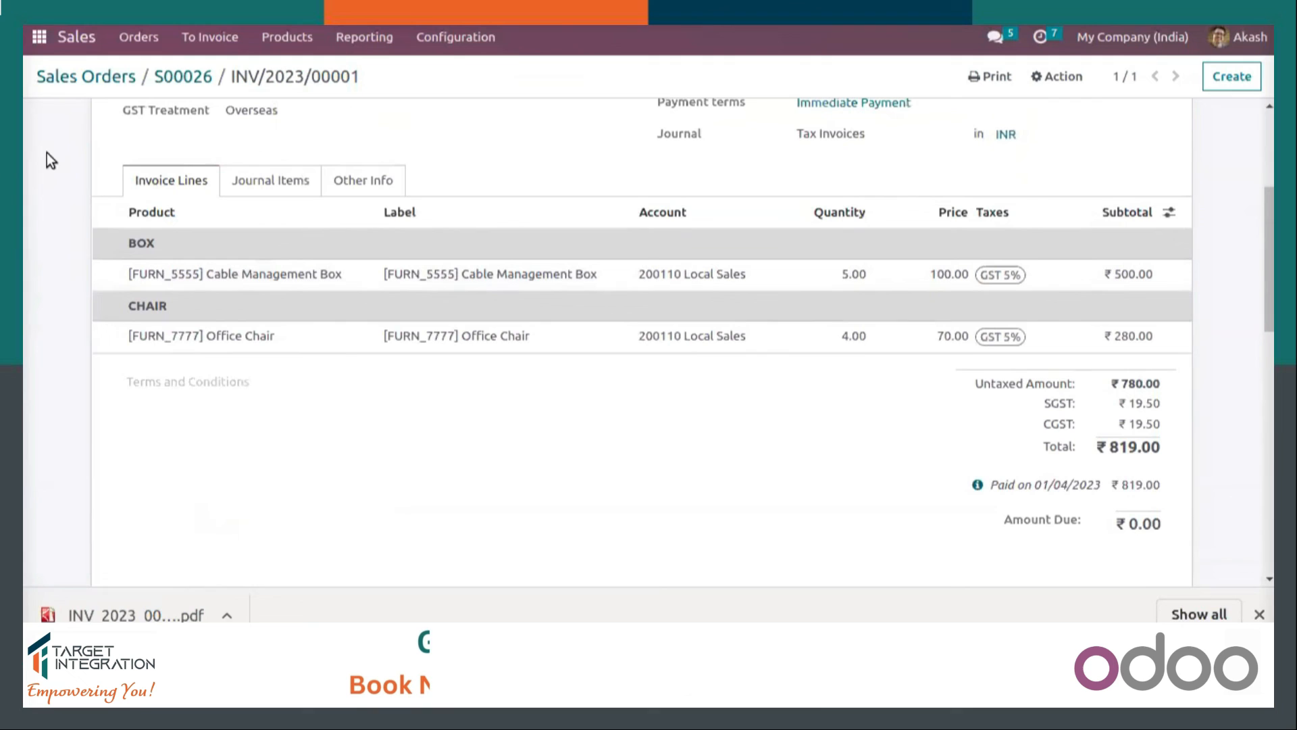
Switch to the Accounting app and open the customer payment recorded for the invoice
click(39, 37)
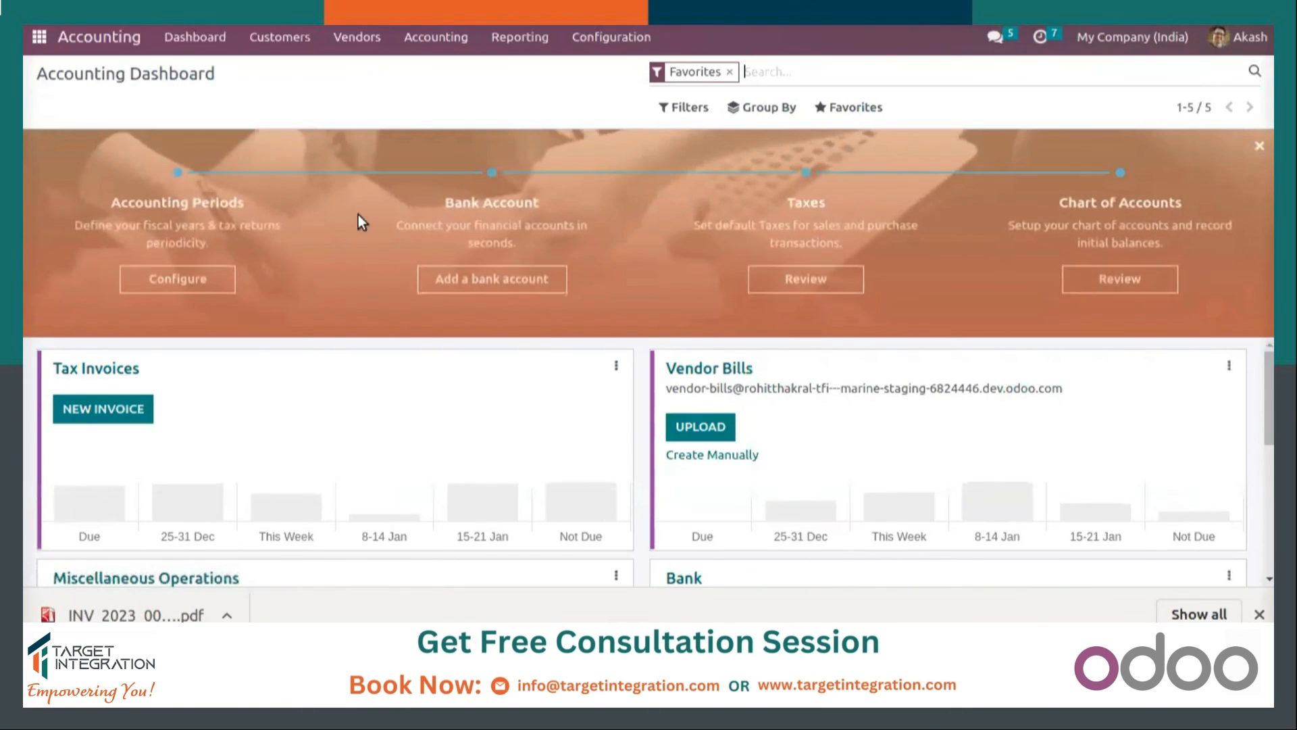
click(280, 36)
click(281, 124)
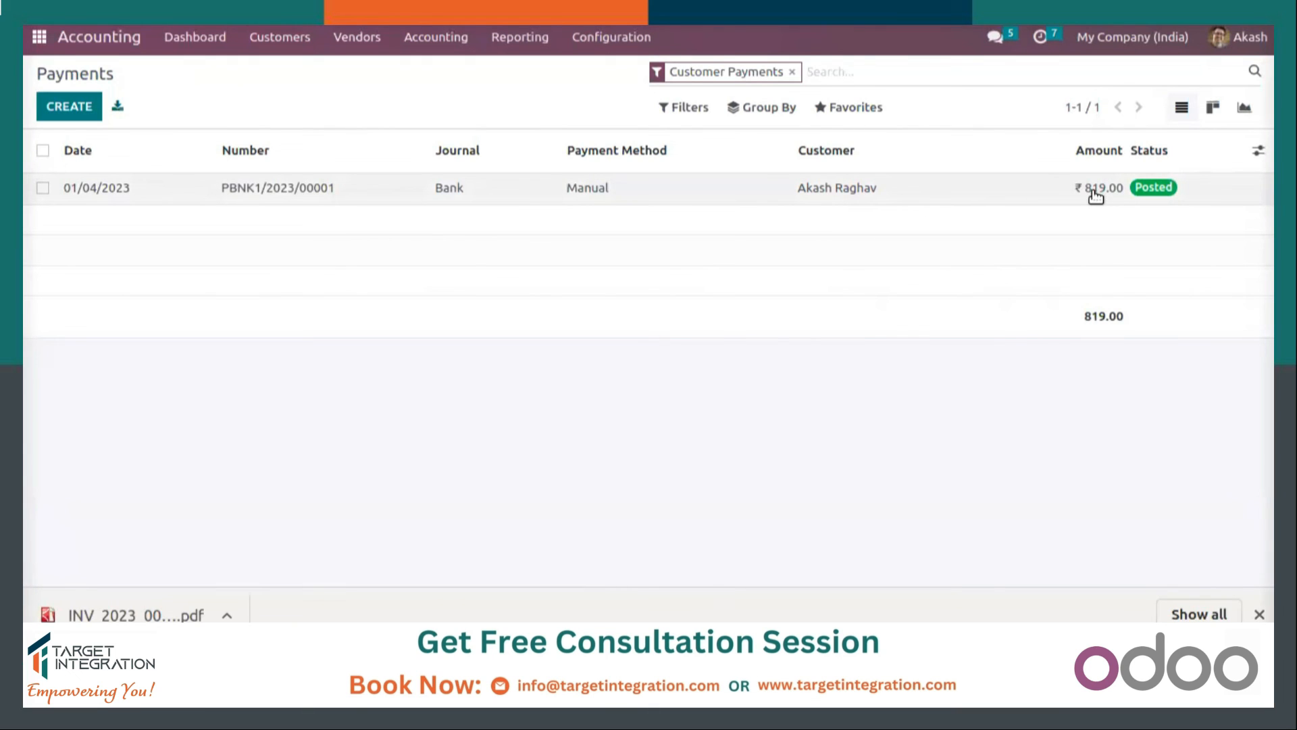
click(179, 196)
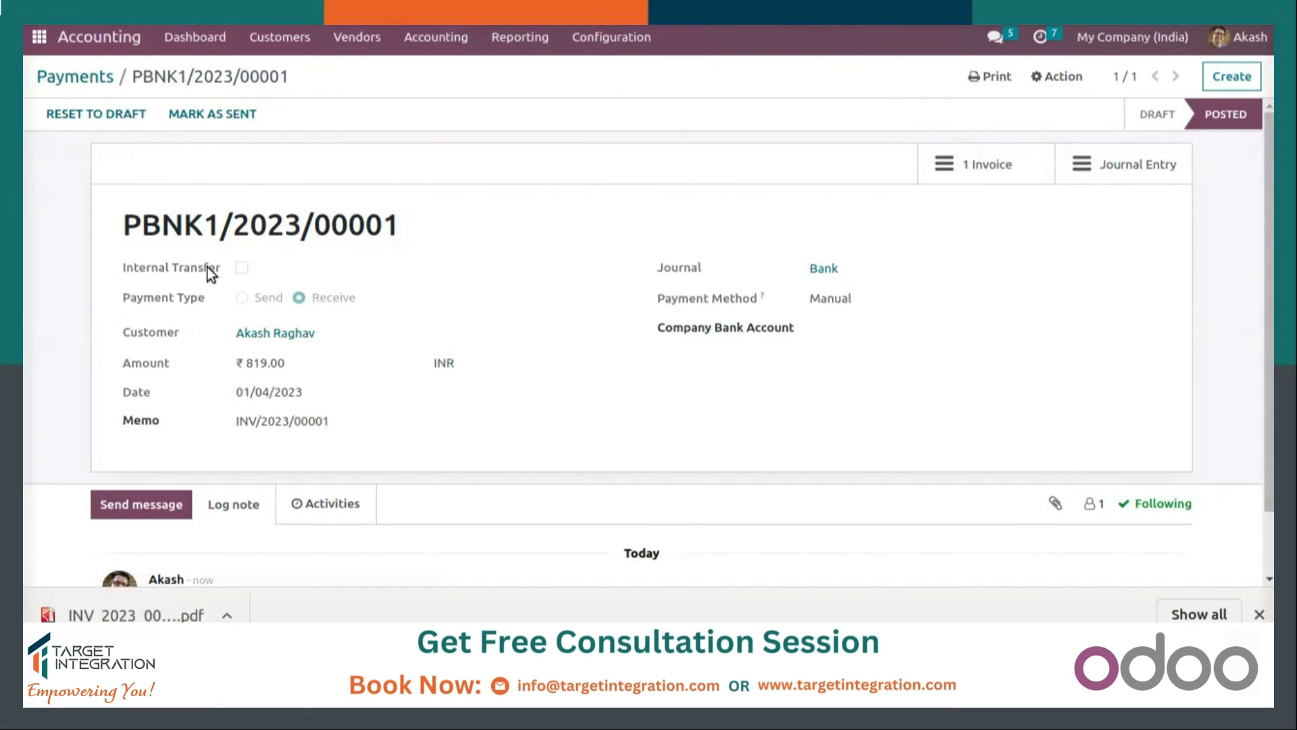
Check the payment's linked invoice and its journal entry with debits and credits, and return to the payment
click(978, 171)
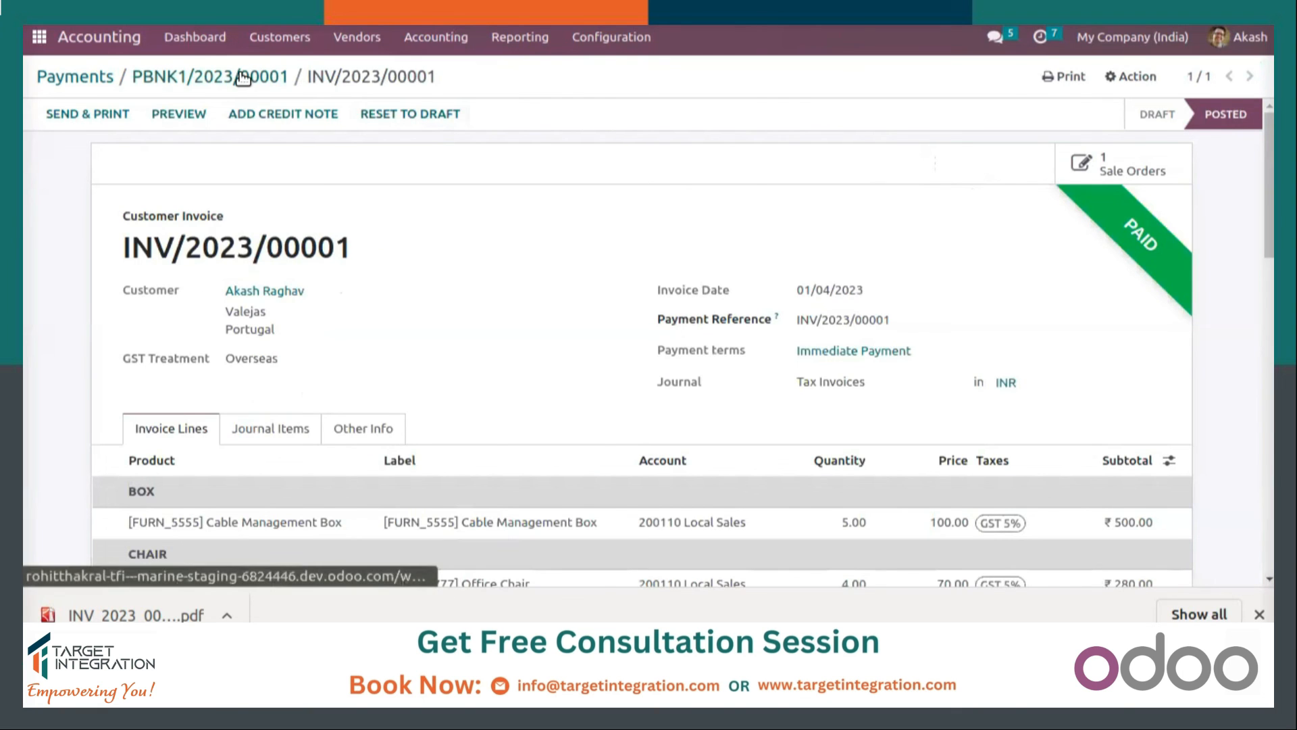
click(243, 77)
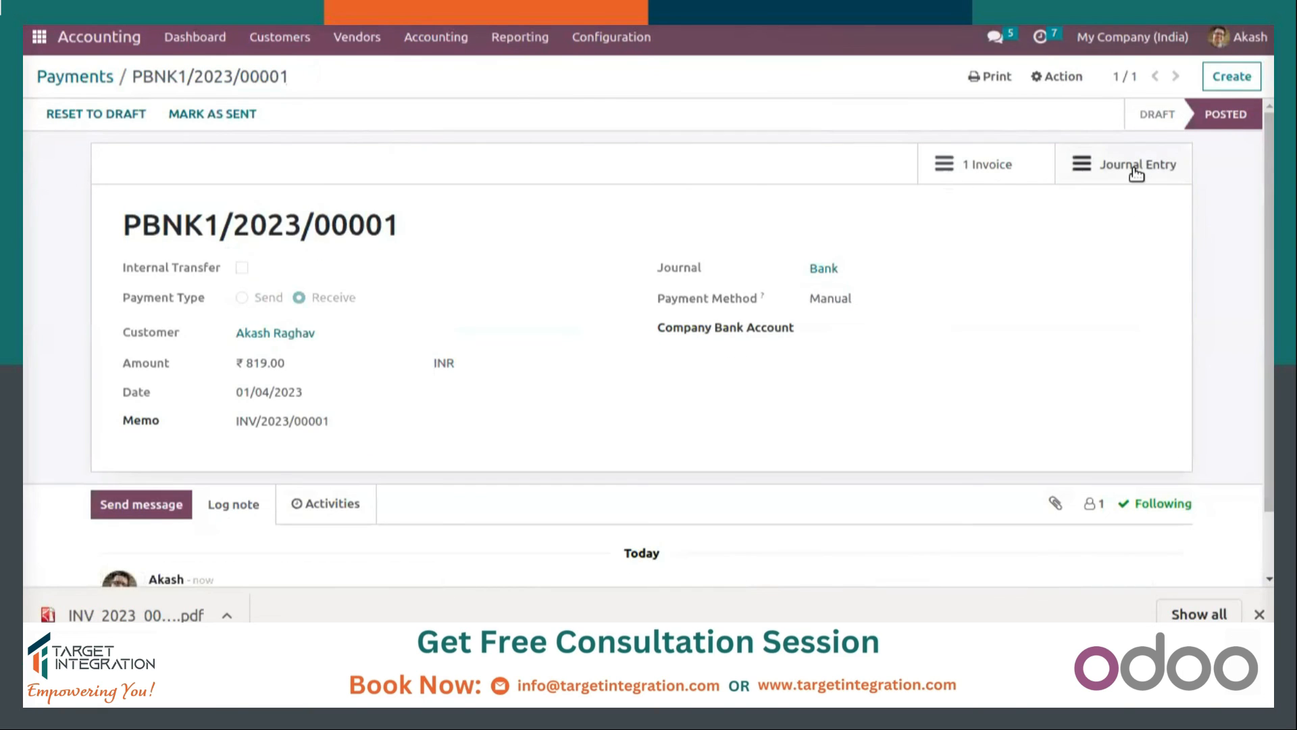
click(1133, 167)
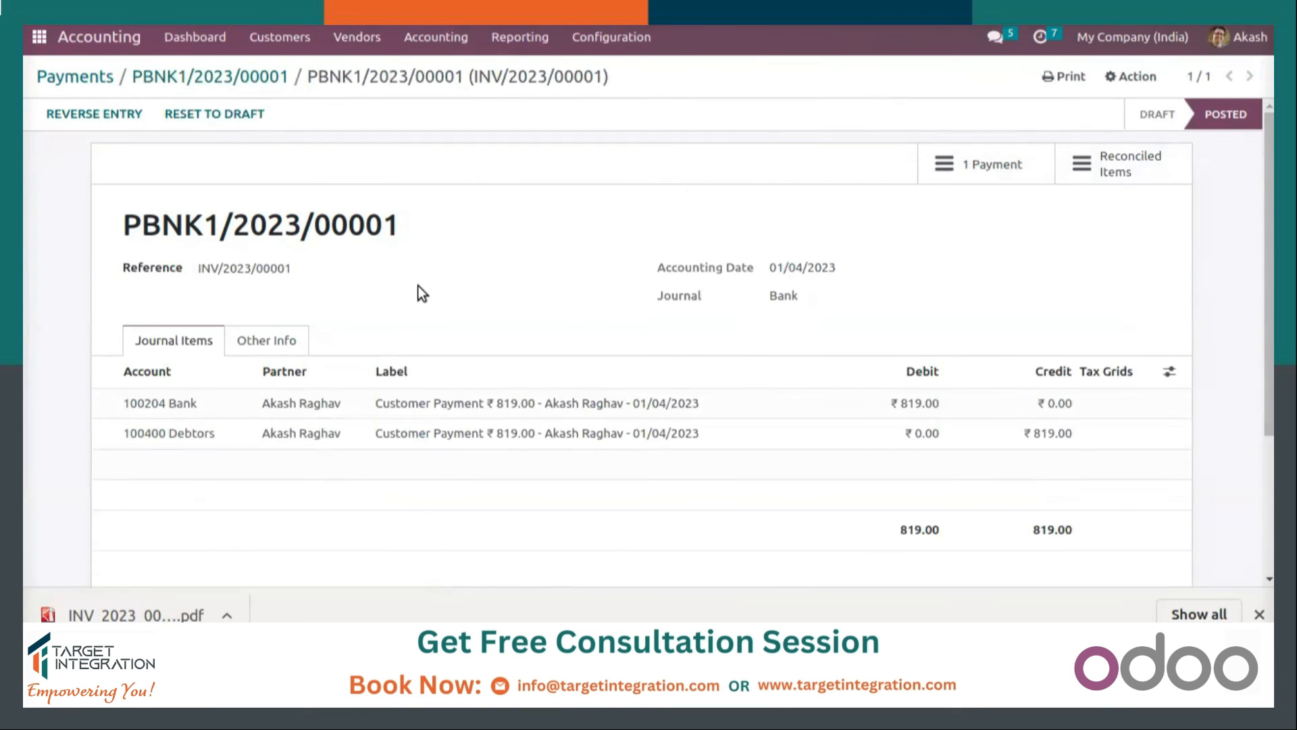
click(259, 78)
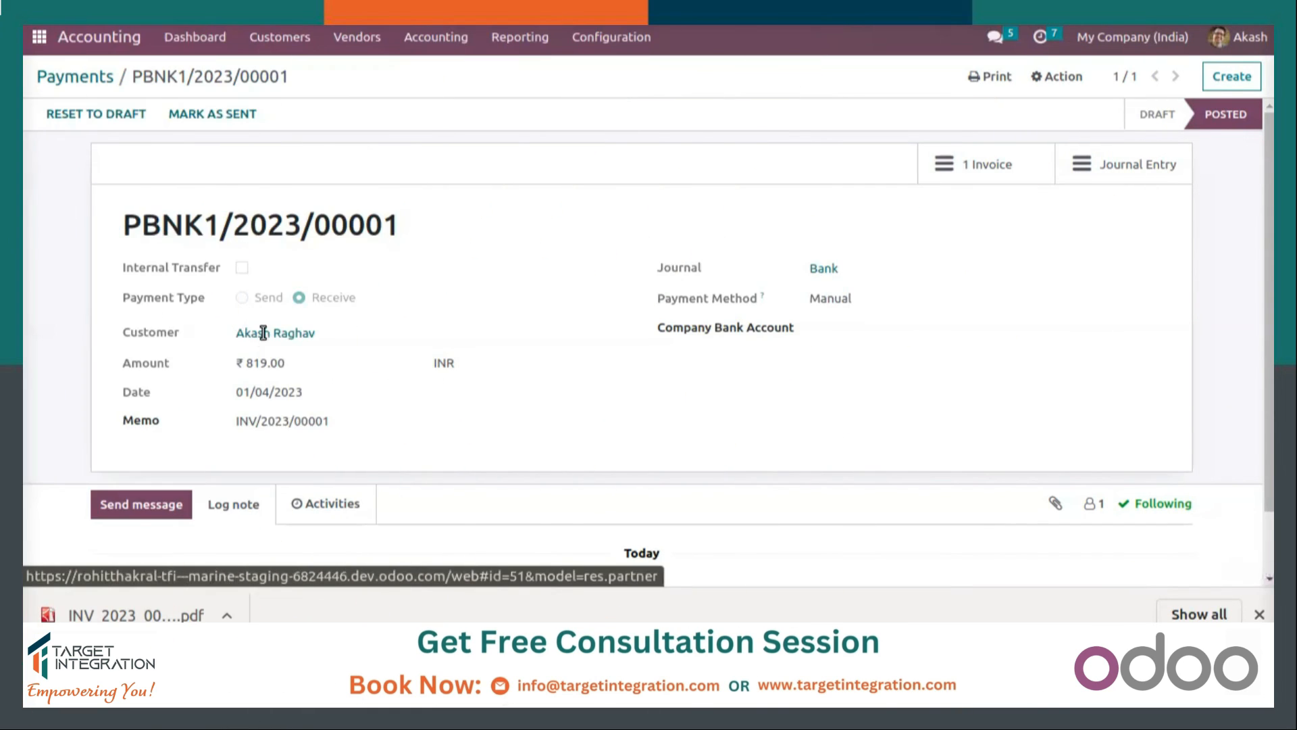
Open the customer's contact record from the payment and review its address, tax and contact fields
click(263, 333)
click(254, 75)
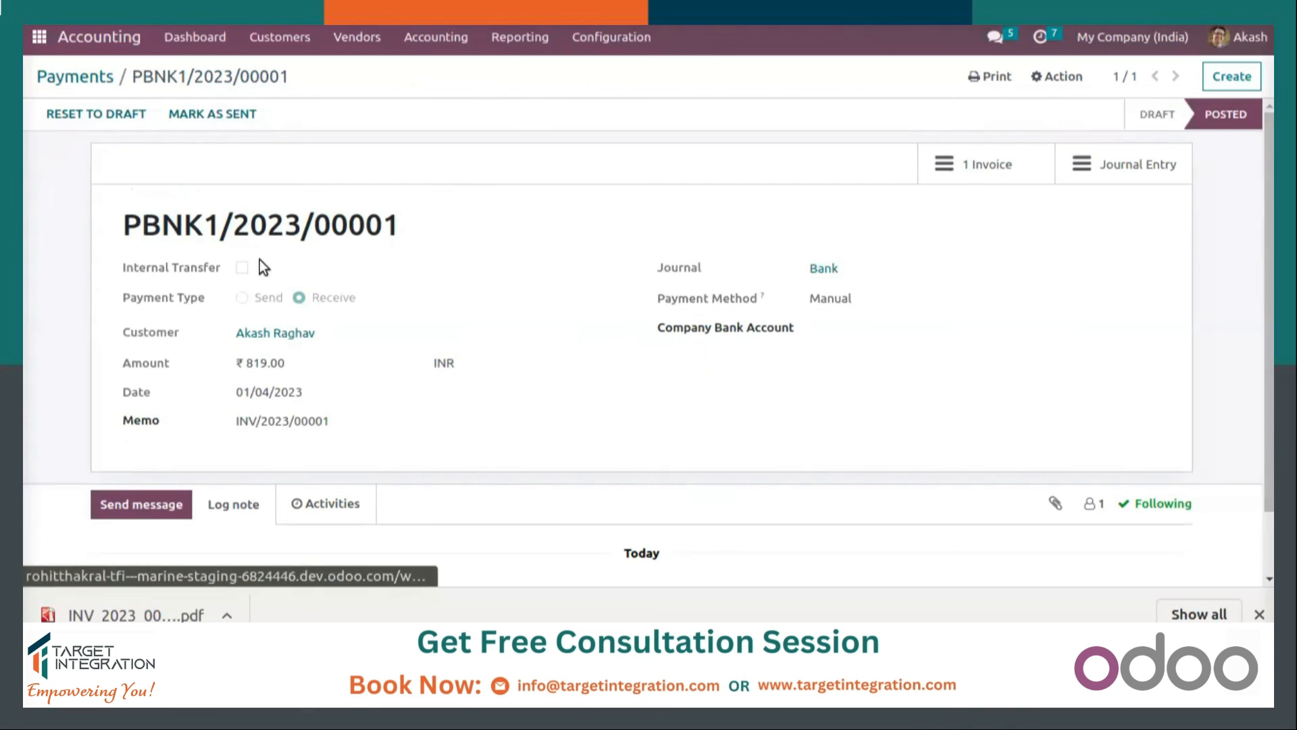
click(268, 331)
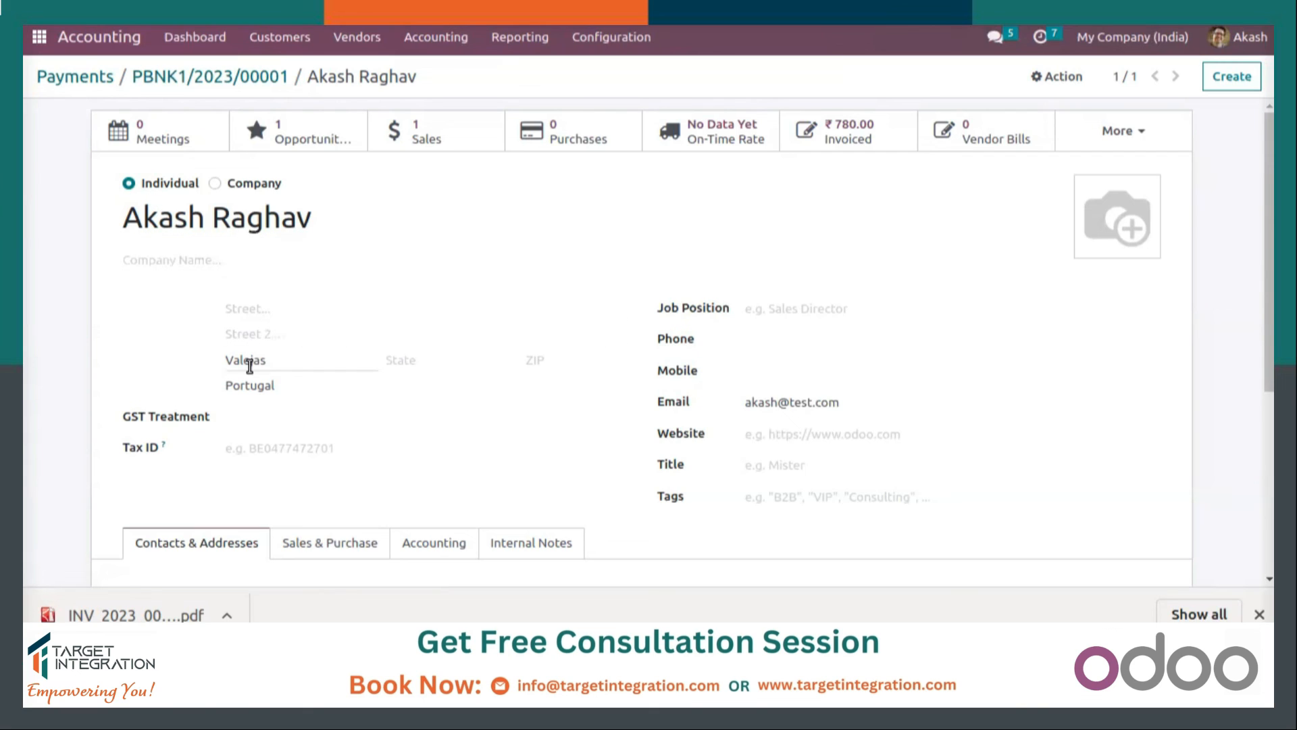
click(261, 449)
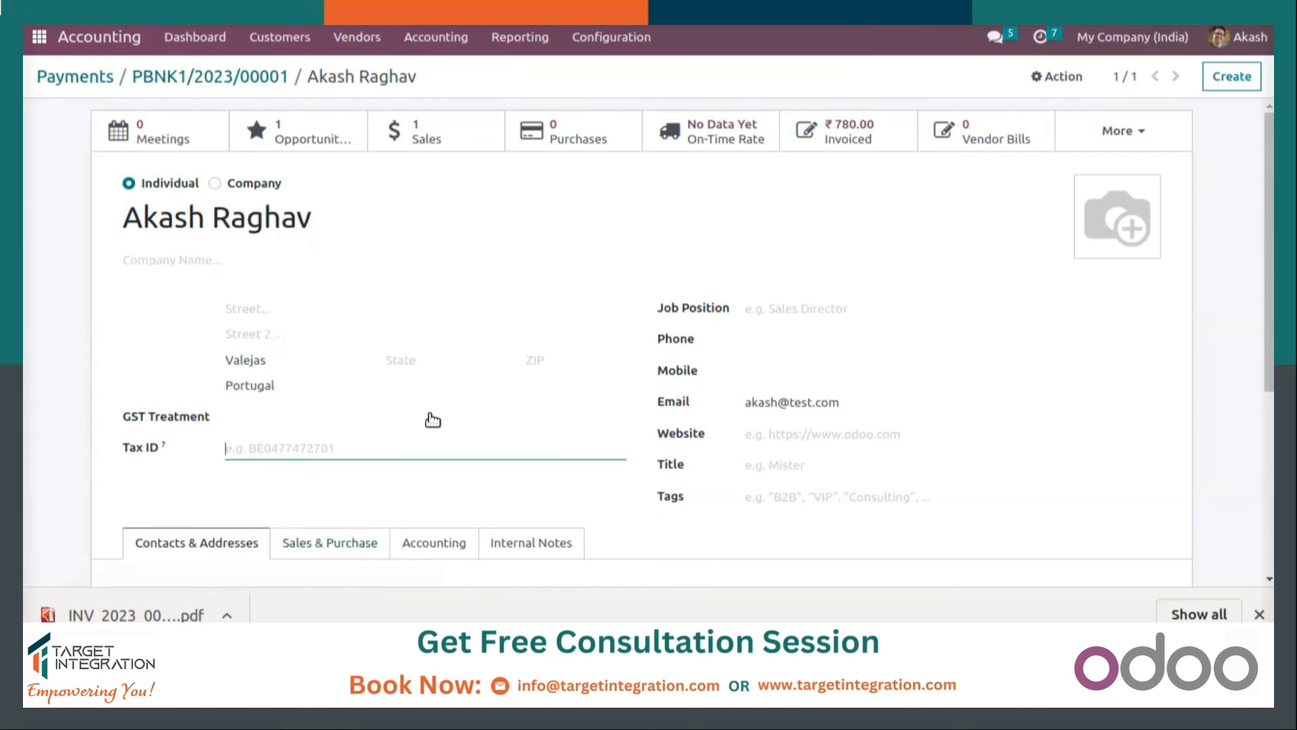
click(763, 368)
click(772, 324)
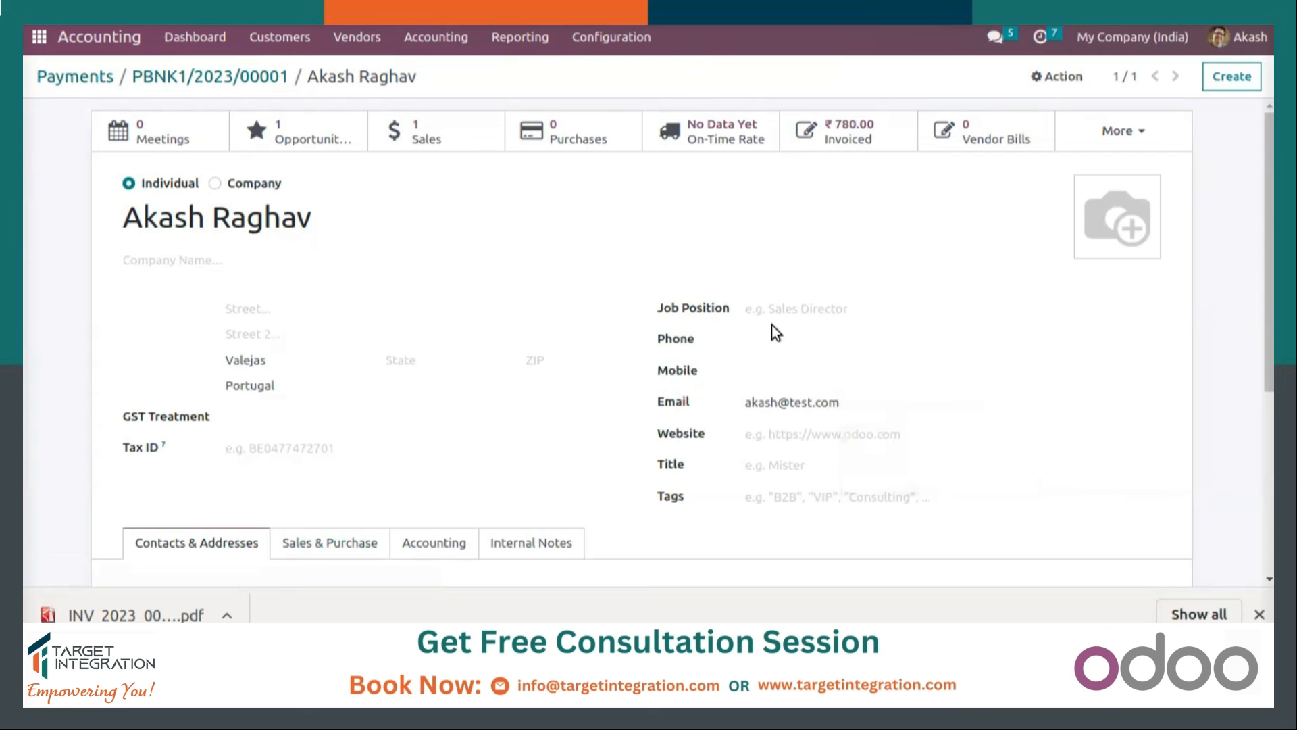
scroll(404, 286, down, 1)
scroll(405, 286, up, 1)
Open the customer's Partner Ledger and examine the debit, credit and balance for 2022 - 2023
click(1090, 148)
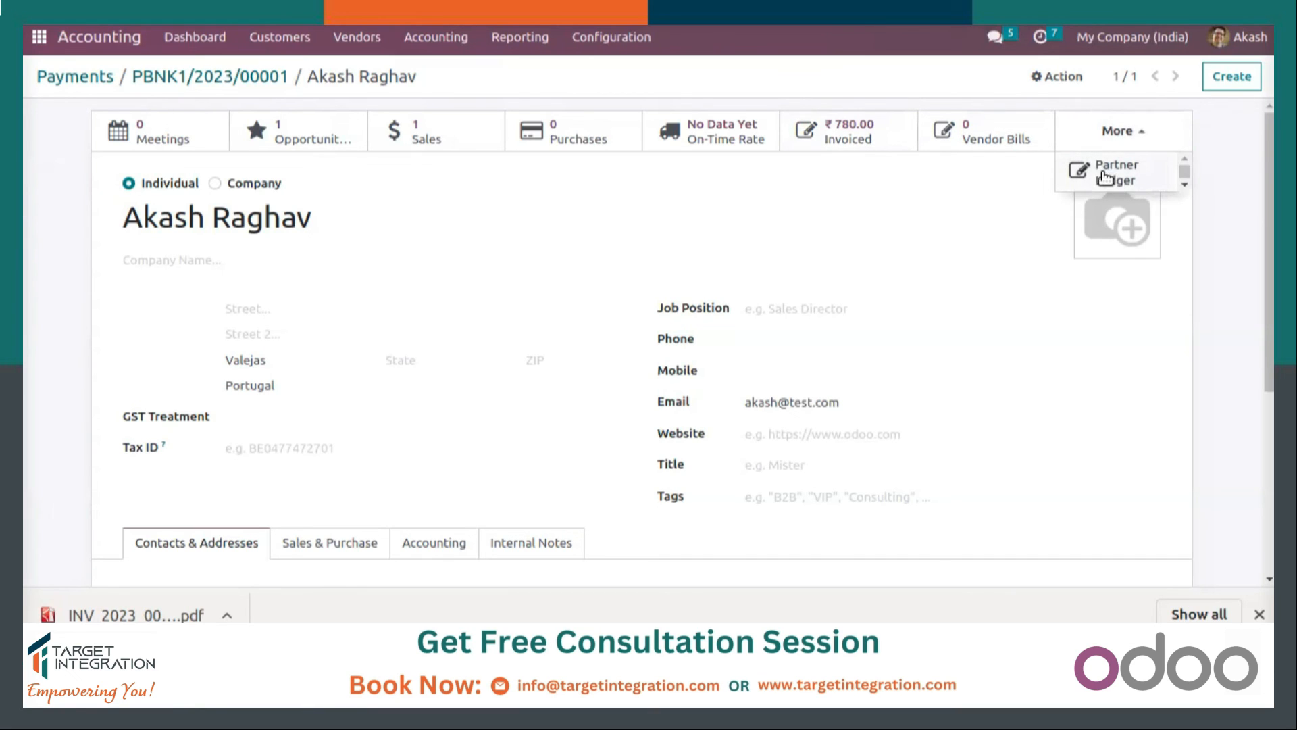
click(1032, 172)
click(1120, 136)
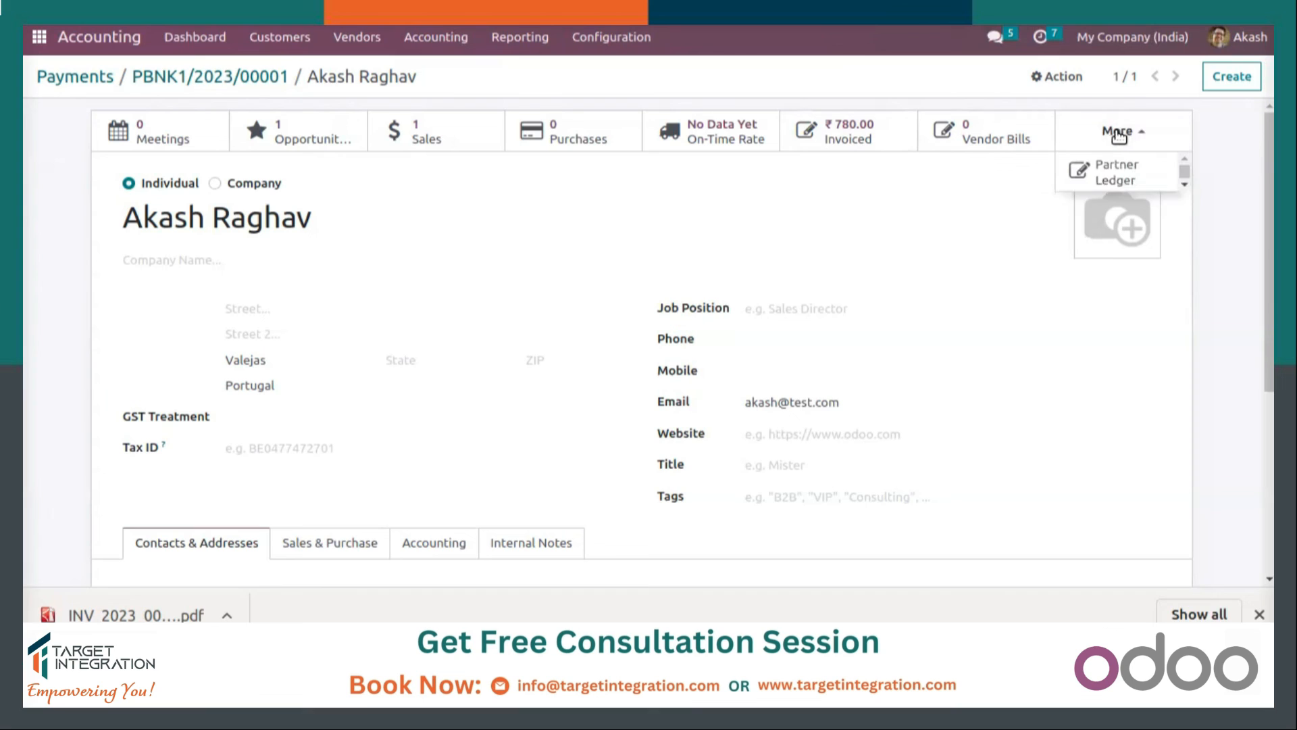
click(983, 220)
click(1119, 131)
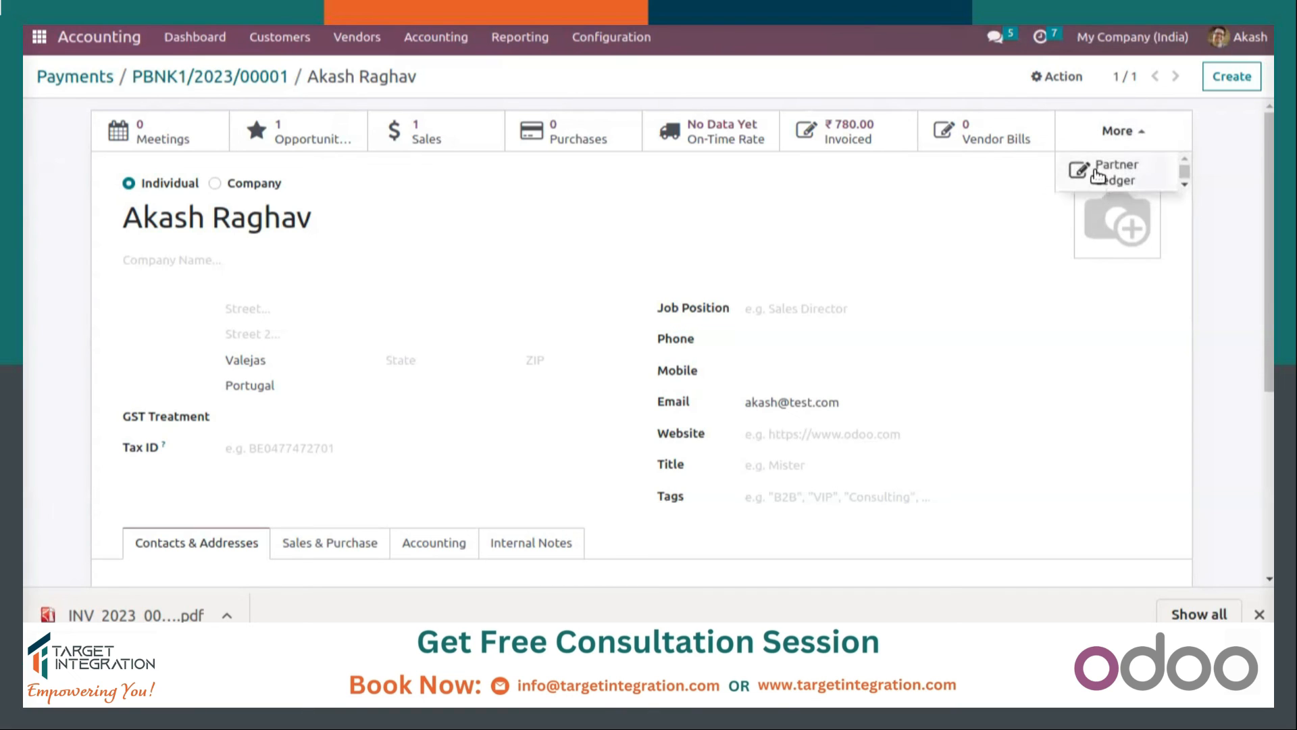
click(1099, 177)
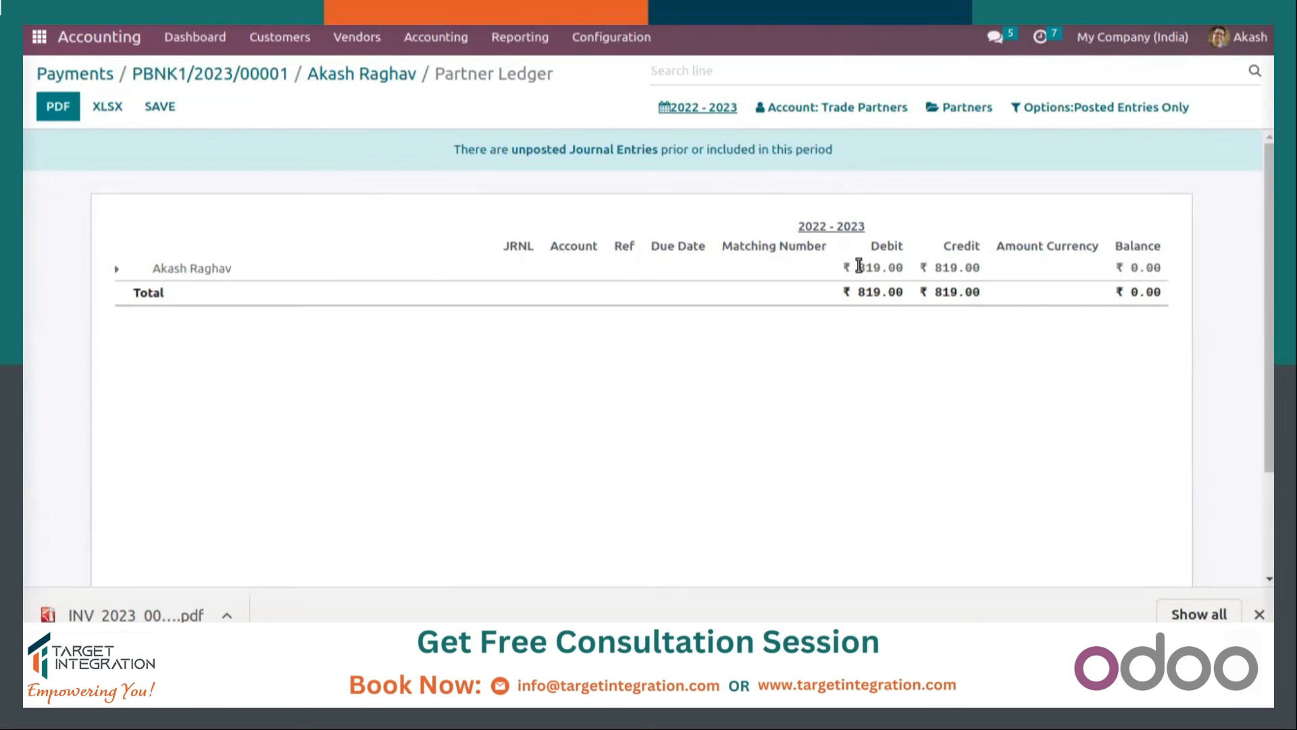
drag(859, 266, 878, 267)
click(944, 271)
Return to the customer's contact record and look over its additional linked-record options
click(347, 76)
click(1156, 133)
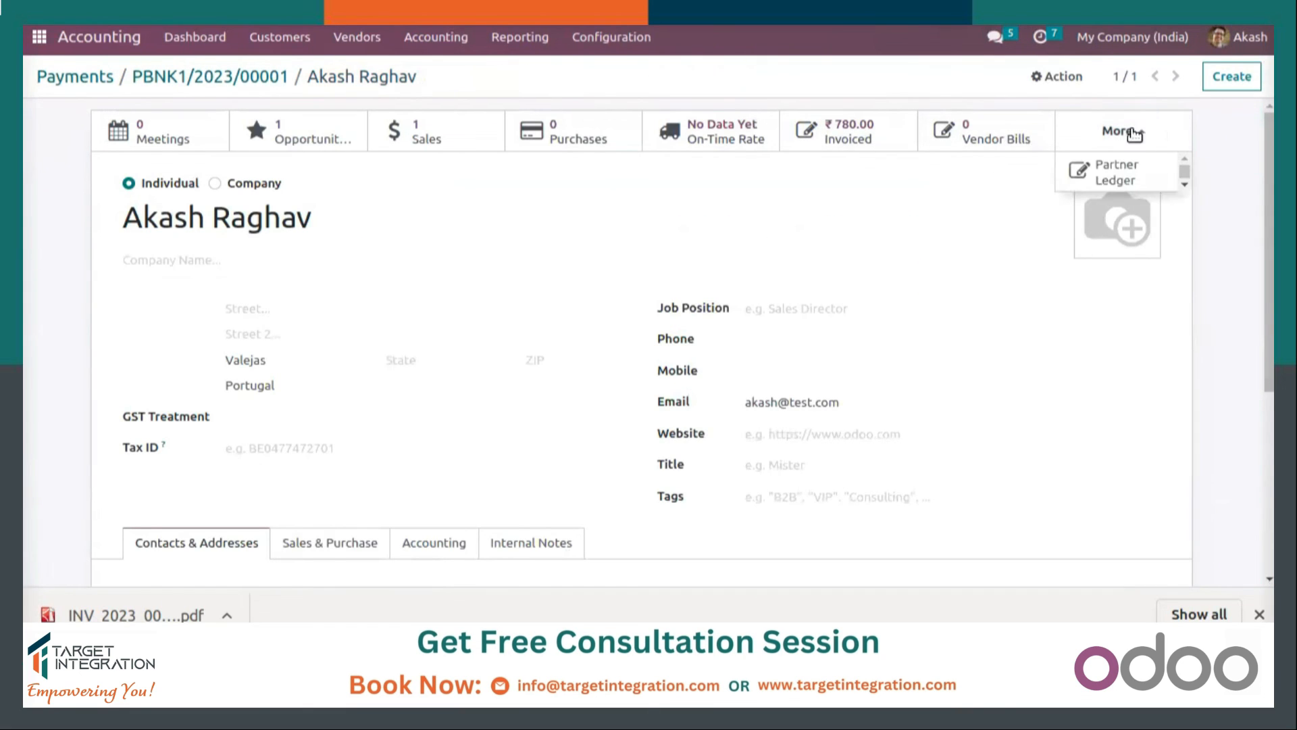
click(611, 260)
click(686, 89)
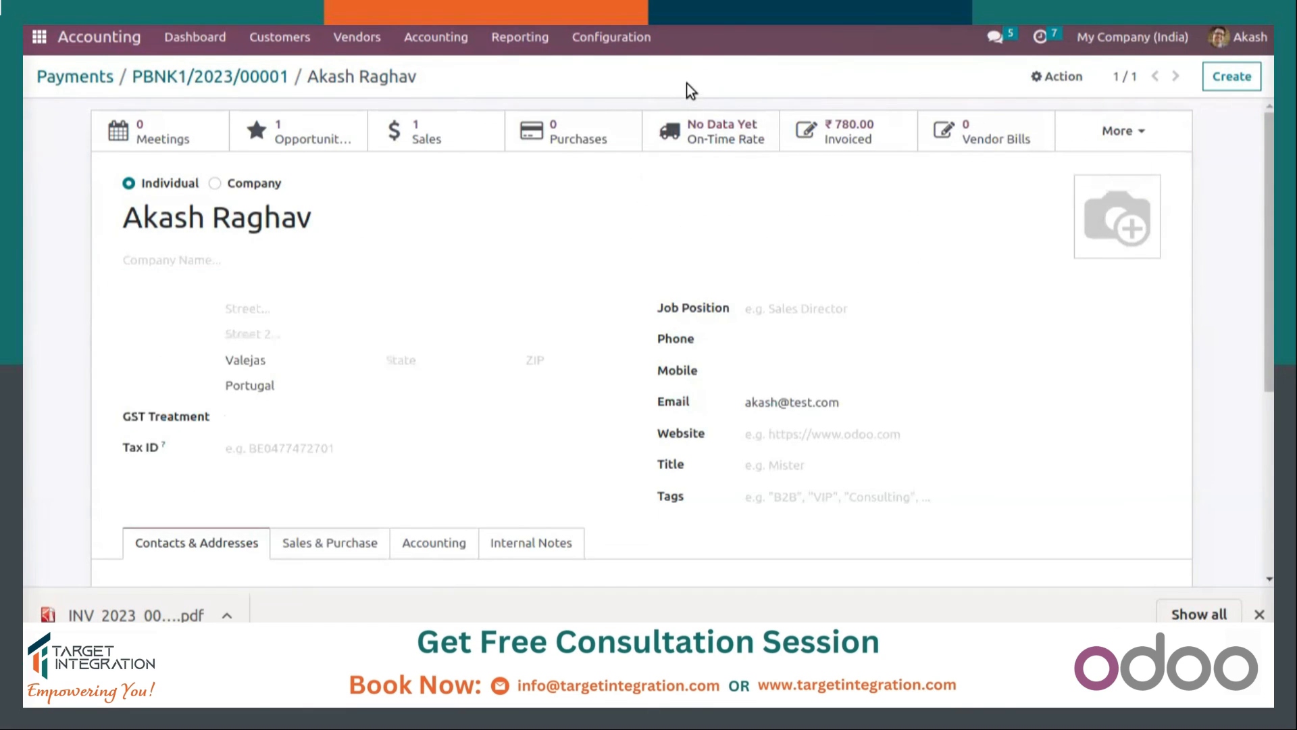